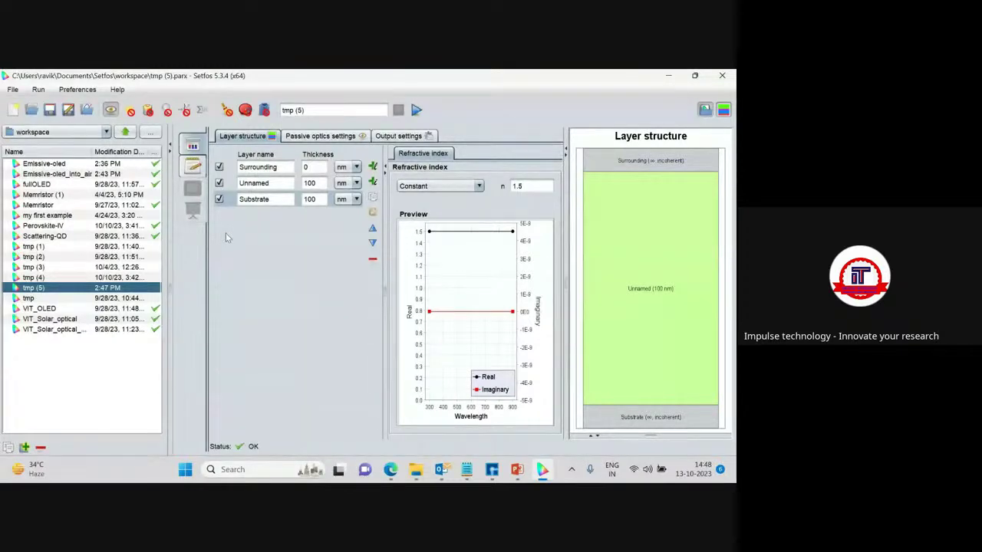
Turn off passive optics and activate the emission and drift-diffusion simulation modes.
{"action": "left_click", "coordinate": [705, 111]}
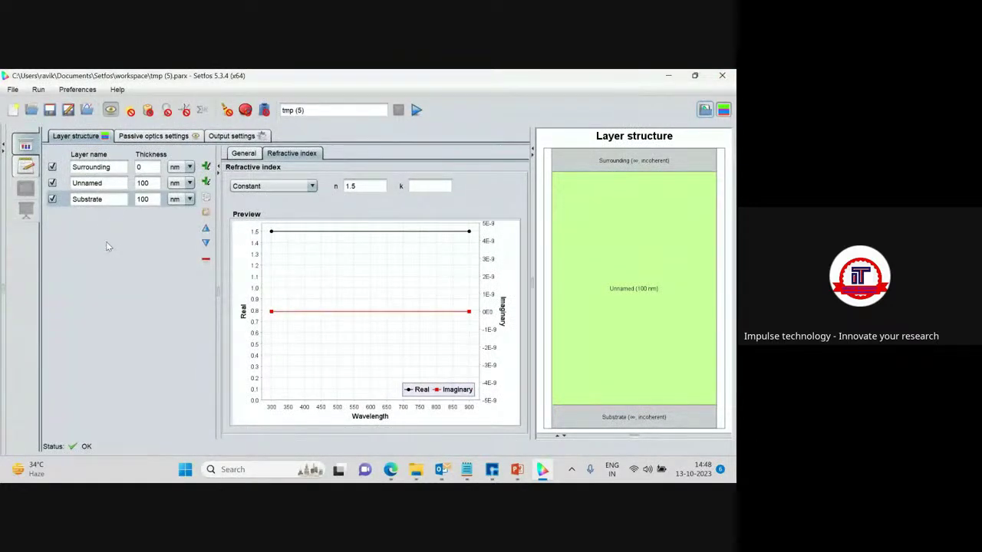
{"action": "left_click", "coordinate": [111, 111]}
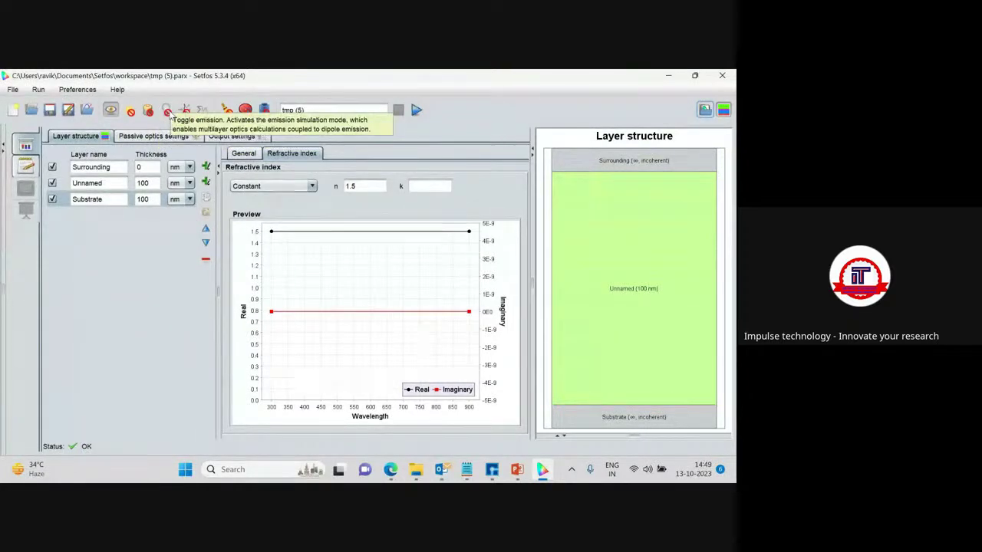
{"action": "left_click", "coordinate": [167, 111]}
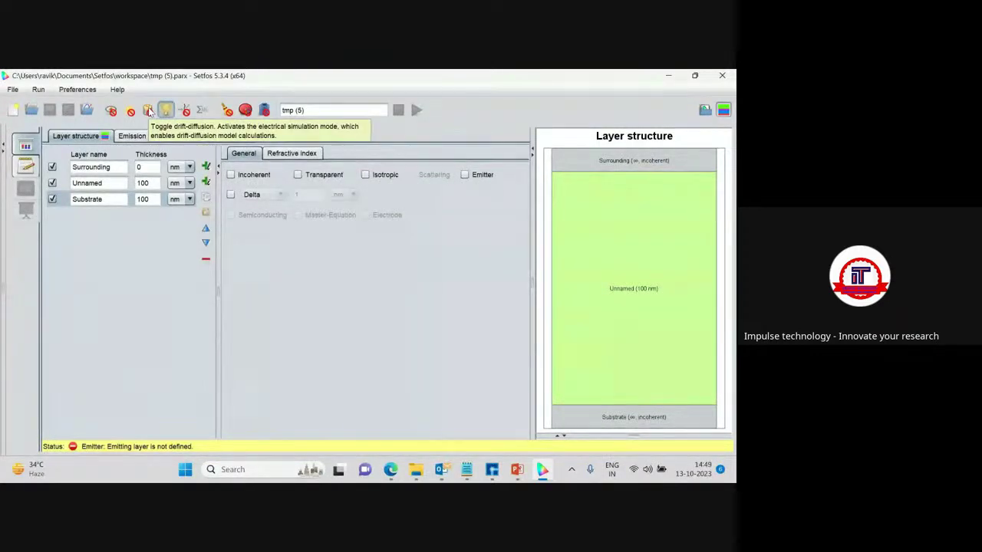
{"action": "left_click", "coordinate": [148, 110]}
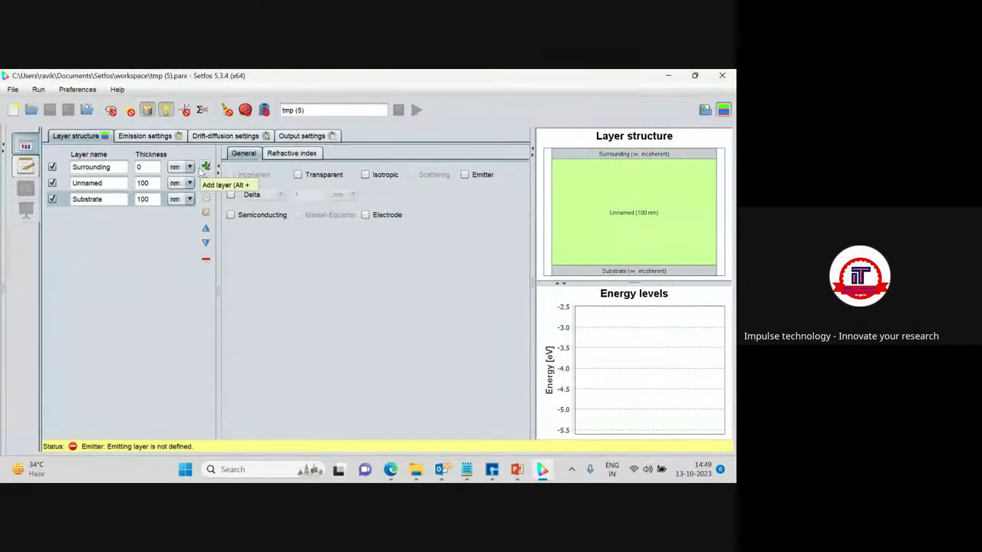
Add two new layers between the unnamed layer and the substrate.
{"action": "left_click", "coordinate": [119, 184]}
{"action": "left_click", "coordinate": [205, 167]}
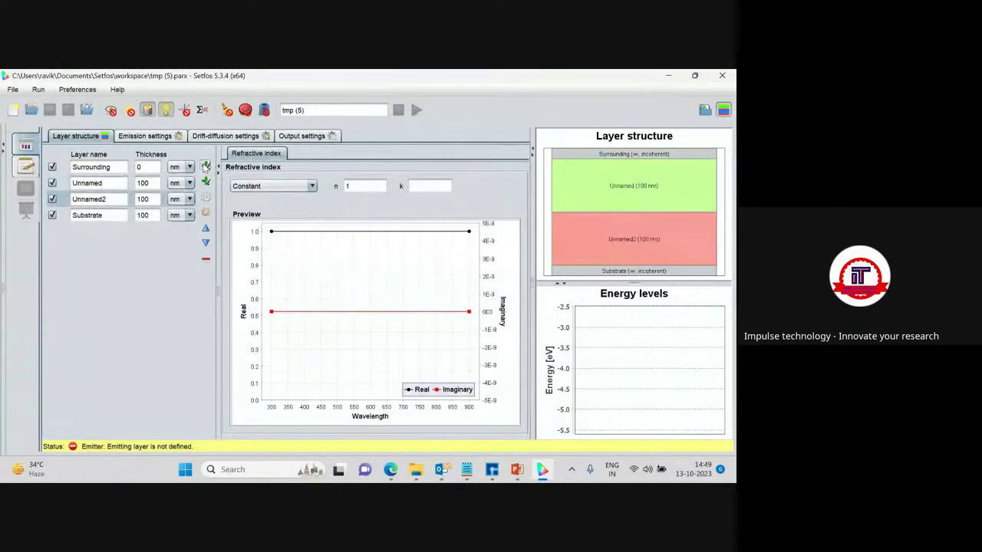
{"action": "left_click", "coordinate": [205, 167]}
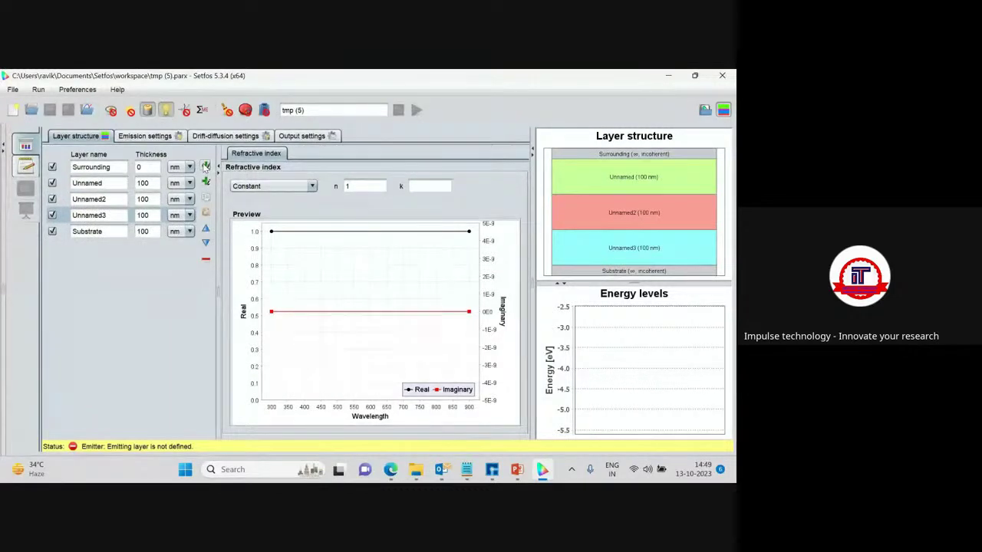
Rename the first unnamed layer below Surrounding as Gold and set its thickness to 10 nm.
{"action": "left_click", "coordinate": [108, 183]}
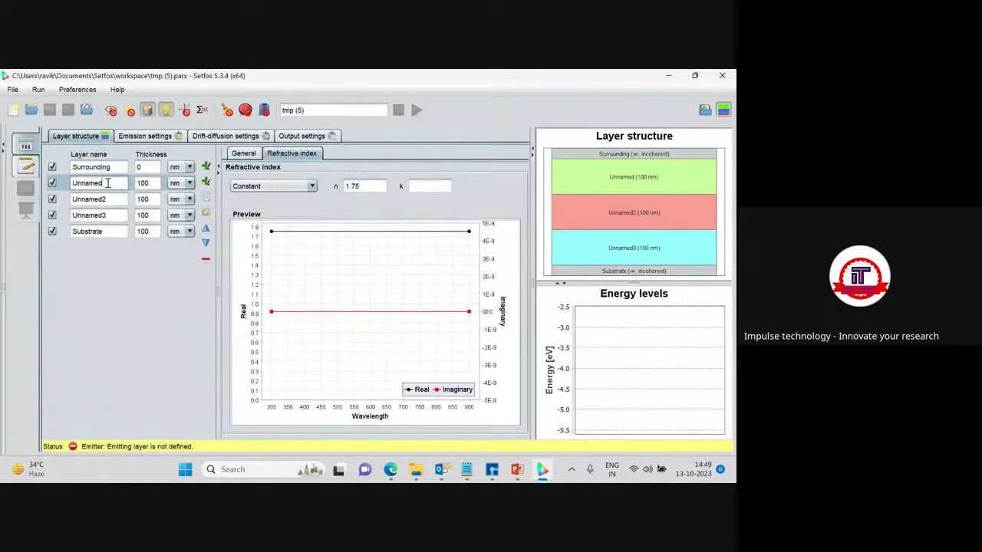
{"action": "key", "text": "BackSpace"}
{"action": "key", "text": "BackSpace"}
{"action": "key", "text": "BackSpace"}
{"action": "key", "text": "BackSpace"}
{"action": "key", "text": "BackSpace"}
{"action": "key", "text": "BackSpace"}
{"action": "key", "text": "BackSpace"}
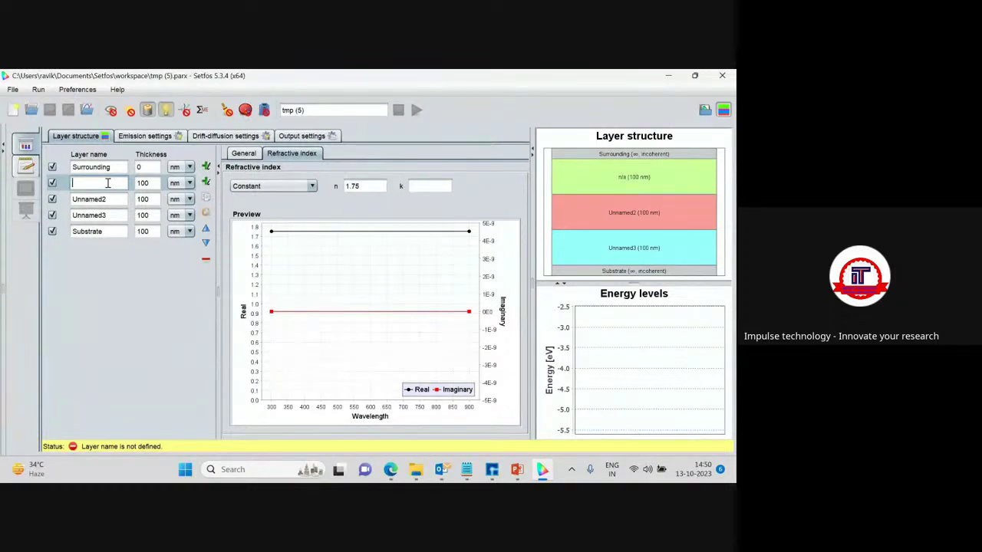
{"action": "type", "text": "Gold"}
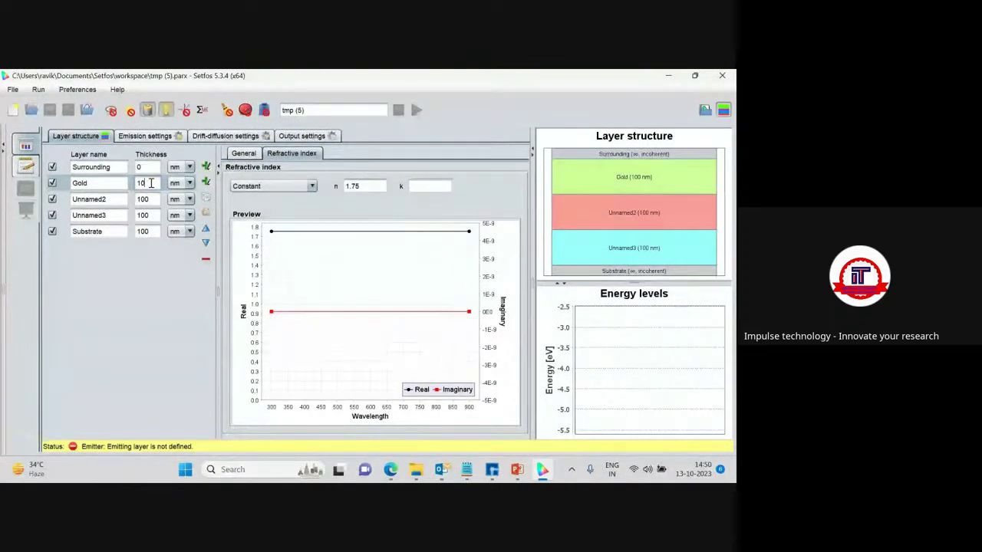
Rename the layer directly below Gold as MEH-PPV.
{"action": "left_click", "coordinate": [112, 199]}
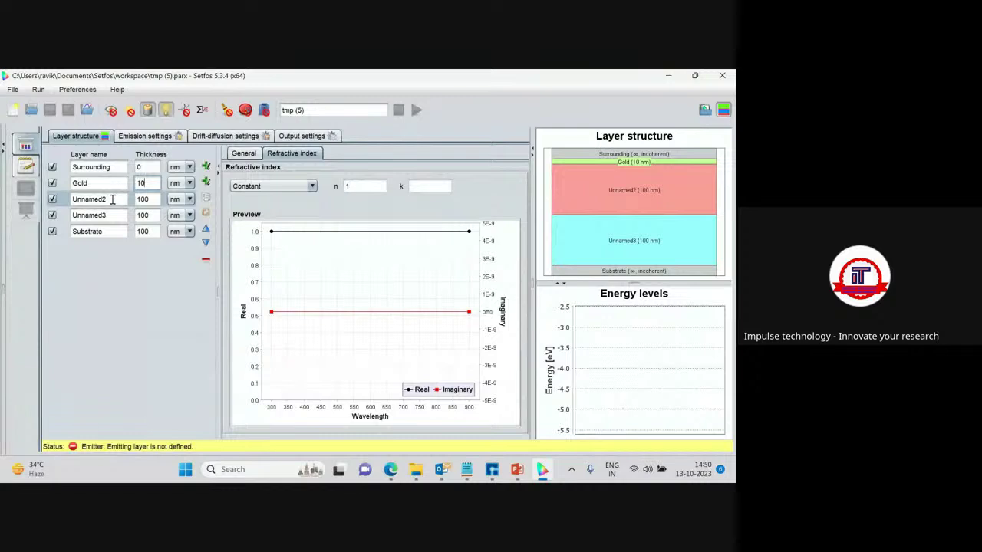
{"action": "left_click", "coordinate": [112, 199]}
{"action": "key", "text": "BackSpace"}
{"action": "key", "text": "BackSpace"}
{"action": "key", "text": "BackSpace"}
{"action": "key", "text": "BackSpace"}
{"action": "key", "text": "BackSpace"}
{"action": "key", "text": "BackSpace"}
{"action": "key", "text": "BackSpace"}
{"action": "key", "text": "BackSpace"}
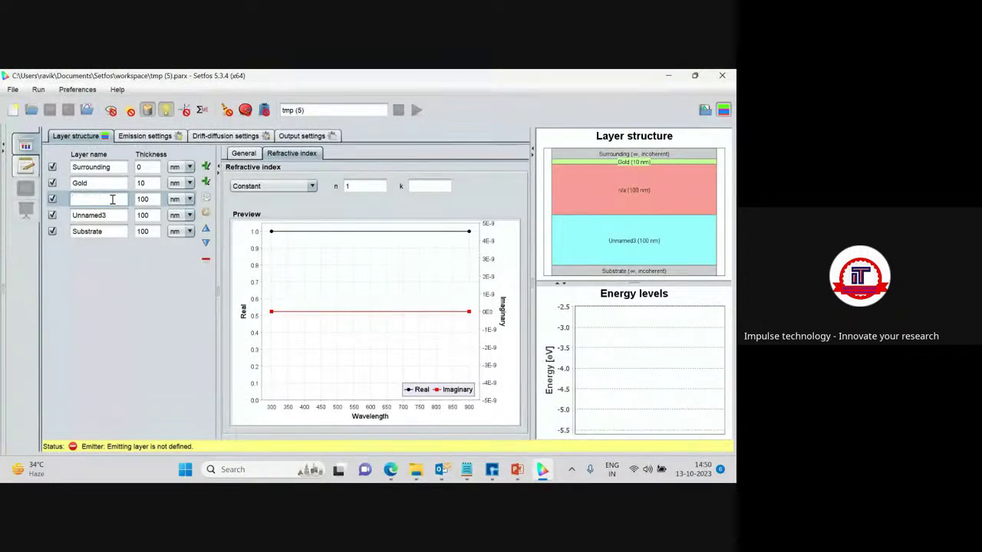
{"action": "type", "text": "MEH-PPV"}
Set the thickness of the MEH-PPV layer to 120 nm.
{"action": "left_click", "coordinate": [110, 215]}
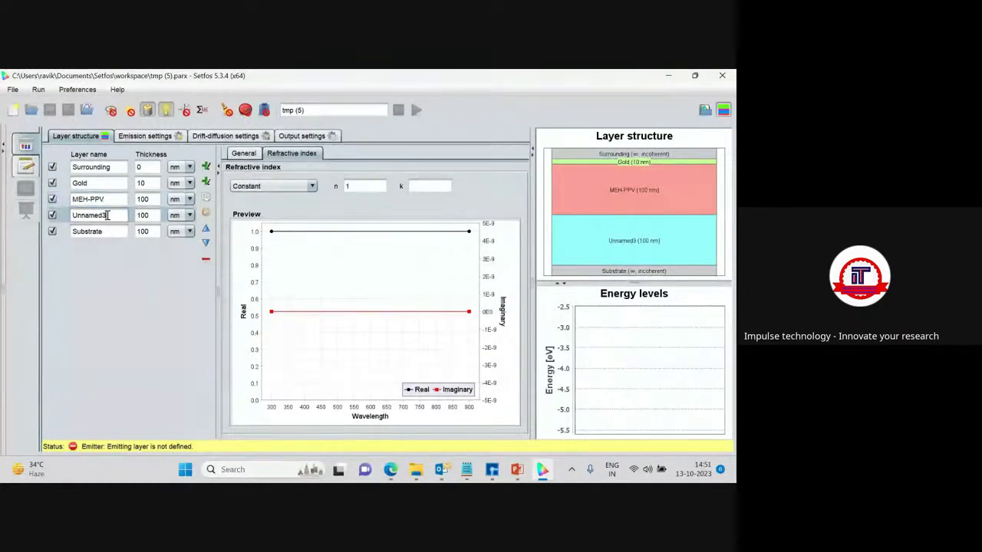
{"action": "left_click", "coordinate": [150, 199]}
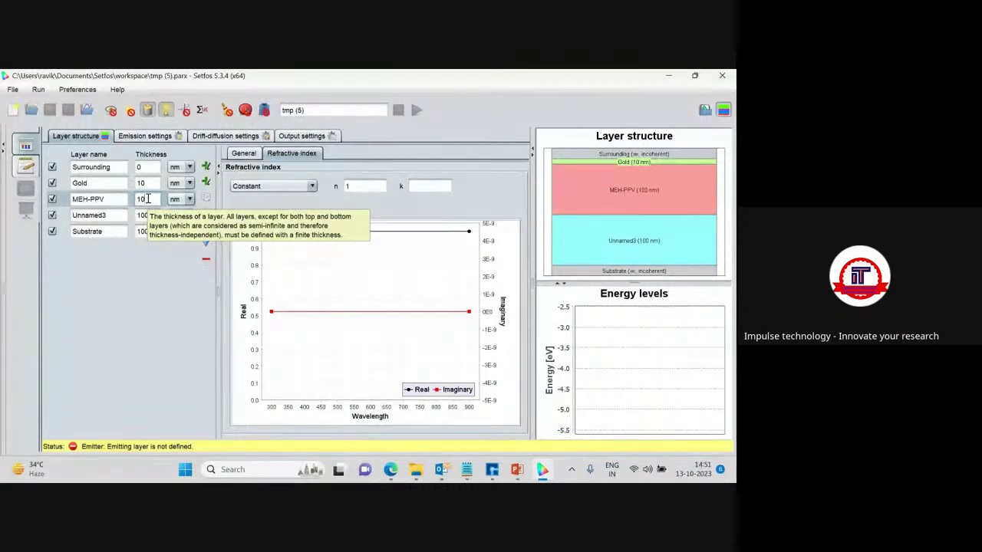
{"action": "type", "text": "2"}
{"action": "key", "text": "BackSpace"}
{"action": "key", "text": "BackSpace"}
{"action": "type", "text": "2"}
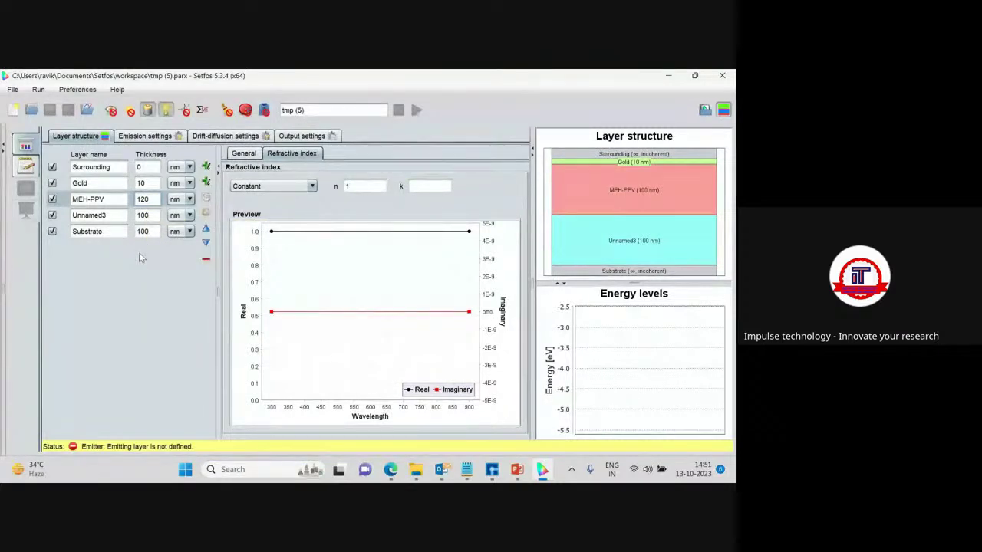
{"action": "key", "text": "Return"}
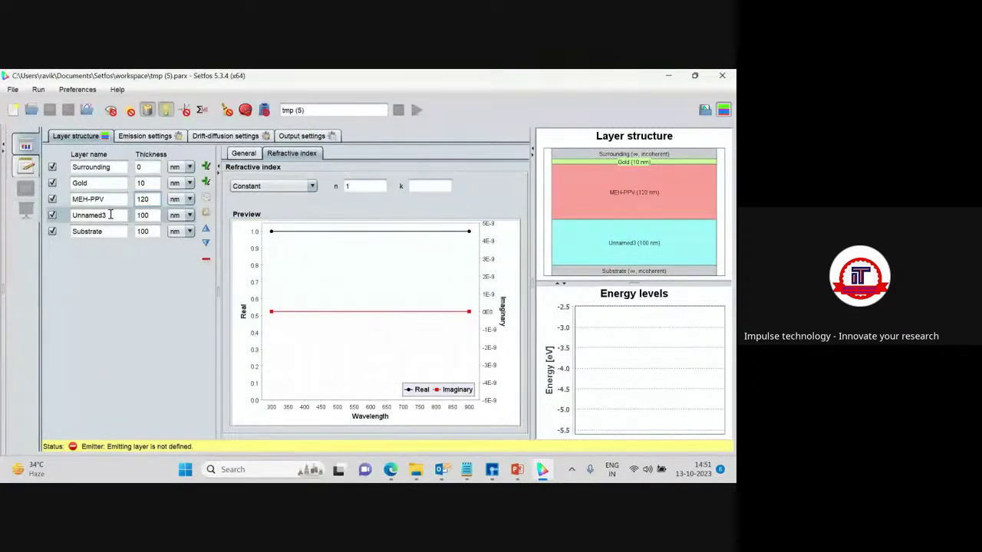
Rename the remaining unnamed layer above the substrate as Calcium and set its thickness to 10 nm.
{"action": "left_click", "coordinate": [110, 215]}
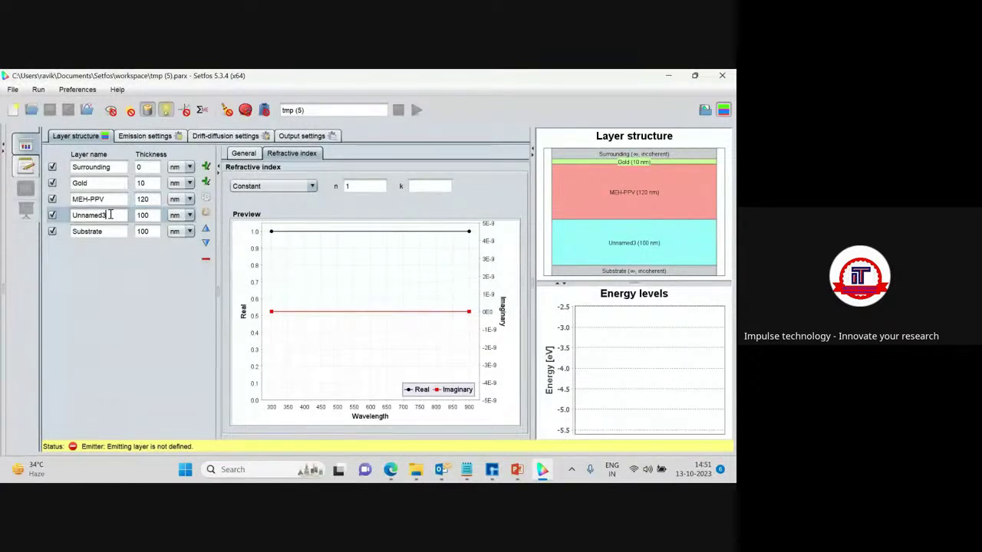
{"action": "key", "text": "BackSpace"}
{"action": "key", "text": "BackSpace"}
{"action": "key", "text": "BackSpace"}
{"action": "key", "text": "BackSpace"}
{"action": "key", "text": "BackSpace"}
{"action": "key", "text": "BackSpace"}
{"action": "key", "text": "BackSpace"}
{"action": "key", "text": "BackSpace"}
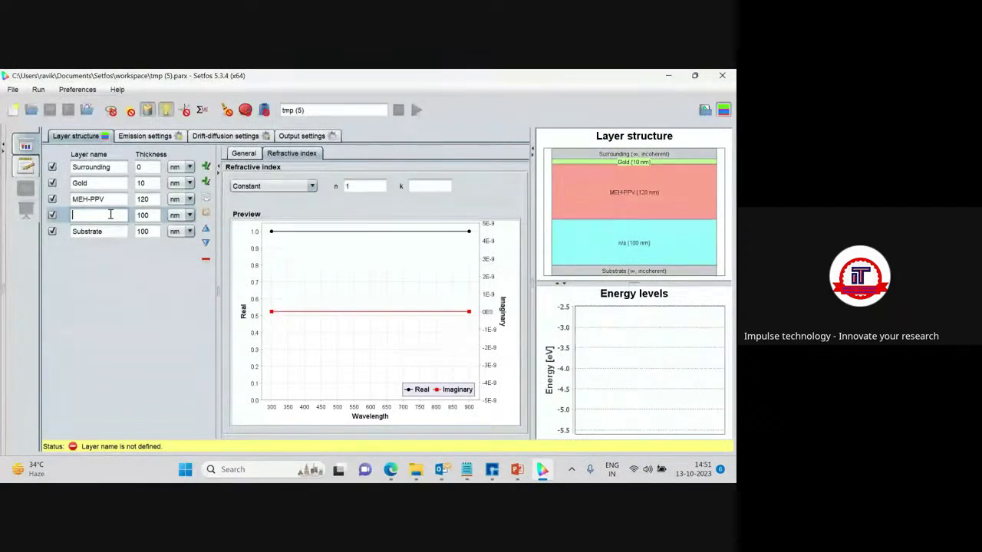
{"action": "type", "text": "Calcium"}
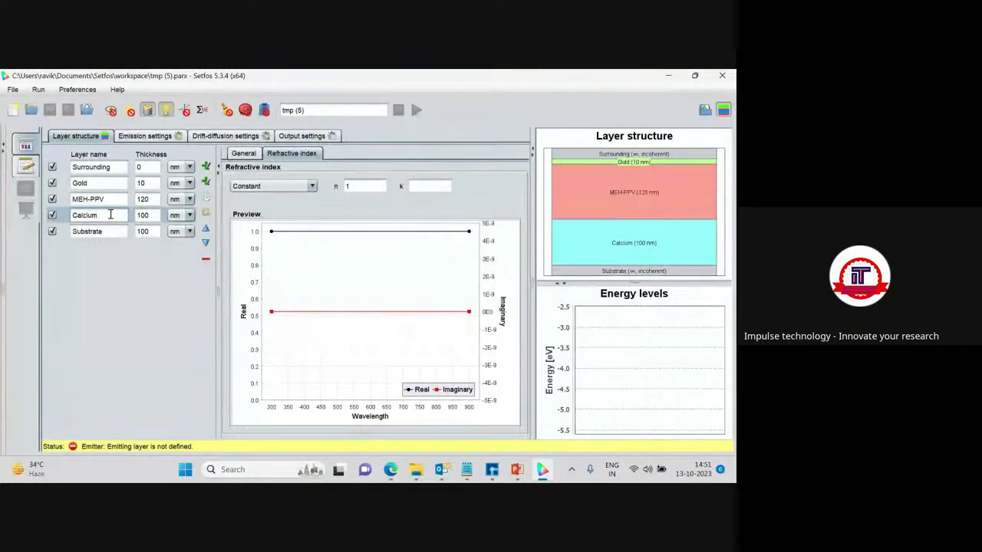
{"action": "left_click", "coordinate": [154, 216]}
{"action": "key", "text": "BackSpace"}
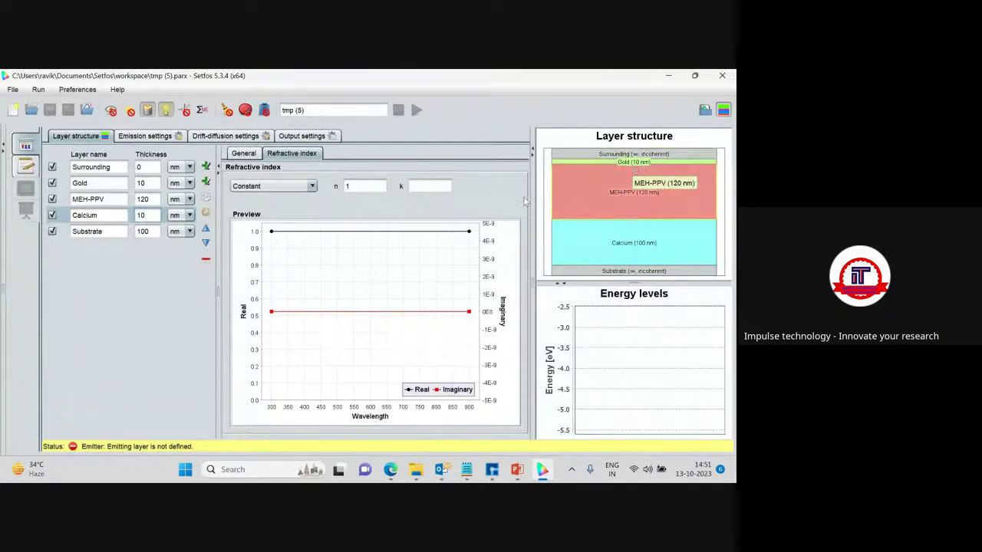
Examine the refractive index settings of the Substrate, Gold and Calcium layers, including the available index source options.
{"action": "left_click", "coordinate": [158, 233]}
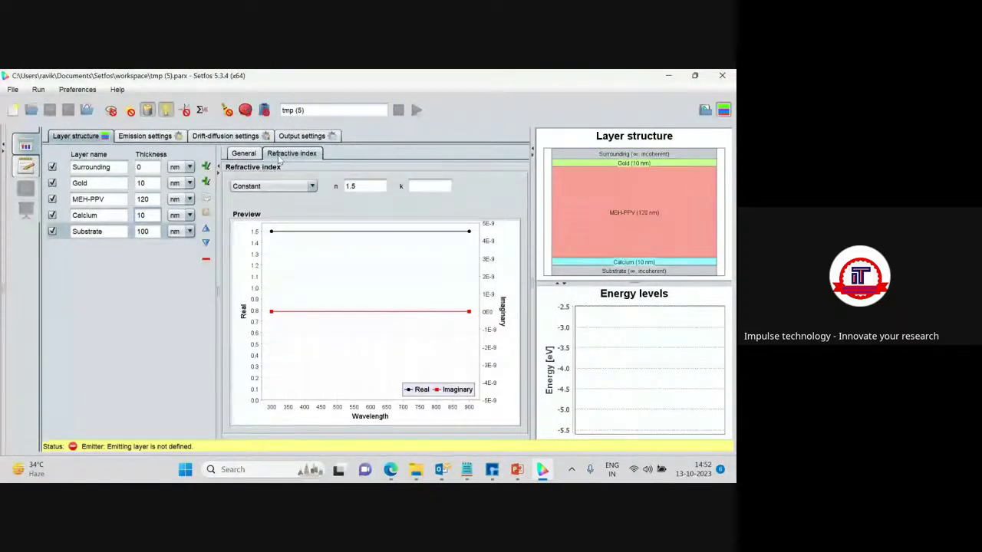
{"action": "left_click", "coordinate": [311, 186]}
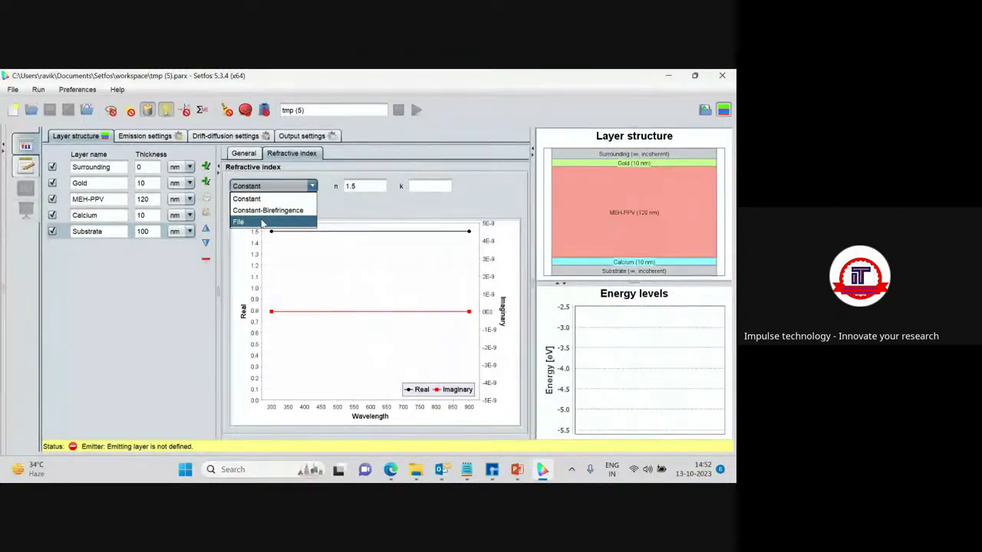
{"action": "left_click", "coordinate": [325, 200]}
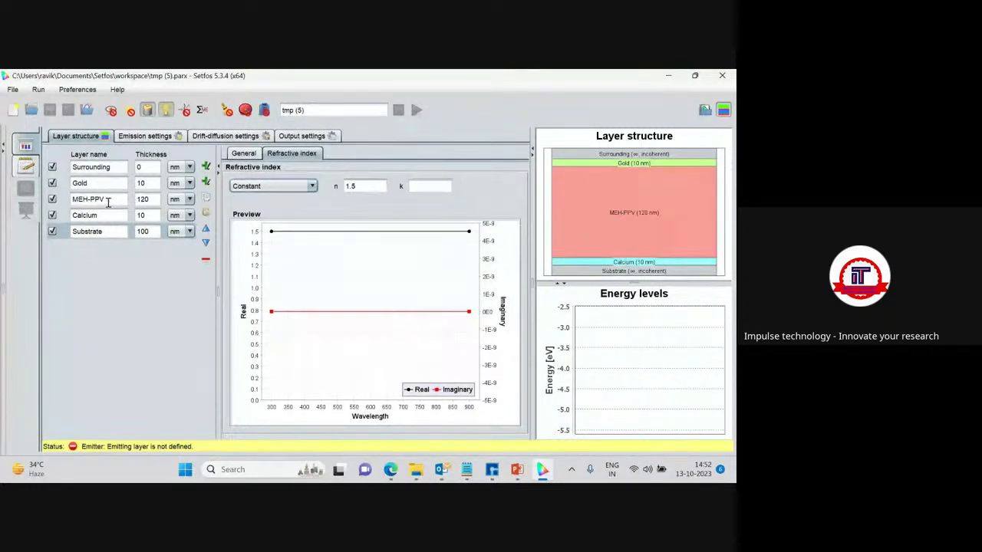
{"action": "left_click", "coordinate": [95, 183]}
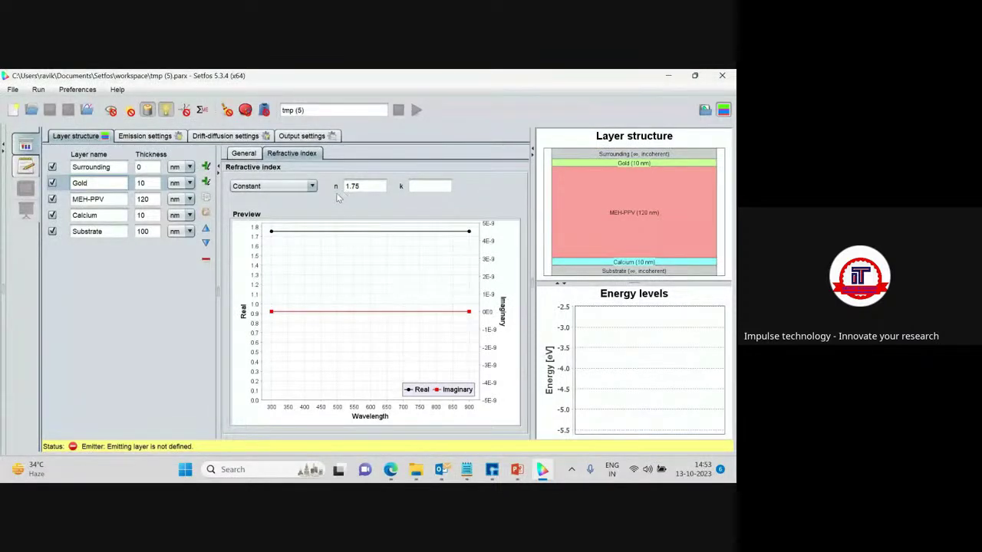
{"action": "left_click", "coordinate": [107, 215]}
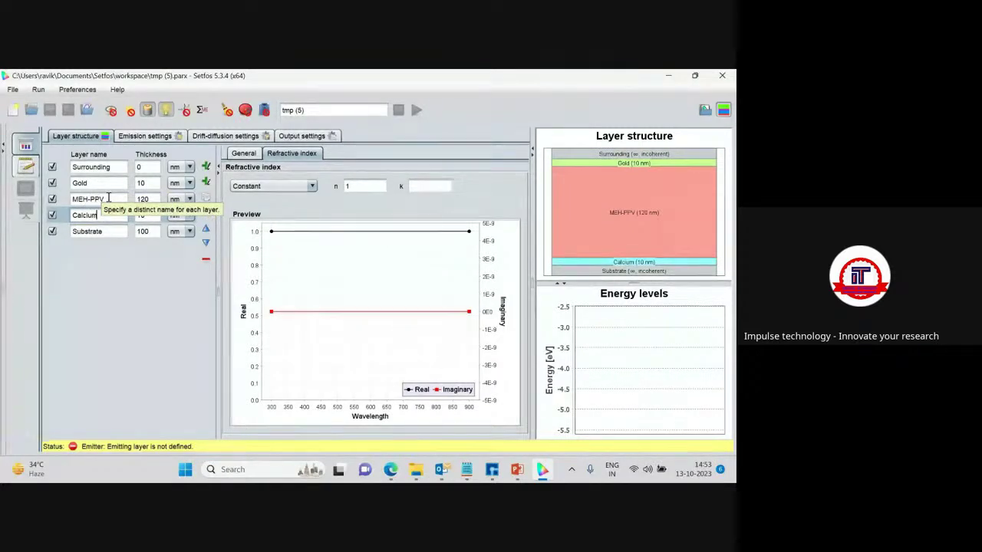
Define the MEH-PPV layer as semiconducting.
{"action": "left_click", "coordinate": [108, 197]}
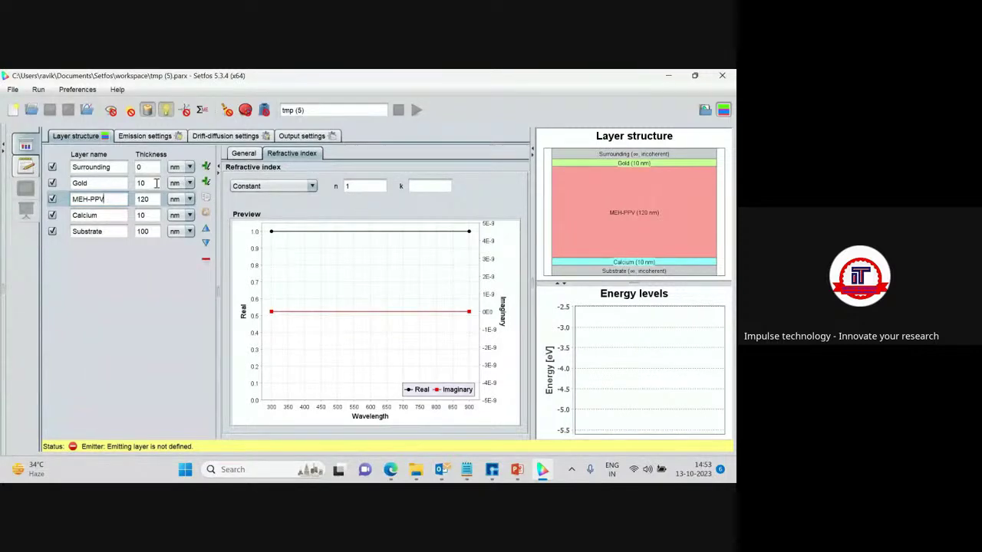
{"action": "left_click", "coordinate": [242, 154]}
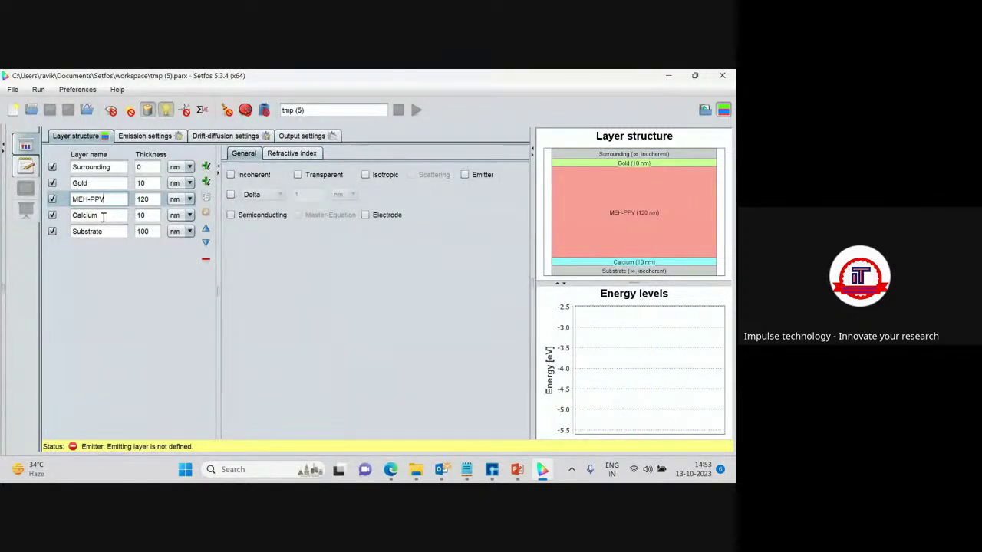
{"action": "left_click", "coordinate": [231, 216]}
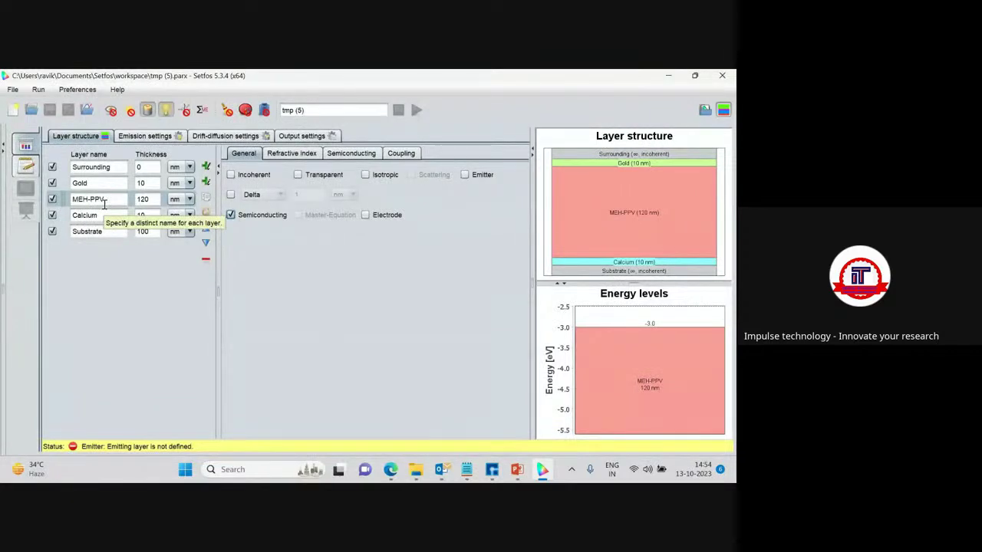
Define the Gold layer as a Thermionic electrode with a workfunction of 5.1 eV.
{"action": "left_click", "coordinate": [93, 184]}
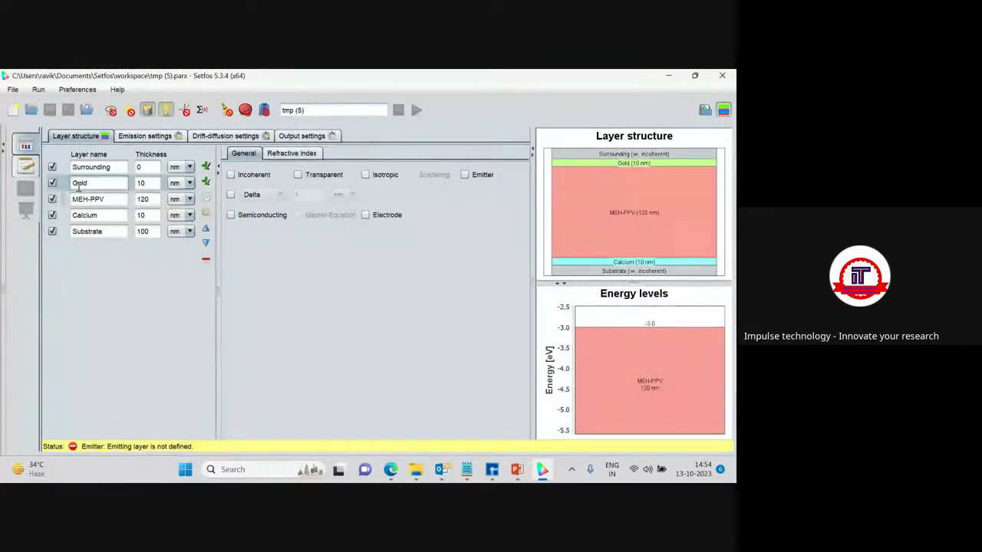
{"action": "left_click", "coordinate": [366, 215]}
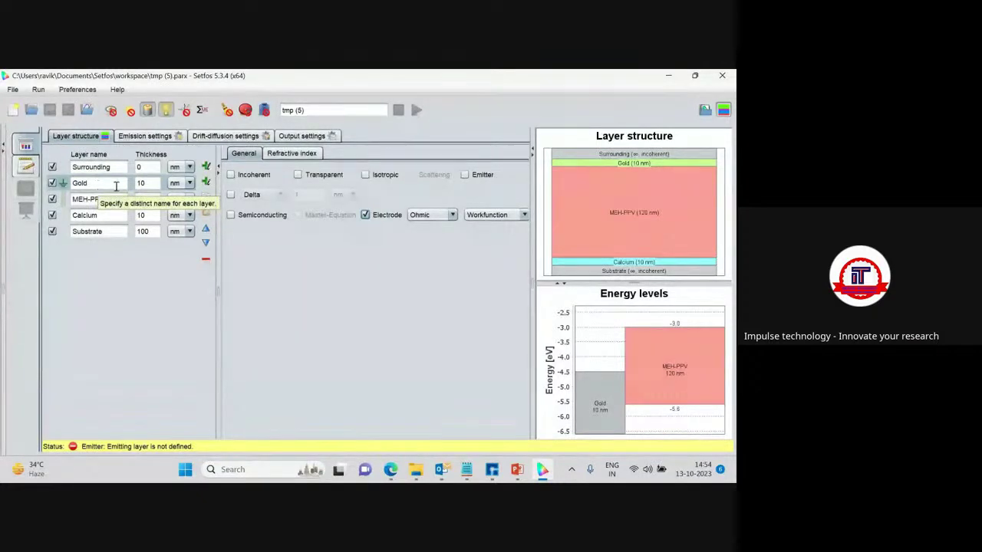
{"action": "left_click", "coordinate": [452, 216]}
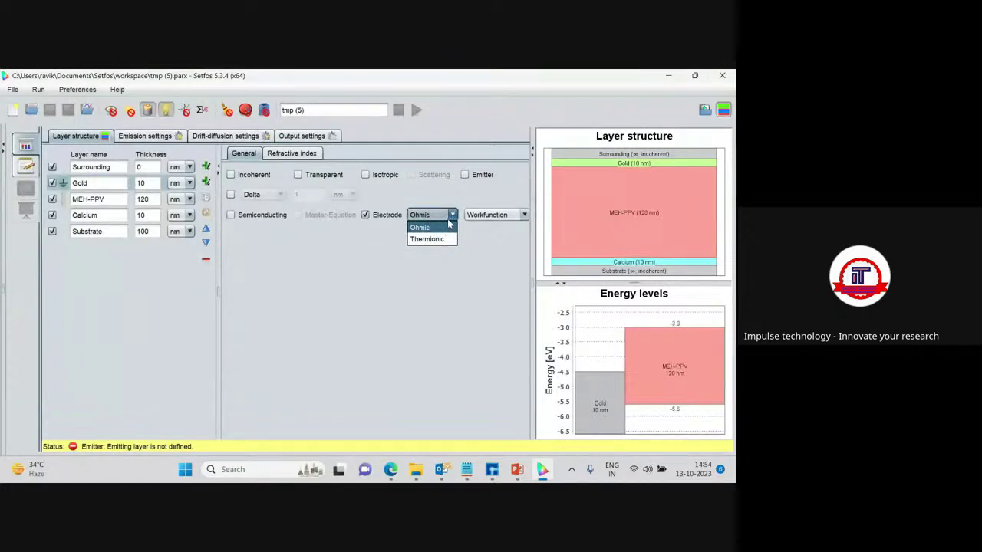
{"action": "left_click", "coordinate": [729, 112]}
{"action": "left_click", "coordinate": [728, 112]}
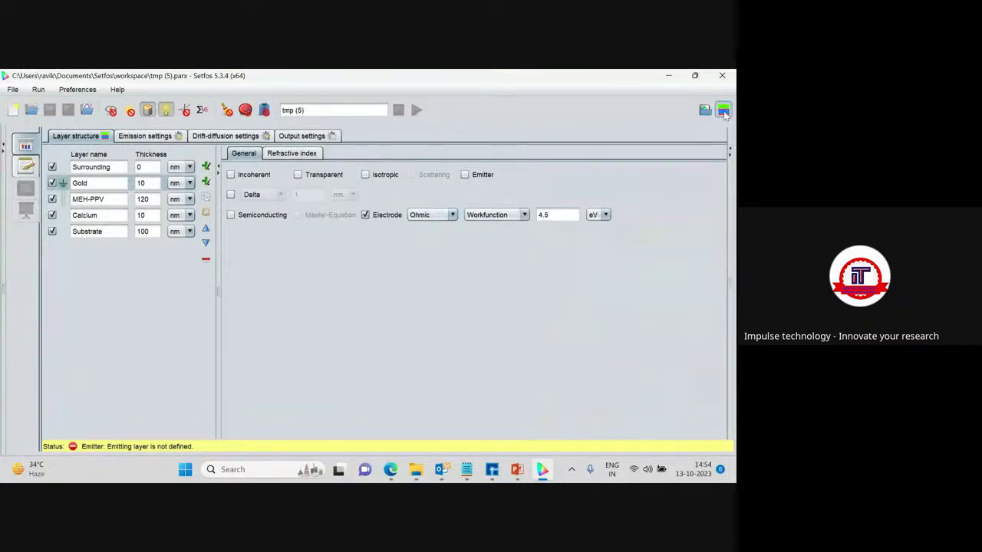
{"action": "left_click", "coordinate": [452, 215]}
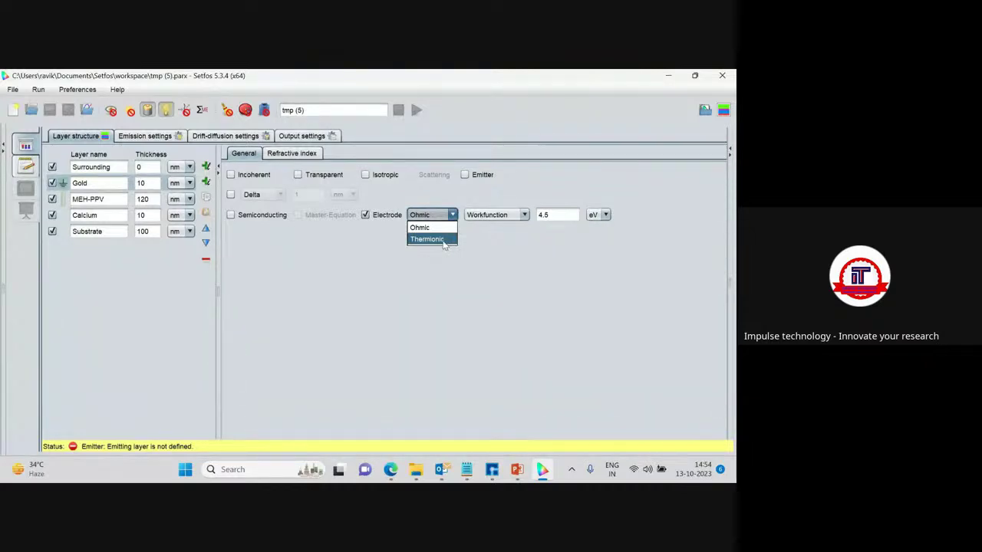
{"action": "left_click", "coordinate": [445, 241]}
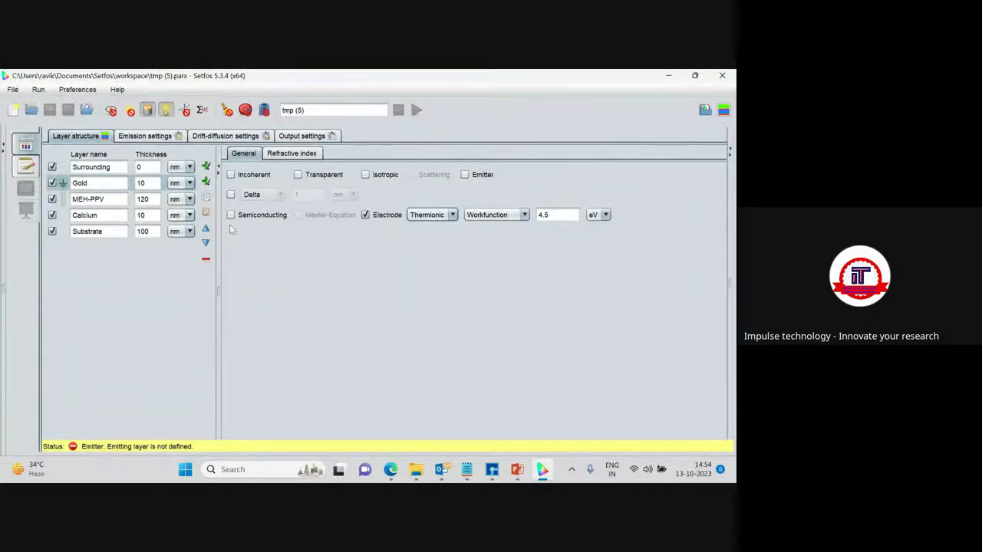
{"action": "left_click", "coordinate": [553, 215]}
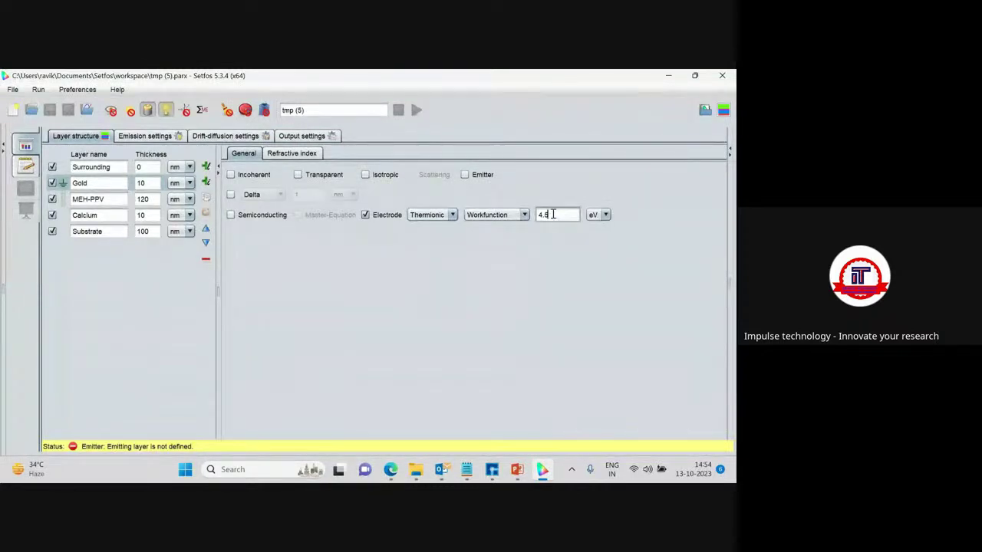
{"action": "key", "text": "BackSpace"}
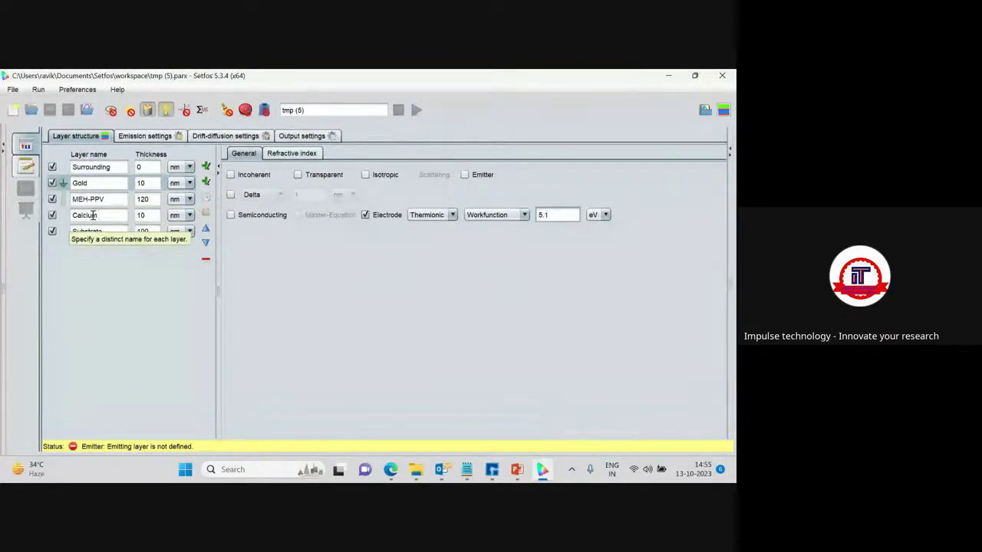
Define the Calcium layer as an electrode.
{"action": "left_click", "coordinate": [106, 216]}
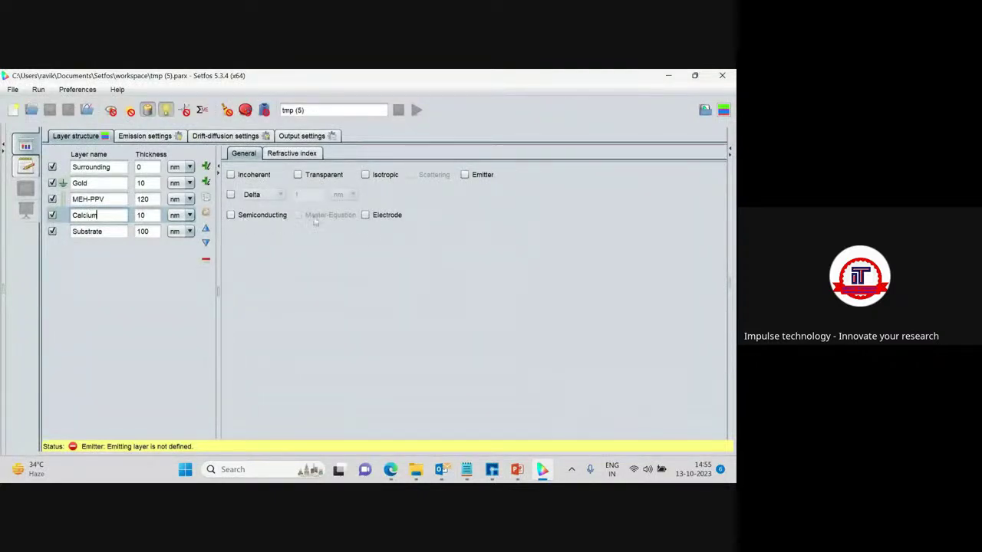
{"action": "left_click", "coordinate": [366, 216]}
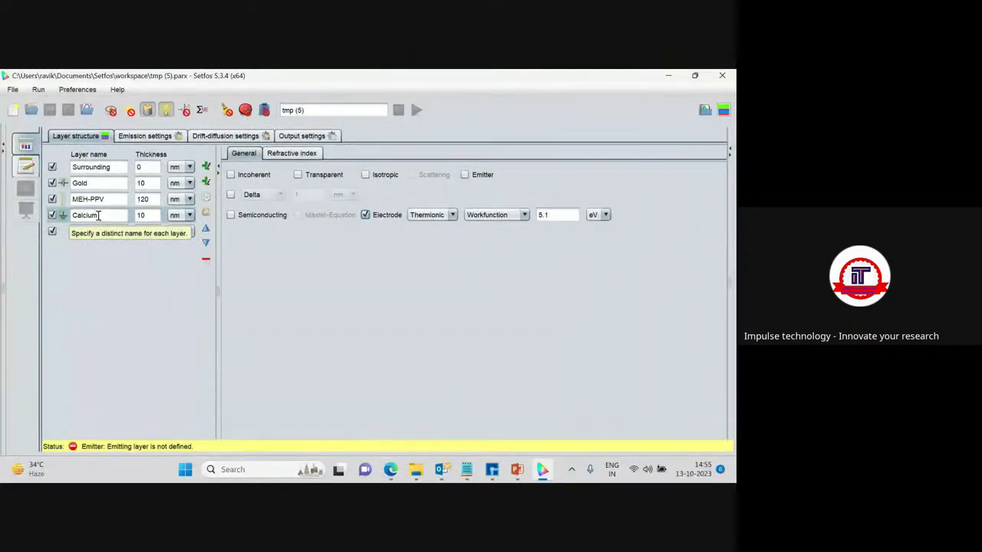
{"action": "left_click", "coordinate": [109, 199]}
{"action": "left_click_drag", "start_coordinate": [106, 198], "coordinate": [74, 198]}
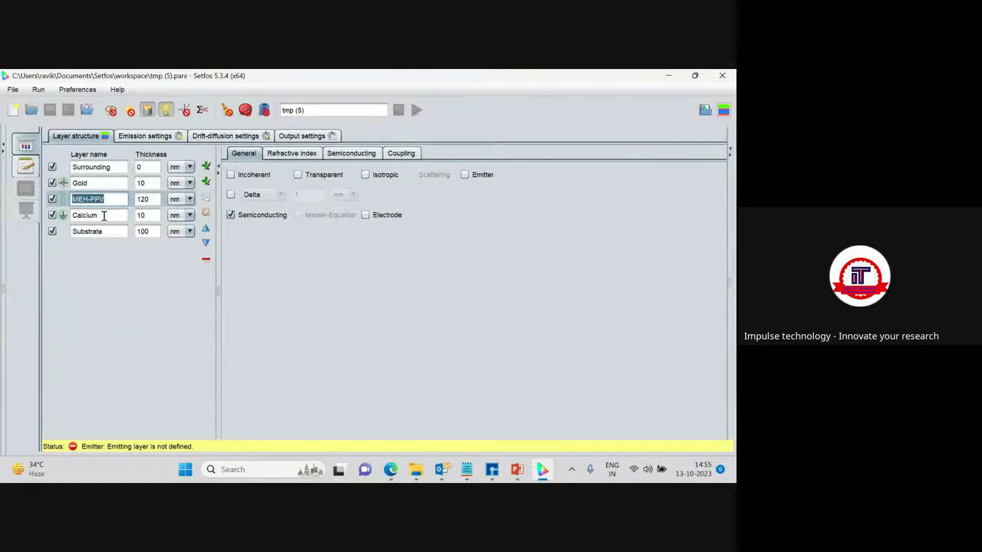
Set the workfunction of the Calcium layer's Thermionic electrode to 3.3 eV.
{"action": "left_click", "coordinate": [104, 216]}
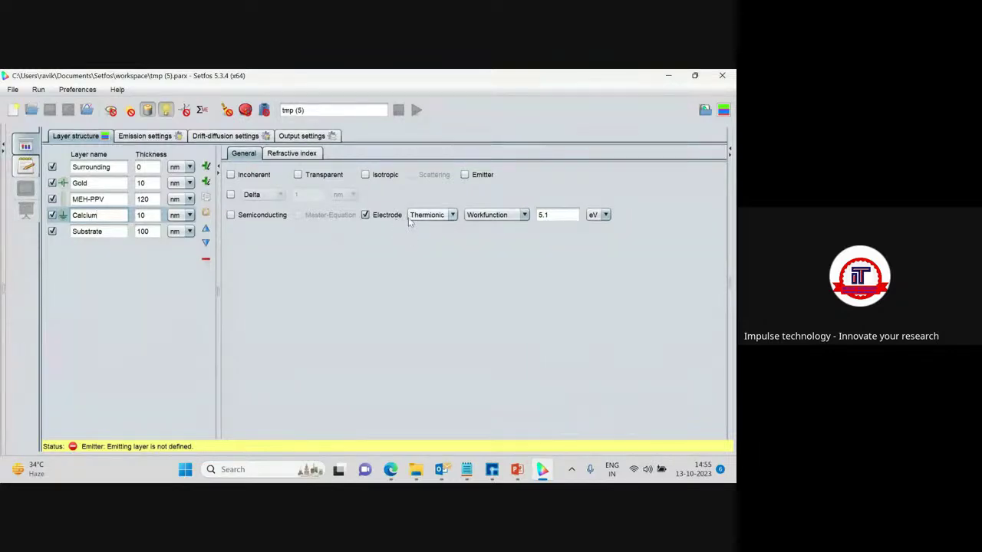
{"action": "mouse_move", "coordinate": [421, 219]}
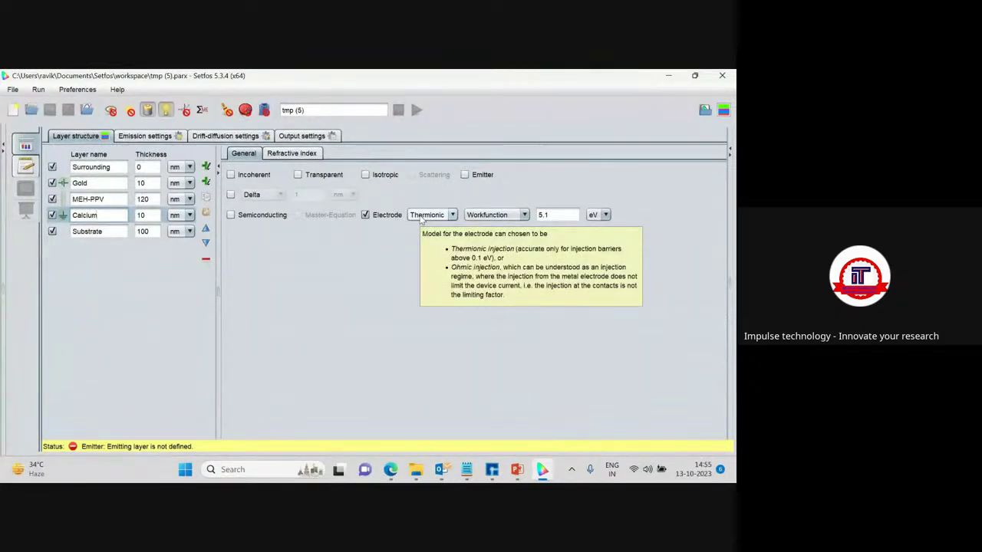
{"action": "left_click", "coordinate": [551, 214]}
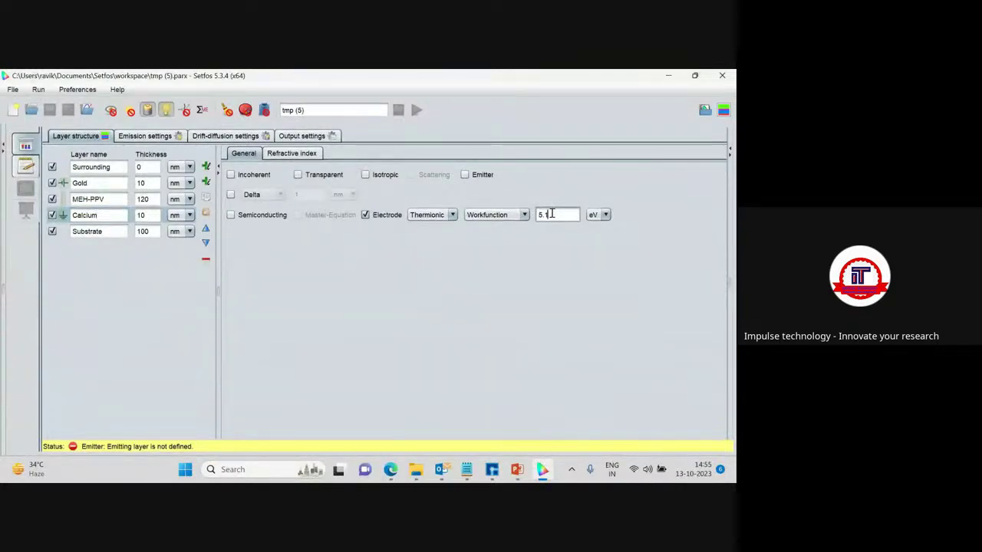
{"action": "key", "text": "BackSpace"}
{"action": "key", "text": "BackSpace"}
{"action": "key", "text": "BackSpace"}
{"action": "type", "text": "3.5"}
{"action": "left_click", "coordinate": [607, 215]}
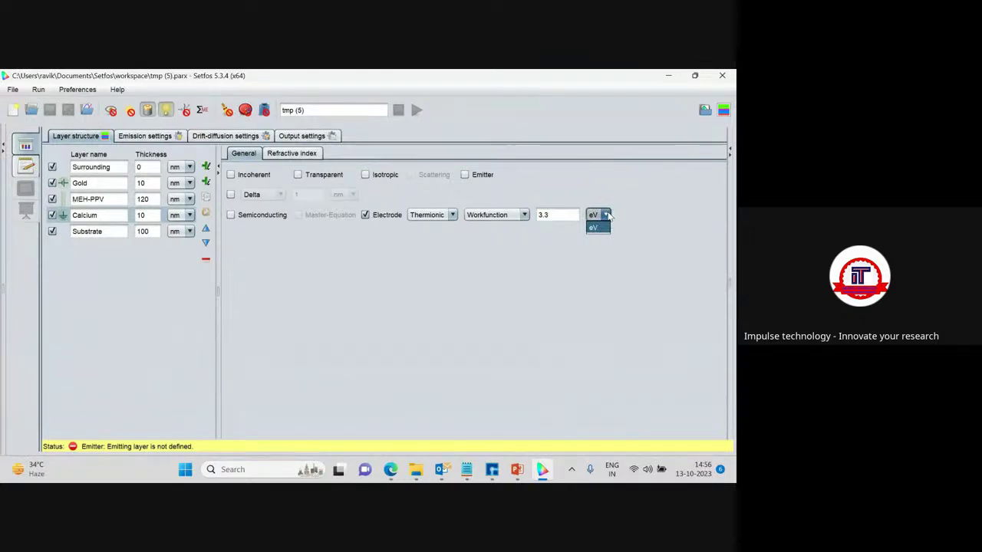
{"action": "left_click", "coordinate": [357, 256]}
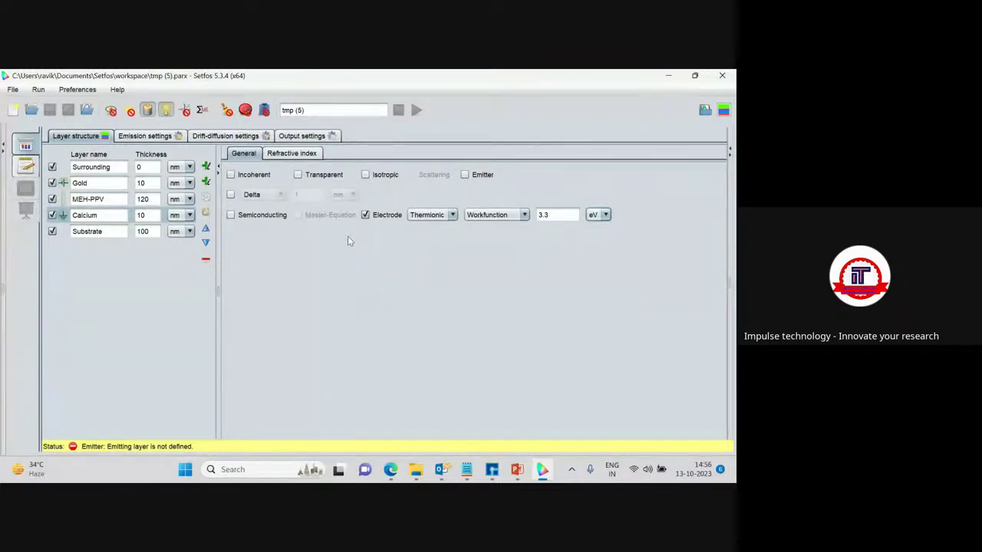
Open the electrical material parameters of the semiconducting MEH-PPV layer.
{"action": "left_click", "coordinate": [107, 199]}
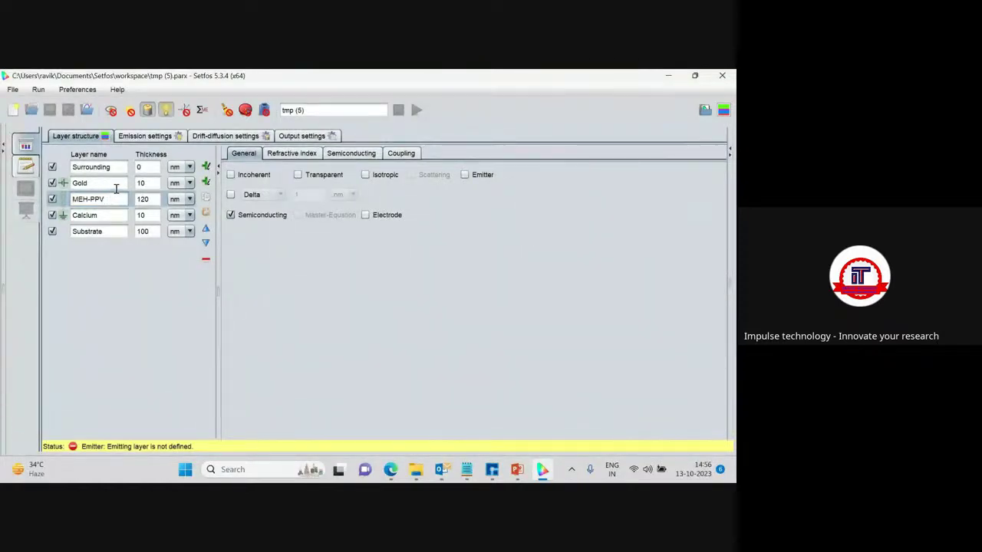
{"action": "left_click", "coordinate": [231, 216]}
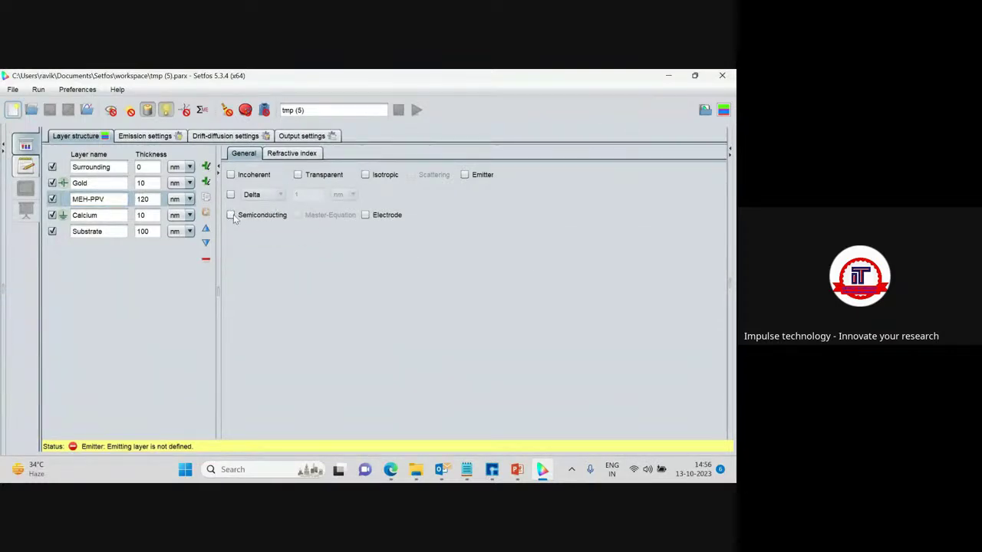
{"action": "left_click", "coordinate": [231, 216]}
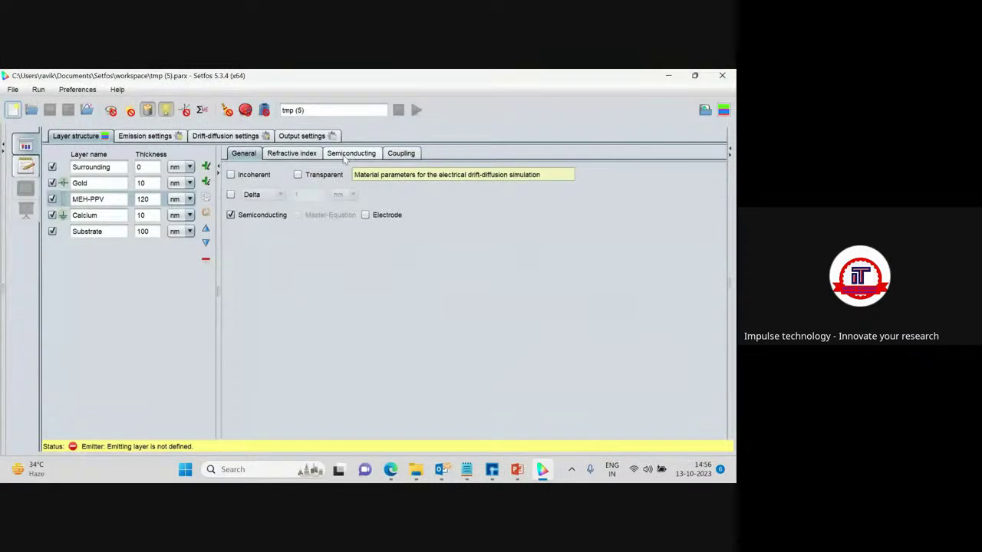
{"action": "left_click", "coordinate": [345, 156]}
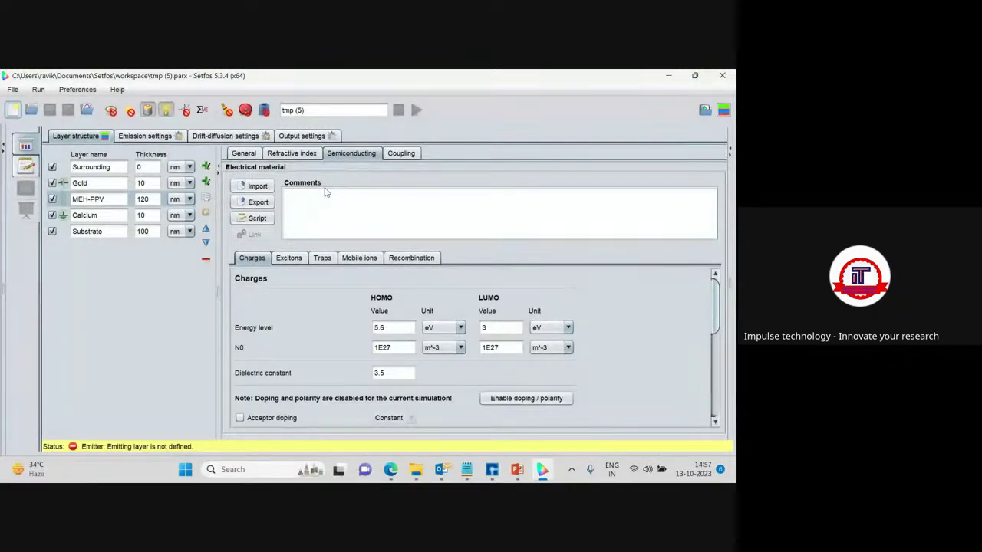
Import the electrical material file MEH-PPV.em from the mat folder for the MEH-PPV layer.
{"action": "left_click", "coordinate": [251, 189]}
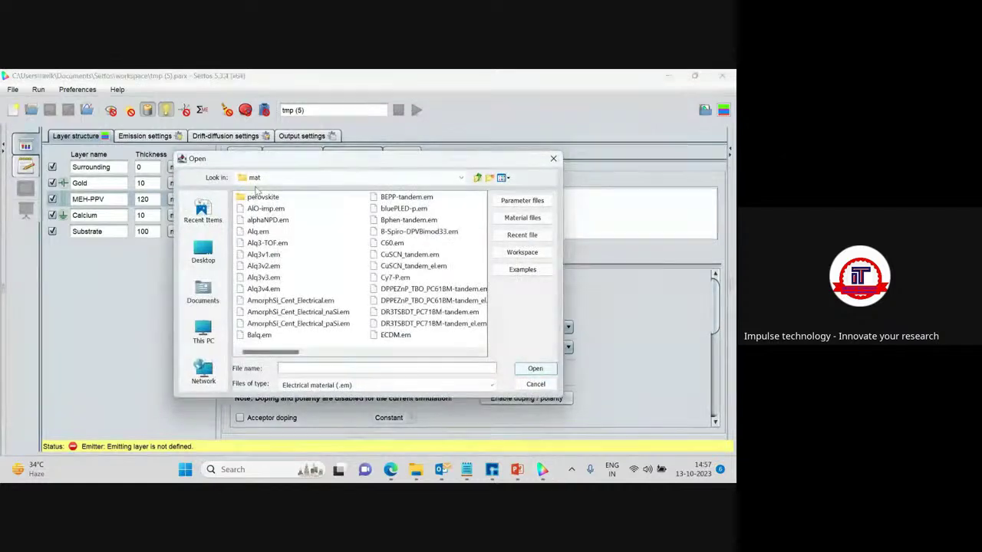
{"action": "left_click_drag", "start_coordinate": [304, 165], "coordinate": [221, 133]}
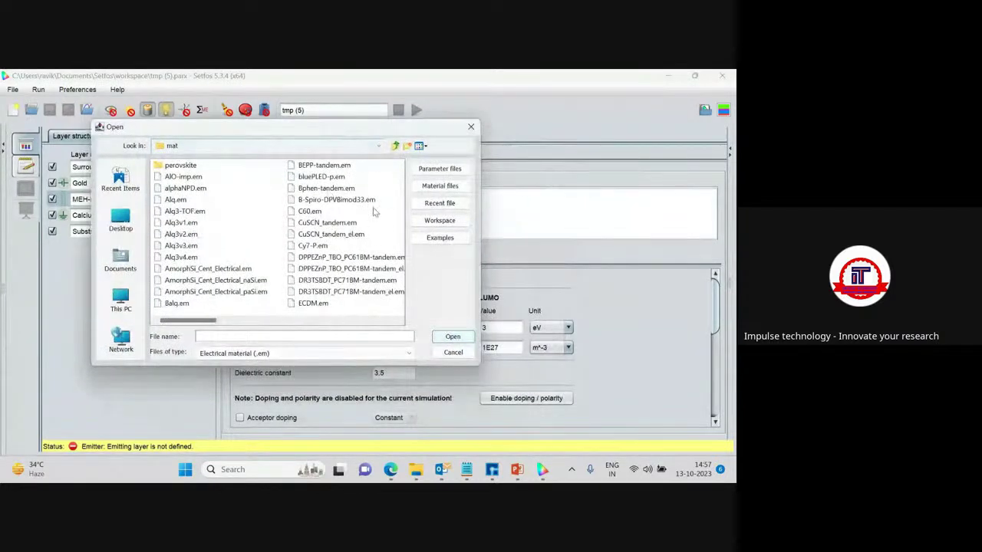
{"action": "left_click", "coordinate": [434, 224]}
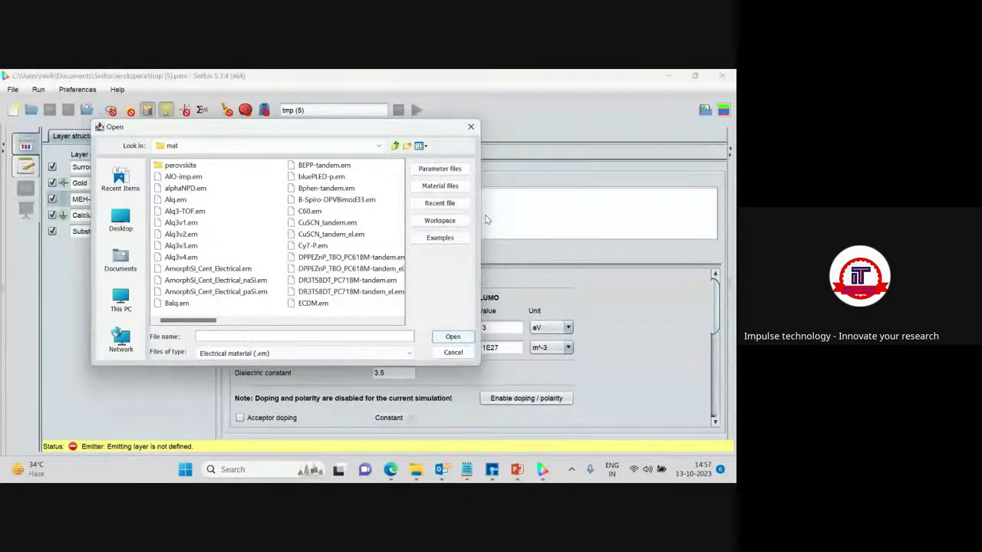
{"action": "left_click_drag", "start_coordinate": [481, 218], "coordinate": [656, 223]}
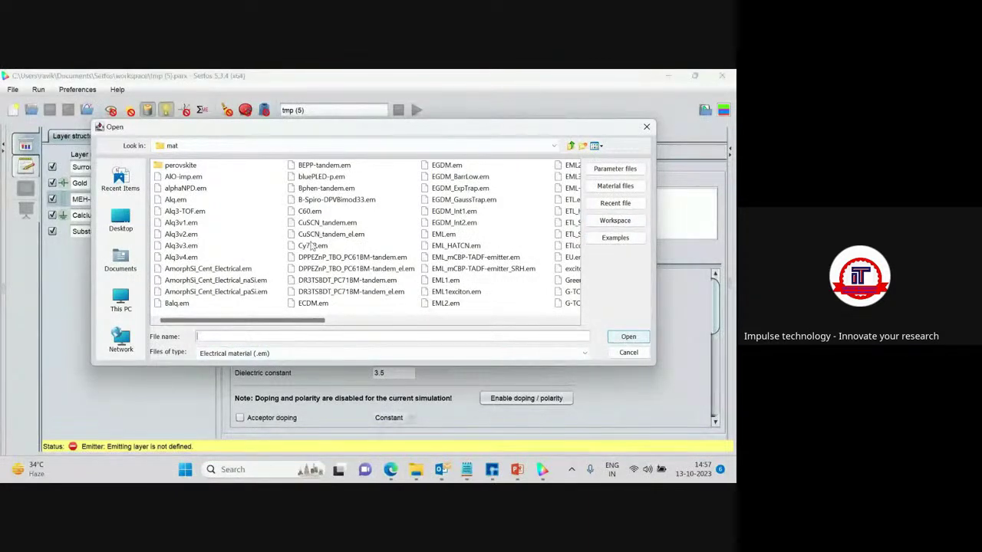
{"action": "left_click_drag", "start_coordinate": [656, 221], "coordinate": [696, 218]}
{"action": "scroll", "coordinate": [498, 249], "scroll_direction": "down", "scroll_amount": 5}
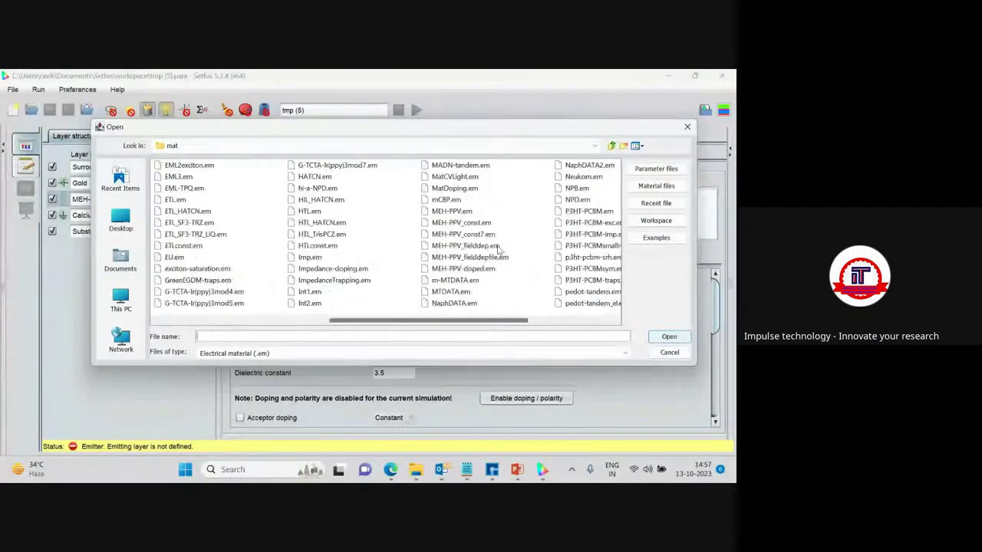
{"action": "scroll", "coordinate": [450, 251], "scroll_direction": "up", "scroll_amount": 4}
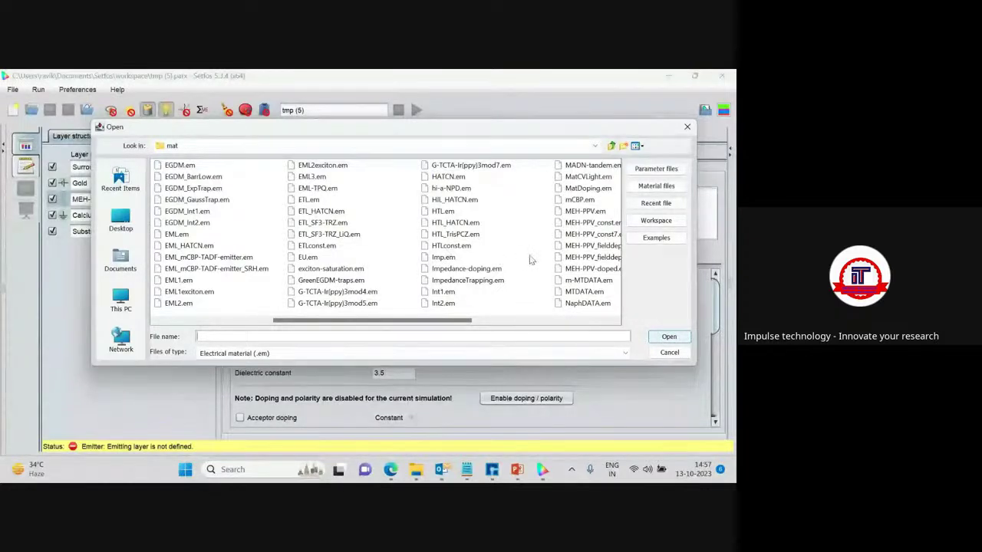
{"action": "left_click", "coordinate": [575, 215]}
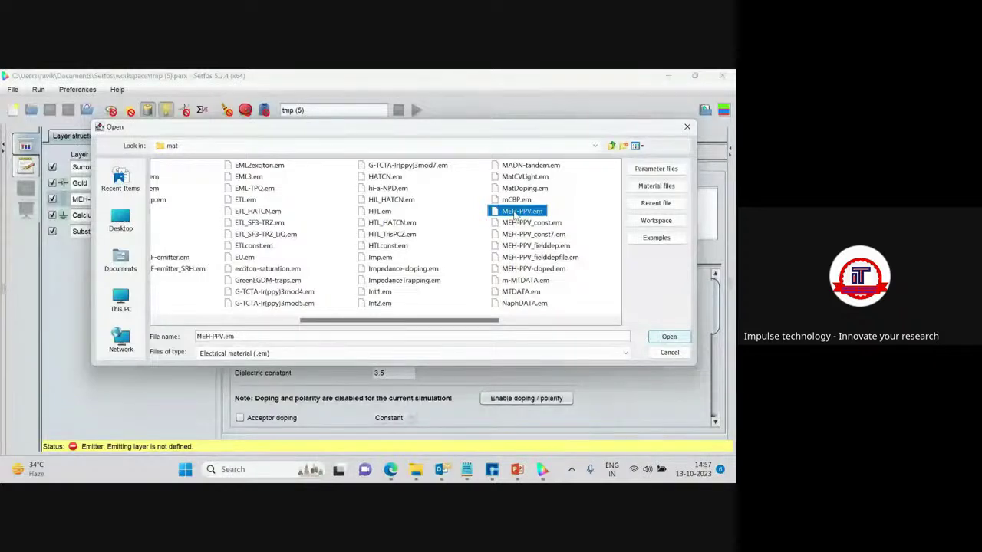
{"action": "left_click", "coordinate": [669, 338]}
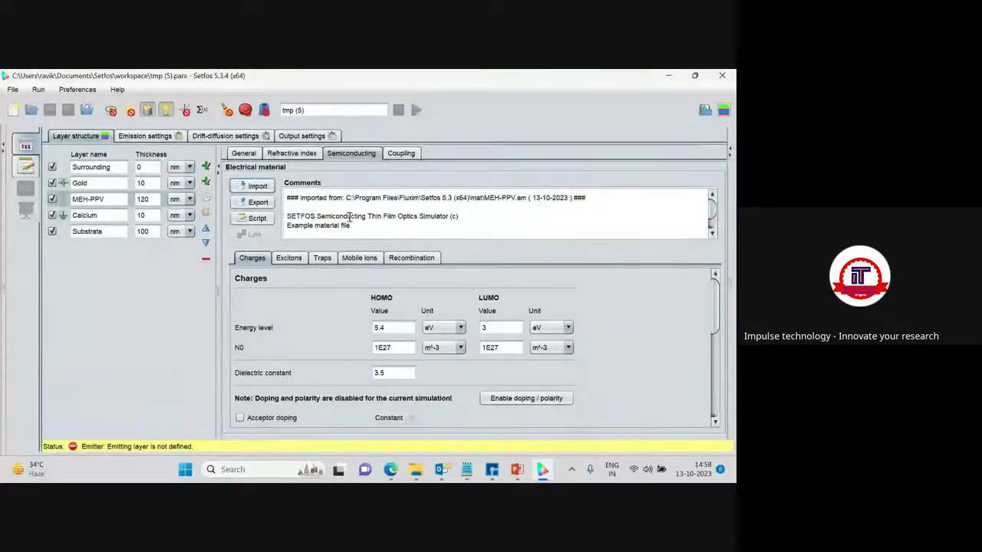
Examine the imported MEH-PPV comments and material script, covering energy levels, mobility models, excitons, traps and recombination, and close the script without editing.
{"action": "scroll", "coordinate": [537, 228], "scroll_direction": "down", "scroll_amount": 1}
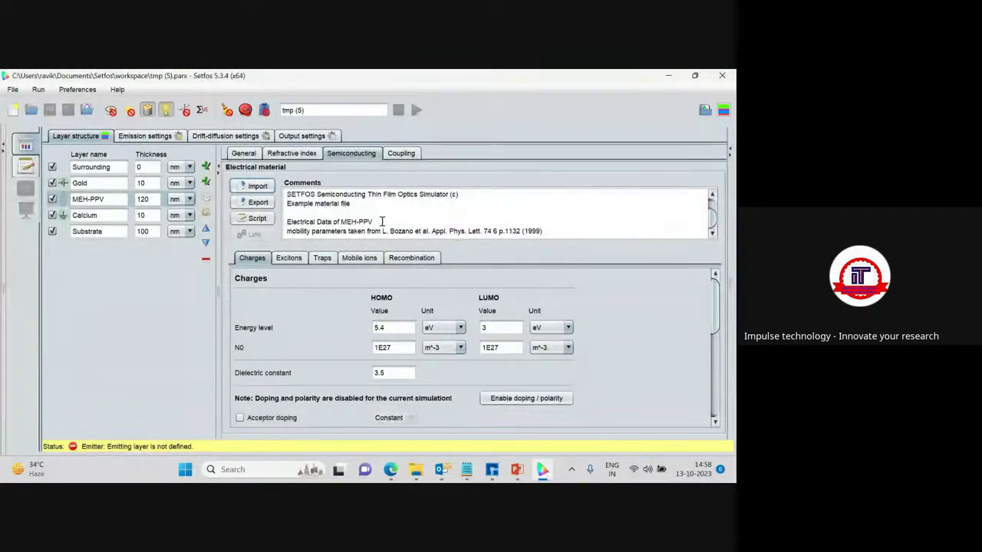
{"action": "left_click", "coordinate": [253, 218]}
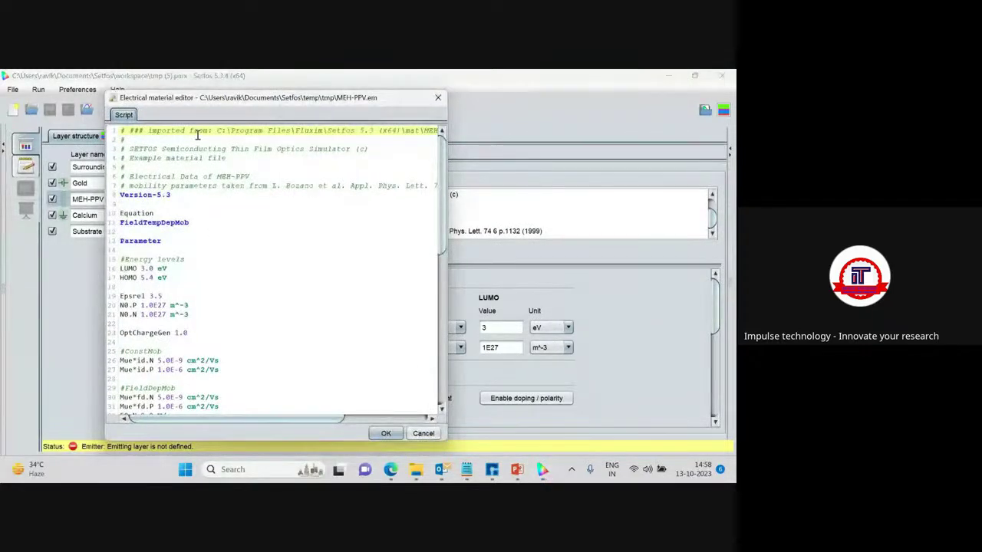
{"action": "left_click_drag", "start_coordinate": [236, 101], "coordinate": [302, 89]}
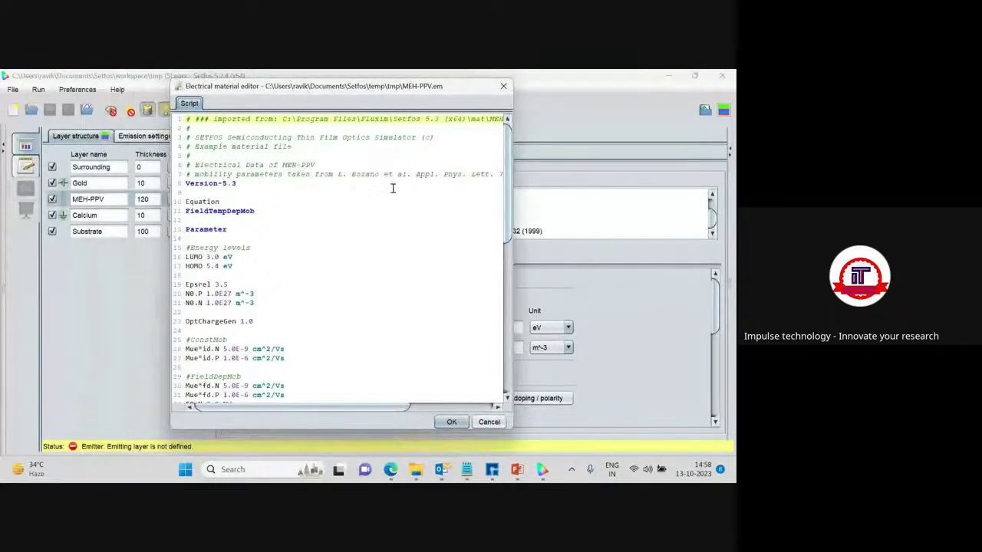
{"action": "left_click_drag", "start_coordinate": [516, 256], "coordinate": [665, 257]}
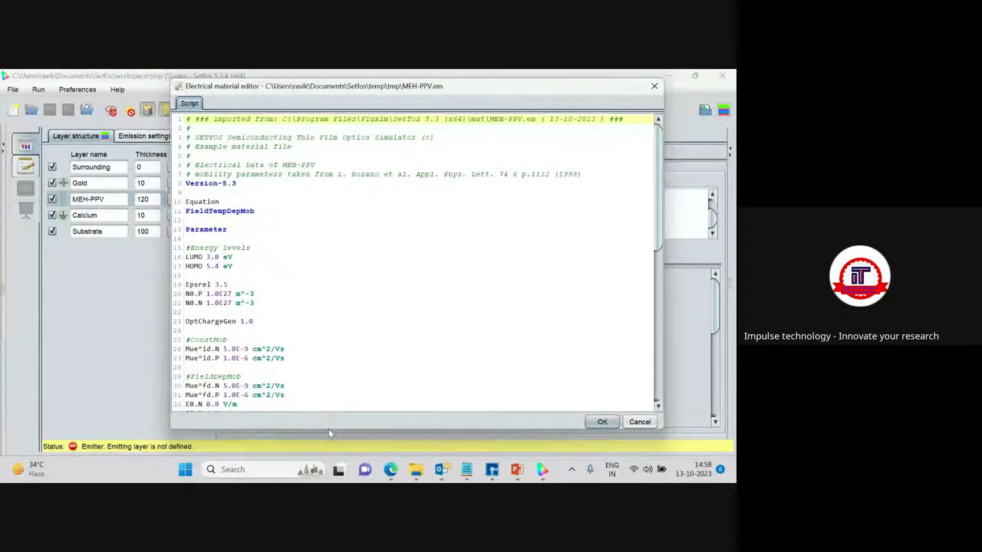
{"action": "left_click_drag", "start_coordinate": [328, 429], "coordinate": [328, 441]}
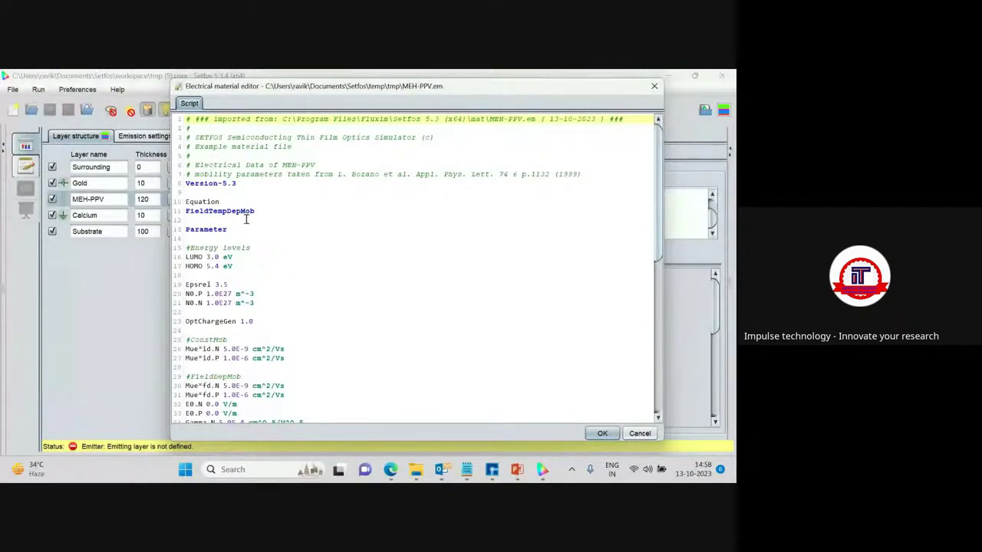
{"action": "left_click_drag", "start_coordinate": [252, 248], "coordinate": [192, 248]}
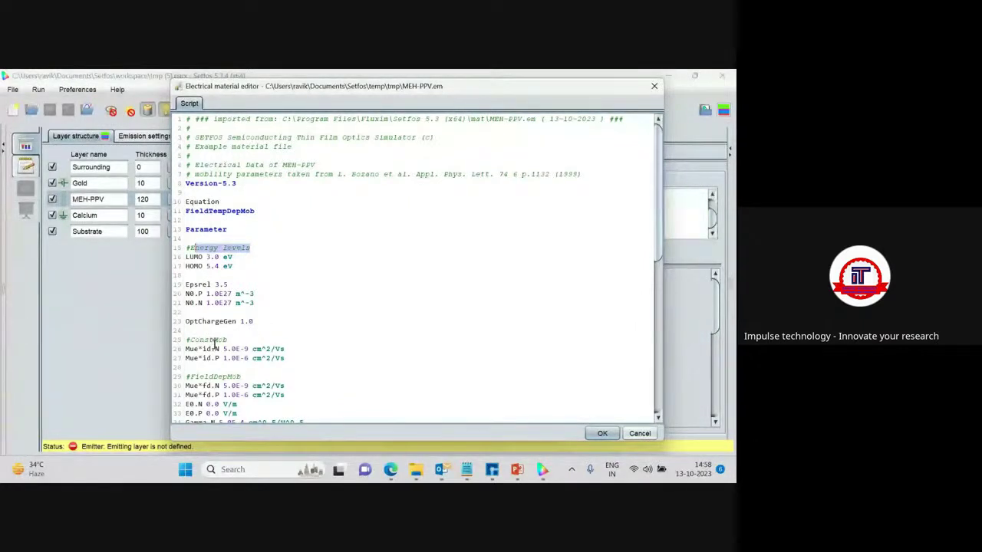
{"action": "scroll", "coordinate": [218, 358], "scroll_direction": "down", "scroll_amount": 5}
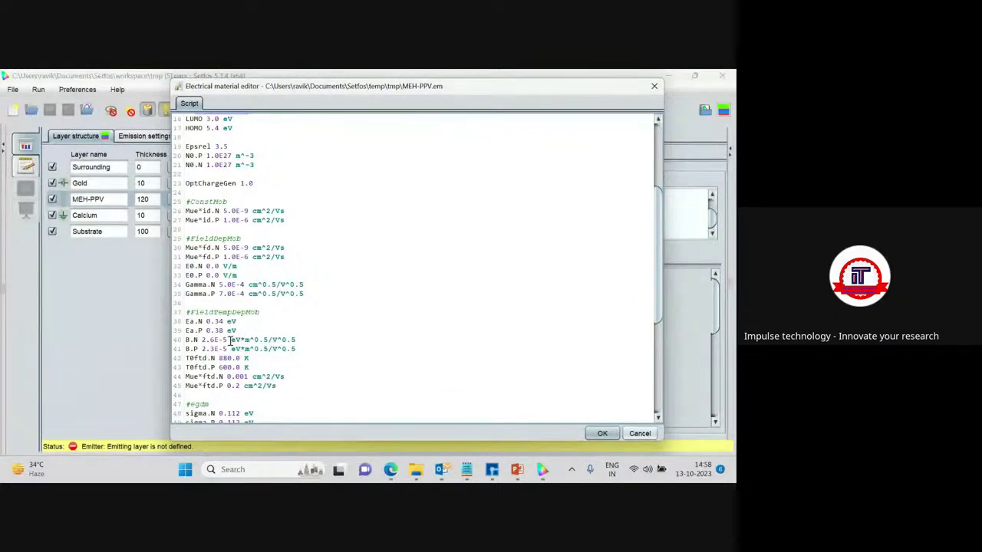
{"action": "scroll", "coordinate": [229, 339], "scroll_direction": "down", "scroll_amount": 3}
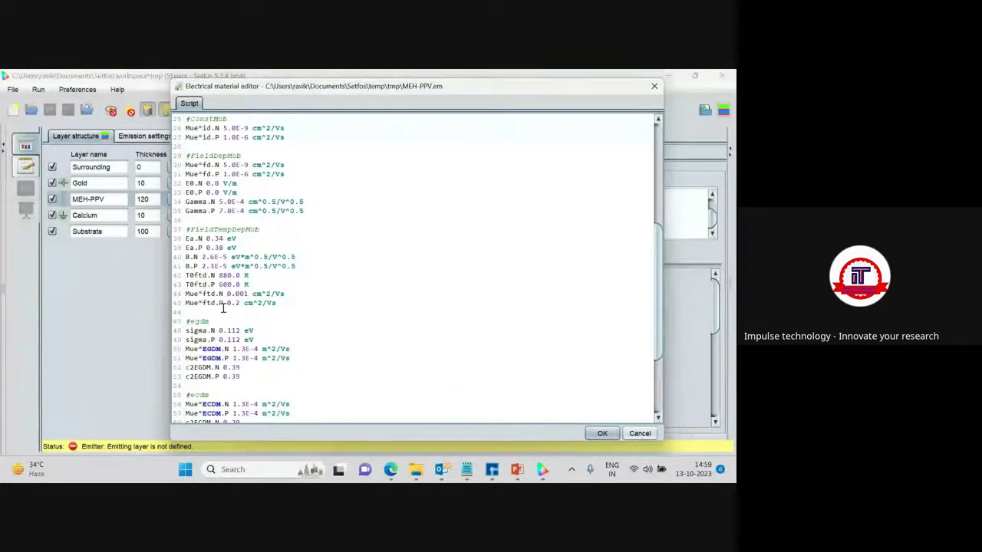
{"action": "scroll", "coordinate": [222, 307], "scroll_direction": "down", "scroll_amount": 1}
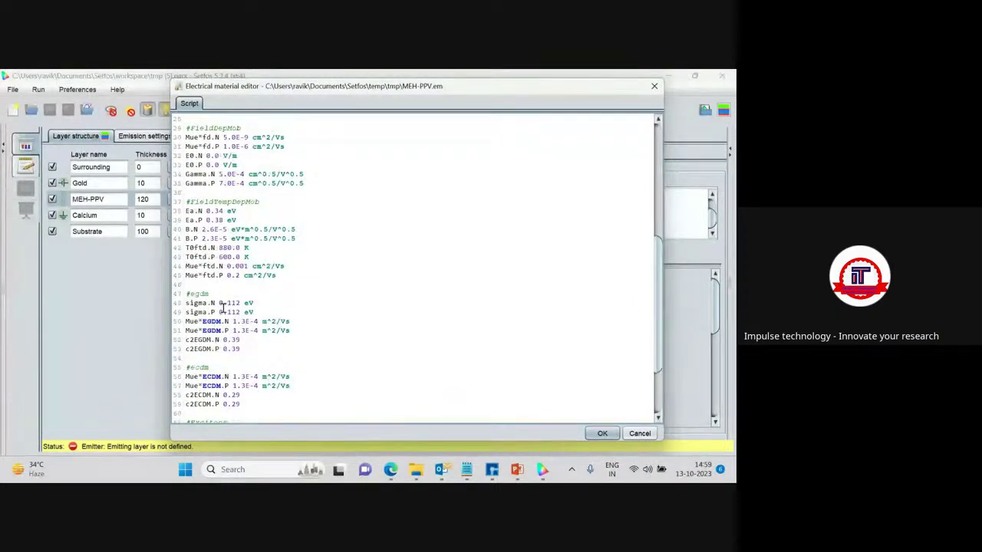
{"action": "scroll", "coordinate": [215, 355], "scroll_direction": "down", "scroll_amount": 3}
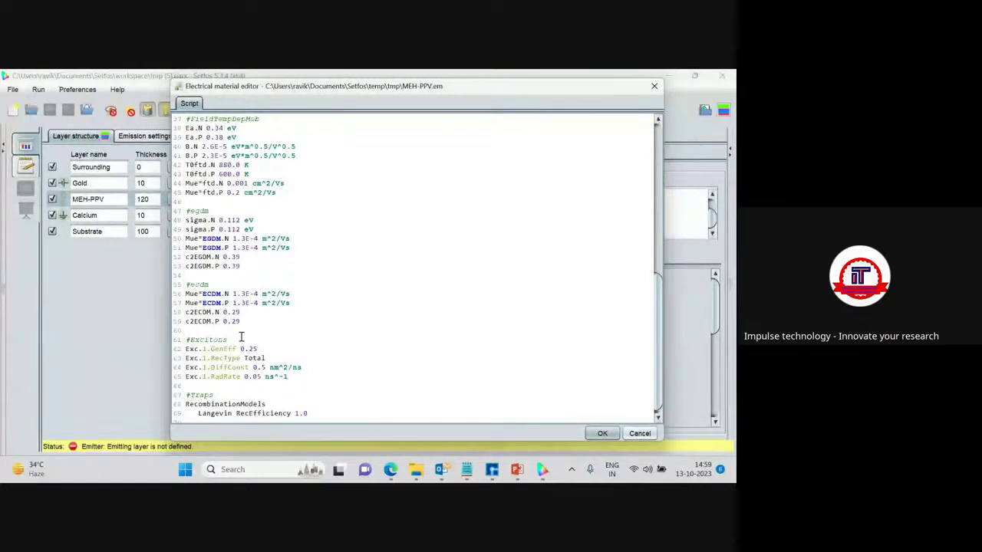
{"action": "scroll", "coordinate": [241, 338], "scroll_direction": "down", "scroll_amount": 1}
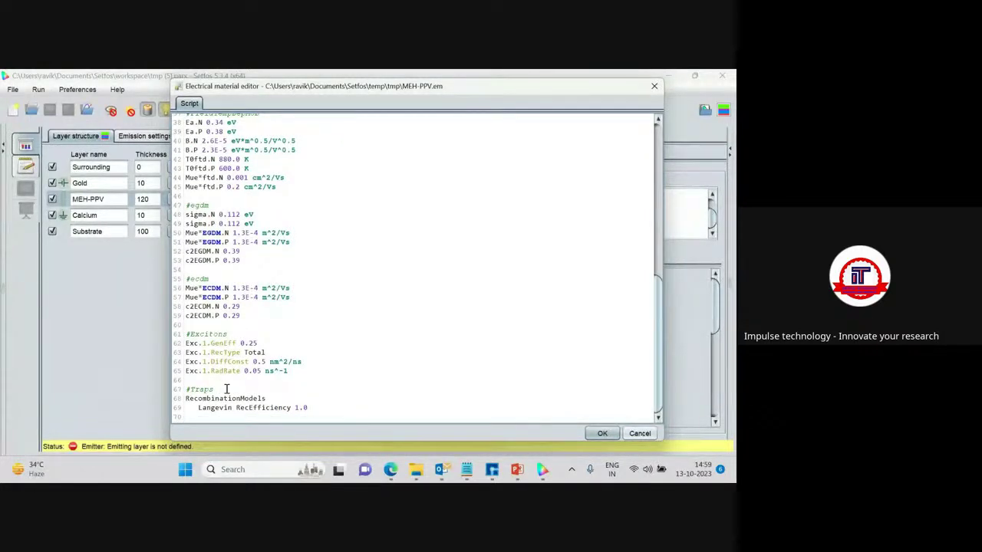
{"action": "scroll", "coordinate": [254, 295], "scroll_direction": "up", "scroll_amount": 6}
{"action": "scroll", "coordinate": [255, 295], "scroll_direction": "up", "scroll_amount": 5}
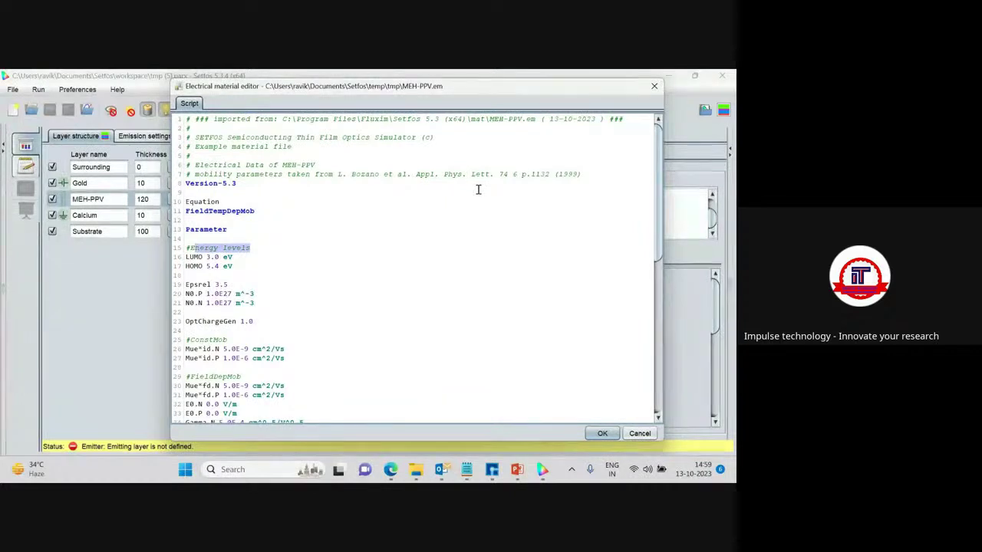
{"action": "left_click", "coordinate": [653, 89]}
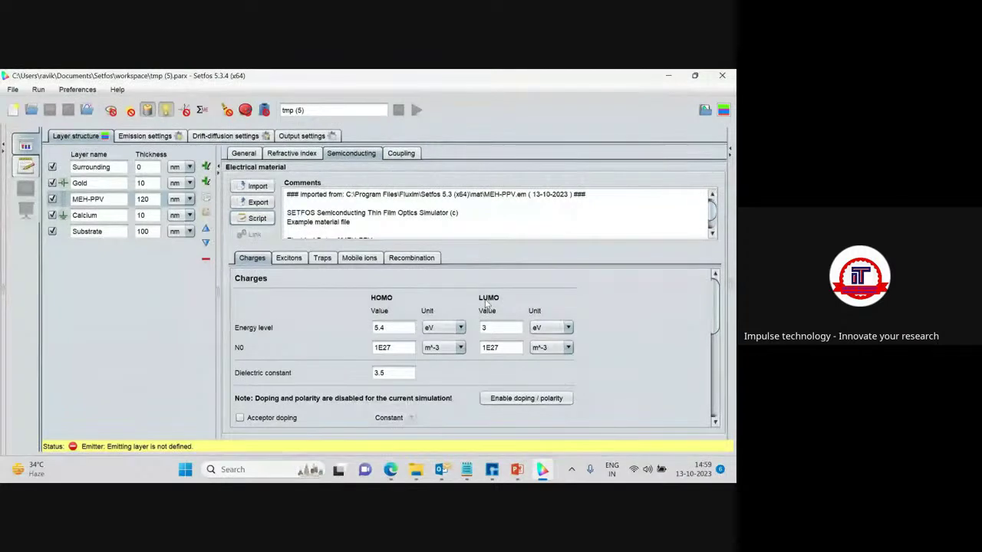
Examine the MEH-PPV charge parameters: HOMO and LUMO energy levels, N0, dielectric constant, and the acceptor doping option, leaving doping off.
{"action": "scroll", "coordinate": [301, 339], "scroll_direction": "down", "scroll_amount": 1}
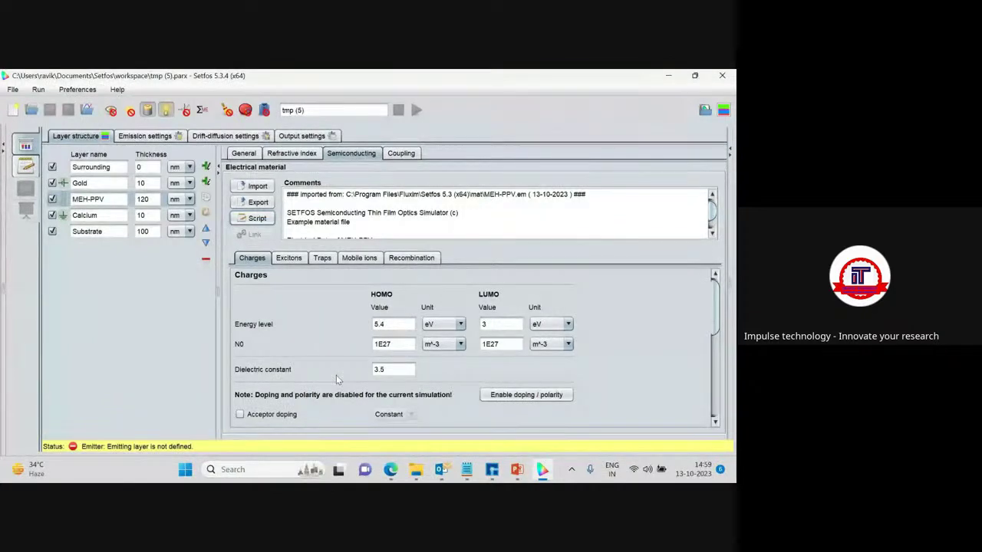
{"action": "scroll", "coordinate": [336, 375], "scroll_direction": "down", "scroll_amount": 4}
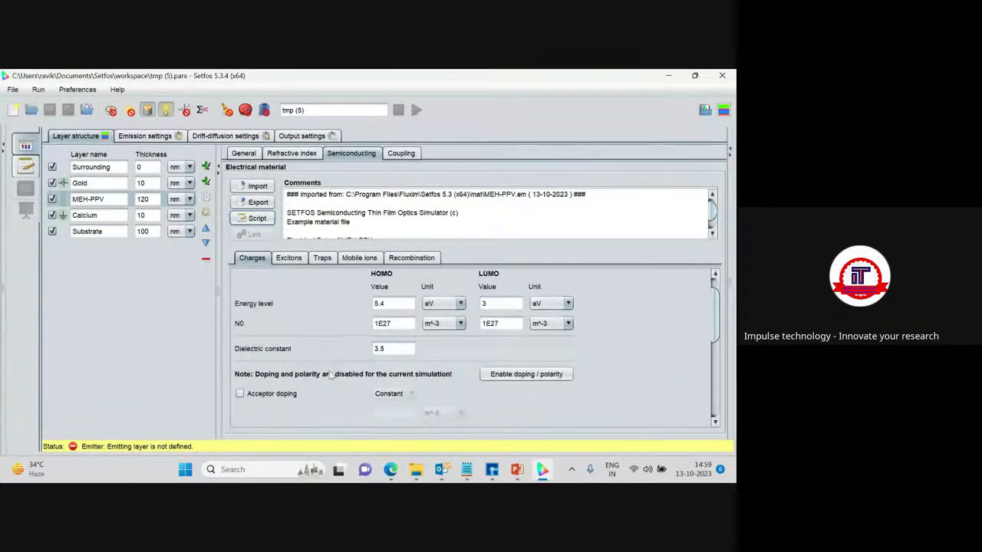
{"action": "scroll", "coordinate": [331, 375], "scroll_direction": "down", "scroll_amount": 4}
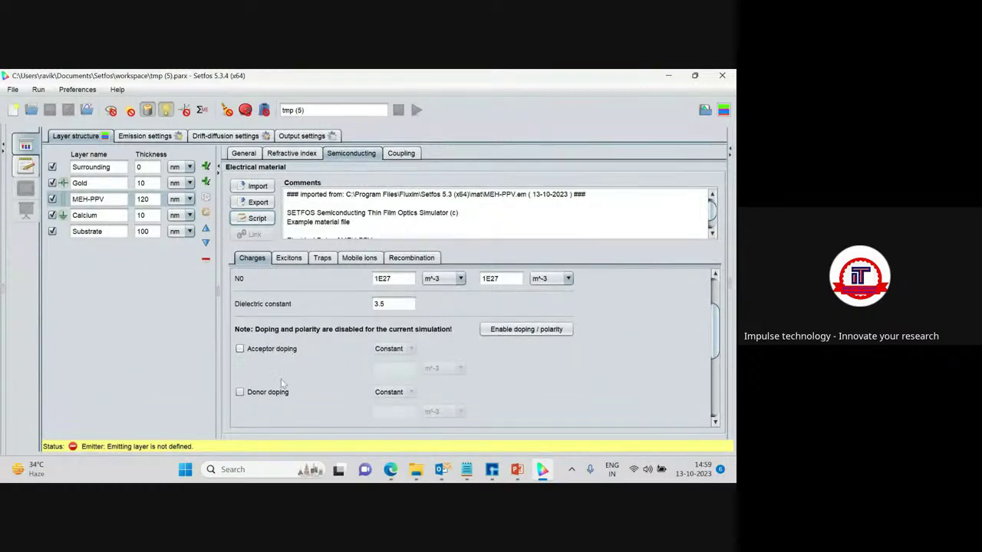
{"action": "left_click", "coordinate": [241, 349]}
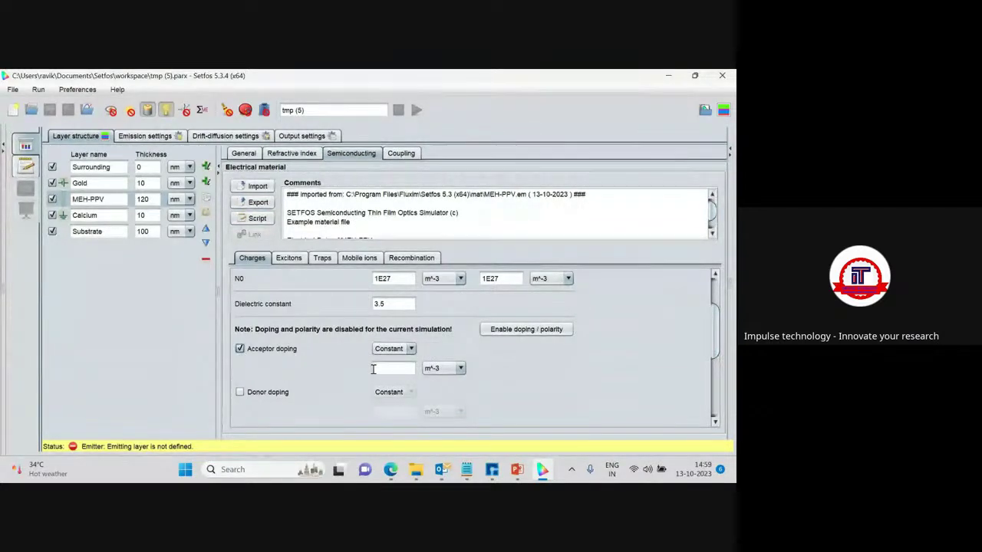
{"action": "left_click", "coordinate": [240, 348]}
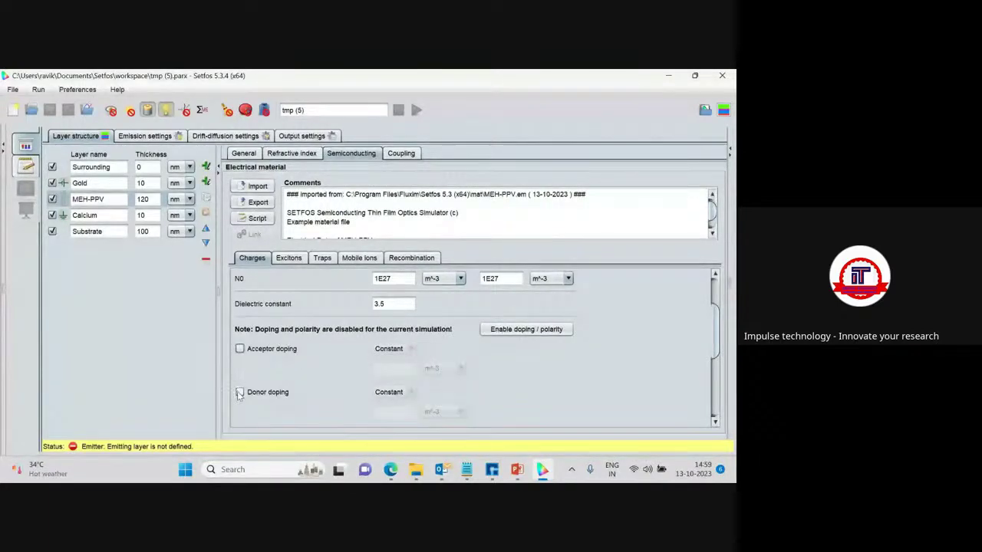
Examine the MEH-PPV layer polarity, optical generation efficiency and available mobility models, keeping field-temperature dependent mobility.
{"action": "scroll", "coordinate": [338, 364], "scroll_direction": "down", "scroll_amount": 2}
{"action": "scroll", "coordinate": [350, 370], "scroll_direction": "down", "scroll_amount": 3}
{"action": "scroll", "coordinate": [350, 370], "scroll_direction": "down", "scroll_amount": 1}
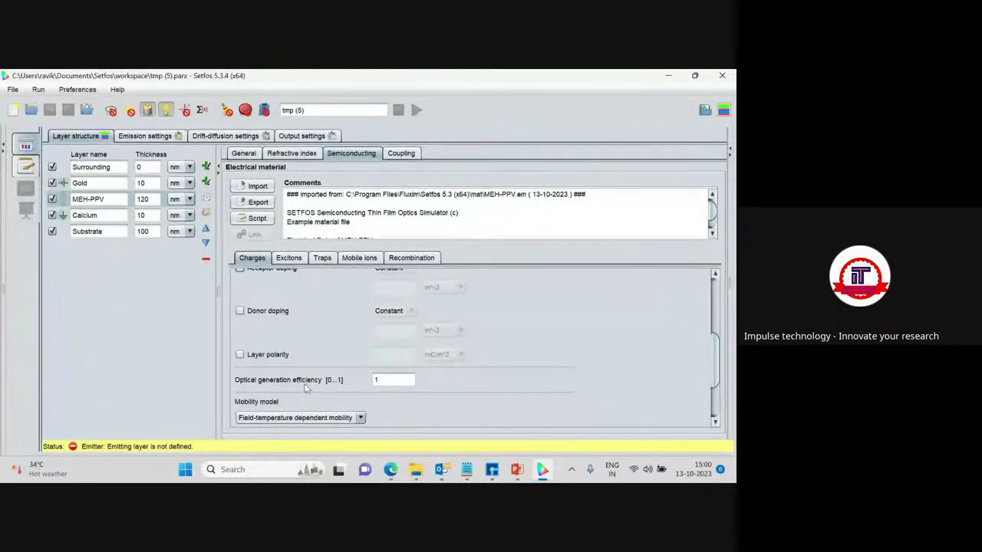
{"action": "scroll", "coordinate": [306, 385], "scroll_direction": "down", "scroll_amount": 2}
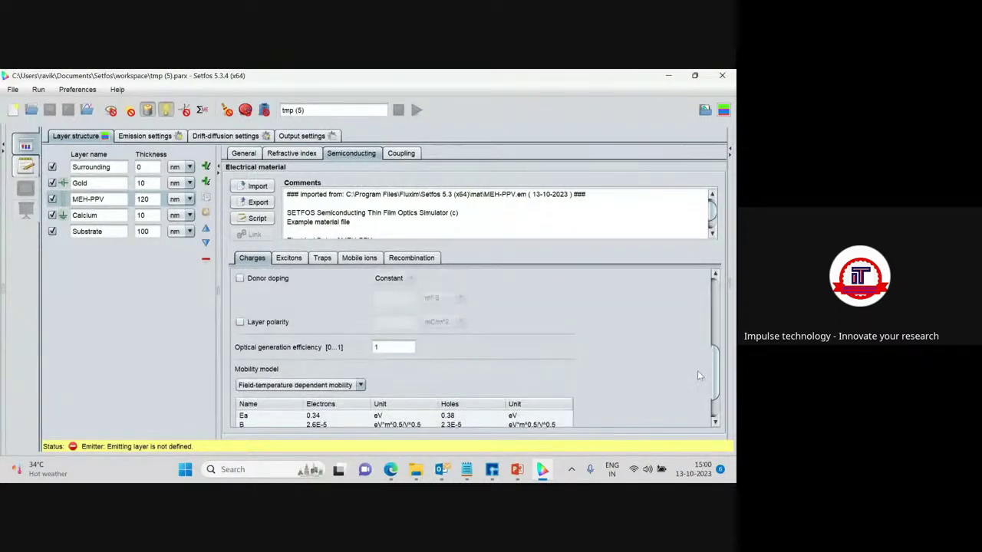
{"action": "scroll", "coordinate": [721, 363], "scroll_direction": "down", "scroll_amount": 3}
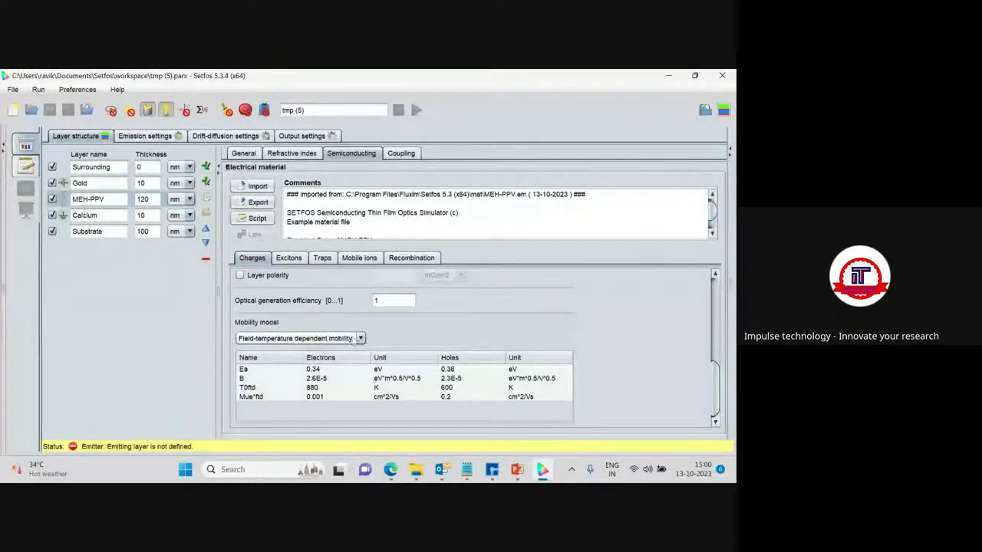
{"action": "left_click", "coordinate": [361, 338]}
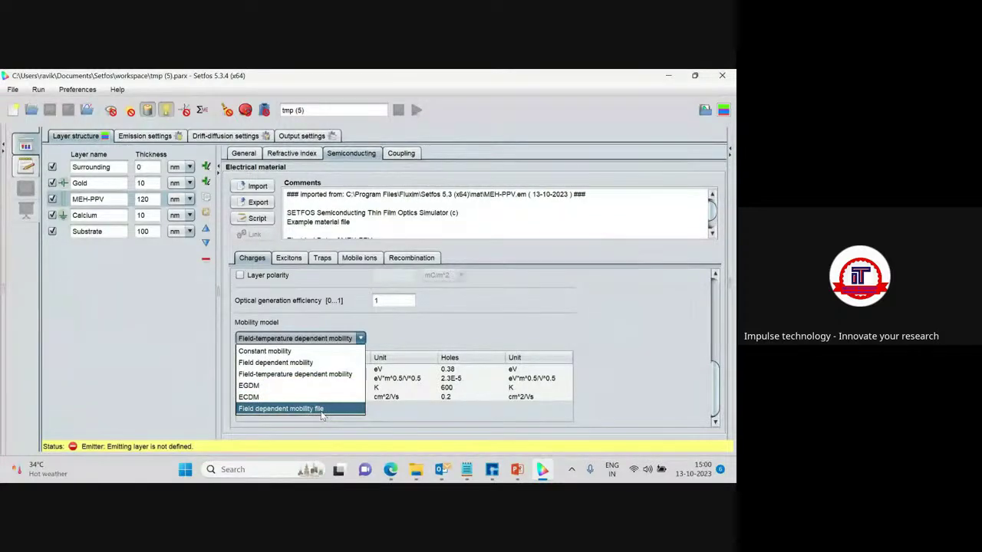
{"action": "left_click", "coordinate": [399, 330]}
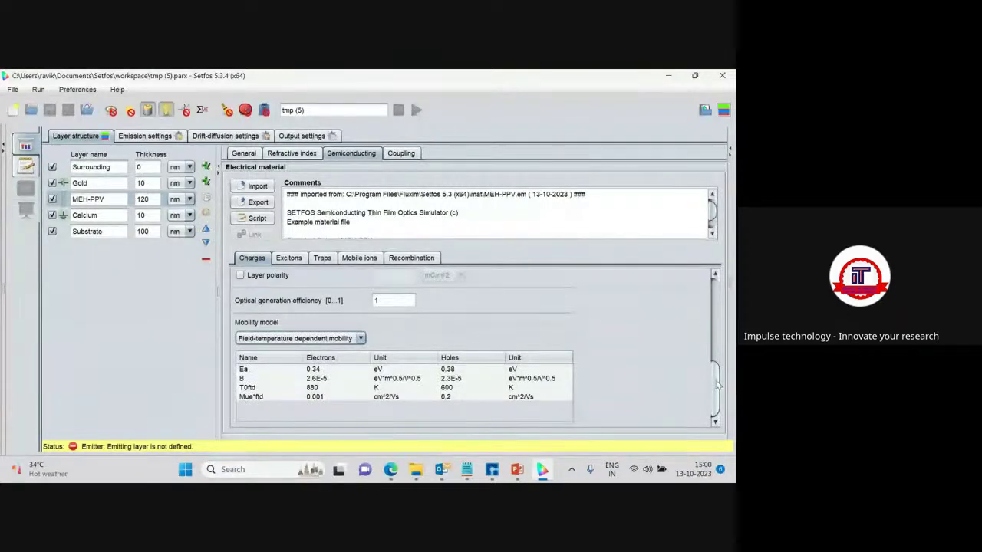
{"action": "left_click_drag", "start_coordinate": [714, 389], "coordinate": [707, 306]}
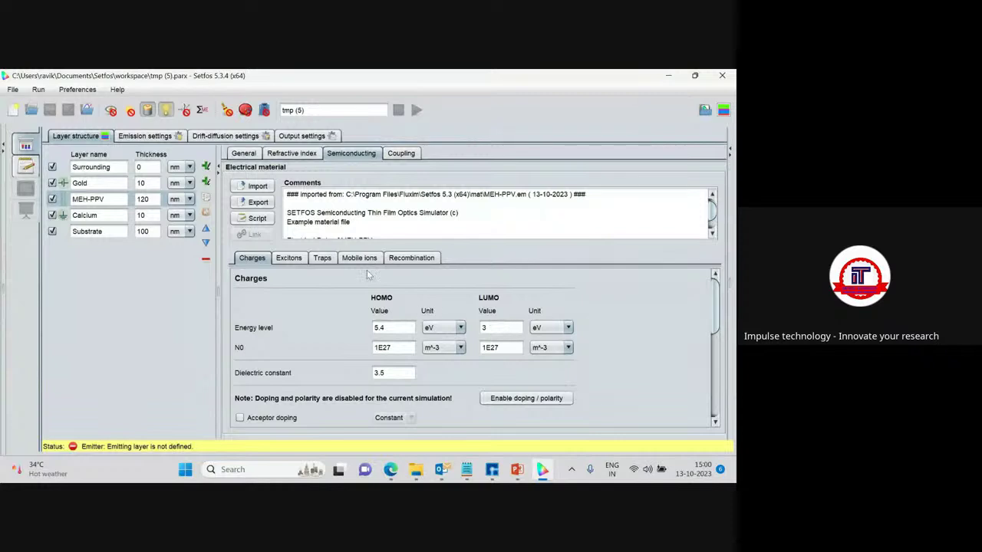
Examine the MEH-PPV exciton parameters, including decay rates, generation efficiency, diffusion constant and energy transfer rates.
{"action": "left_click", "coordinate": [290, 259]}
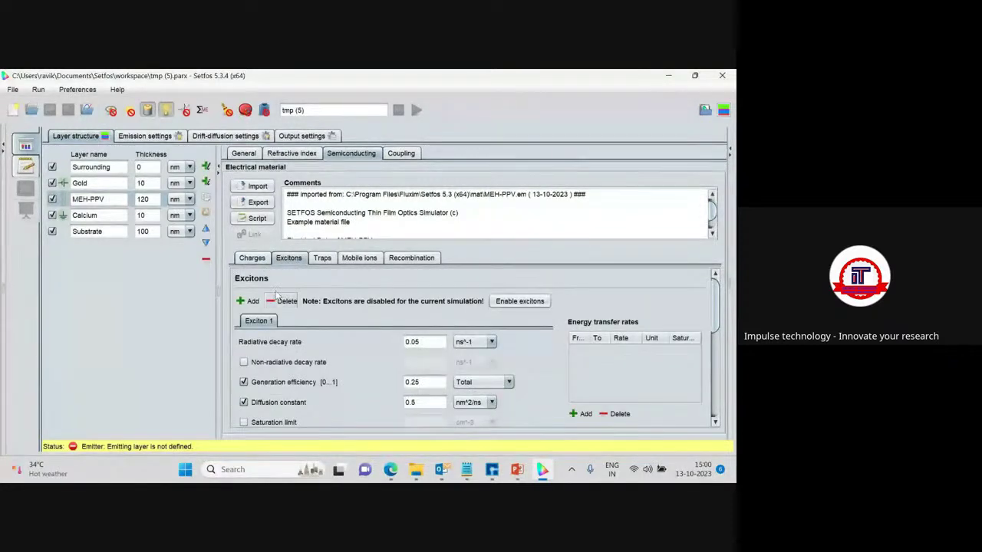
{"action": "scroll", "coordinate": [330, 289], "scroll_direction": "down", "scroll_amount": 2}
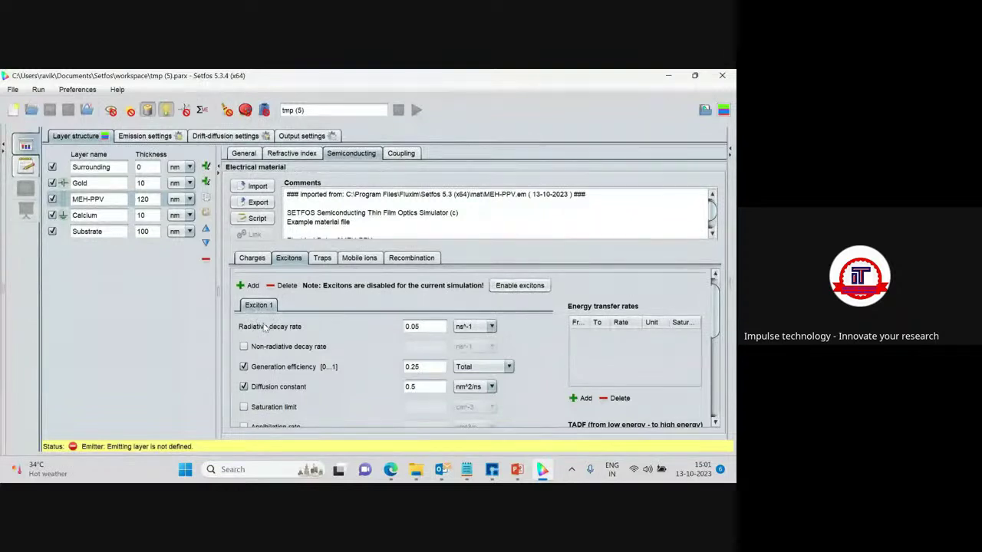
{"action": "scroll", "coordinate": [260, 318], "scroll_direction": "down", "scroll_amount": 2}
{"action": "scroll", "coordinate": [278, 347], "scroll_direction": "up", "scroll_amount": 1}
{"action": "scroll", "coordinate": [282, 342], "scroll_direction": "down", "scroll_amount": 2}
{"action": "scroll", "coordinate": [282, 342], "scroll_direction": "down", "scroll_amount": 1}
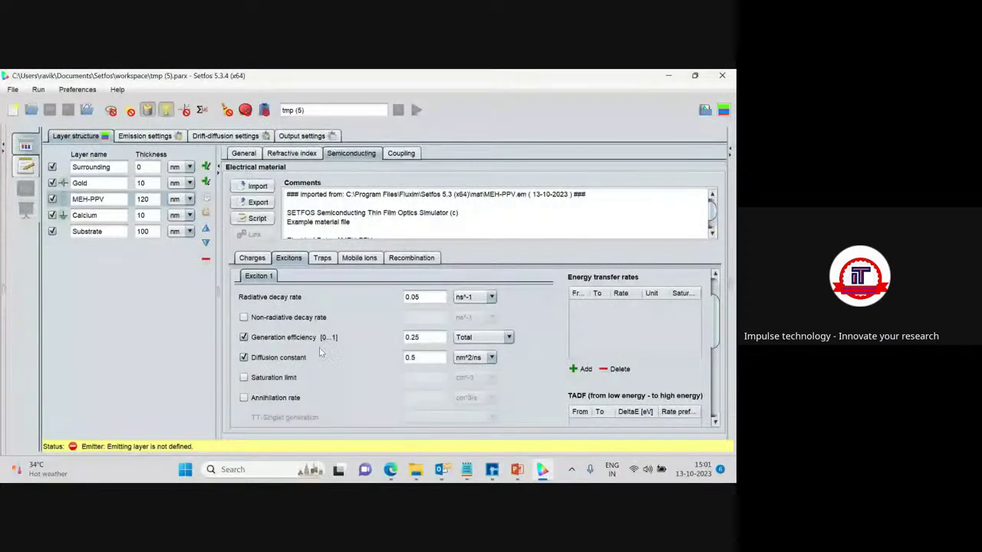
{"action": "scroll", "coordinate": [311, 355], "scroll_direction": "down", "scroll_amount": 1}
{"action": "scroll", "coordinate": [311, 354], "scroll_direction": "down", "scroll_amount": 3}
{"action": "left_click_drag", "start_coordinate": [729, 329], "coordinate": [715, 286]}
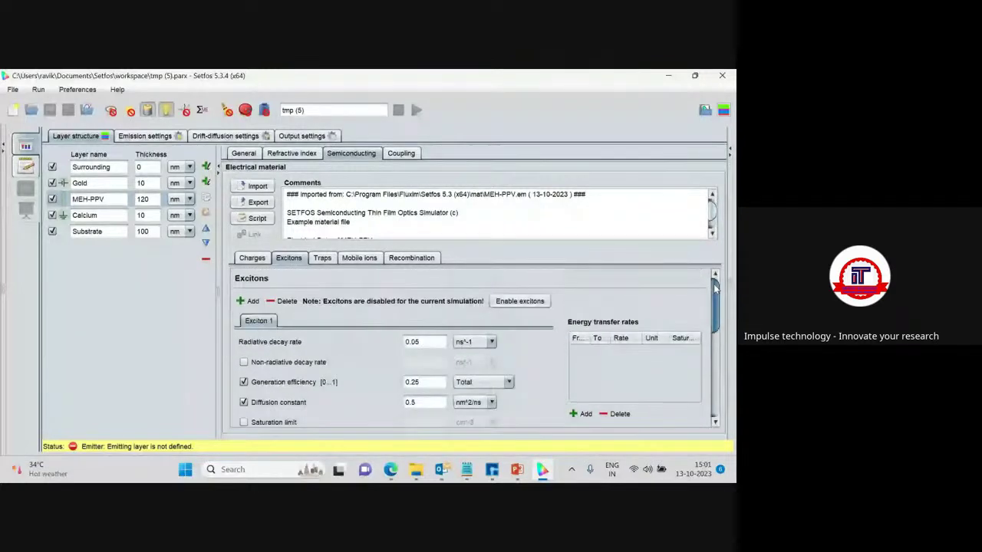
Enable bulk trapping for the MEH-PPV material and for the current simulation.
{"action": "left_click", "coordinate": [319, 260]}
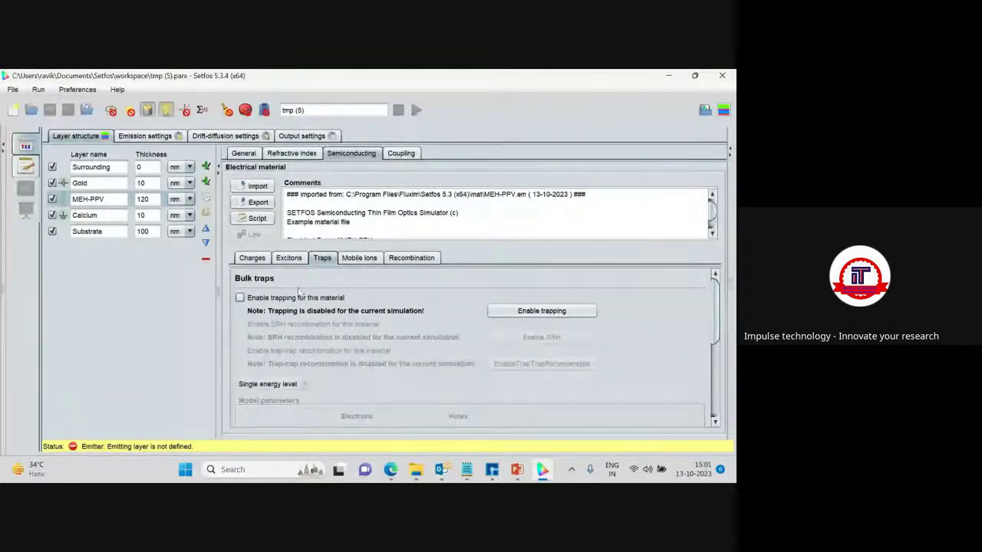
{"action": "left_click", "coordinate": [240, 298]}
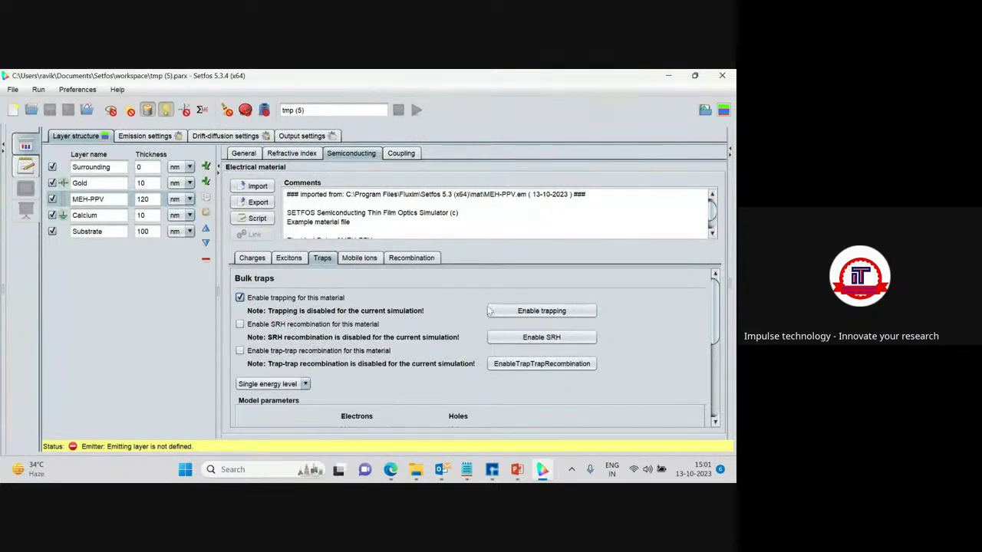
{"action": "left_click", "coordinate": [533, 311]}
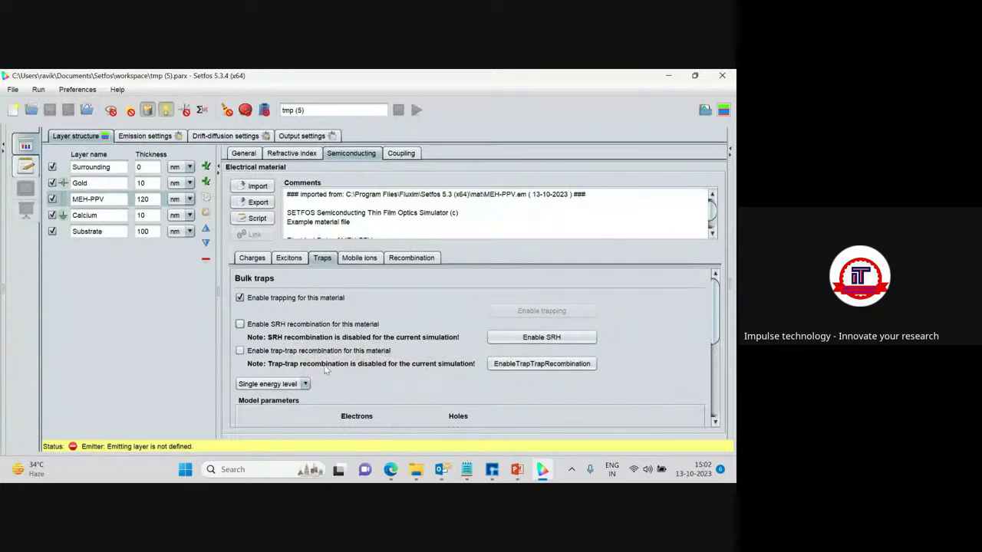
Review the SRH and trap-trap recombination options and turn off bulk trapping for the MEH-PPV material.
{"action": "scroll", "coordinate": [375, 364], "scroll_direction": "down", "scroll_amount": 2}
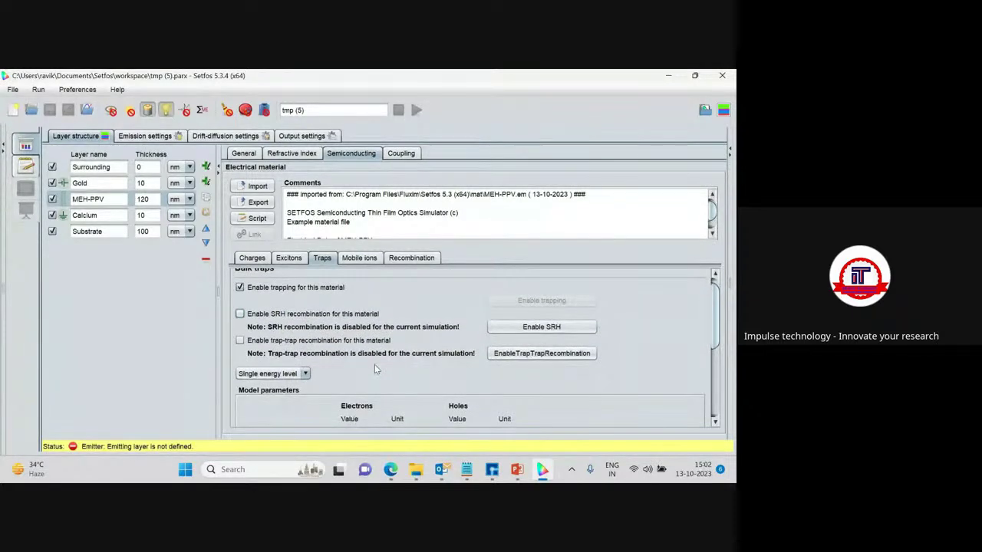
{"action": "scroll", "coordinate": [371, 363], "scroll_direction": "up", "scroll_amount": 2}
{"action": "left_click", "coordinate": [240, 296]}
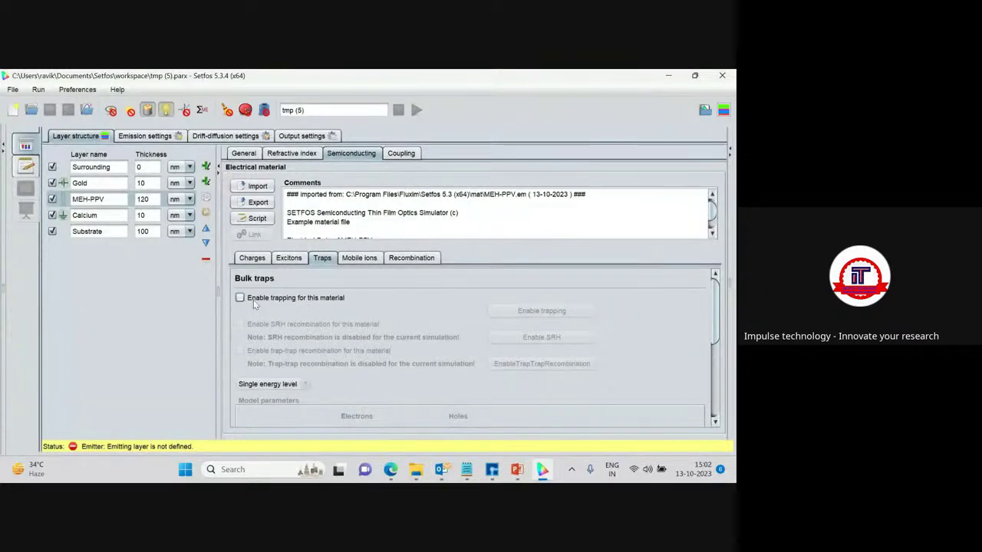
{"action": "left_click", "coordinate": [239, 298]}
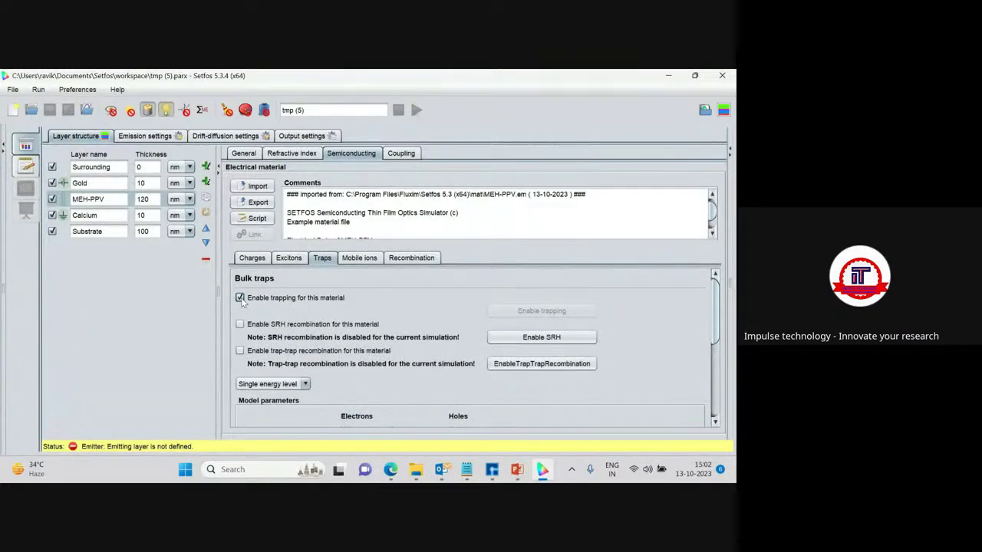
{"action": "left_click", "coordinate": [239, 299]}
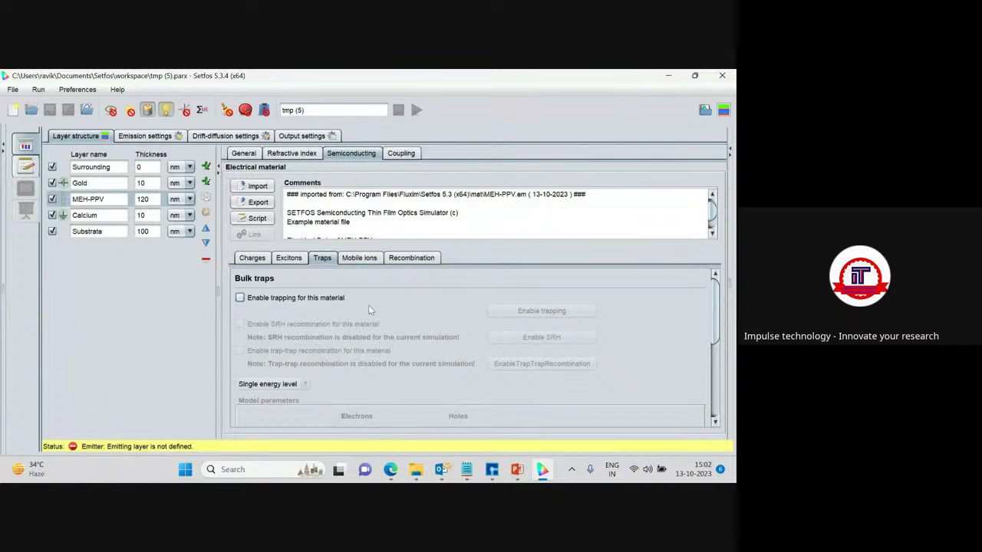
Examine the MEH-PPV trap model parameters, including trap density, energy depth, capture rates and trap-trap recombination rate.
{"action": "scroll", "coordinate": [373, 304], "scroll_direction": "down", "scroll_amount": 1}
{"action": "scroll", "coordinate": [374, 305], "scroll_direction": "down", "scroll_amount": 1}
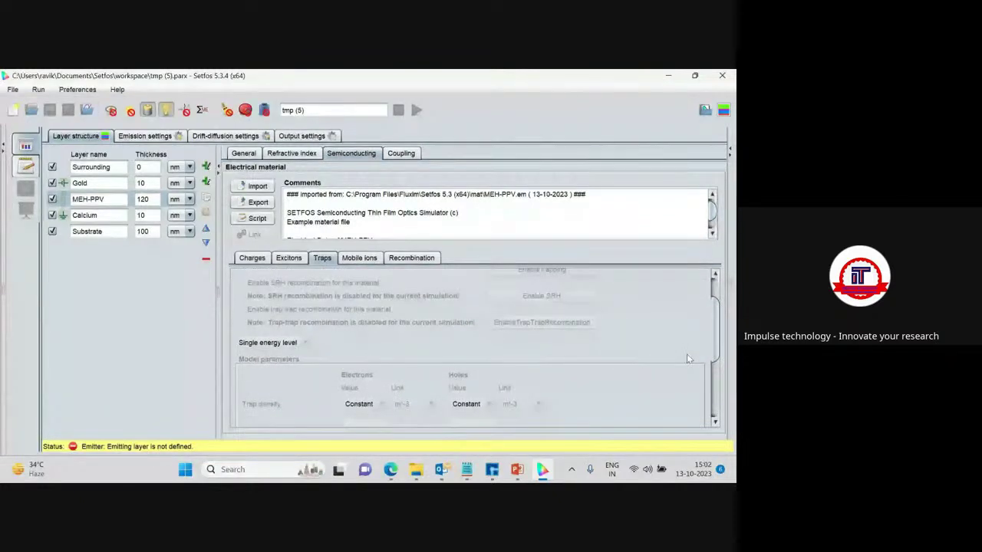
{"action": "scroll", "coordinate": [717, 322], "scroll_direction": "down", "scroll_amount": 3}
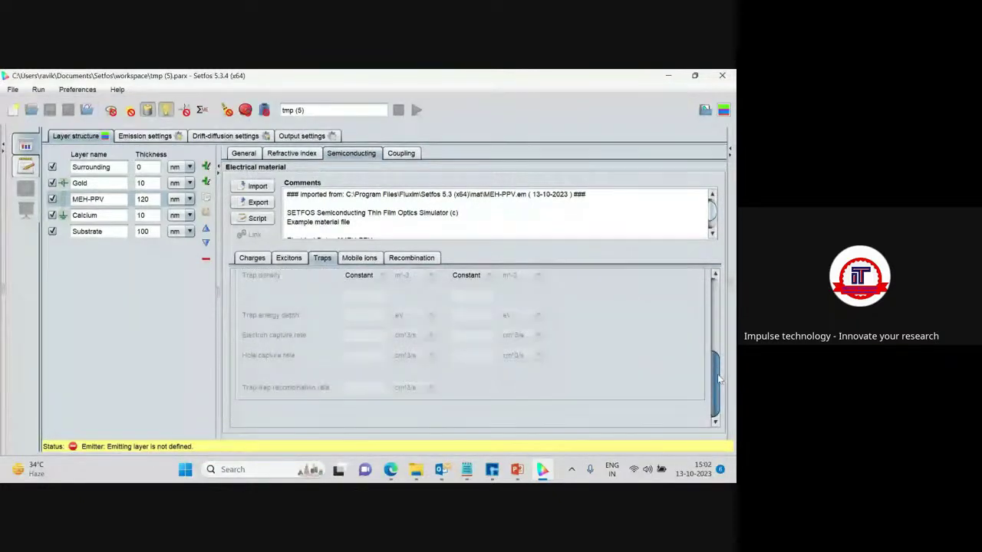
{"action": "left_click_drag", "start_coordinate": [716, 337], "coordinate": [717, 283]}
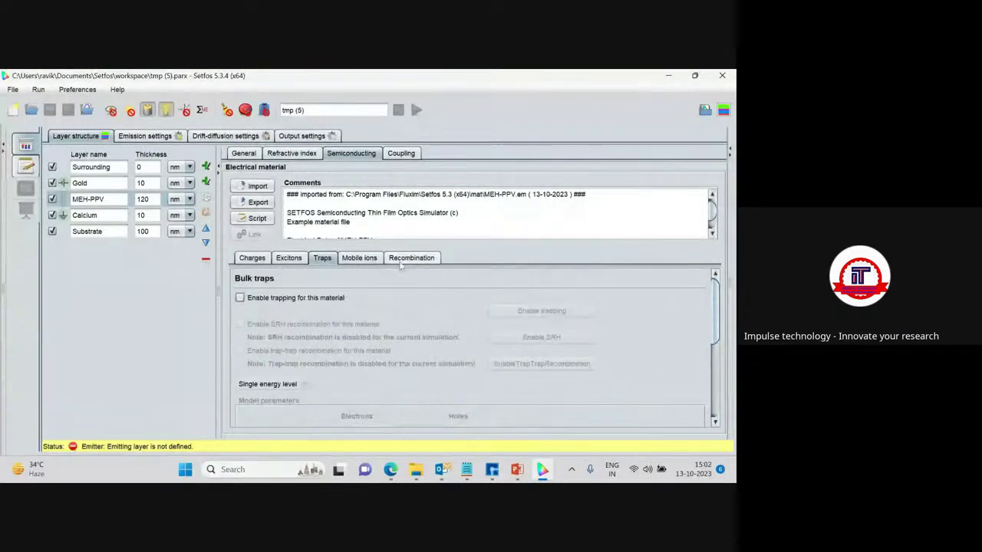
Examine the MEH-PPV mobile-ion settings, anion mobility model options and bulk recombination model, and return to the charge parameters.
{"action": "left_click", "coordinate": [359, 259]}
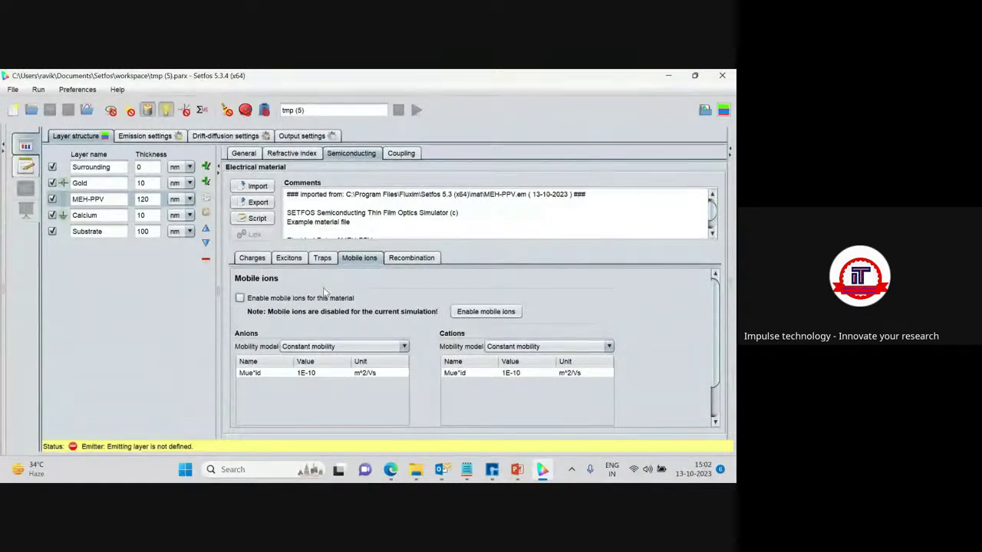
{"action": "left_click", "coordinate": [332, 347]}
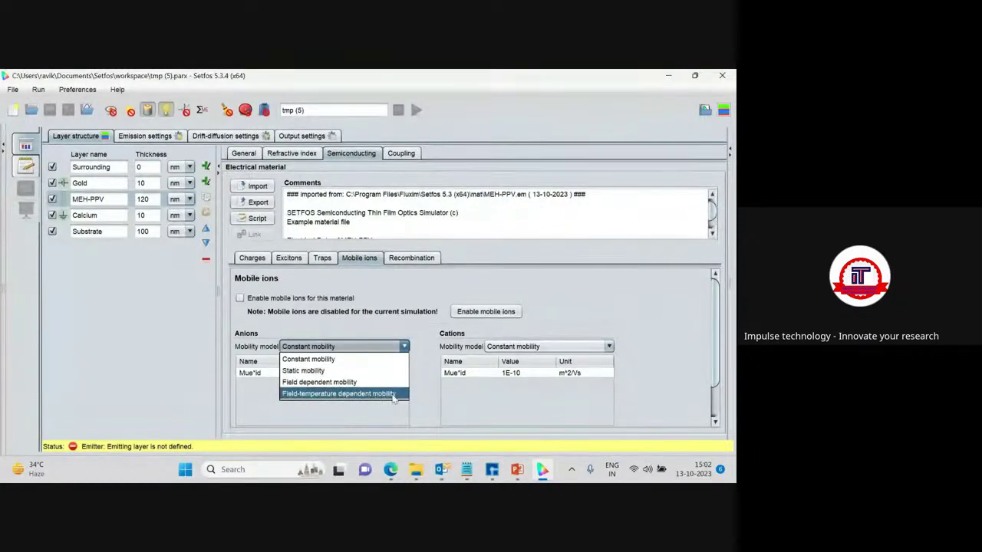
{"action": "left_click", "coordinate": [266, 334]}
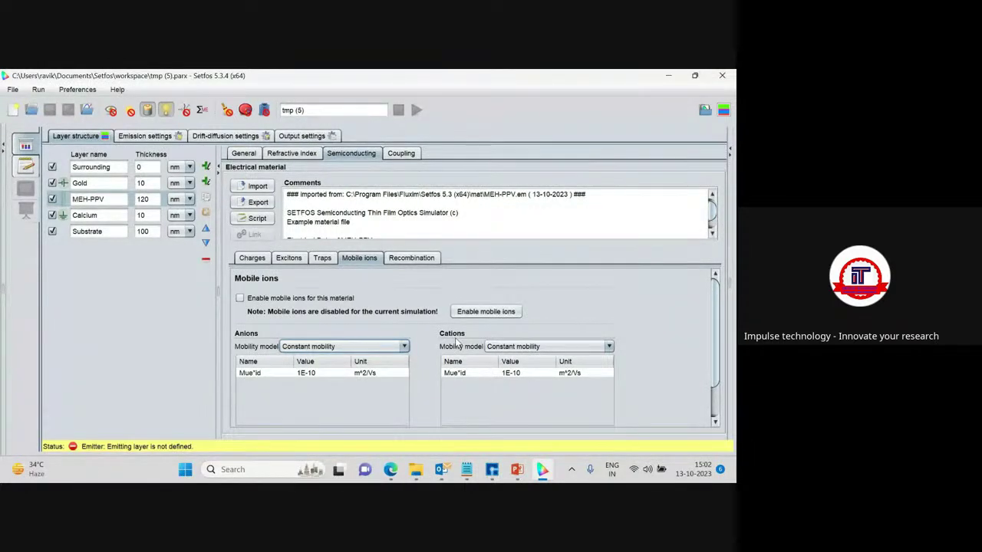
{"action": "left_click", "coordinate": [401, 261]}
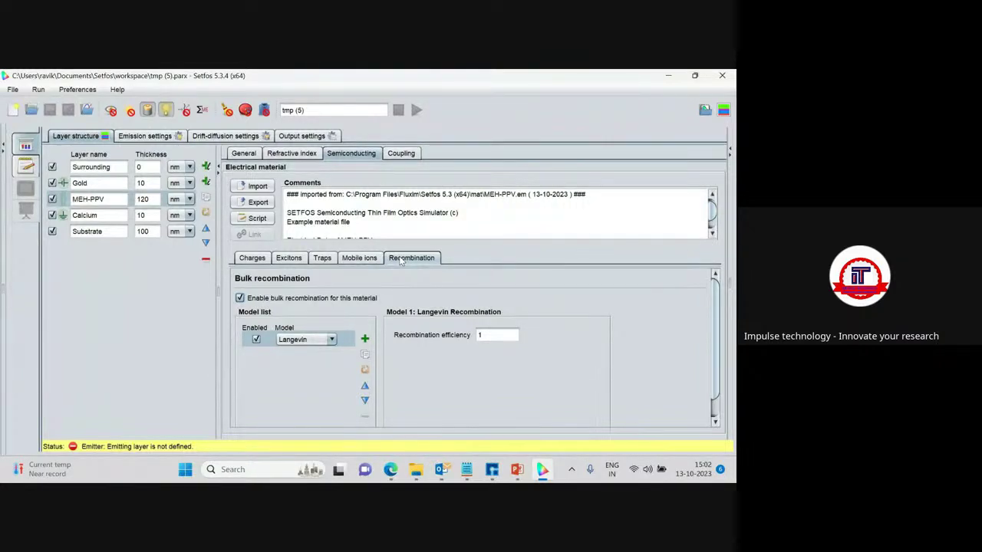
{"action": "left_click", "coordinate": [252, 259]}
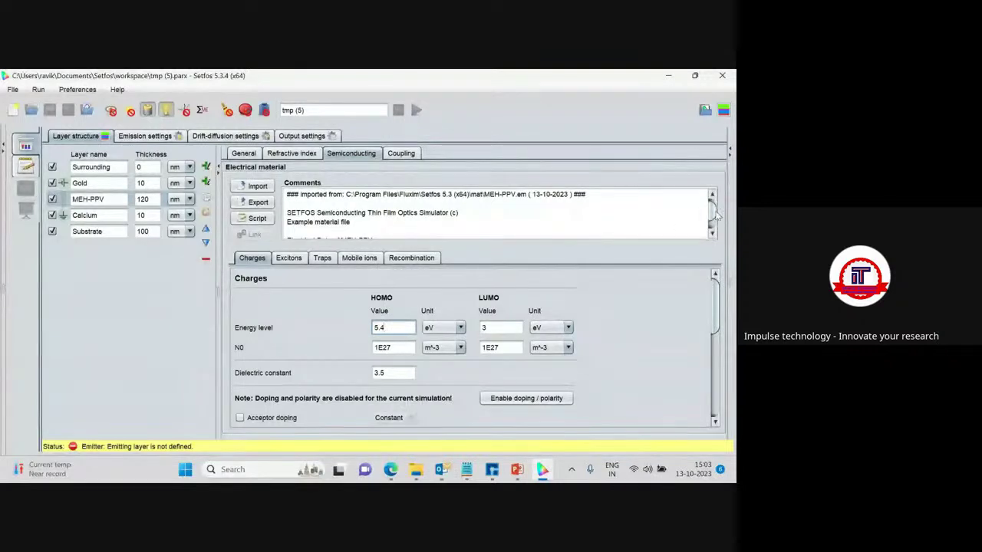
{"action": "scroll", "coordinate": [714, 211], "scroll_direction": "up", "scroll_amount": 1}
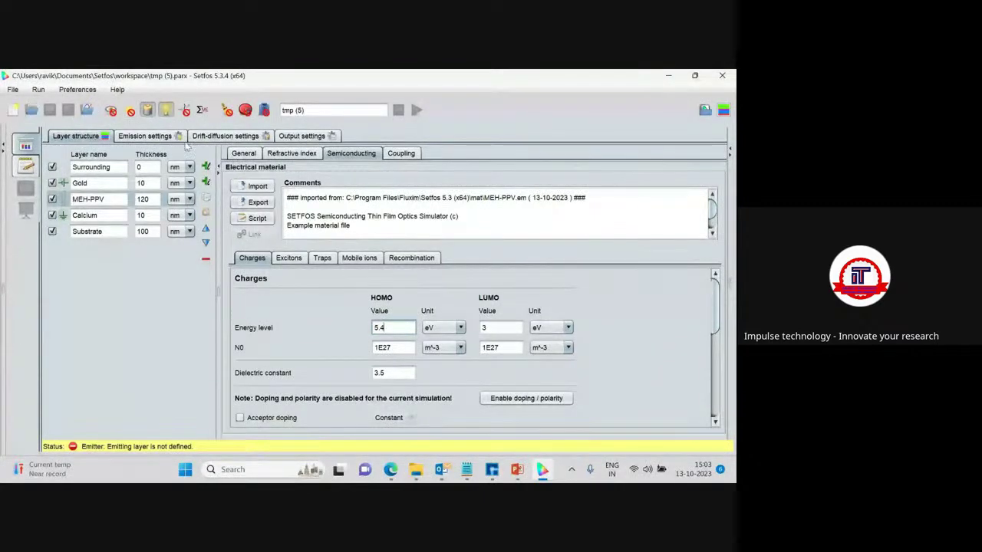
Check the emission settings and enable the emitter option for the MEH-PPV layer.
{"action": "left_click", "coordinate": [147, 136]}
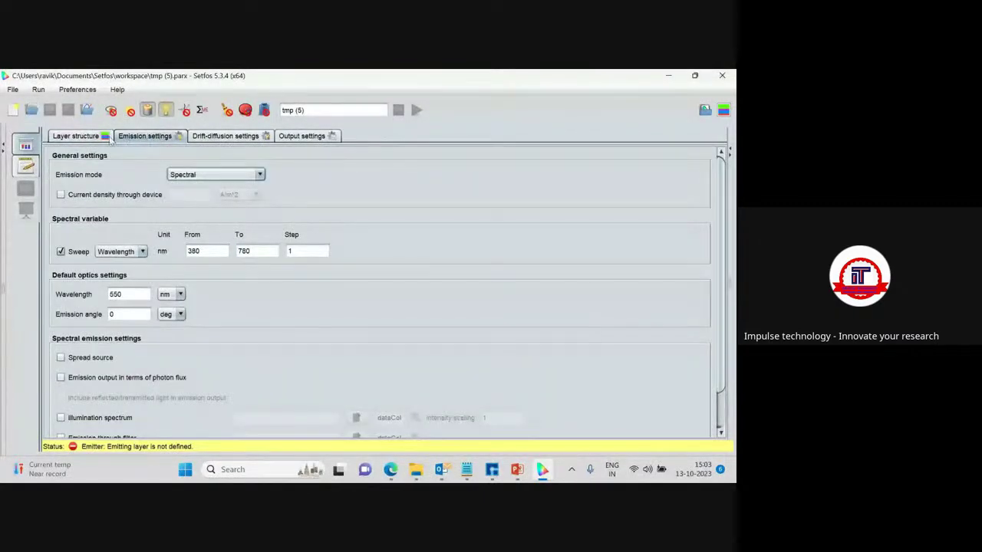
{"action": "left_click", "coordinate": [83, 136]}
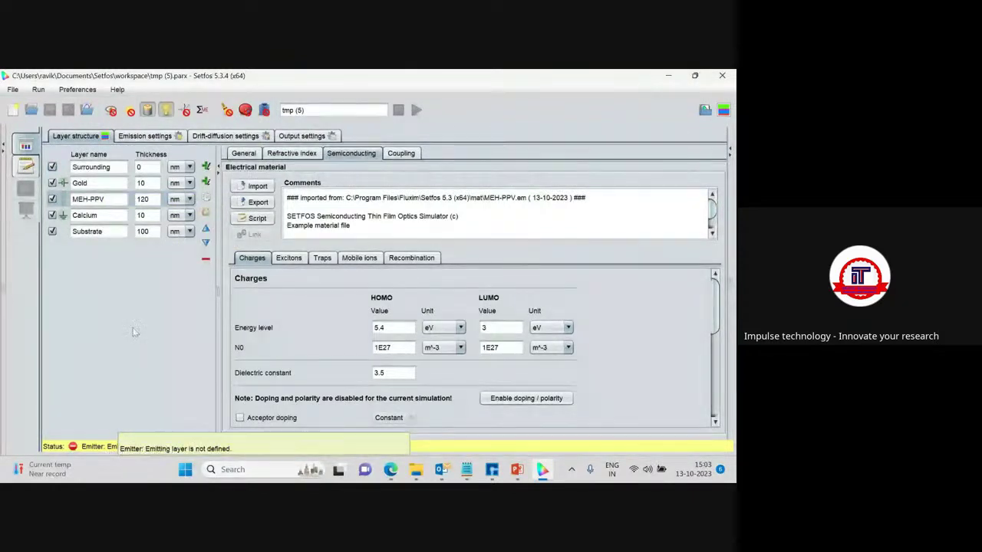
{"action": "left_click", "coordinate": [107, 201]}
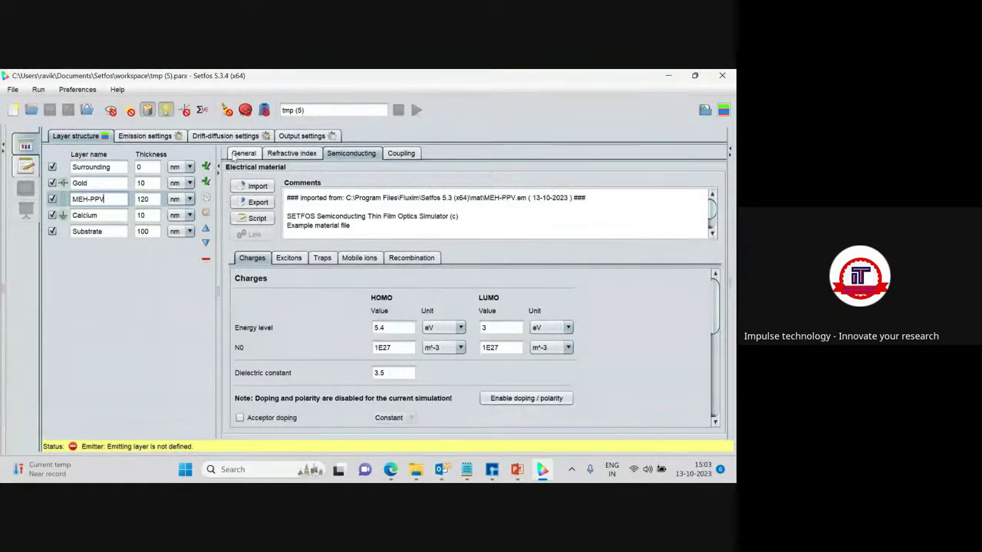
{"action": "left_click", "coordinate": [237, 154]}
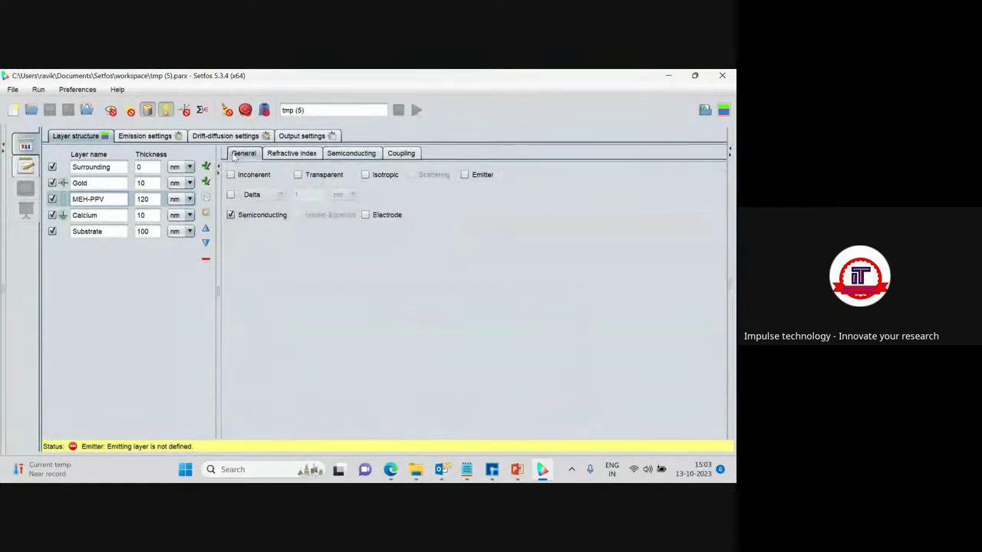
{"action": "left_click", "coordinate": [468, 176]}
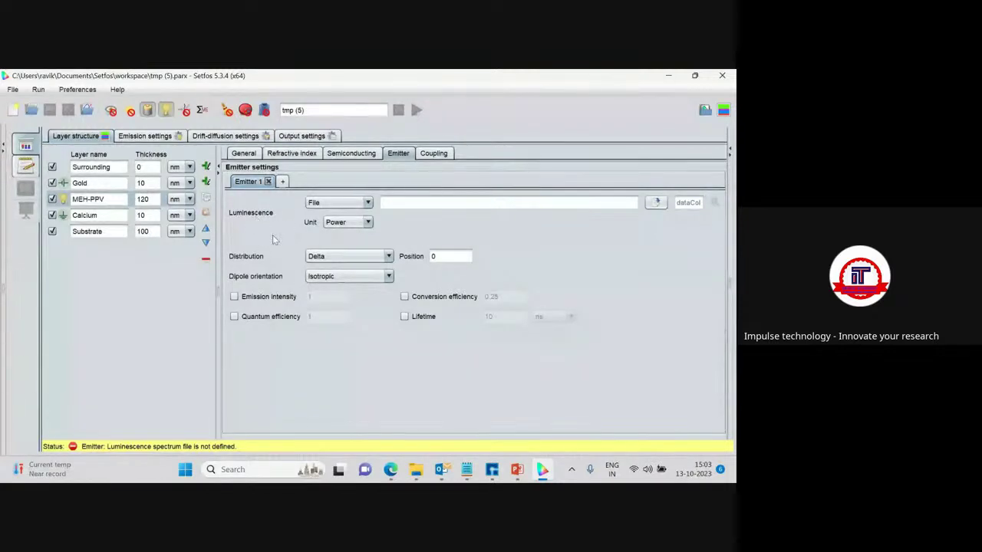
Load DOO-MEH-PPV.pl from the mat folder as the luminescence spectrum file for the MEH-PPV emitter.
{"action": "left_click", "coordinate": [344, 204]}
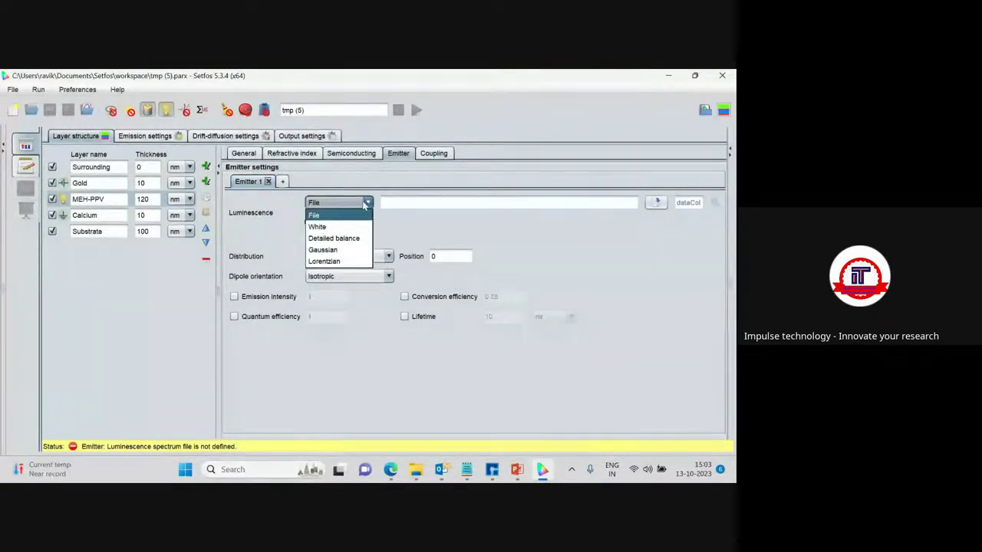
{"action": "left_click", "coordinate": [322, 215]}
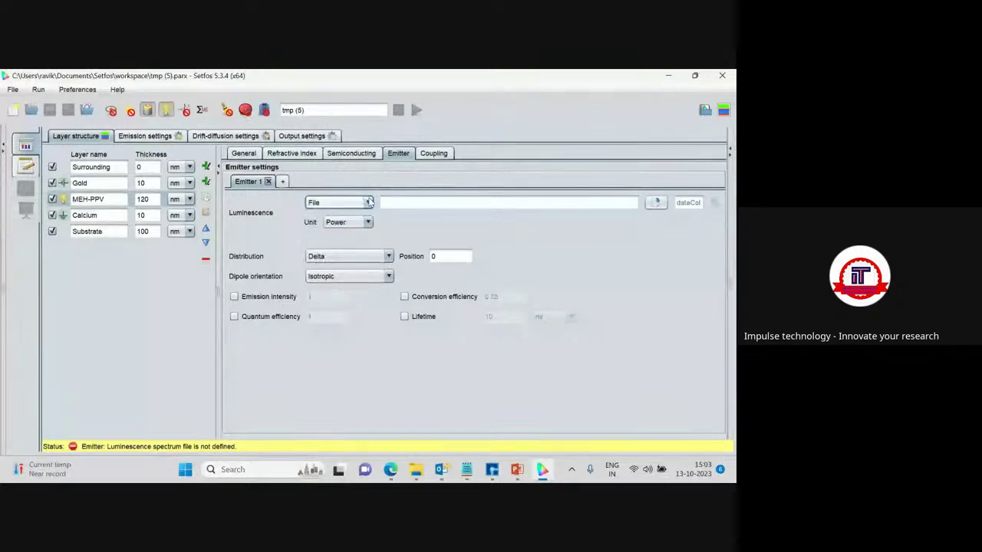
{"action": "left_click", "coordinate": [656, 203]}
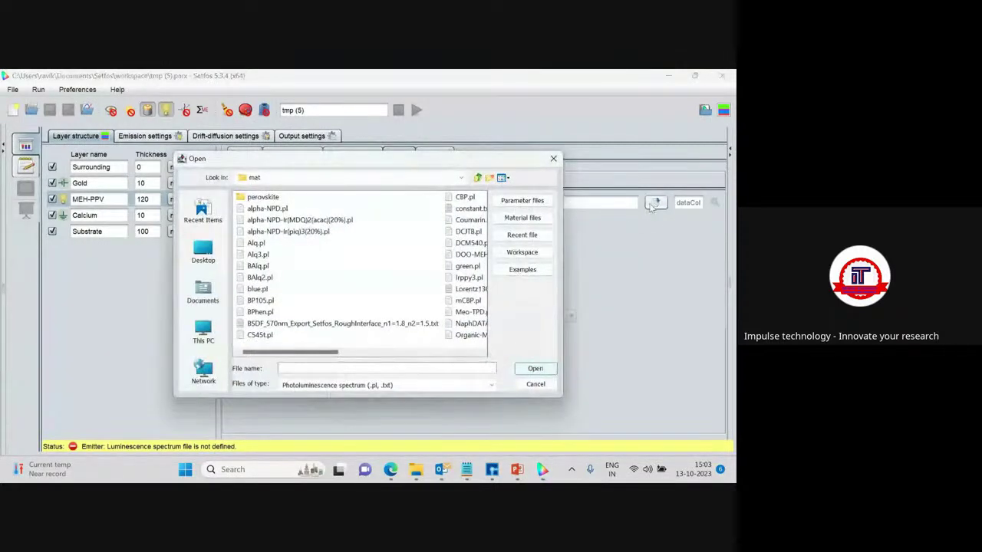
{"action": "left_click_drag", "start_coordinate": [572, 253], "coordinate": [631, 251]}
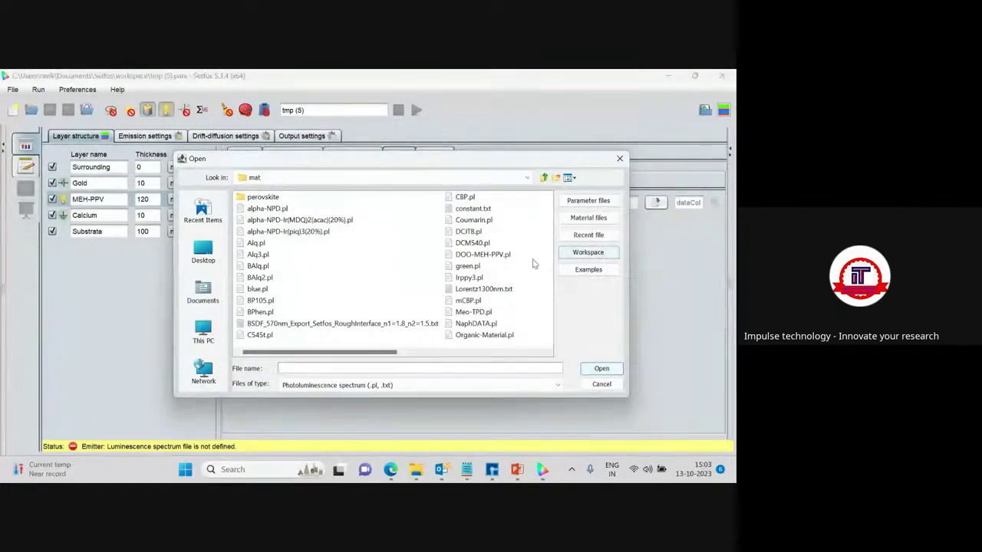
{"action": "left_click", "coordinate": [492, 254]}
{"action": "left_click", "coordinate": [598, 370]}
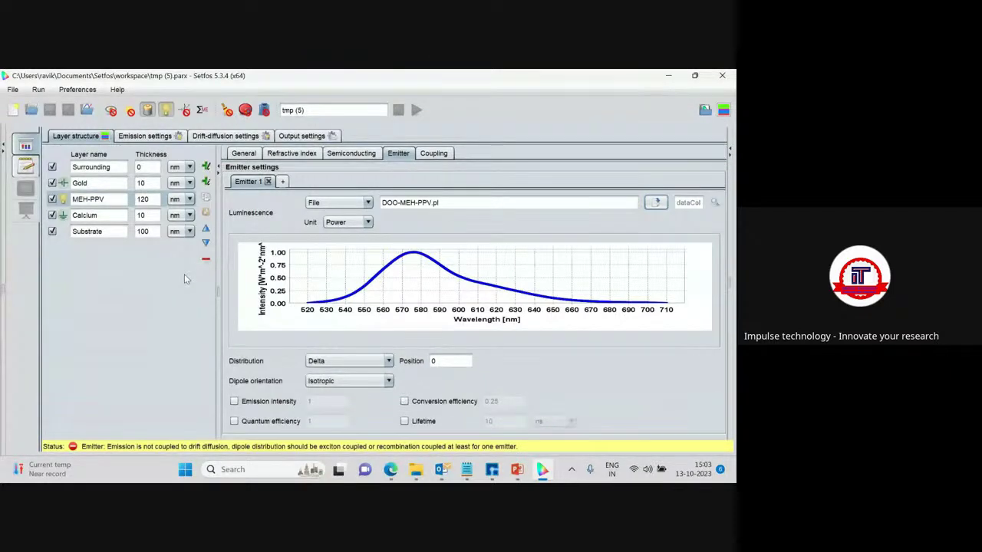
Turn off the emitter option for the MEH-PPV layer.
{"action": "left_click", "coordinate": [111, 198]}
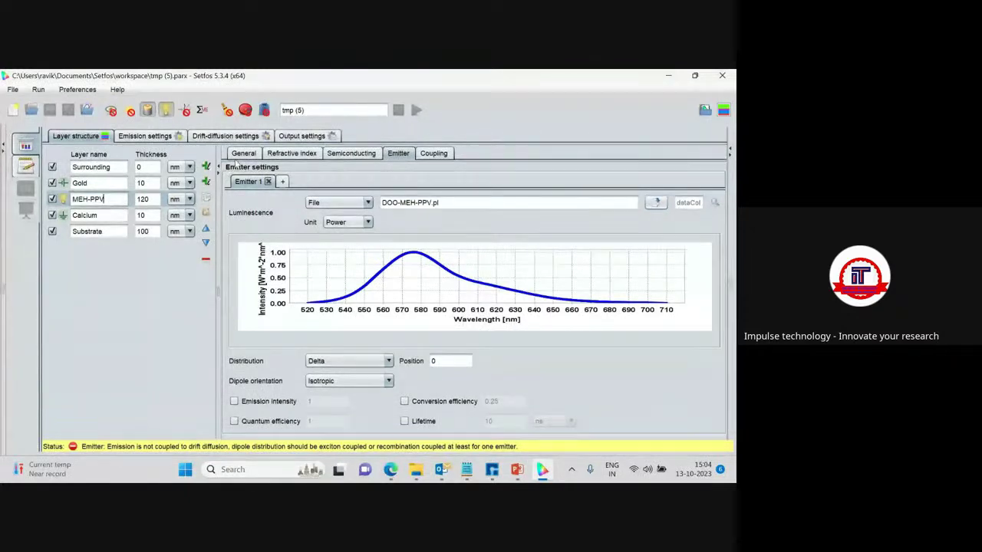
{"action": "left_click", "coordinate": [243, 152]}
{"action": "left_click", "coordinate": [465, 175]}
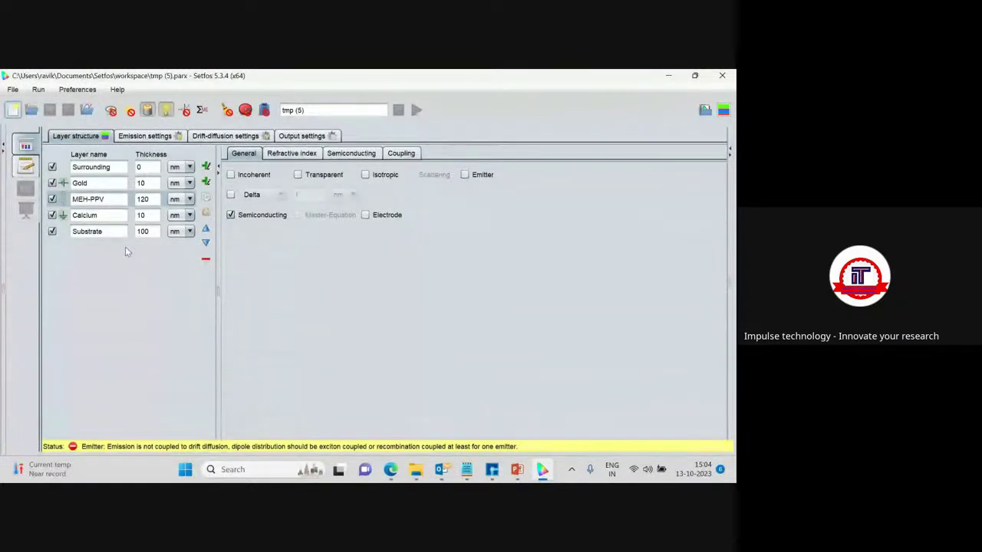
Examine the general and charge settings of the MEH-PPV layer and the electrode settings of the Calcium and Gold layers.
{"action": "left_click", "coordinate": [113, 215]}
{"action": "left_click", "coordinate": [113, 199]}
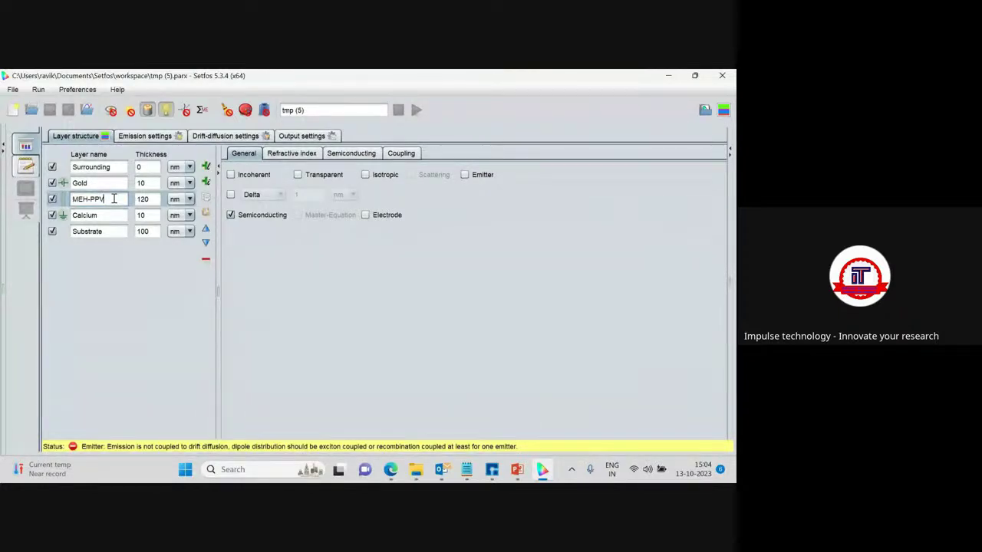
{"action": "left_click", "coordinate": [242, 154]}
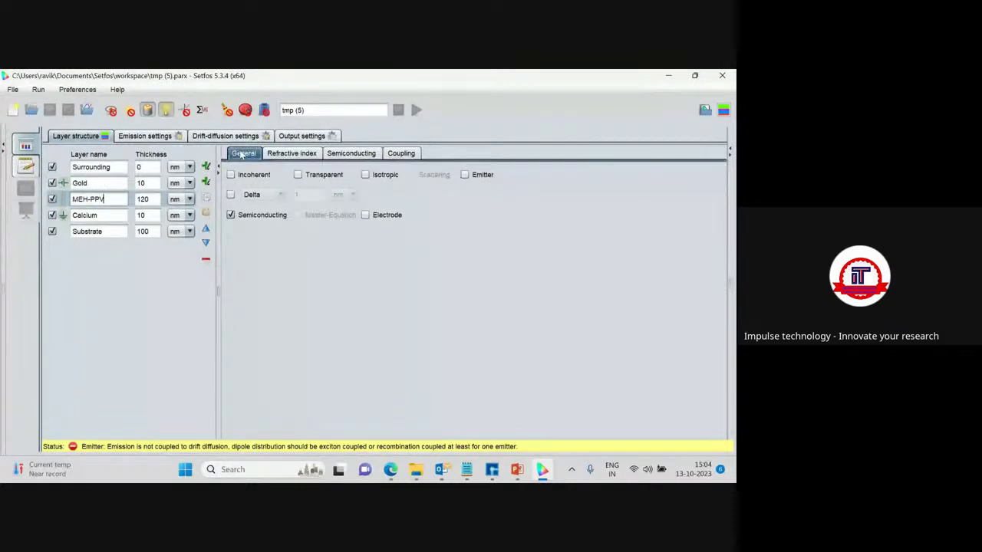
{"action": "left_click", "coordinate": [113, 203]}
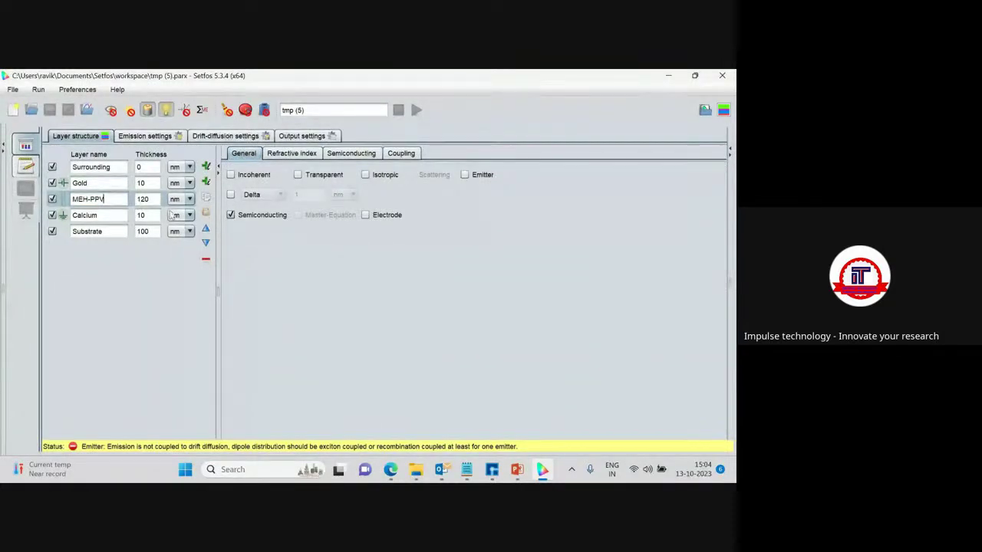
{"action": "left_click", "coordinate": [349, 155]}
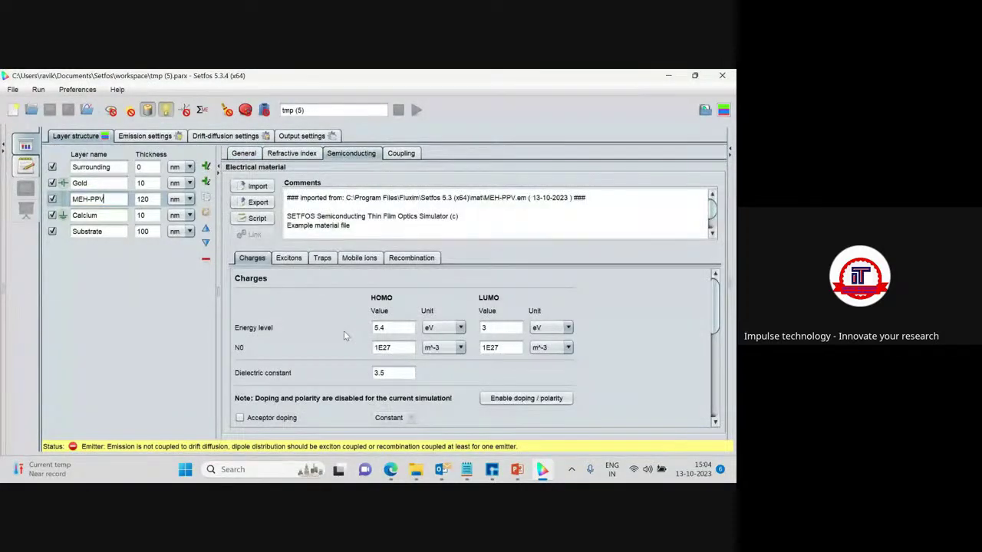
{"action": "scroll", "coordinate": [342, 326], "scroll_direction": "down", "scroll_amount": 3}
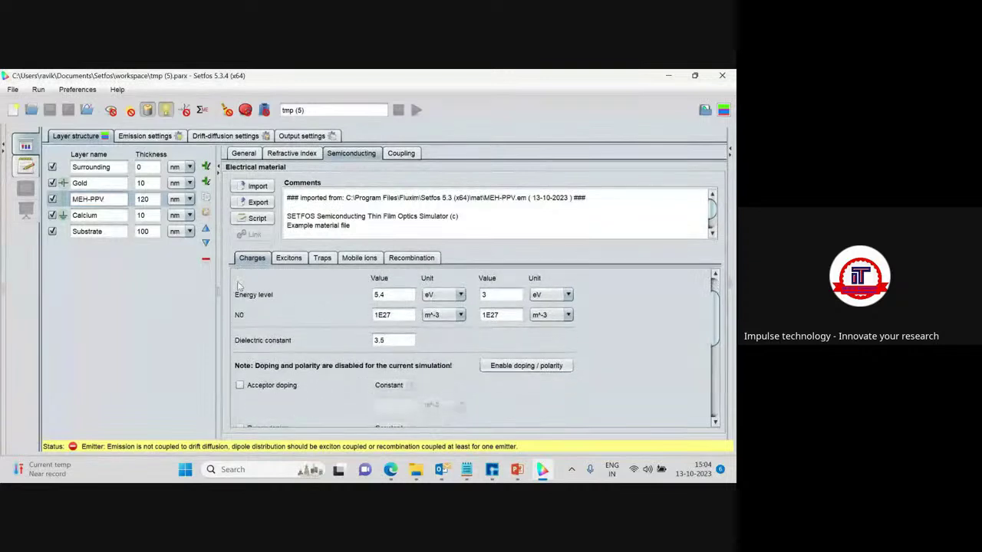
{"action": "left_click", "coordinate": [103, 218]}
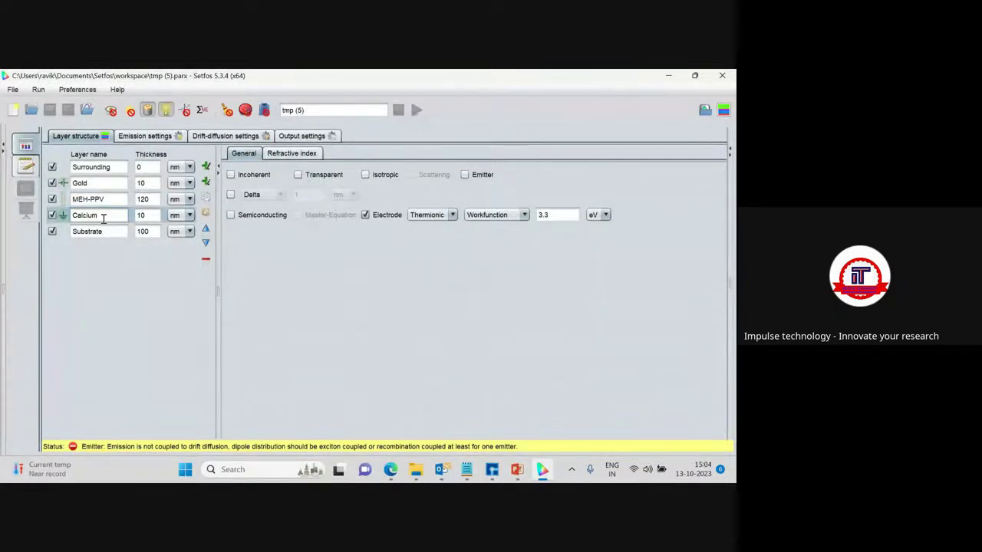
{"action": "left_click", "coordinate": [102, 182]}
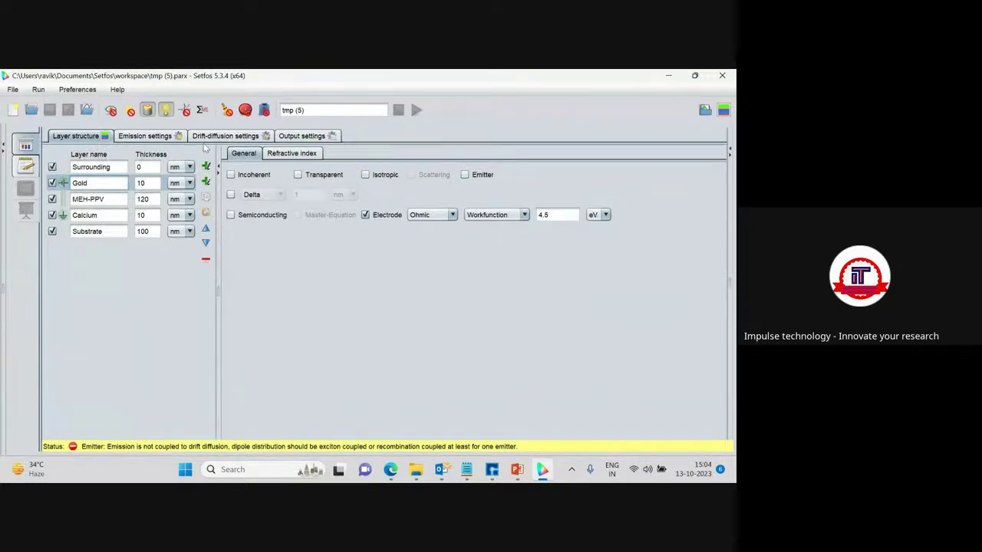
{"action": "left_click", "coordinate": [219, 136]}
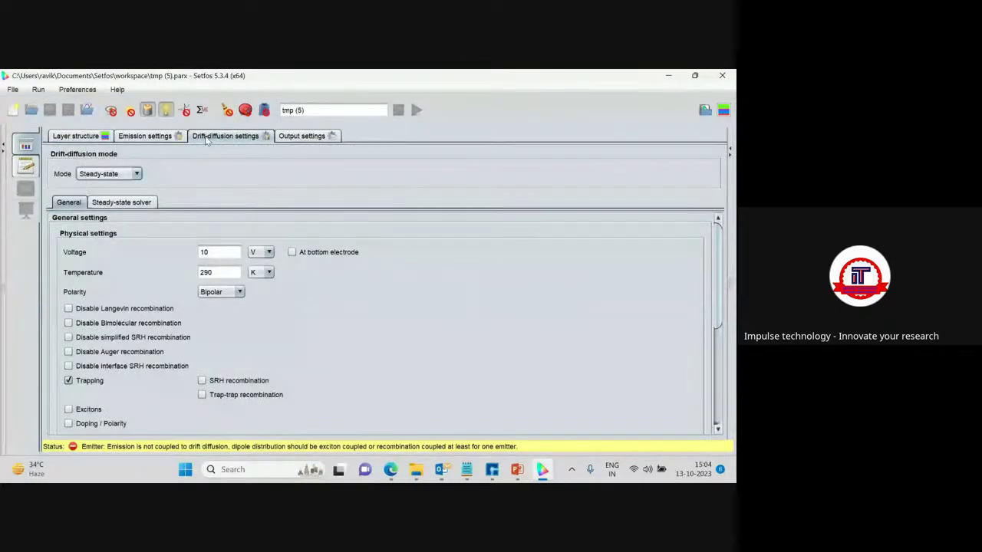
{"action": "left_click", "coordinate": [81, 137]}
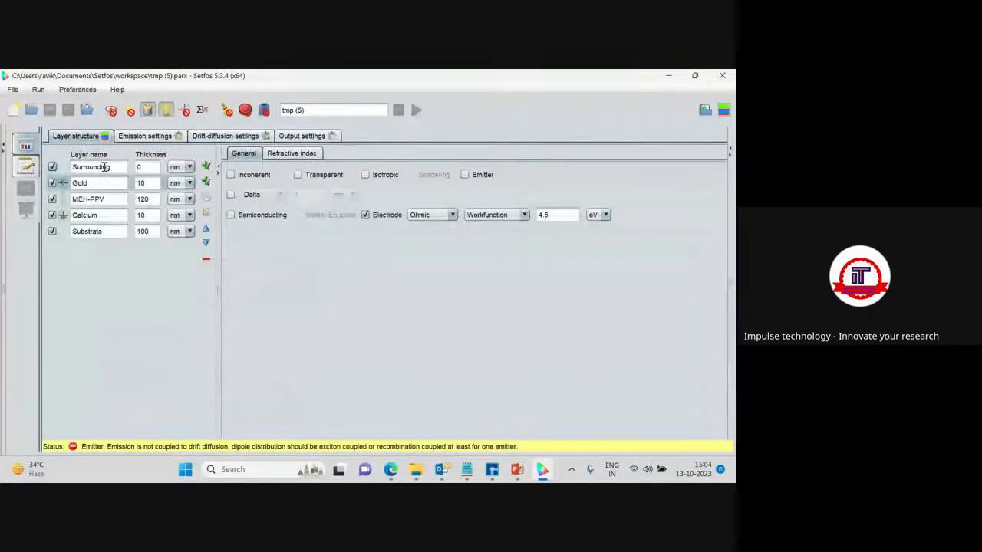
{"action": "left_click", "coordinate": [112, 198]}
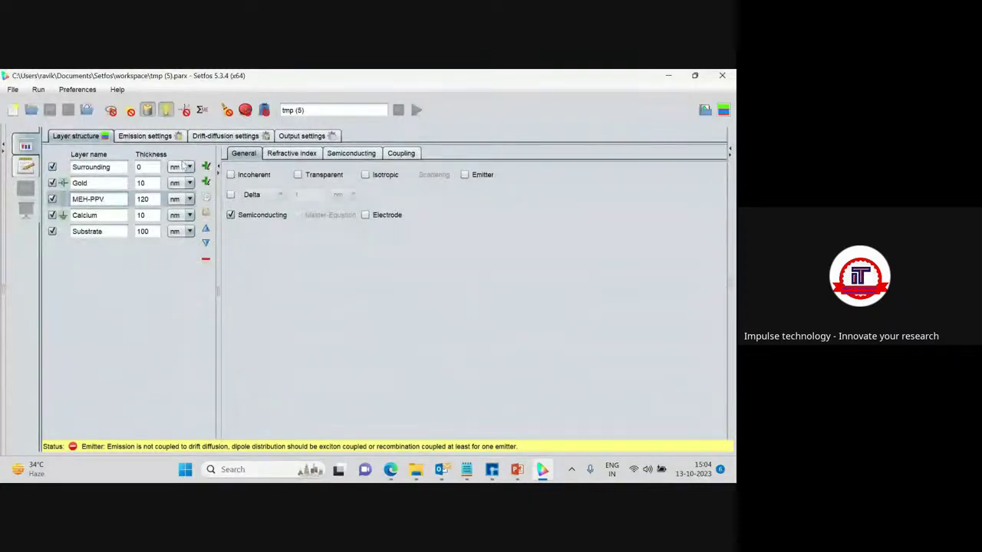
Switch the drift-diffusion simulation mode to Transient.
{"action": "left_click", "coordinate": [213, 139]}
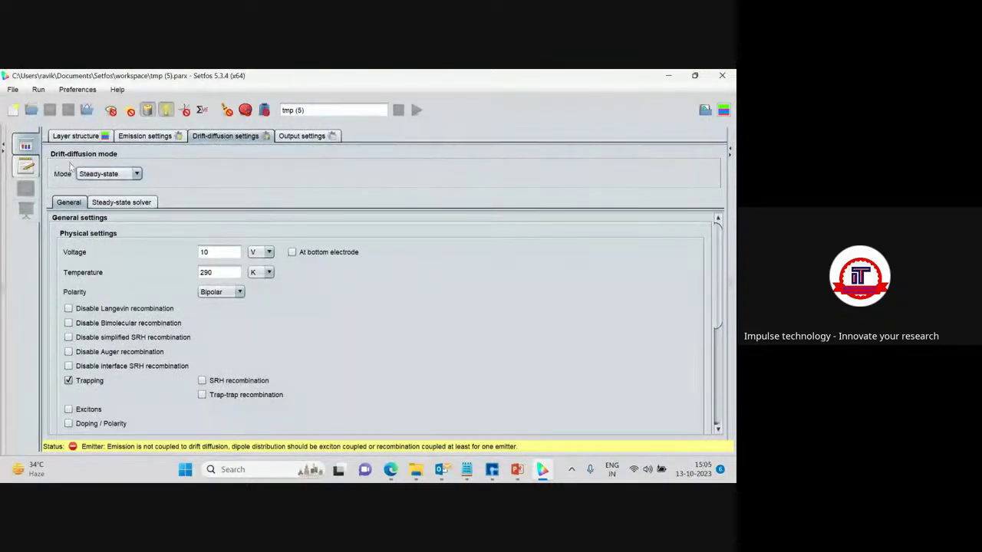
{"action": "left_click", "coordinate": [137, 175]}
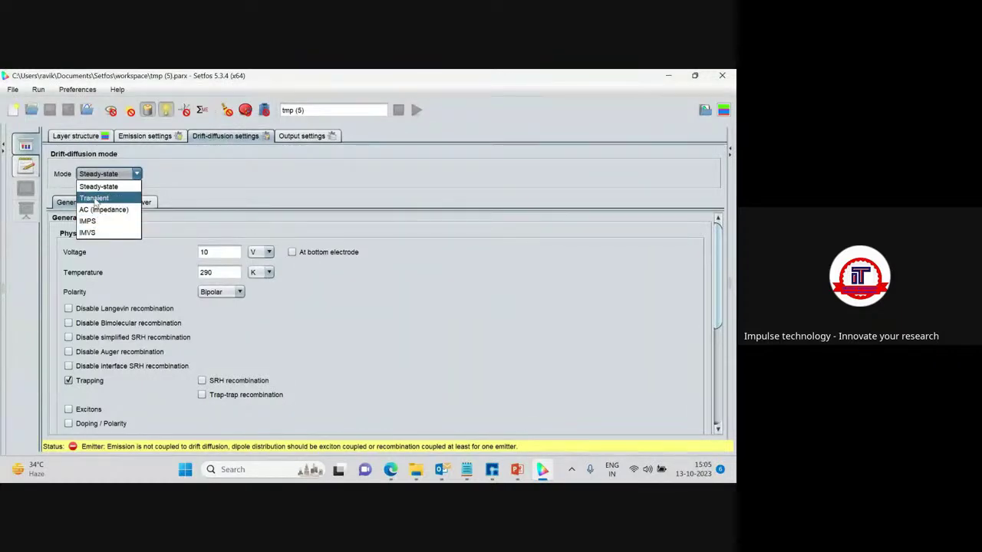
{"action": "left_click", "coordinate": [95, 199]}
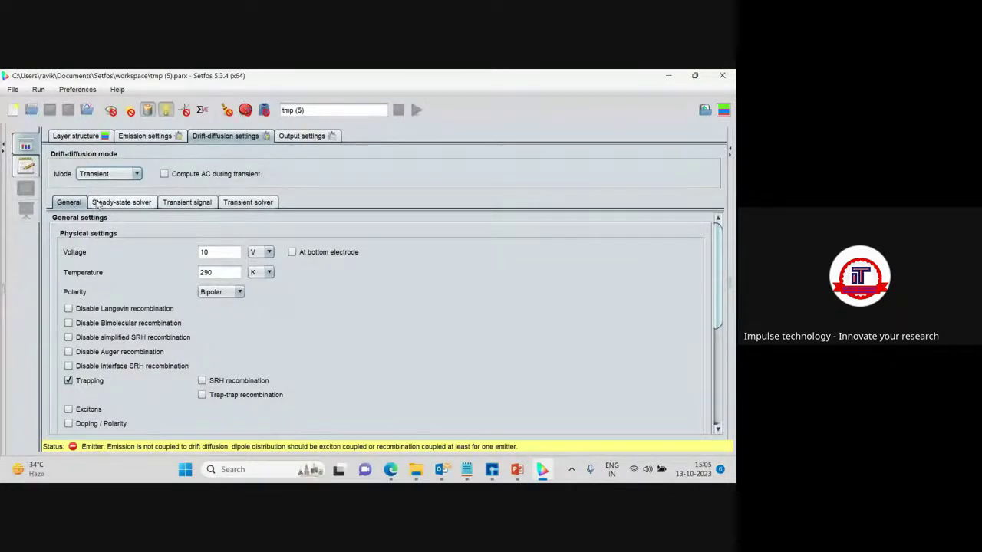
Enable the transient voltage signal and add two more constant segments to its segment list.
{"action": "left_click", "coordinate": [172, 204]}
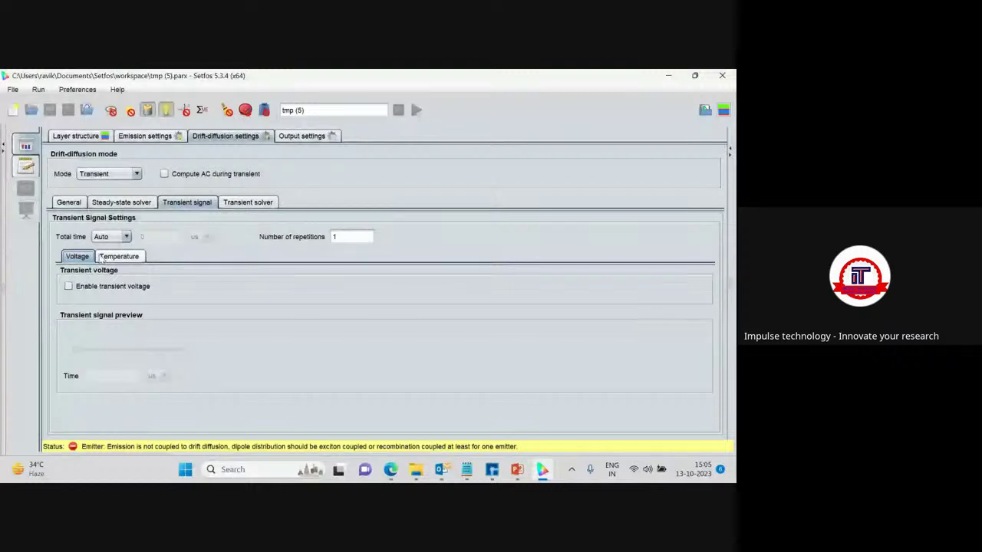
{"action": "left_click", "coordinate": [68, 287]}
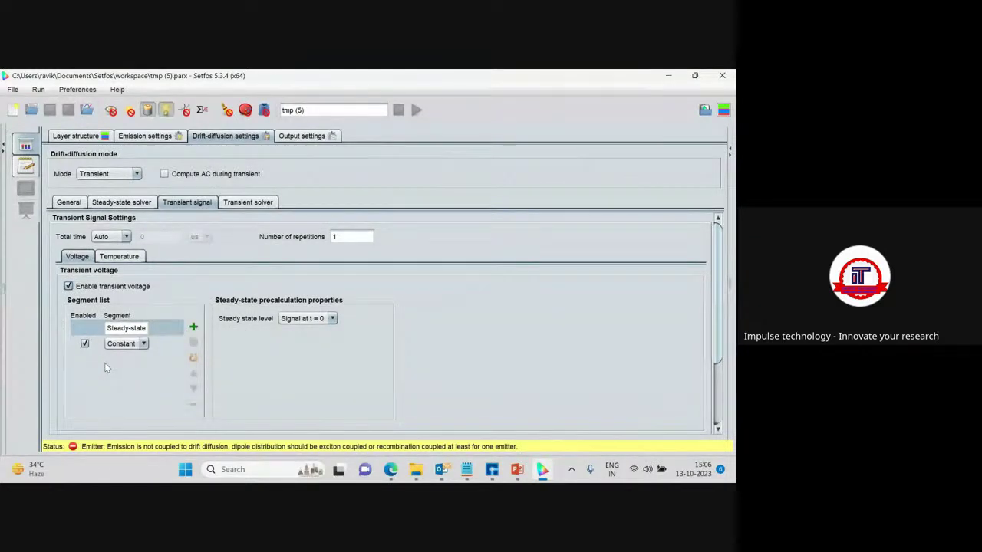
{"action": "left_click", "coordinate": [193, 328]}
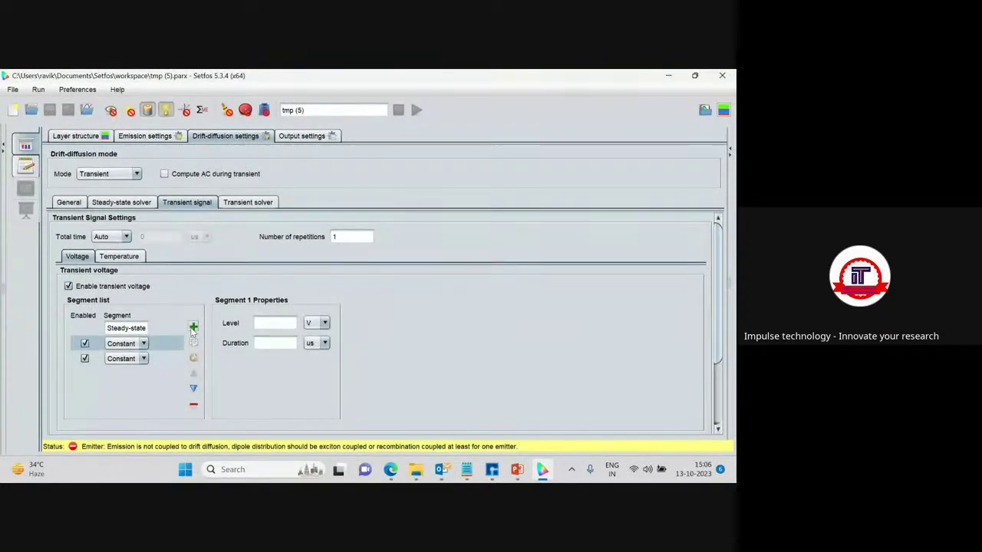
{"action": "left_click", "coordinate": [193, 328]}
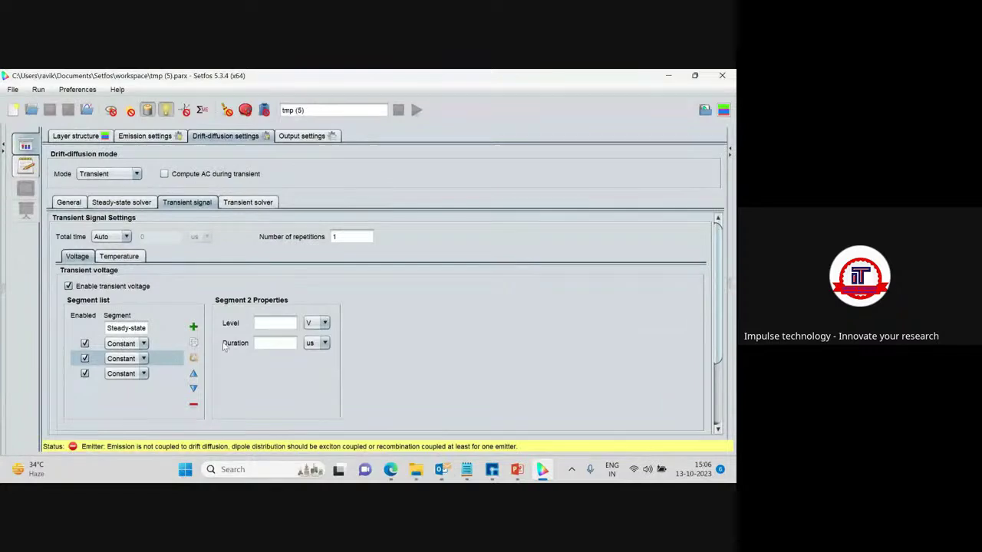
Keep the first transient voltage segment as Constant and set its level to 0 V and its duration to 50 us.
{"action": "left_click", "coordinate": [263, 323]}
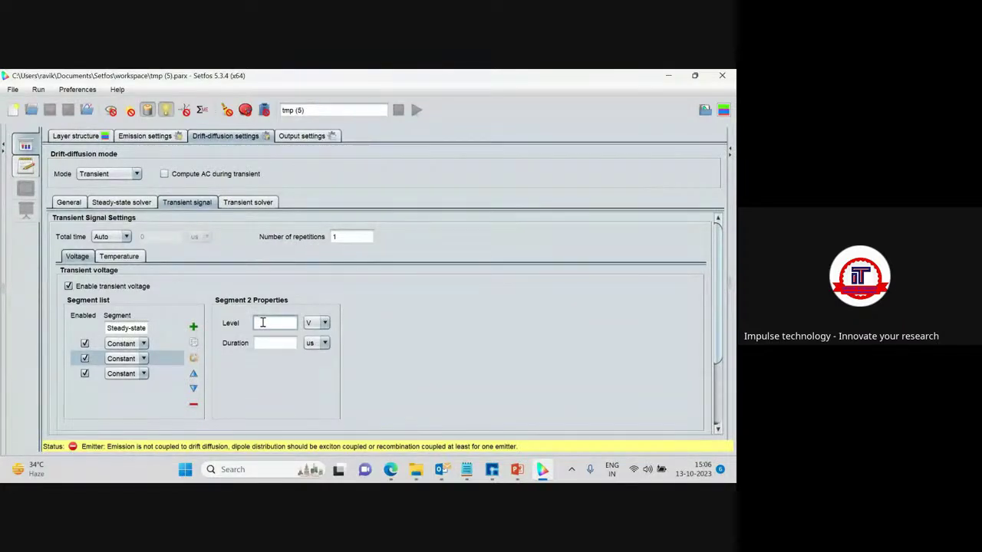
{"action": "left_click", "coordinate": [121, 344]}
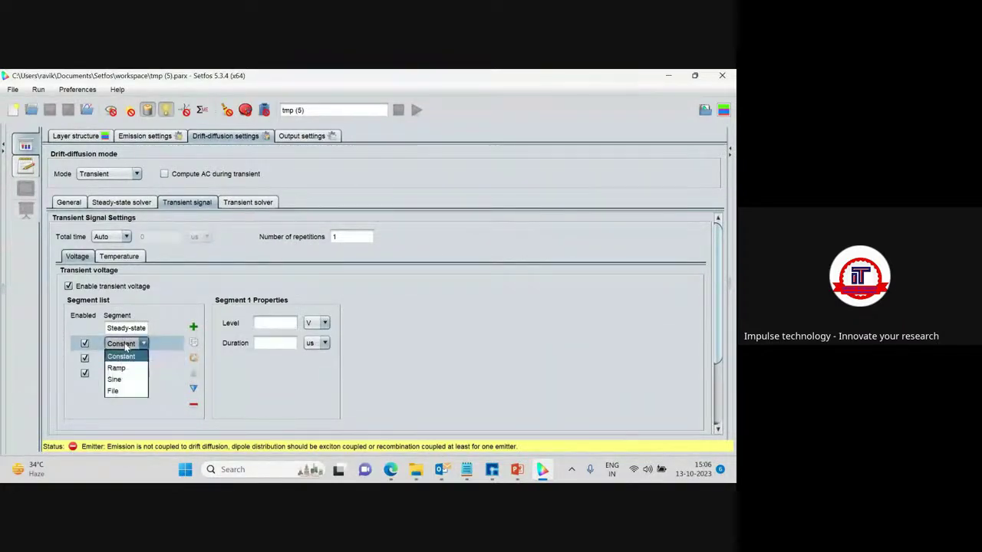
{"action": "left_click", "coordinate": [121, 345]}
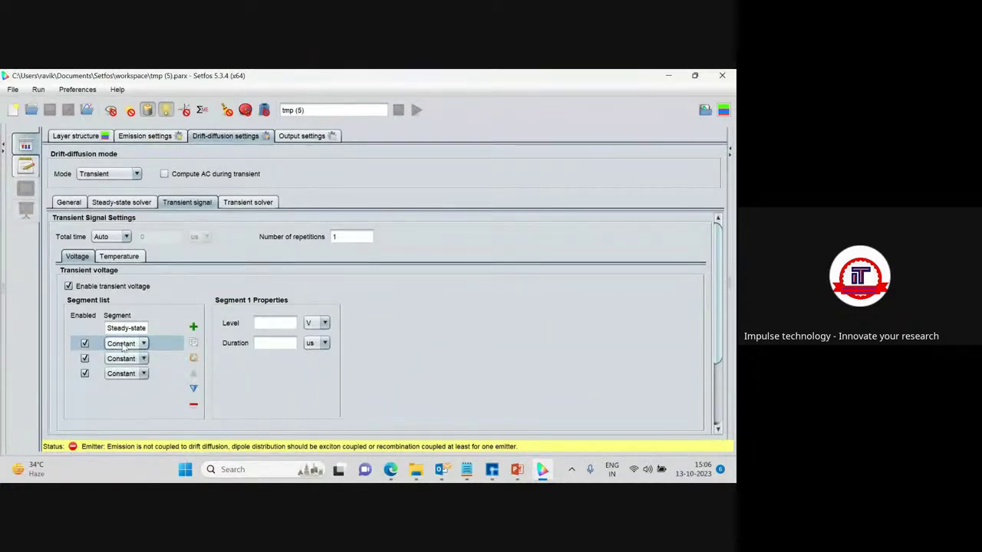
{"action": "left_click", "coordinate": [265, 322]}
{"action": "type", "text": "0.1"}
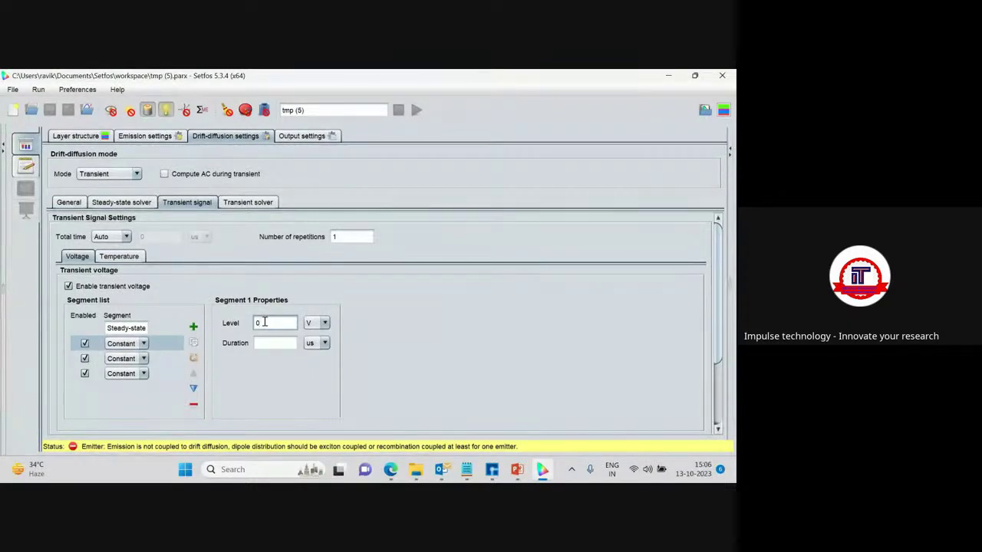
{"action": "left_click", "coordinate": [274, 343]}
{"action": "type", "text": "50"}
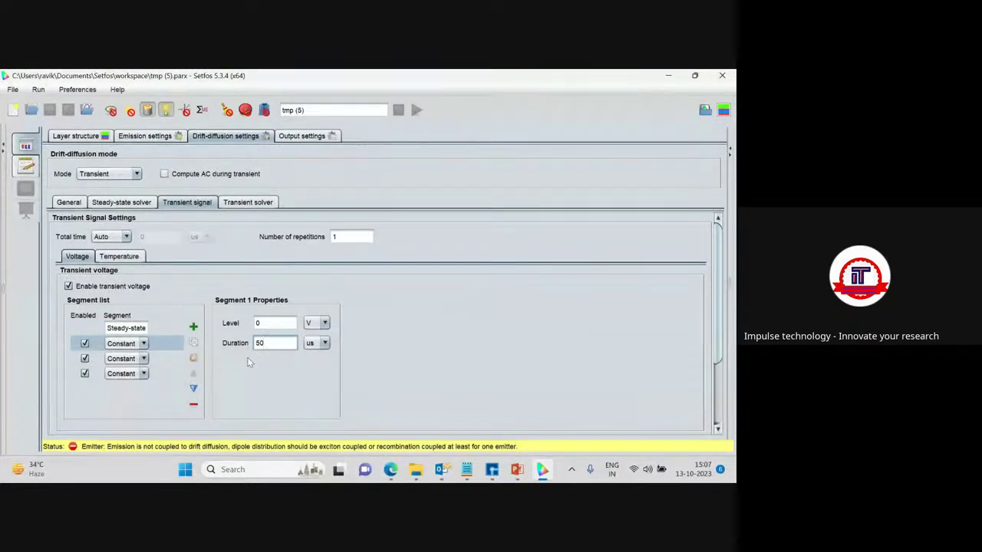
Set the second transient voltage segment's level to 4 V and its duration to 100 us.
{"action": "left_click", "coordinate": [123, 359]}
{"action": "left_click", "coordinate": [164, 362]}
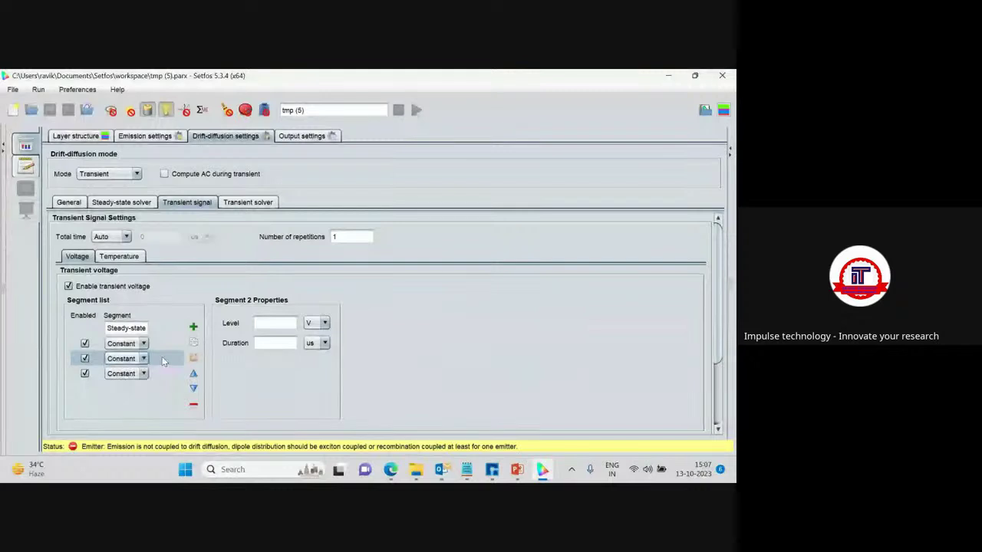
{"action": "left_click", "coordinate": [261, 323]}
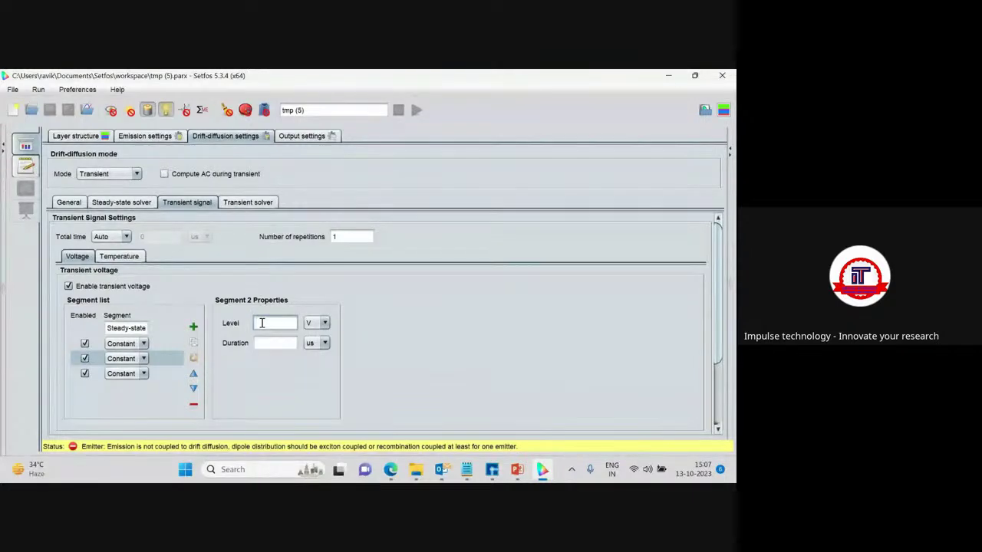
{"action": "type", "text": "4"}
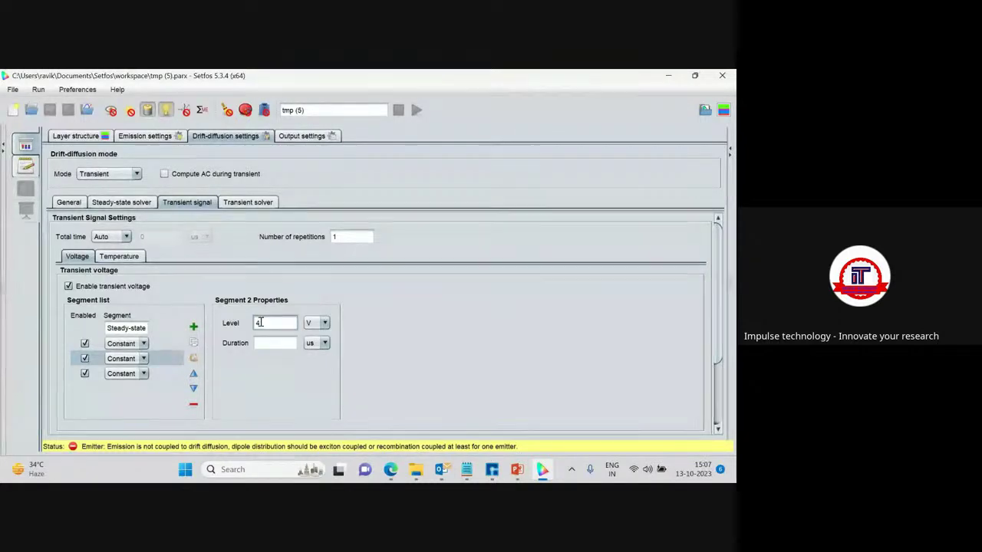
{"action": "left_click", "coordinate": [263, 343]}
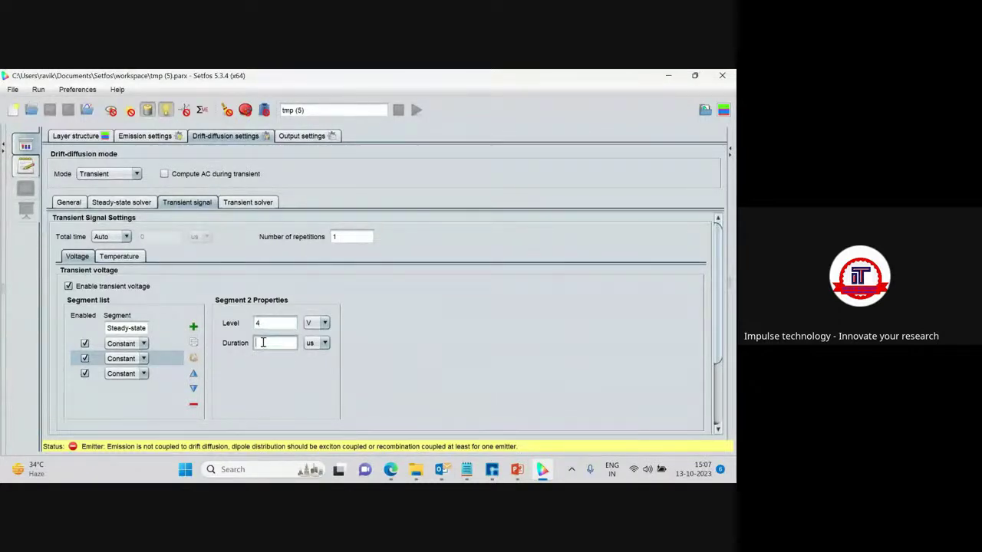
{"action": "type", "text": "100"}
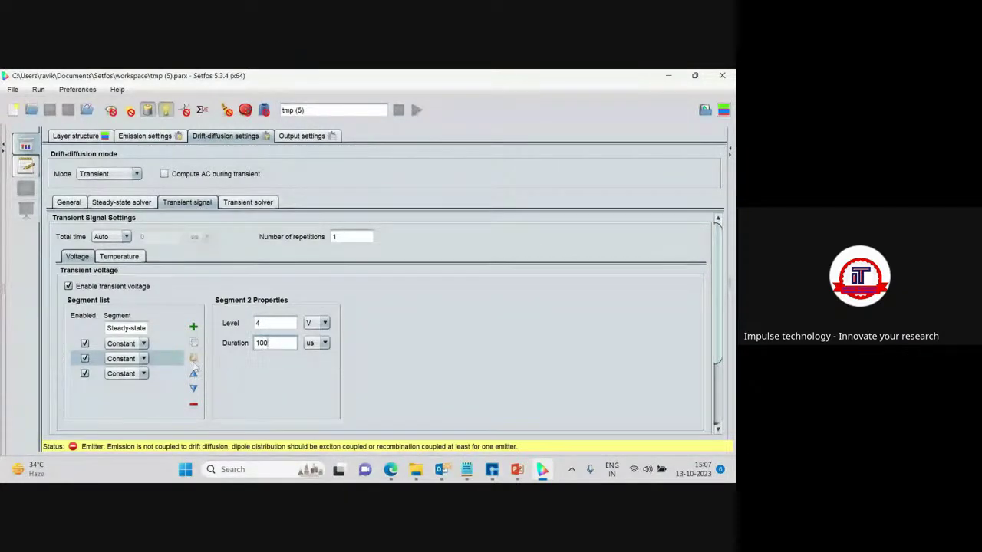
Keep the third transient voltage segment as Constant and set its level to 0 V and its duration to 150 us.
{"action": "left_click", "coordinate": [122, 344]}
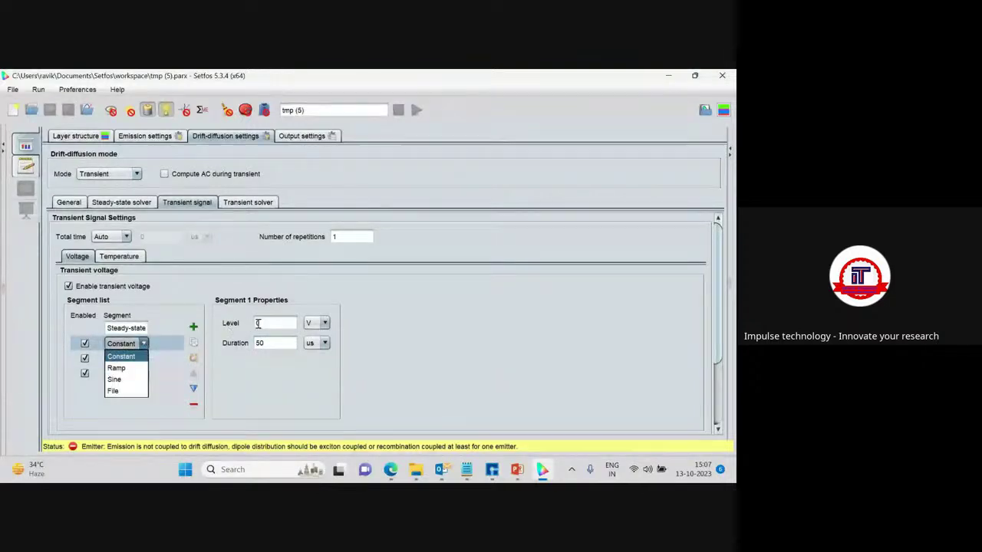
{"action": "left_click", "coordinate": [174, 364]}
{"action": "left_click", "coordinate": [144, 359]}
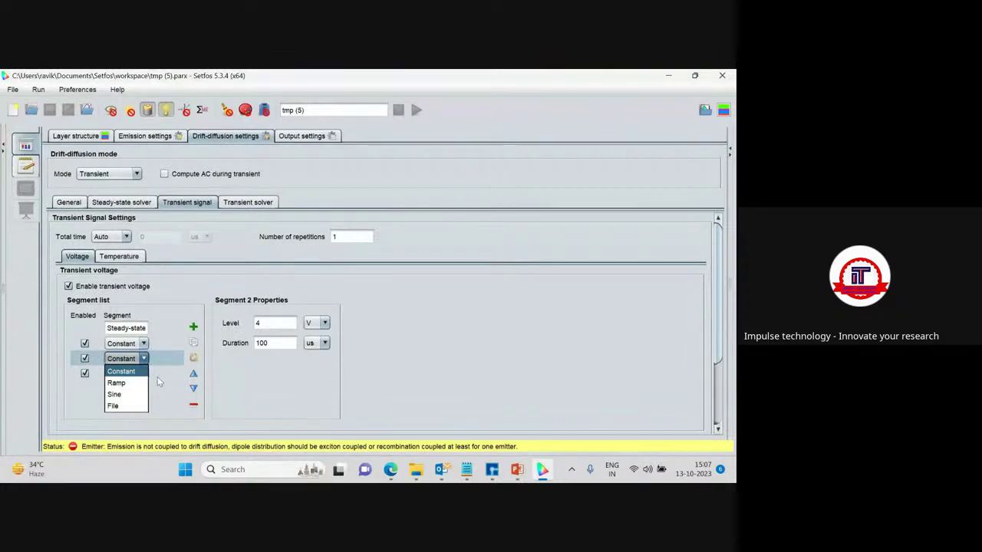
{"action": "left_click", "coordinate": [159, 381]}
{"action": "left_click", "coordinate": [157, 373]}
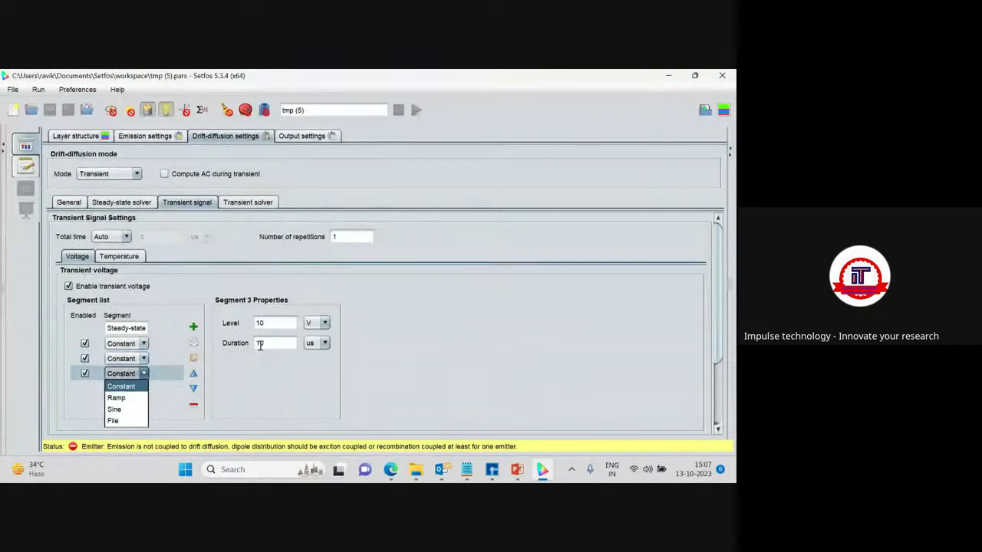
{"action": "left_click", "coordinate": [272, 322]}
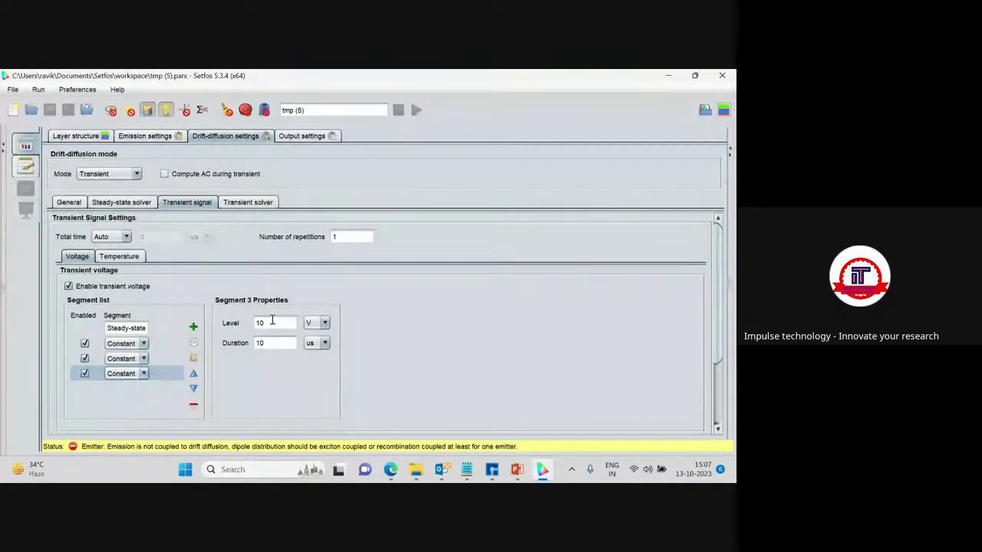
{"action": "left_click", "coordinate": [269, 323]}
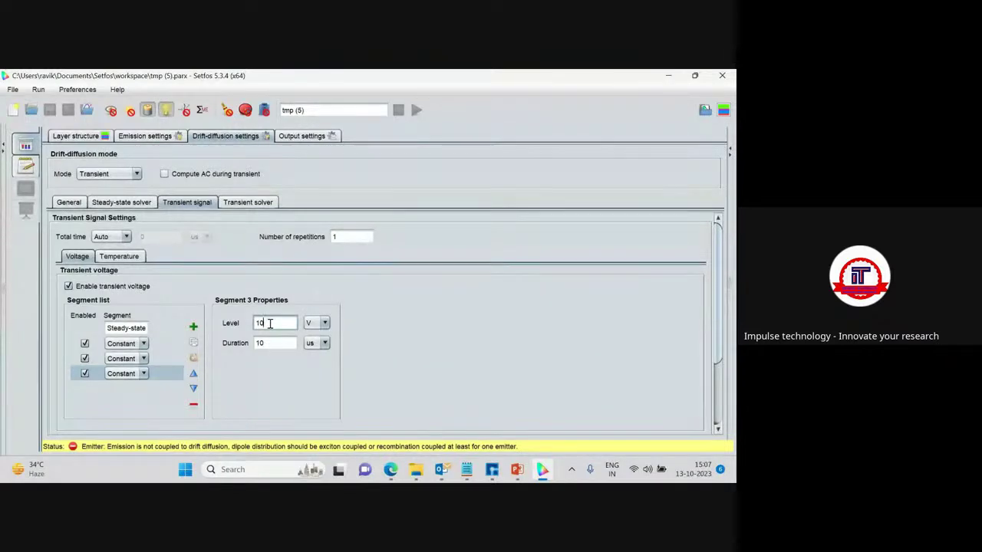
{"action": "type", "text": "0"}
{"action": "left_click", "coordinate": [272, 343]}
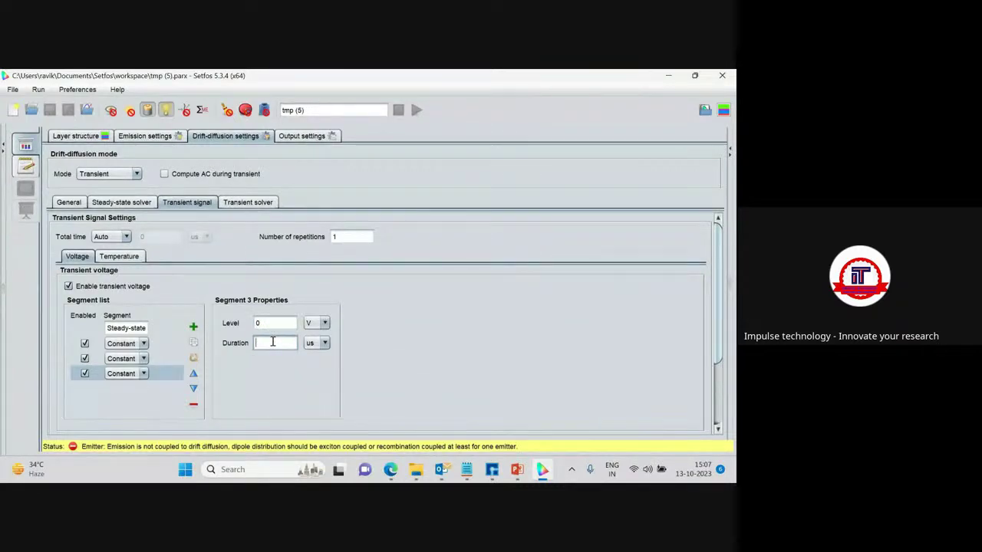
{"action": "type", "text": "150"}
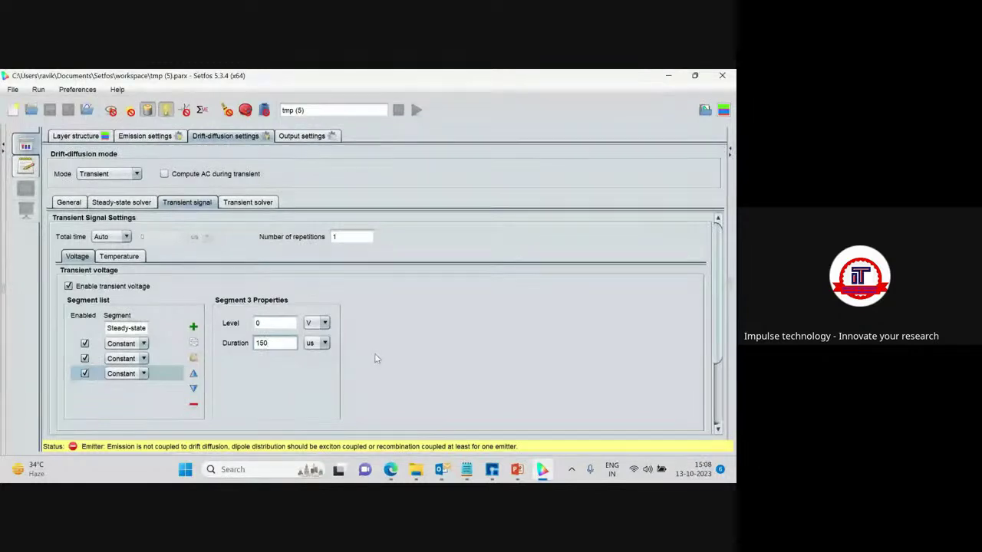
Move the time slider of the transient signal preview slightly forward from its start to check the signal.
{"action": "scroll", "coordinate": [373, 357], "scroll_direction": "down", "scroll_amount": 1}
{"action": "scroll", "coordinate": [377, 356], "scroll_direction": "down", "scroll_amount": 1}
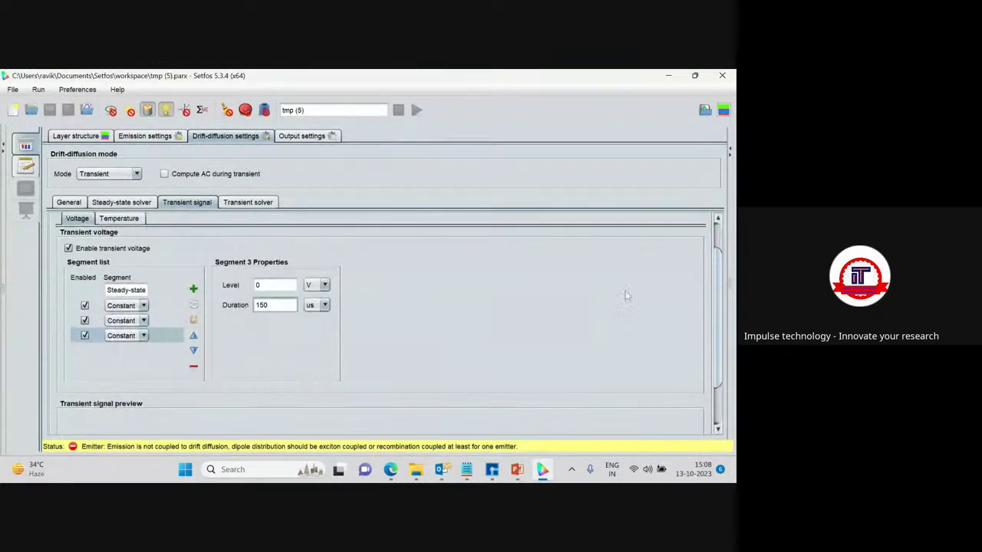
{"action": "scroll", "coordinate": [722, 323], "scroll_direction": "down", "scroll_amount": 3}
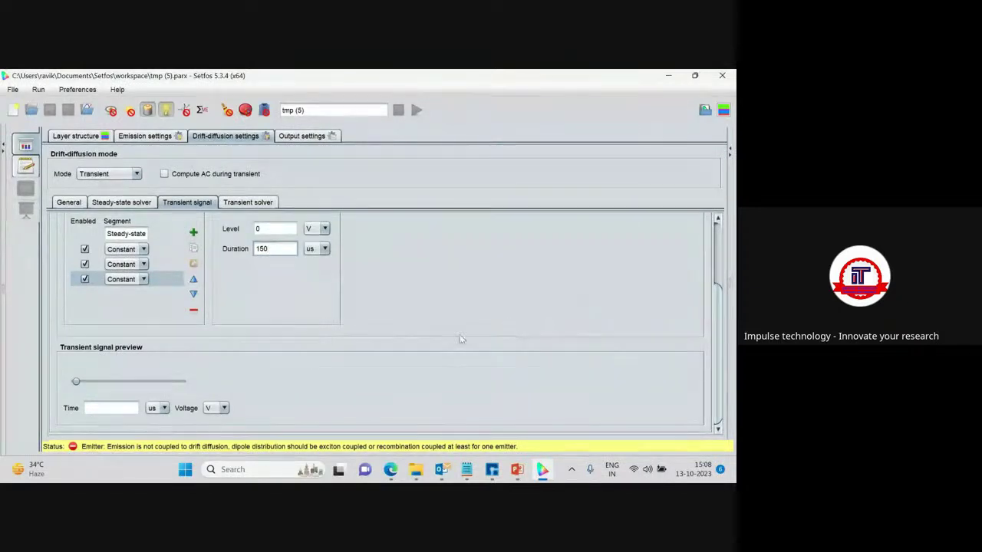
{"action": "mouse_move", "coordinate": [76, 380]}
{"action": "left_mouse_down"}
{"action": "mouse_move", "coordinate": [182, 382]}
{"action": "mouse_move", "coordinate": [80, 383]}
{"action": "left_mouse_up"}
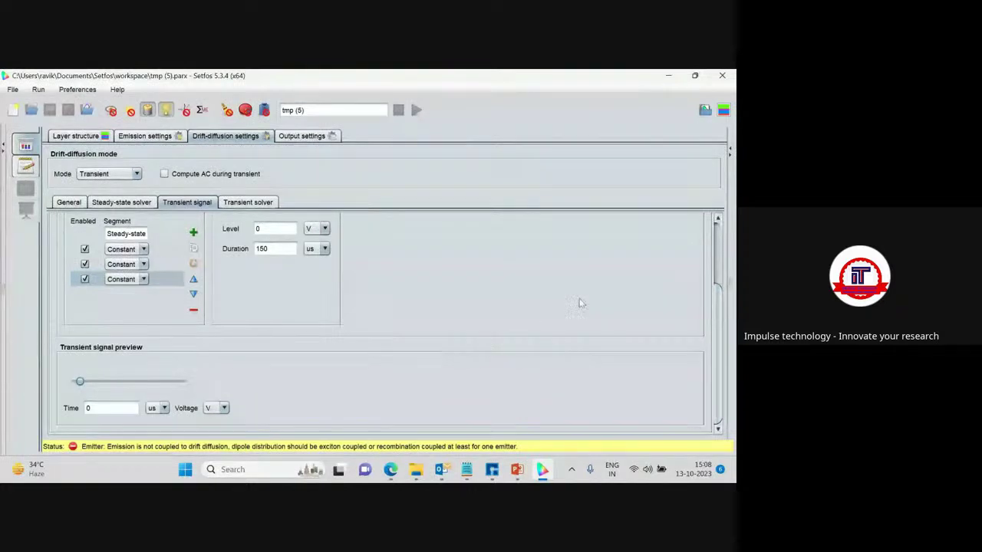
Set the steady-state precalculation level of the transient voltage to Custom with a value of 0 V.
{"action": "left_click_drag", "start_coordinate": [720, 313], "coordinate": [719, 289]}
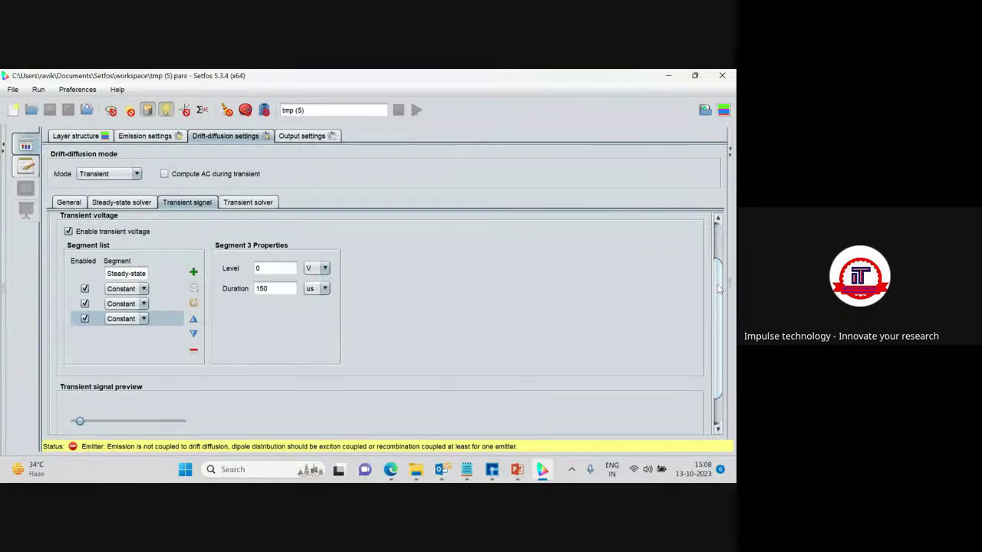
{"action": "left_click", "coordinate": [123, 277]}
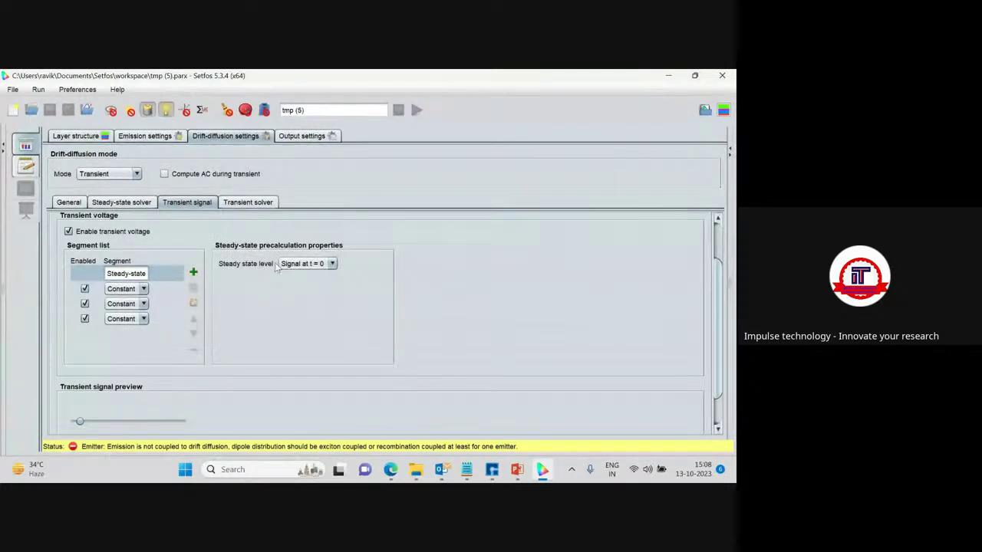
{"action": "left_click", "coordinate": [295, 266]}
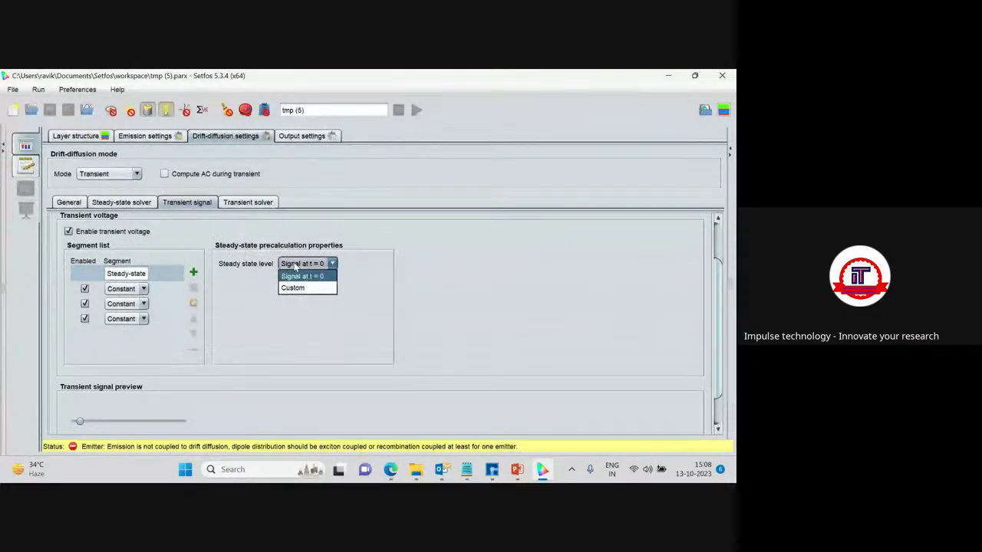
{"action": "left_click", "coordinate": [292, 288]}
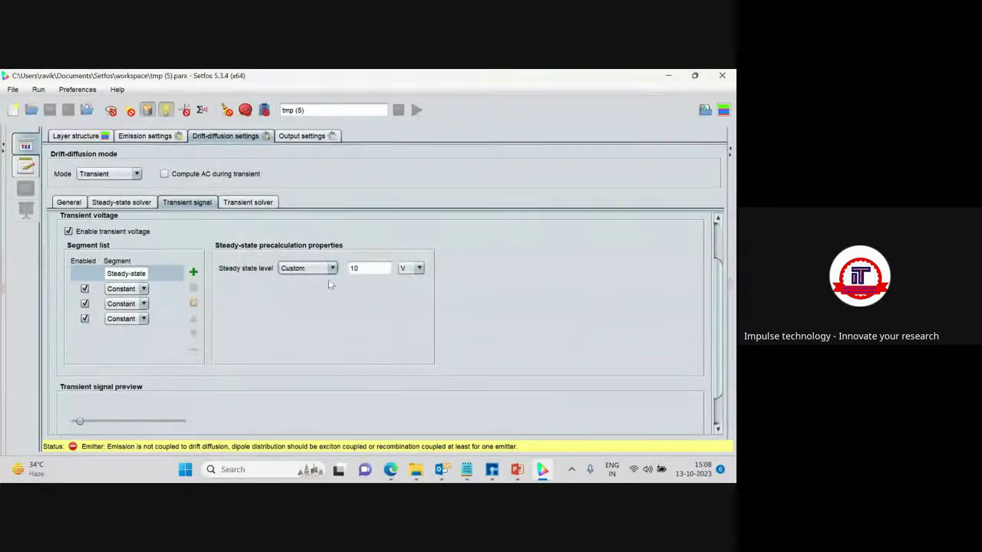
{"action": "left_click", "coordinate": [362, 269]}
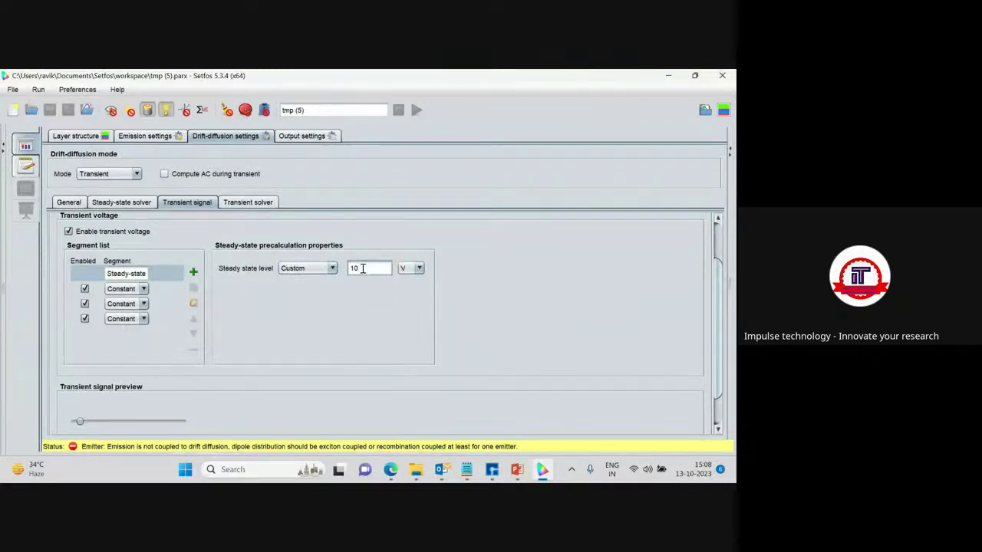
{"action": "type", "text": "0"}
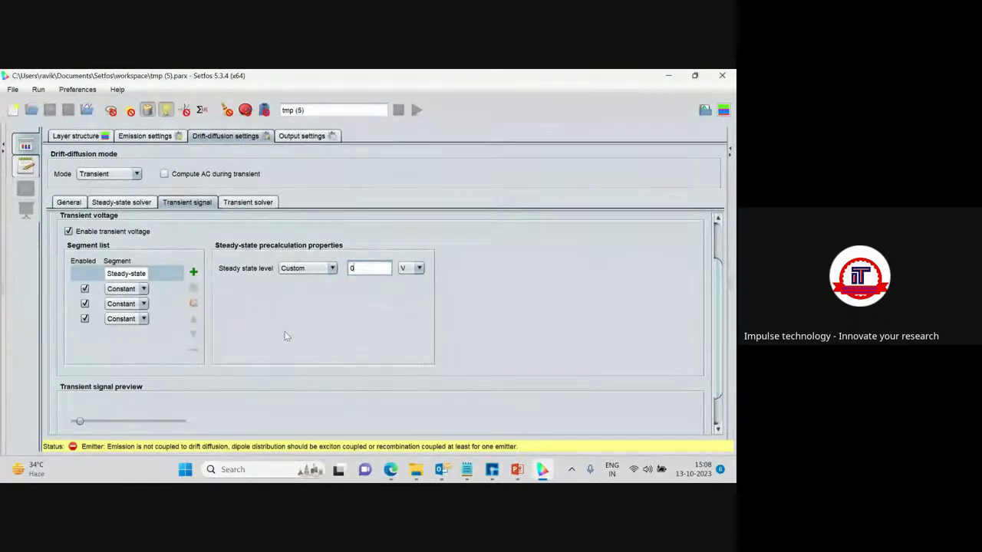
Examine the constant segments' types, levels and durations together with the transient signal preview and the total time setting.
{"action": "scroll", "coordinate": [280, 326], "scroll_direction": "down", "scroll_amount": 1}
{"action": "scroll", "coordinate": [310, 316], "scroll_direction": "down", "scroll_amount": 2}
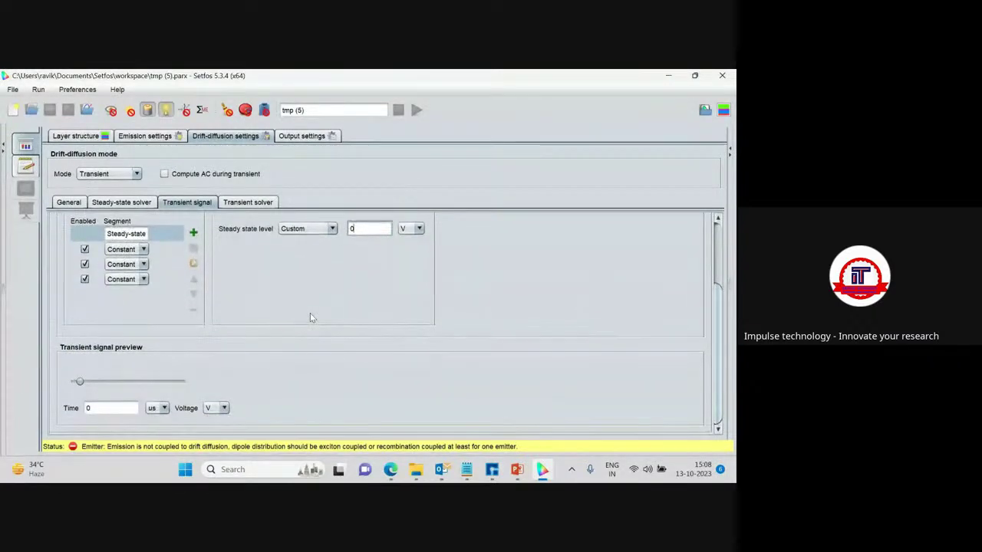
{"action": "scroll", "coordinate": [311, 317], "scroll_direction": "up", "scroll_amount": 2}
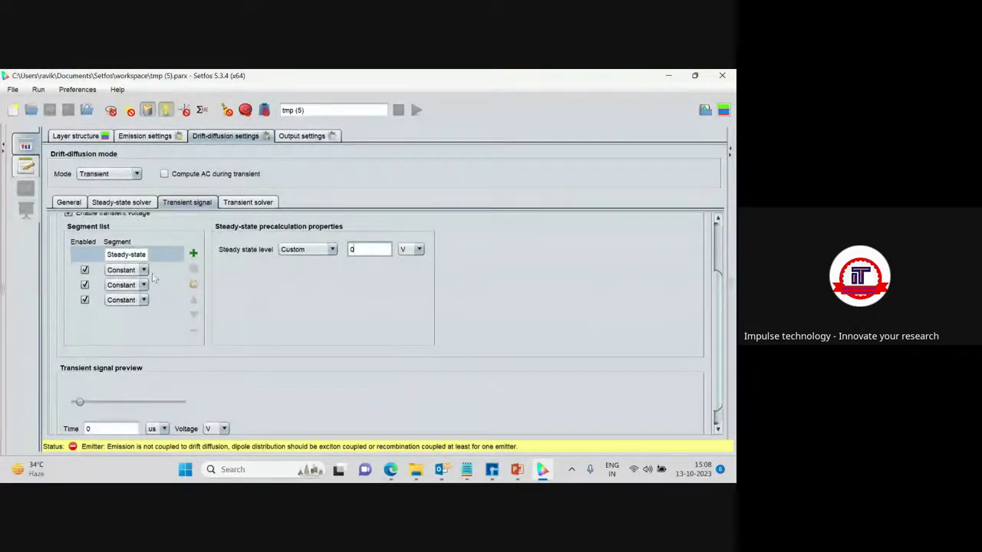
{"action": "left_click", "coordinate": [148, 273]}
{"action": "left_click", "coordinate": [143, 285]}
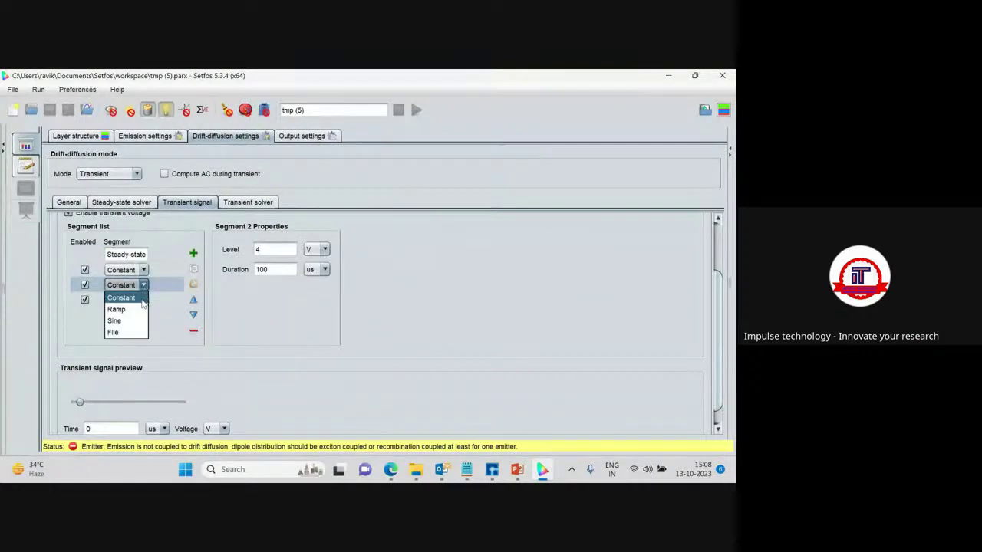
{"action": "left_click", "coordinate": [161, 294]}
{"action": "left_click", "coordinate": [144, 300]}
{"action": "left_click", "coordinate": [161, 324]}
{"action": "scroll", "coordinate": [161, 323], "scroll_direction": "down", "scroll_amount": 2}
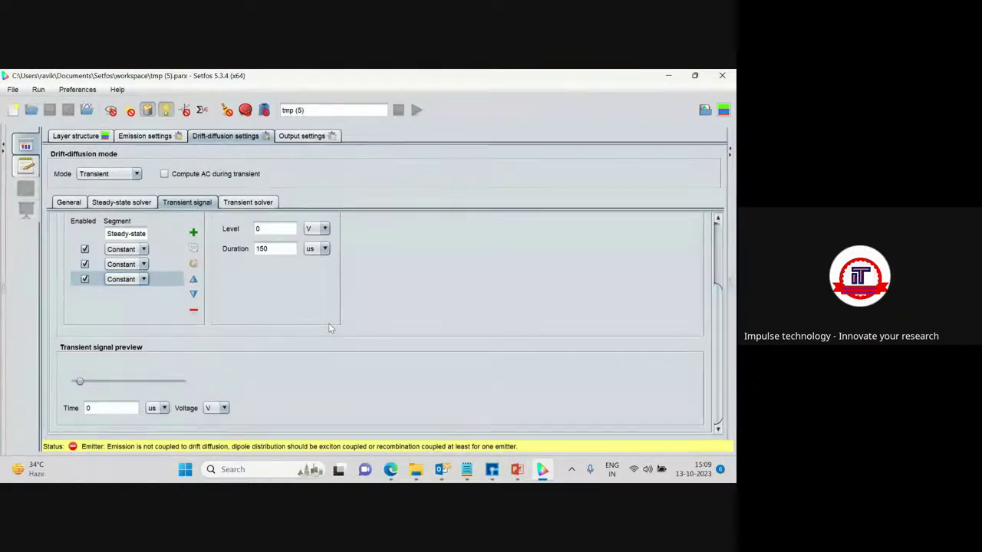
{"action": "scroll", "coordinate": [153, 276], "scroll_direction": "up", "scroll_amount": 1}
{"action": "scroll", "coordinate": [98, 239], "scroll_direction": "up", "scroll_amount": 3}
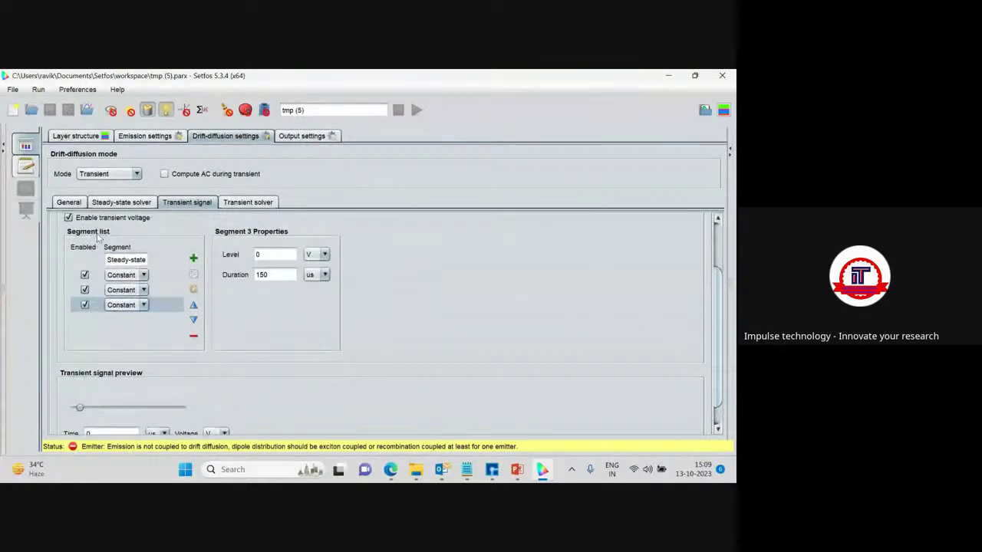
{"action": "scroll", "coordinate": [96, 238], "scroll_direction": "up", "scroll_amount": 2}
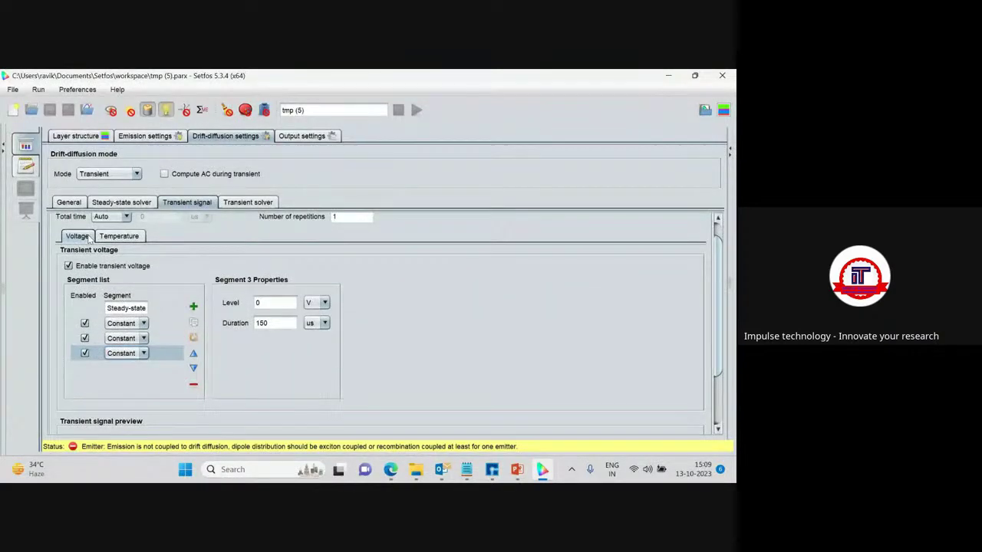
{"action": "scroll", "coordinate": [89, 239], "scroll_direction": "up", "scroll_amount": 2}
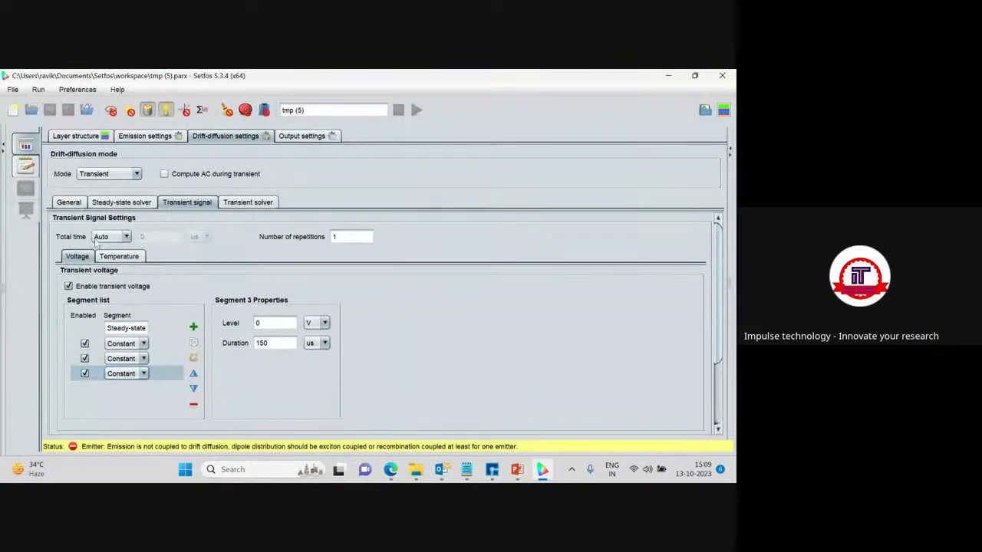
Move the time slider of the transient signal preview to its end.
{"action": "scroll", "coordinate": [89, 238], "scroll_direction": "down", "scroll_amount": 3}
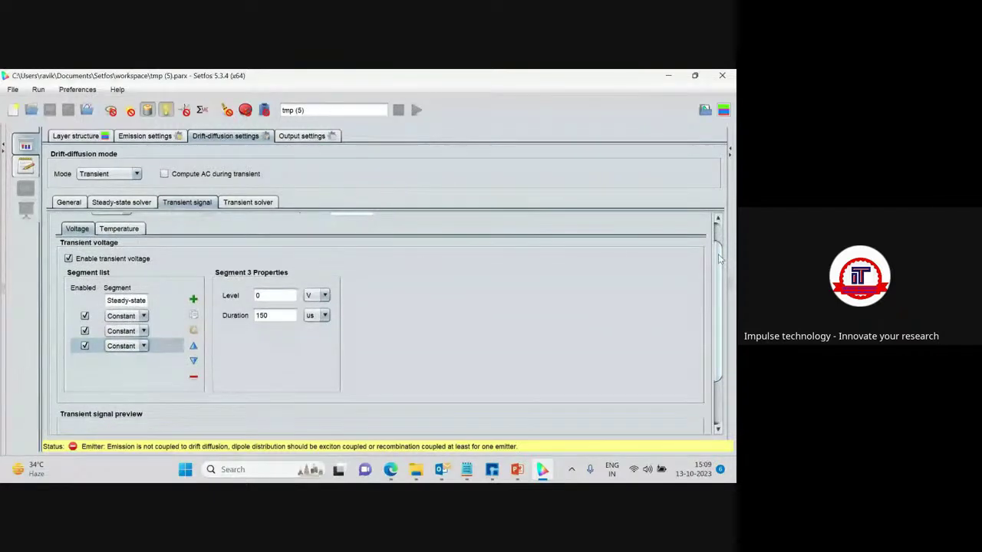
{"action": "scroll", "coordinate": [720, 260], "scroll_direction": "down", "scroll_amount": 7}
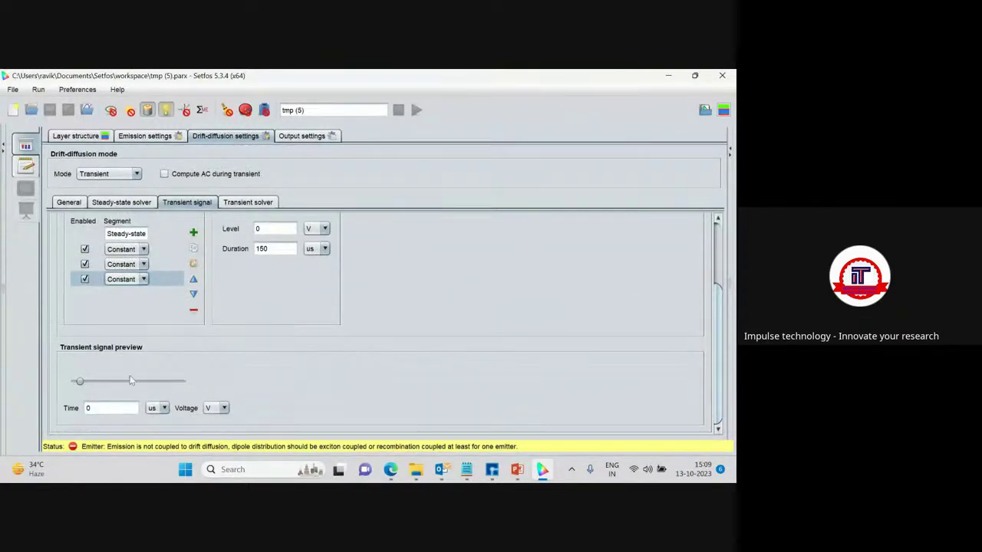
{"action": "left_click_drag", "start_coordinate": [80, 382], "coordinate": [197, 385]}
Switch the total time of the transient signal from Auto to Custom.
{"action": "scroll", "coordinate": [312, 339], "scroll_direction": "up", "scroll_amount": 5}
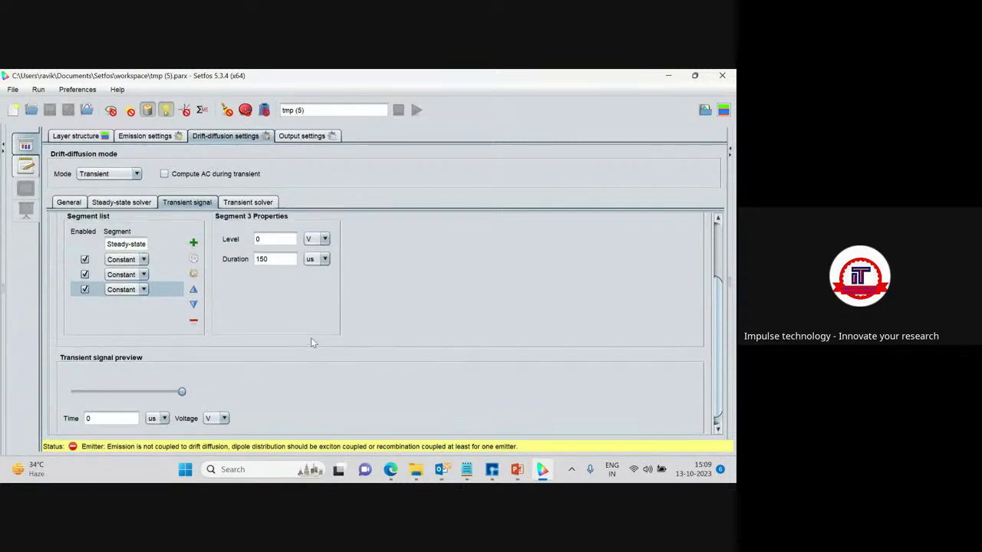
{"action": "scroll", "coordinate": [311, 341], "scroll_direction": "up", "scroll_amount": 5}
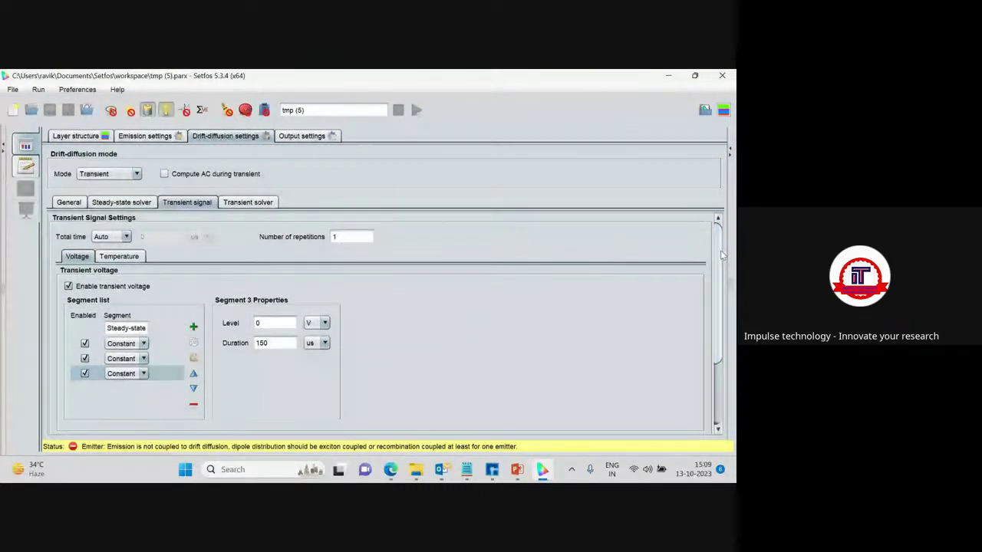
{"action": "left_click", "coordinate": [127, 237]}
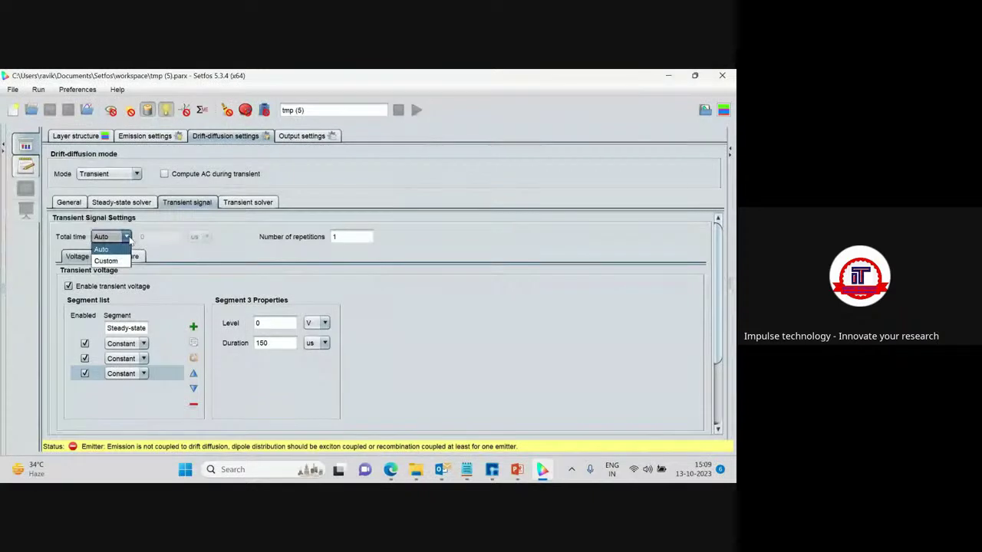
{"action": "left_click", "coordinate": [106, 261]}
{"action": "scroll", "coordinate": [576, 282], "scroll_direction": "down", "scroll_amount": 2}
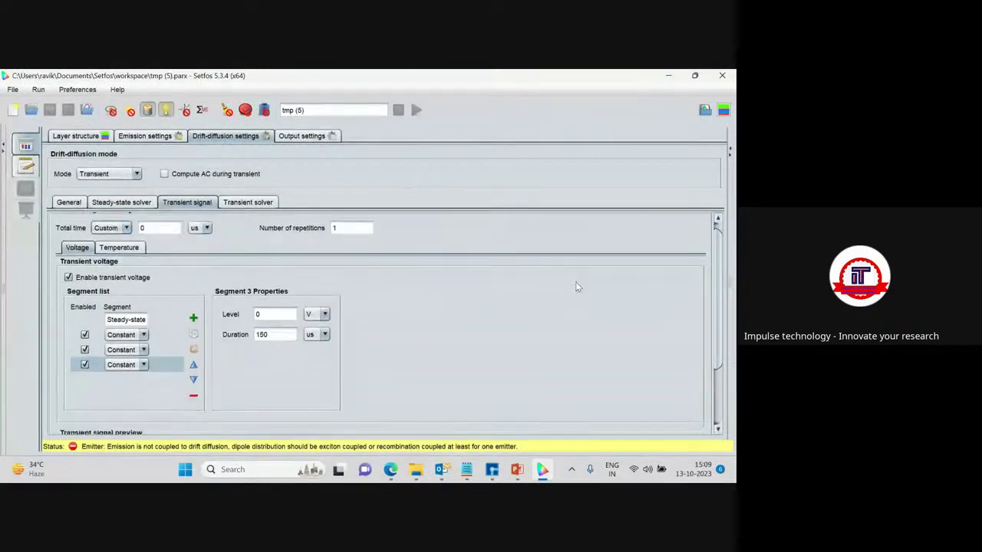
{"action": "mouse_move", "coordinate": [720, 246]}
{"action": "left_mouse_down"}
{"action": "mouse_move", "coordinate": [721, 299]}
{"action": "mouse_move", "coordinate": [722, 240]}
{"action": "left_mouse_up"}
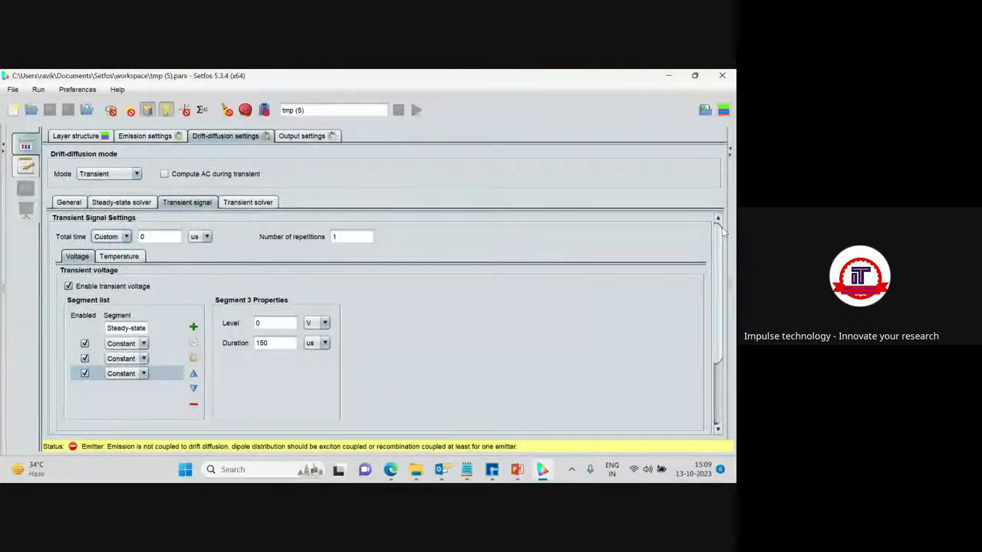
Set the total time of the transient signal to Auto and check the transient temperature and voltage settings.
{"action": "left_click", "coordinate": [125, 236]}
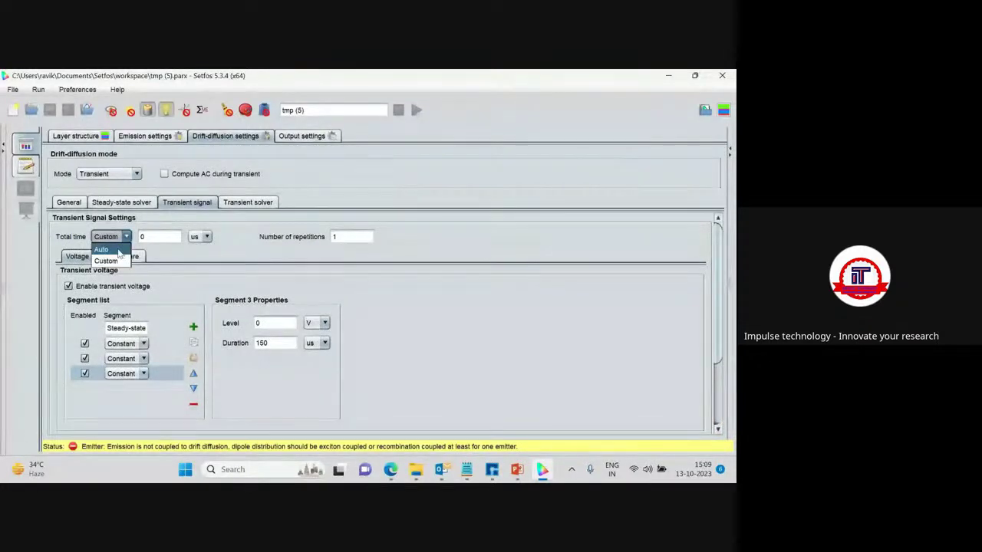
{"action": "left_click", "coordinate": [101, 249]}
{"action": "left_click", "coordinate": [119, 256]}
{"action": "left_click", "coordinate": [77, 256]}
{"action": "left_click", "coordinate": [111, 257]}
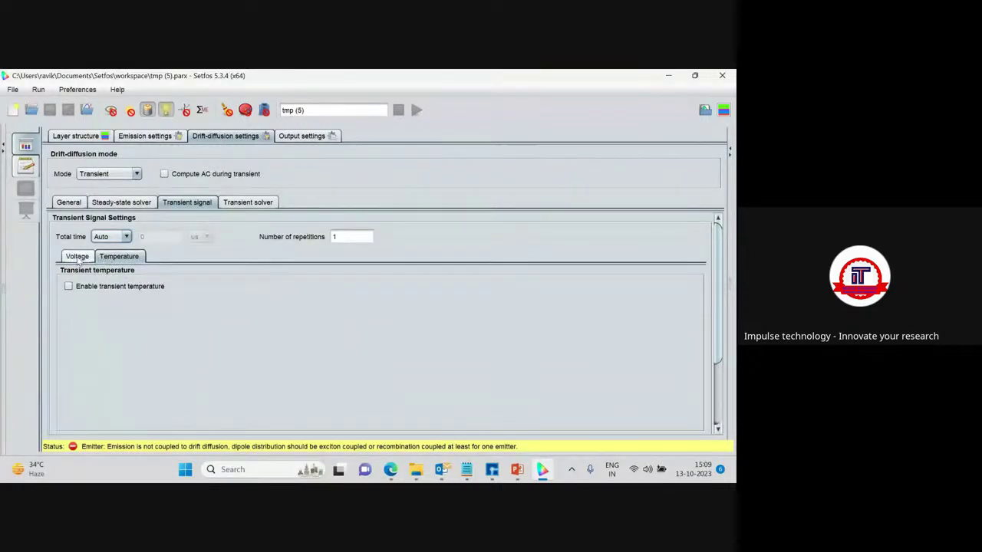
{"action": "left_click", "coordinate": [77, 257]}
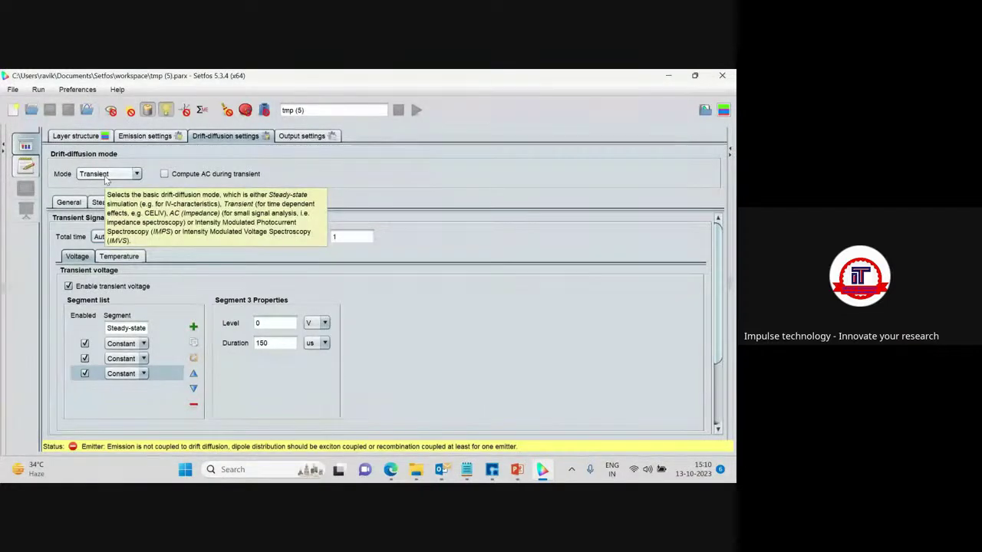
Examine the general drift-diffusion settings, from the physical and recombination options down to the electrical circuit section.
{"action": "left_click", "coordinate": [70, 202]}
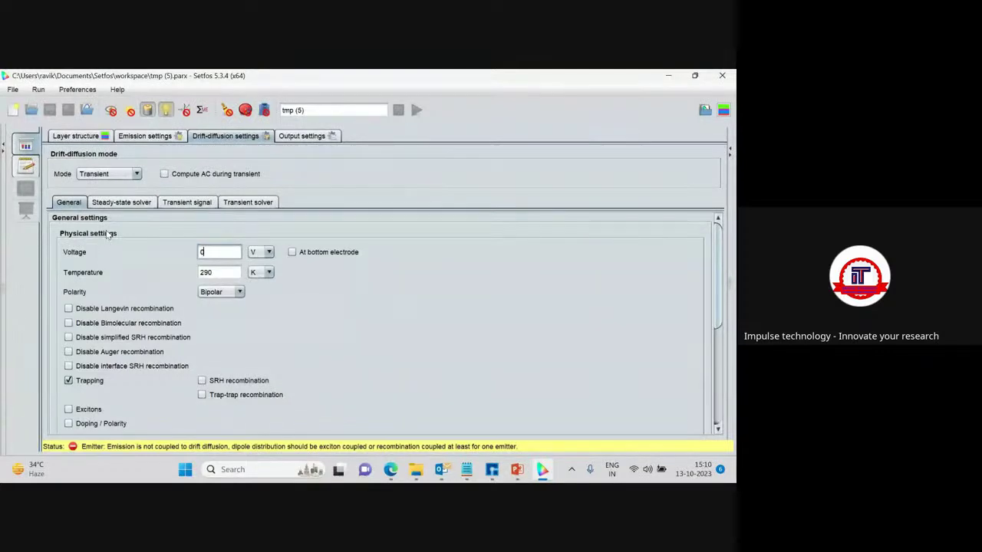
{"action": "scroll", "coordinate": [111, 277], "scroll_direction": "down", "scroll_amount": 1}
{"action": "scroll", "coordinate": [111, 277], "scroll_direction": "down", "scroll_amount": 3}
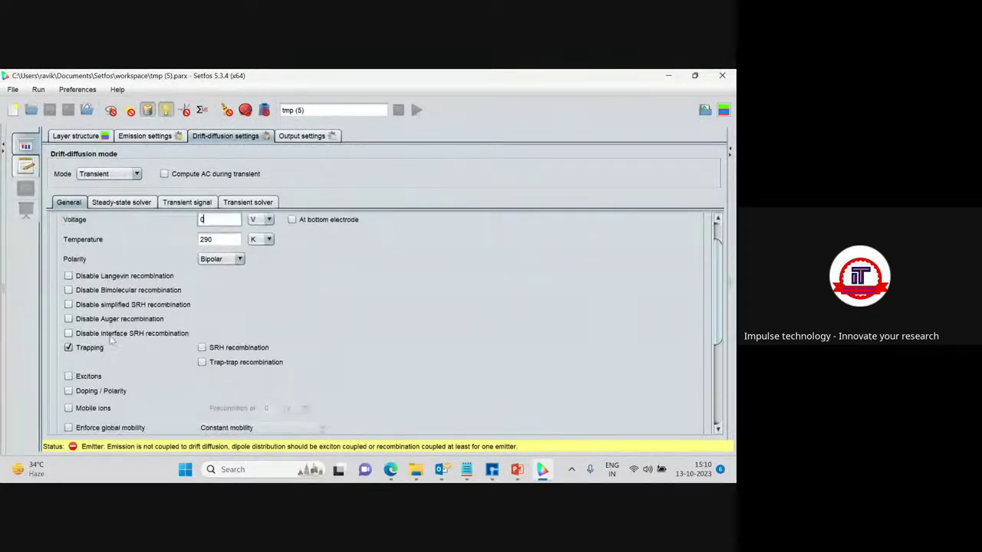
{"action": "scroll", "coordinate": [92, 354], "scroll_direction": "down", "scroll_amount": 5}
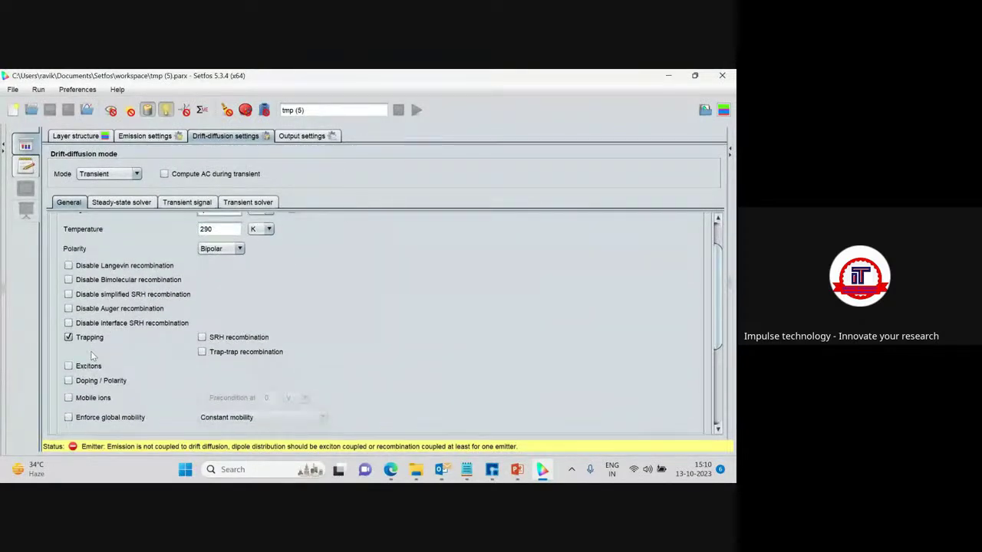
{"action": "scroll", "coordinate": [100, 343], "scroll_direction": "down", "scroll_amount": 2}
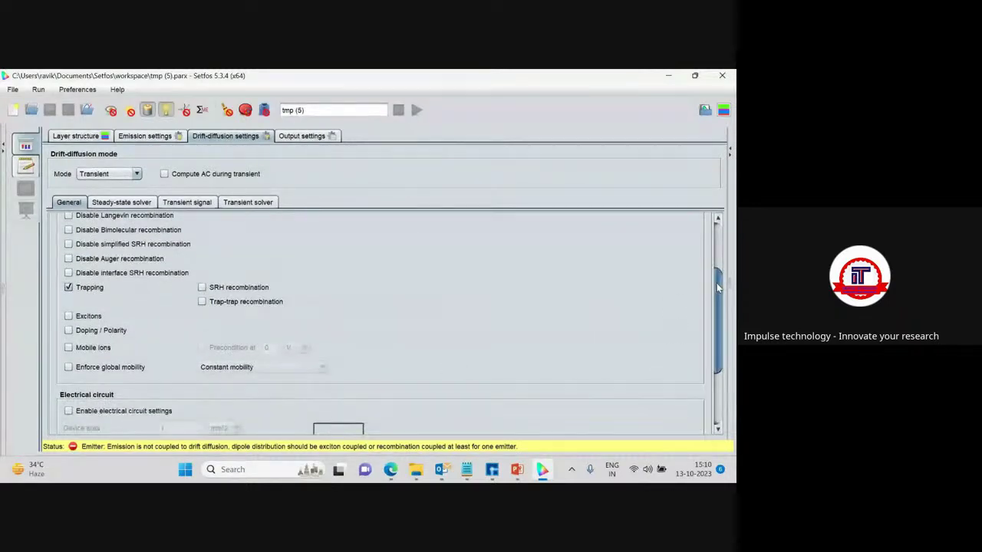
{"action": "left_click_drag", "start_coordinate": [716, 283], "coordinate": [716, 330]}
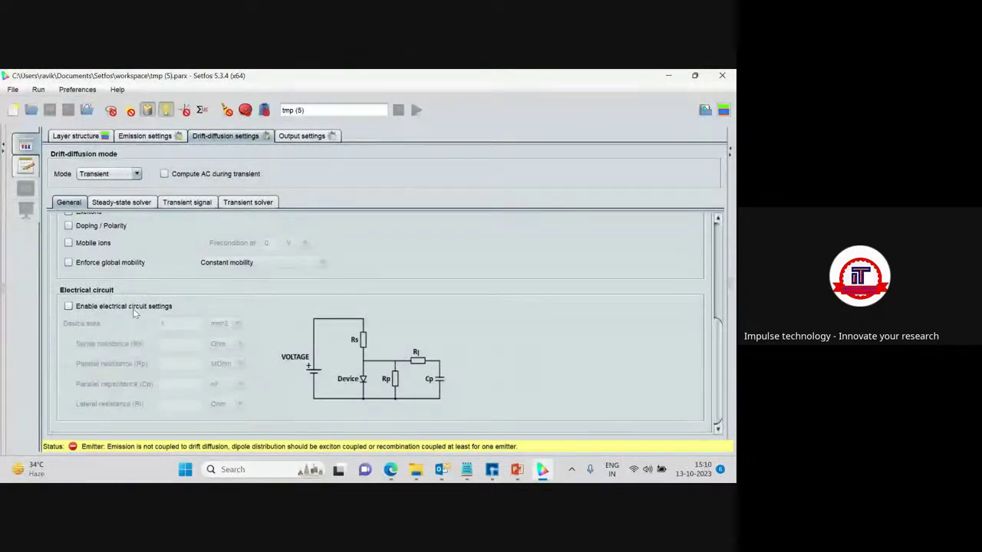
{"action": "mouse_move", "coordinate": [133, 309]}
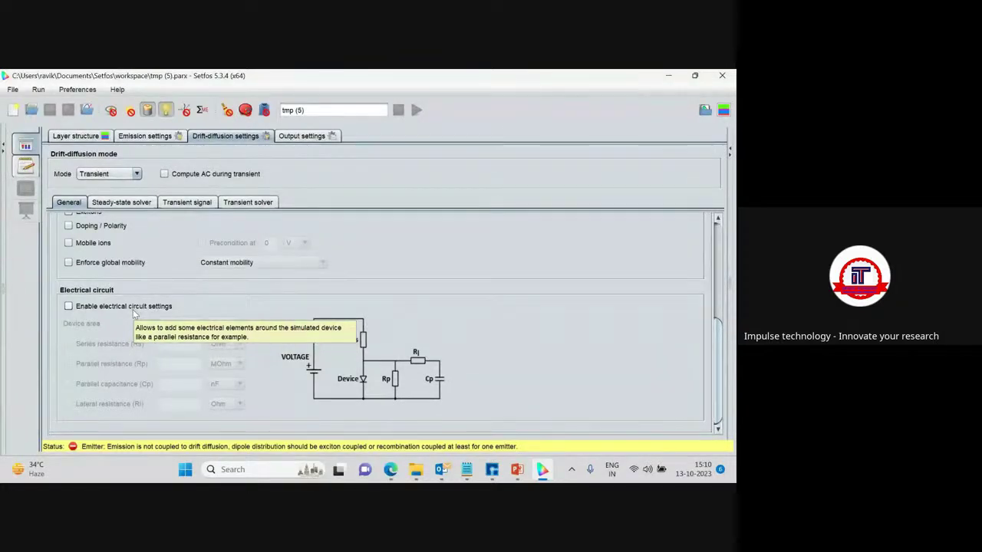
Try enabling the electrical circuit settings with series resistance (Rs) and parallel resistance (Rp).
{"action": "left_click", "coordinate": [68, 306]}
{"action": "left_click", "coordinate": [68, 307]}
{"action": "left_click", "coordinate": [69, 306]}
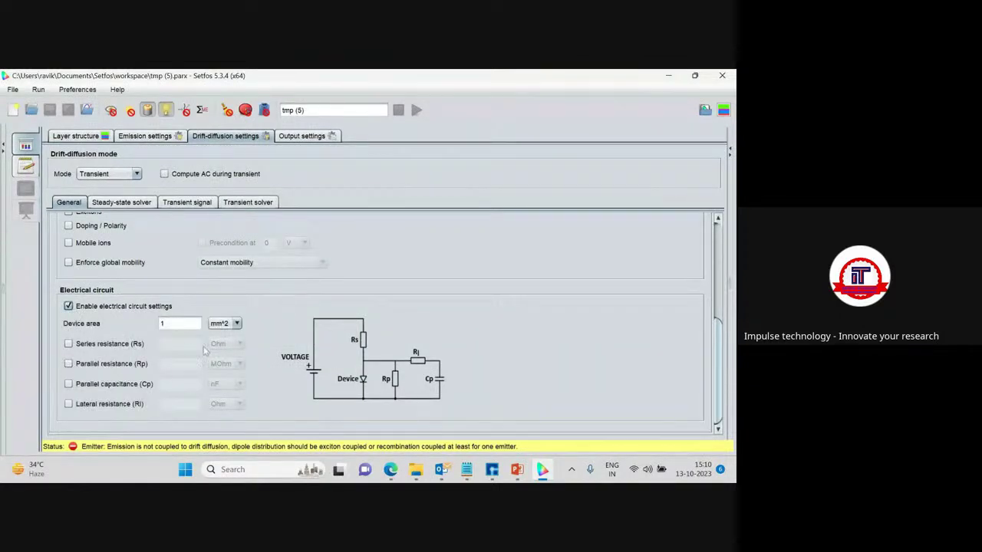
{"action": "left_click", "coordinate": [68, 344]}
{"action": "left_click", "coordinate": [68, 363]}
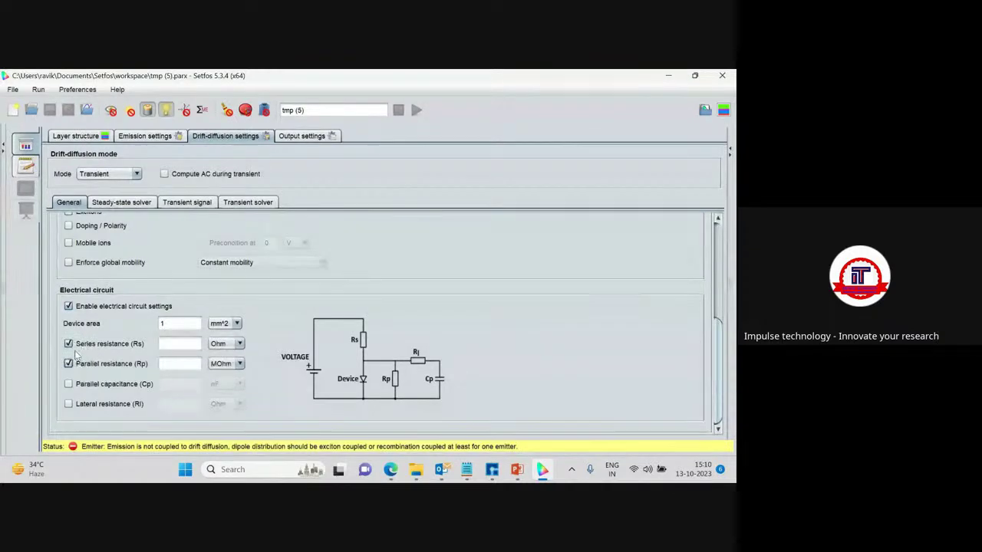
{"action": "left_click", "coordinate": [68, 344]}
{"action": "left_click", "coordinate": [69, 364]}
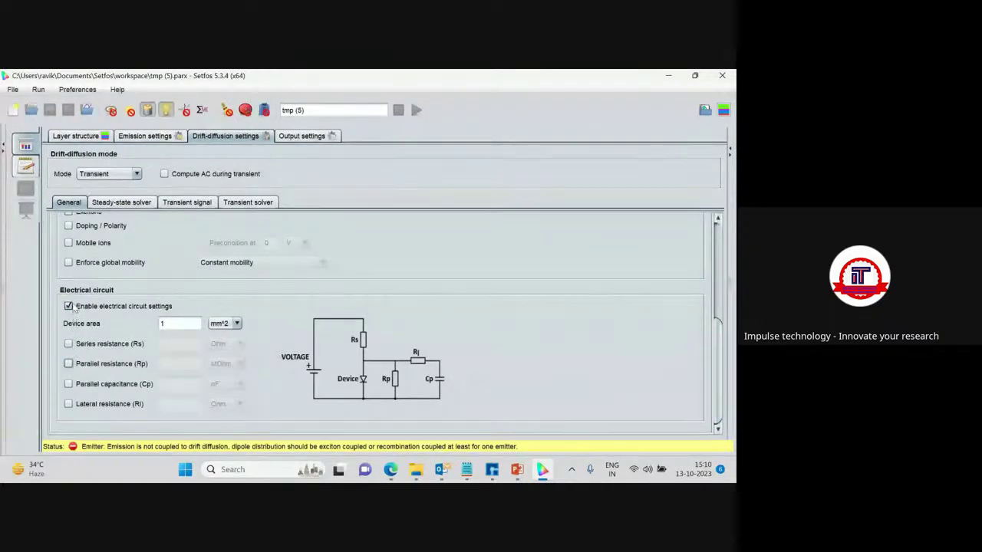
{"action": "left_click", "coordinate": [68, 306]}
Review the general physical settings, the steady-state solver, the transient voltage and temperature signals, and the transient solver settings.
{"action": "scroll", "coordinate": [100, 280], "scroll_direction": "up", "scroll_amount": 2}
{"action": "scroll", "coordinate": [99, 280], "scroll_direction": "up", "scroll_amount": 4}
{"action": "scroll", "coordinate": [100, 280], "scroll_direction": "up", "scroll_amount": 5}
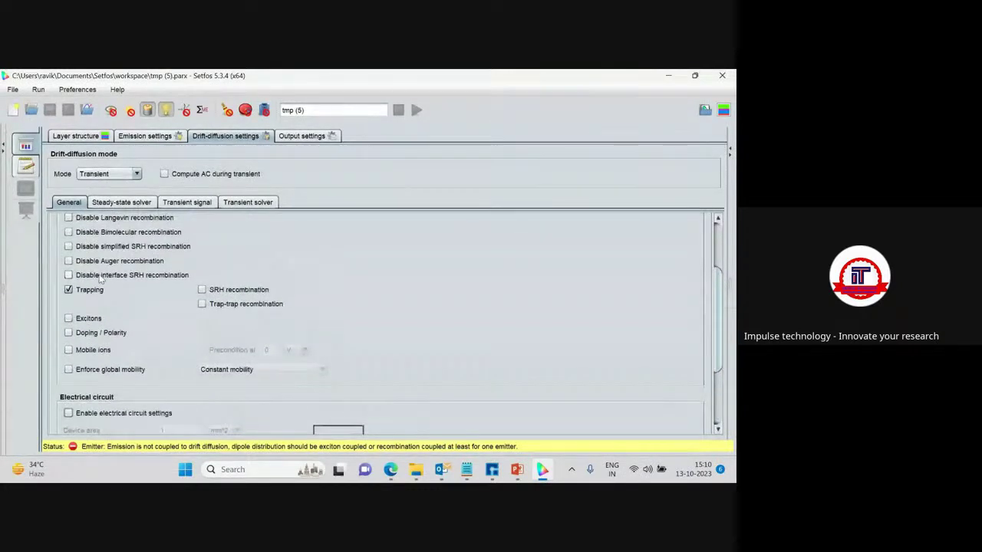
{"action": "scroll", "coordinate": [100, 280], "scroll_direction": "up", "scroll_amount": 1}
{"action": "left_click_drag", "start_coordinate": [717, 309], "coordinate": [722, 253]}
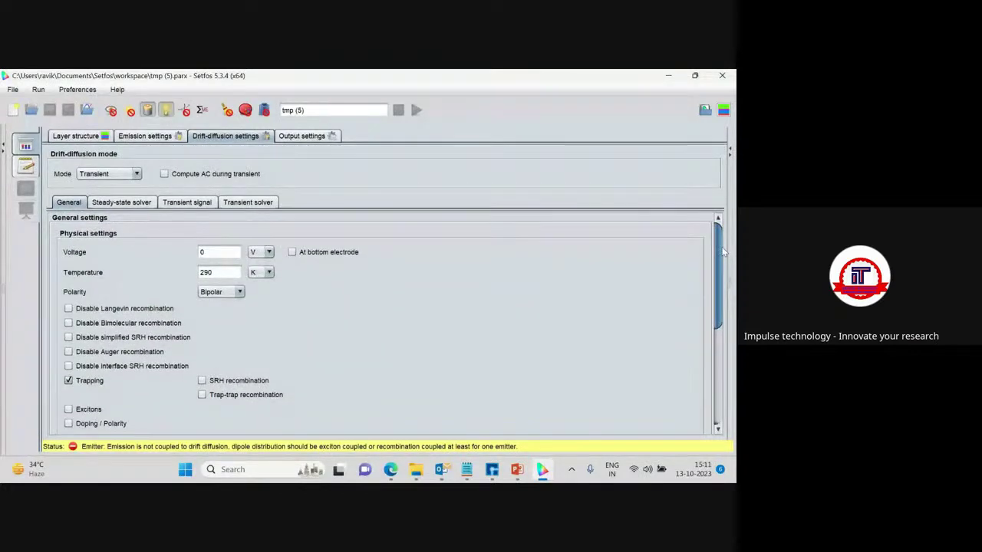
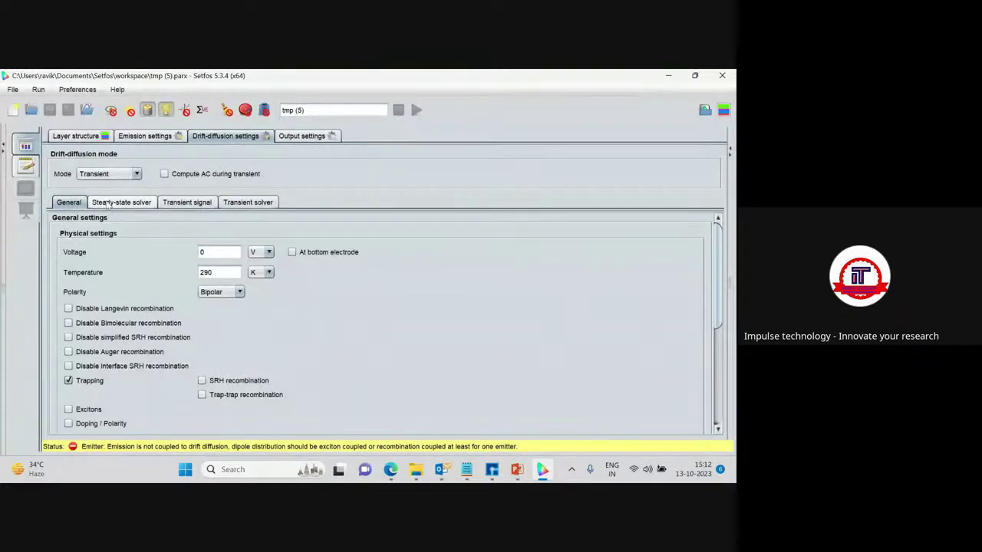
{"action": "left_click", "coordinate": [107, 203]}
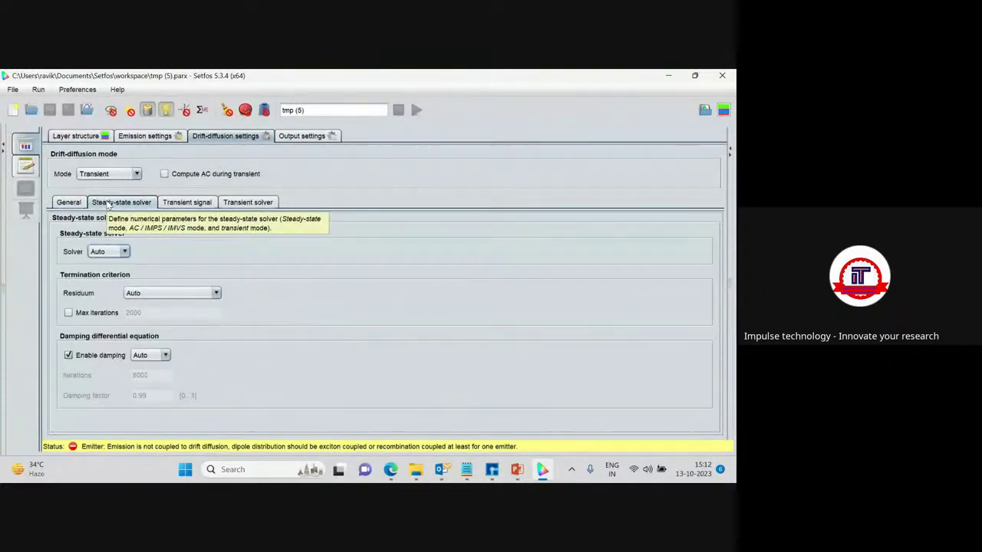
{"action": "left_click", "coordinate": [176, 204]}
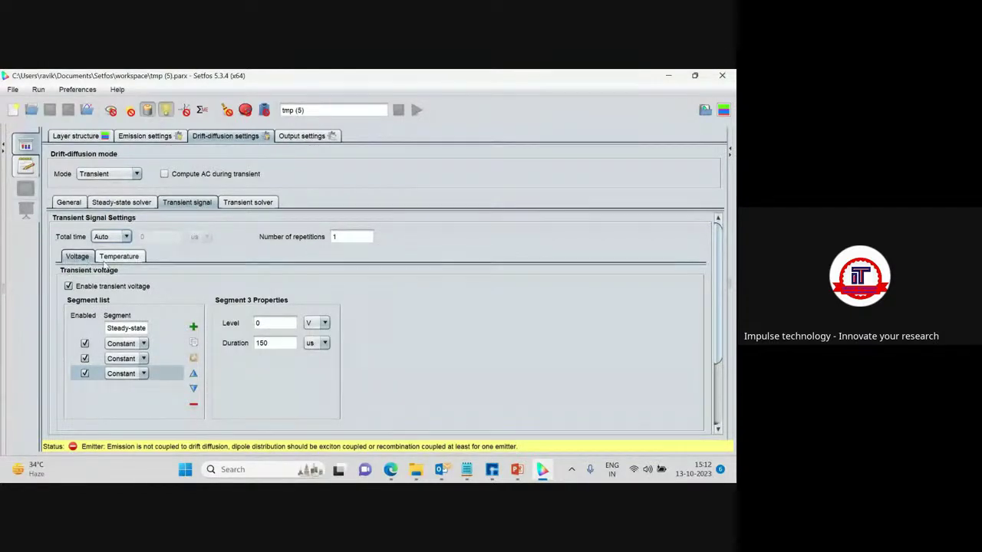
{"action": "left_click", "coordinate": [113, 260]}
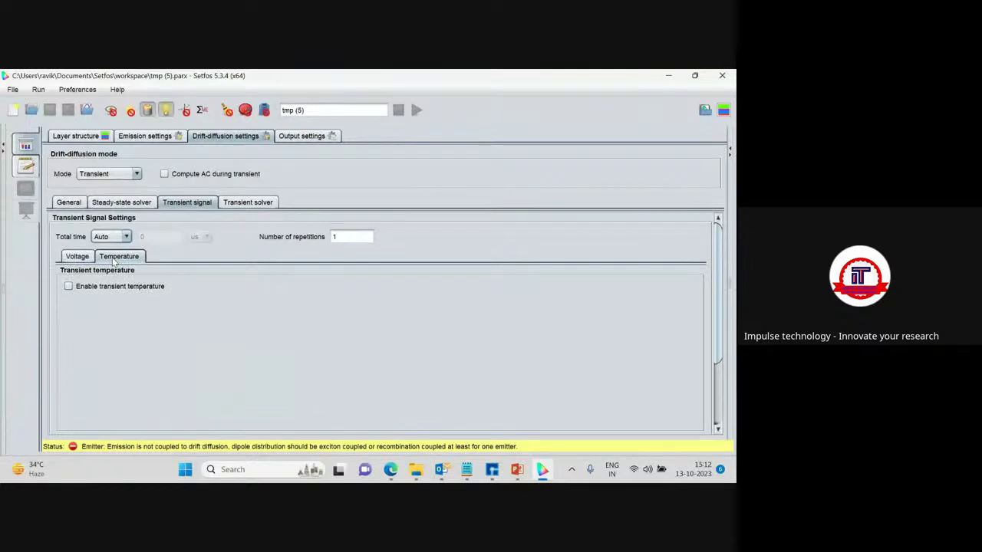
{"action": "left_click", "coordinate": [78, 256]}
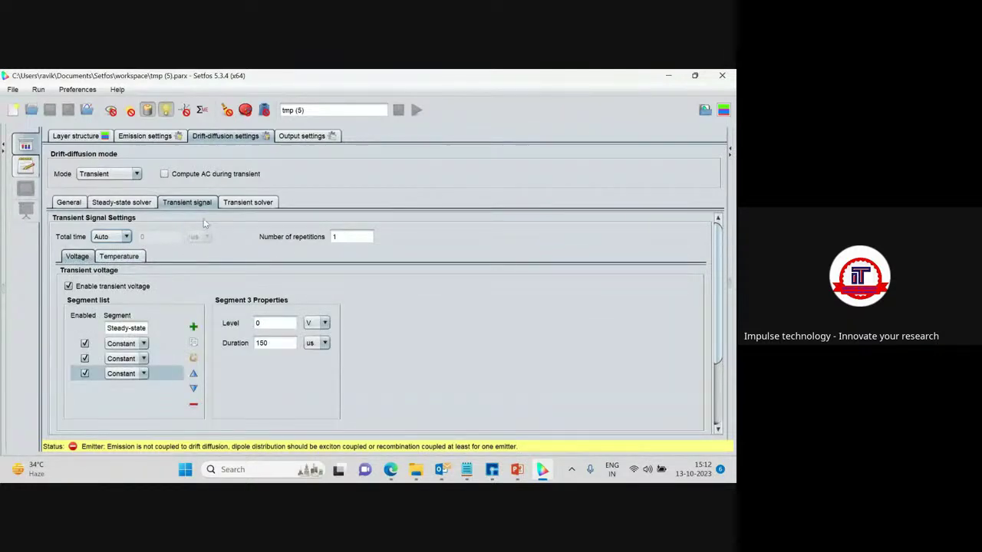
{"action": "left_click", "coordinate": [234, 205]}
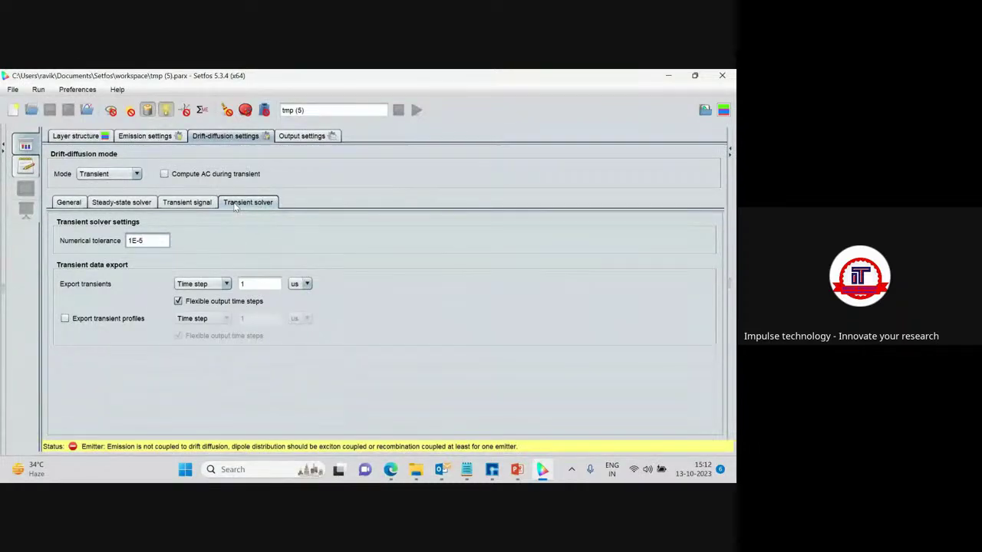
Check the properties of the Gold, MEH-PPV, Calcium and Substrate layers and disable the emission module.
{"action": "left_click", "coordinate": [77, 137]}
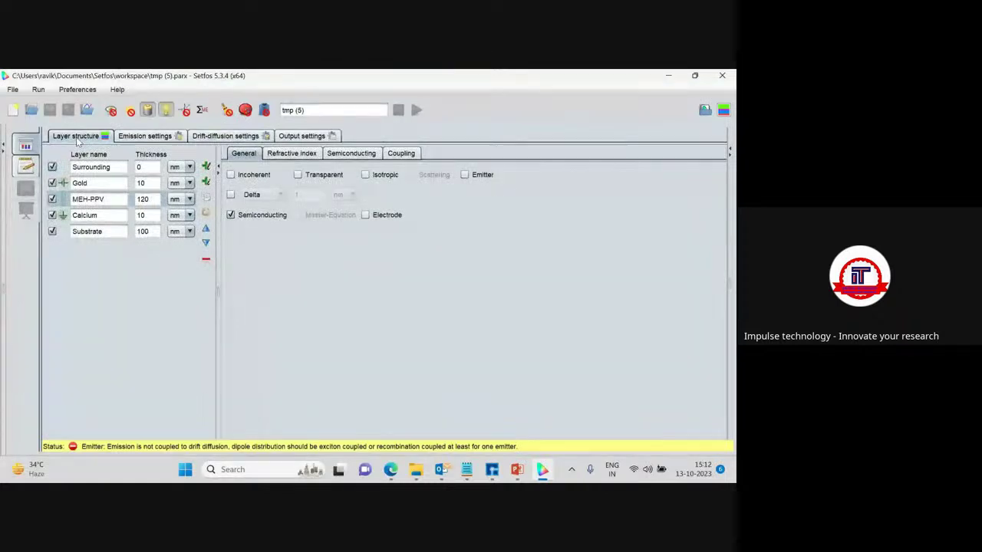
{"action": "left_click", "coordinate": [91, 184]}
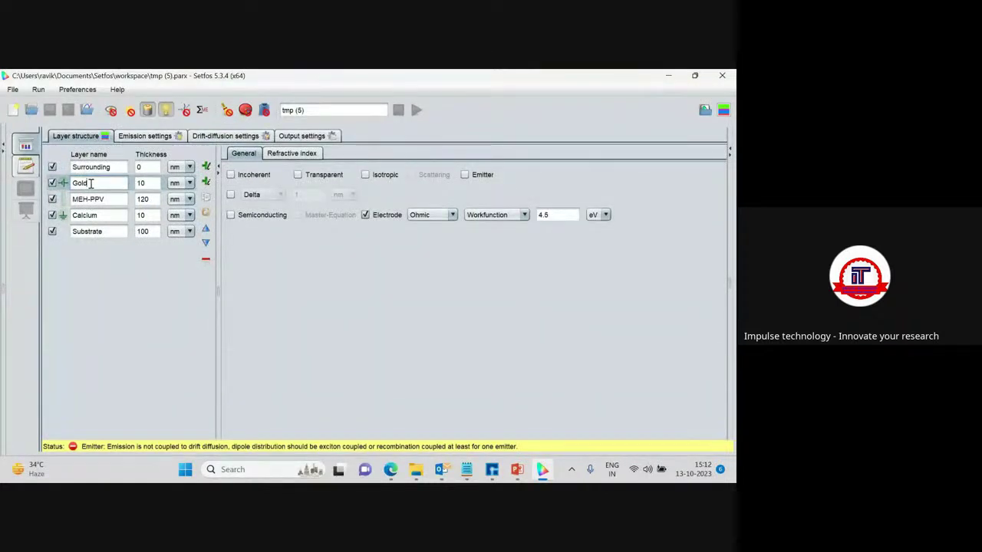
{"action": "left_click", "coordinate": [109, 199]}
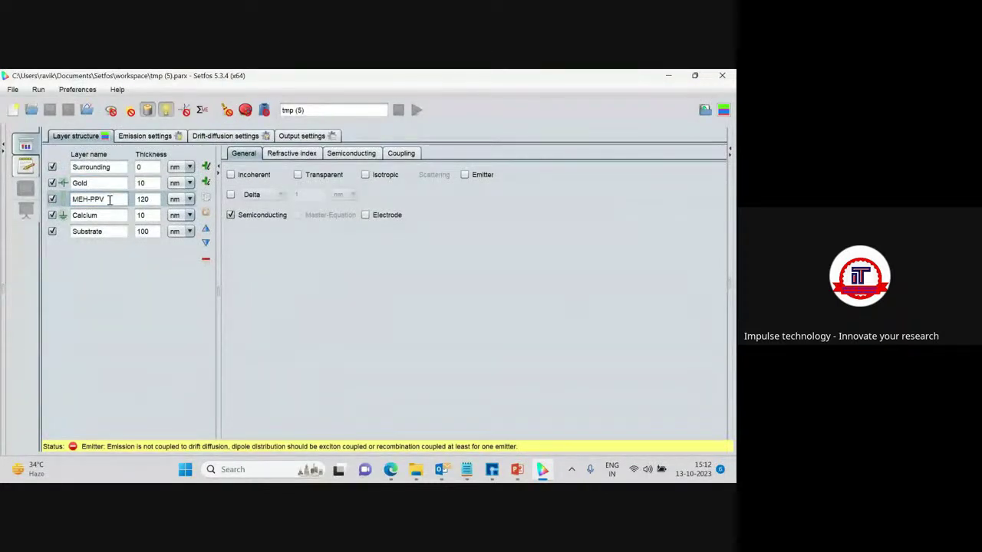
{"action": "left_click", "coordinate": [112, 215]}
{"action": "left_click", "coordinate": [112, 232]}
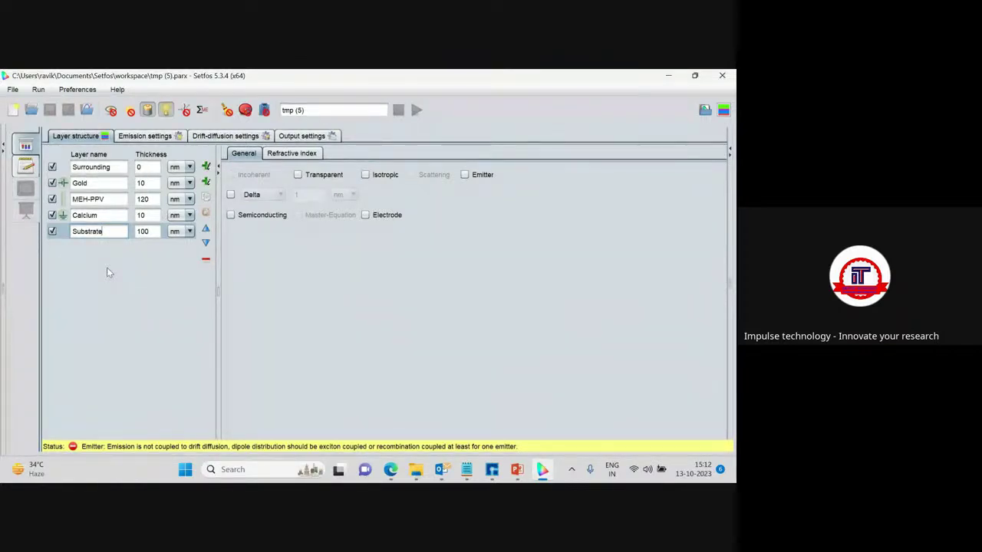
{"action": "left_click", "coordinate": [165, 112]}
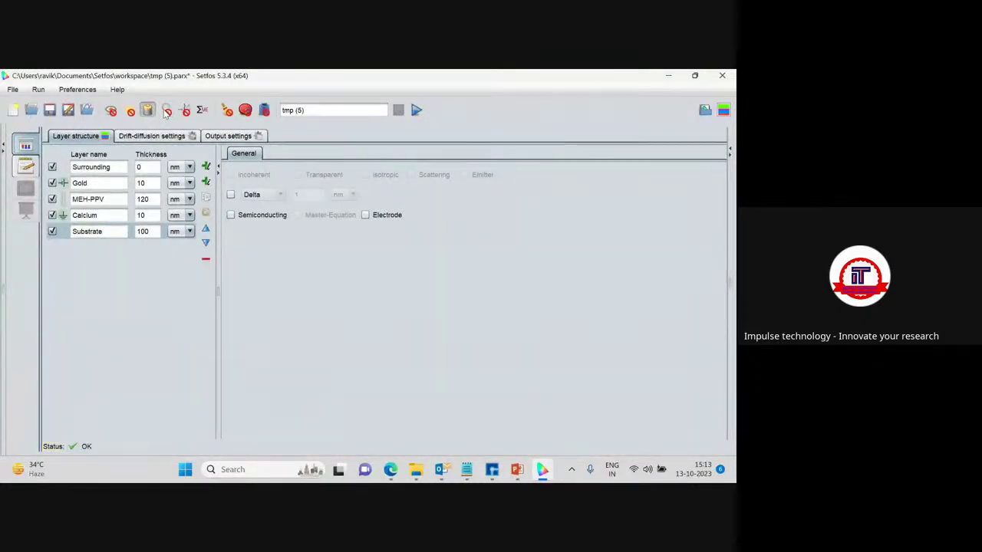
{"action": "left_click", "coordinate": [103, 184]}
{"action": "left_click", "coordinate": [107, 199]}
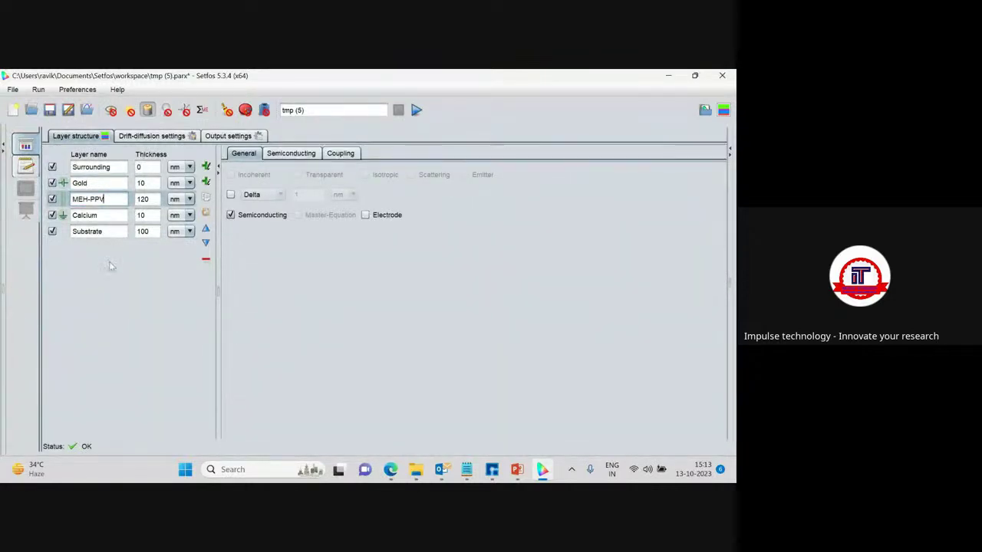
Examine the transient solver export settings, the transient voltage segment list with its steady-state precalculation level, and the transient signal preview.
{"action": "left_click", "coordinate": [146, 136]}
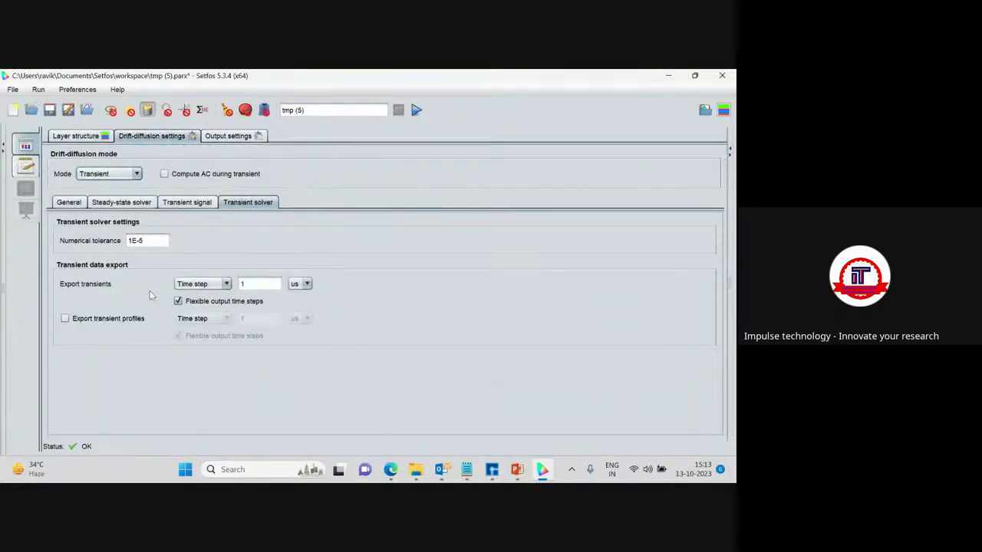
{"action": "left_click", "coordinate": [184, 203]}
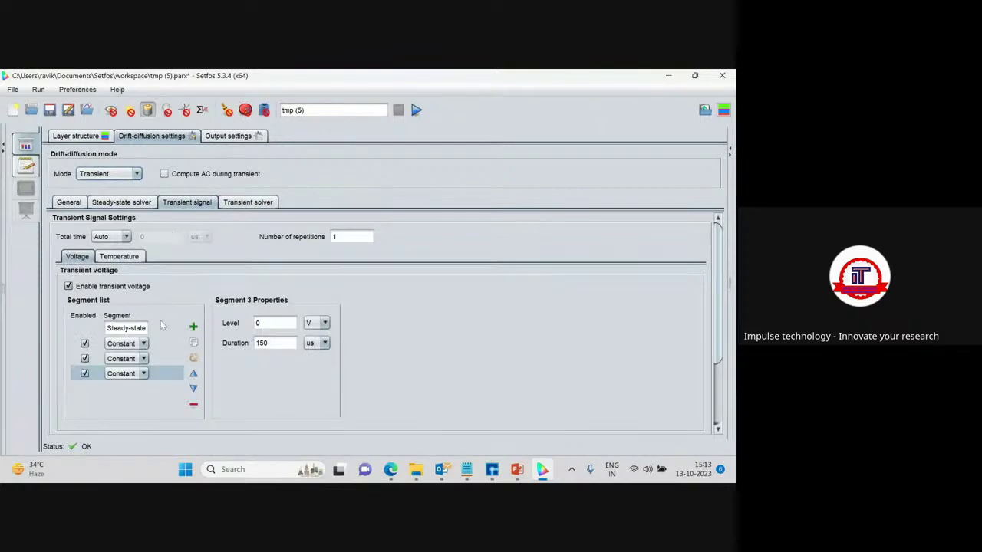
{"action": "scroll", "coordinate": [428, 385], "scroll_direction": "down", "scroll_amount": 3}
{"action": "scroll", "coordinate": [427, 385], "scroll_direction": "down", "scroll_amount": 3}
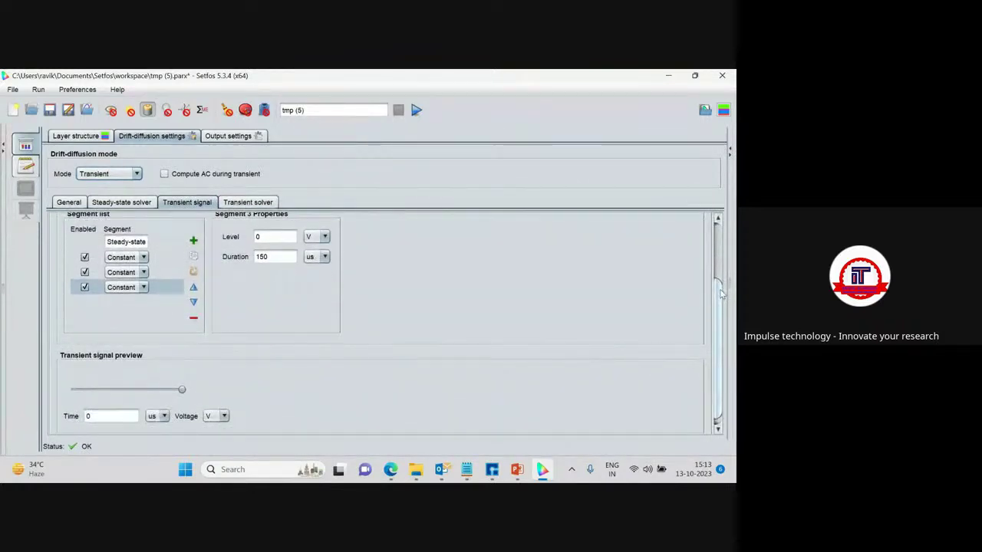
{"action": "scroll", "coordinate": [705, 312], "scroll_direction": "down", "scroll_amount": 1}
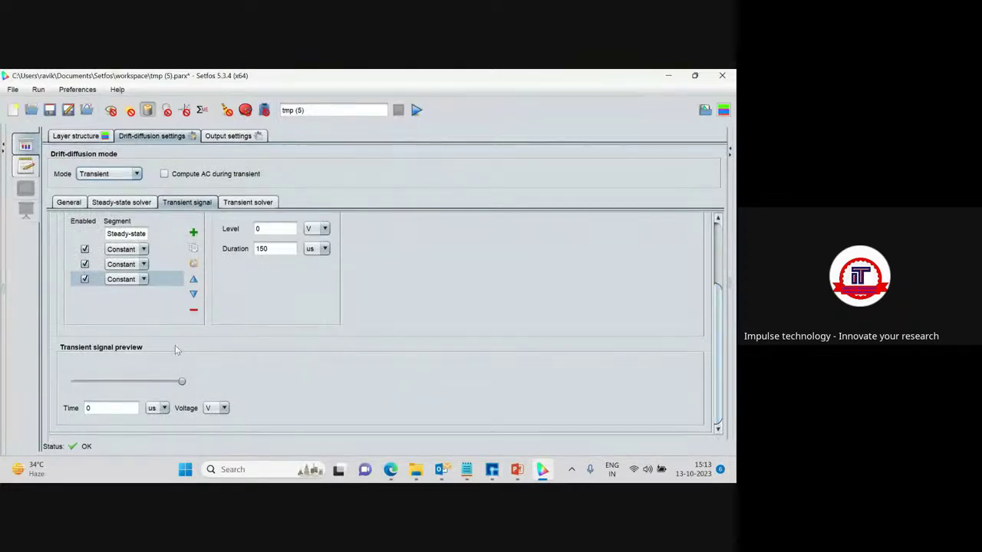
{"action": "scroll", "coordinate": [175, 345], "scroll_direction": "up", "scroll_amount": 3}
{"action": "scroll", "coordinate": [175, 345], "scroll_direction": "up", "scroll_amount": 5}
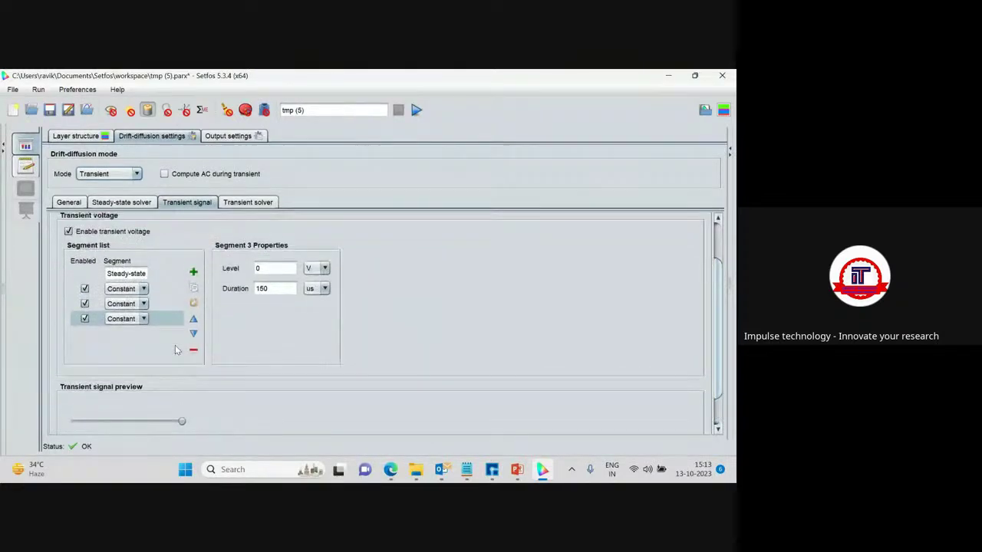
{"action": "scroll", "coordinate": [175, 346], "scroll_direction": "up", "scroll_amount": 2}
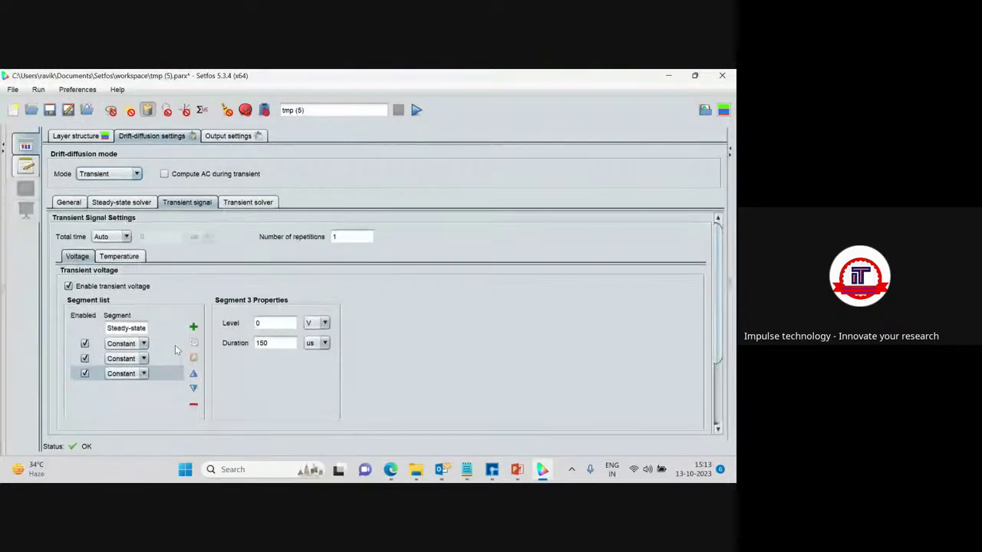
{"action": "left_click", "coordinate": [124, 329]}
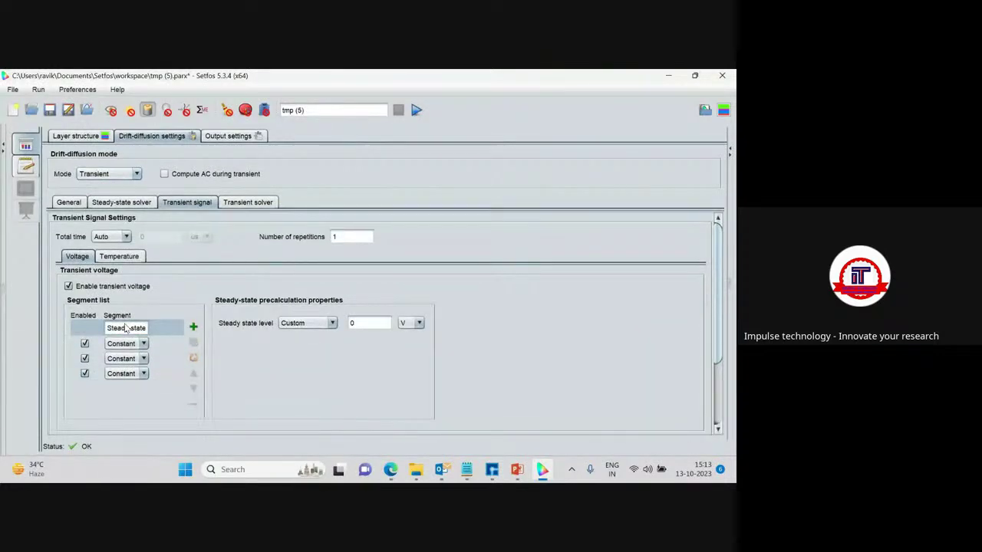
{"action": "scroll", "coordinate": [231, 350], "scroll_direction": "down", "scroll_amount": 3}
{"action": "scroll", "coordinate": [298, 354], "scroll_direction": "down", "scroll_amount": 6}
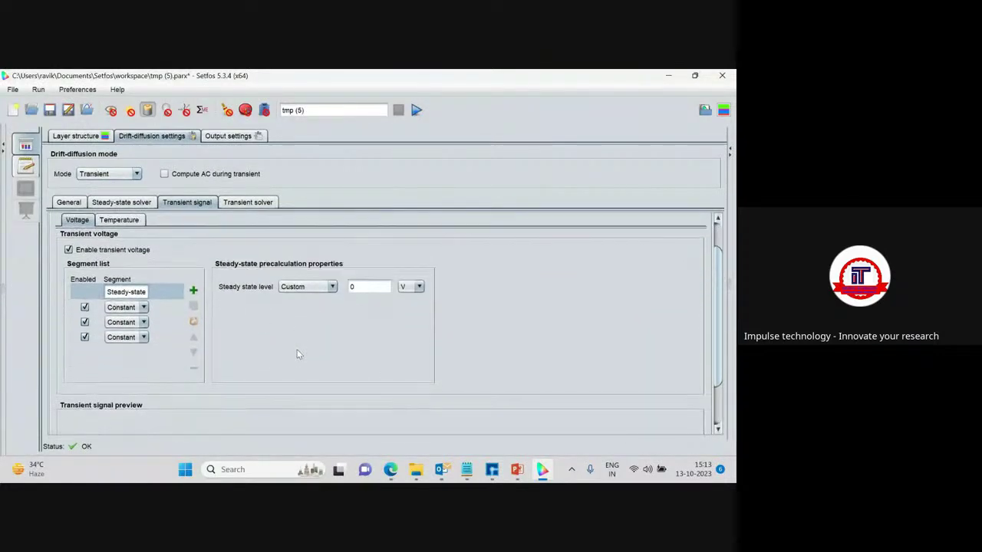
{"action": "scroll", "coordinate": [299, 355], "scroll_direction": "down", "scroll_amount": 1}
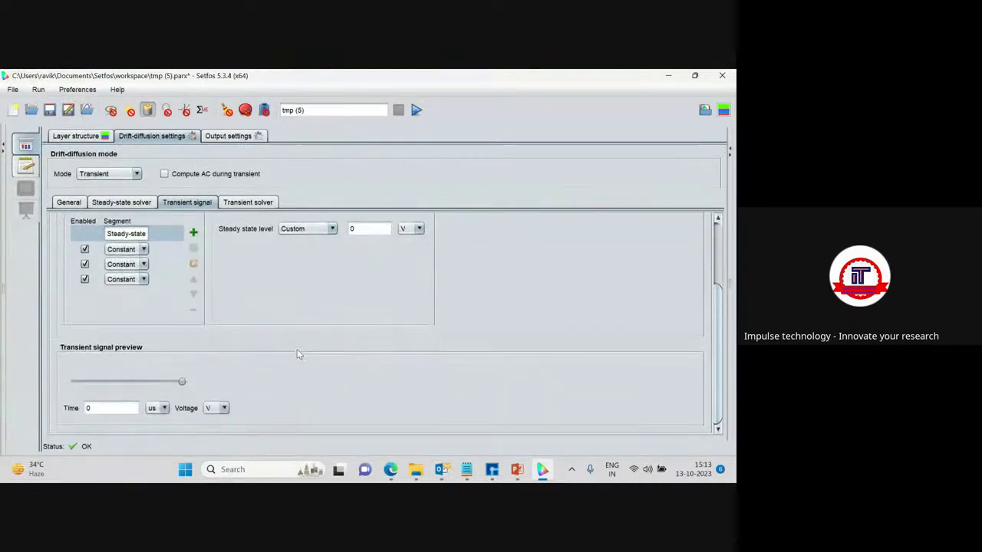
Check the properties of the MEH-PPV, Gold, Substrate and Calcium layers and try enabling the emission module.
{"action": "scroll", "coordinate": [717, 304], "scroll_direction": "up", "scroll_amount": 9}
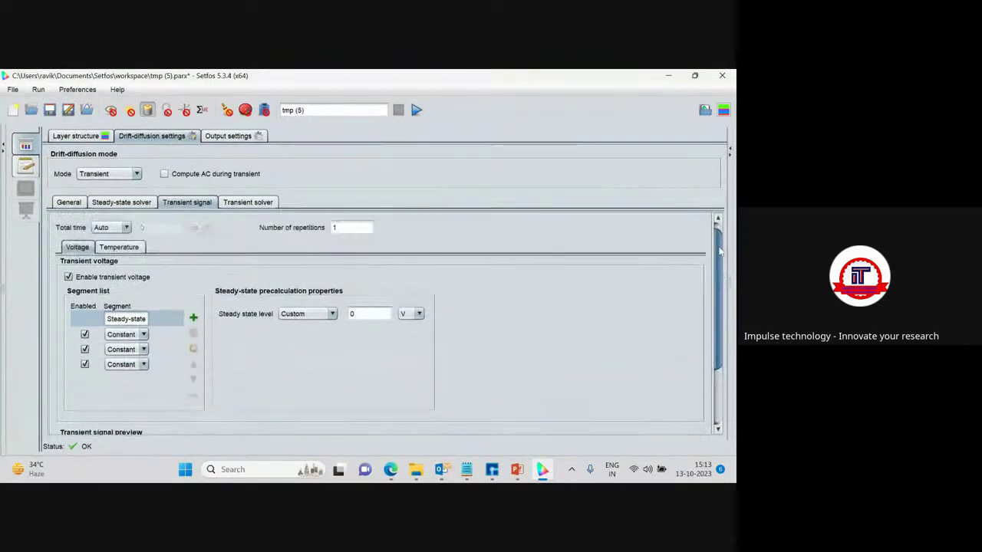
{"action": "left_click", "coordinate": [75, 136]}
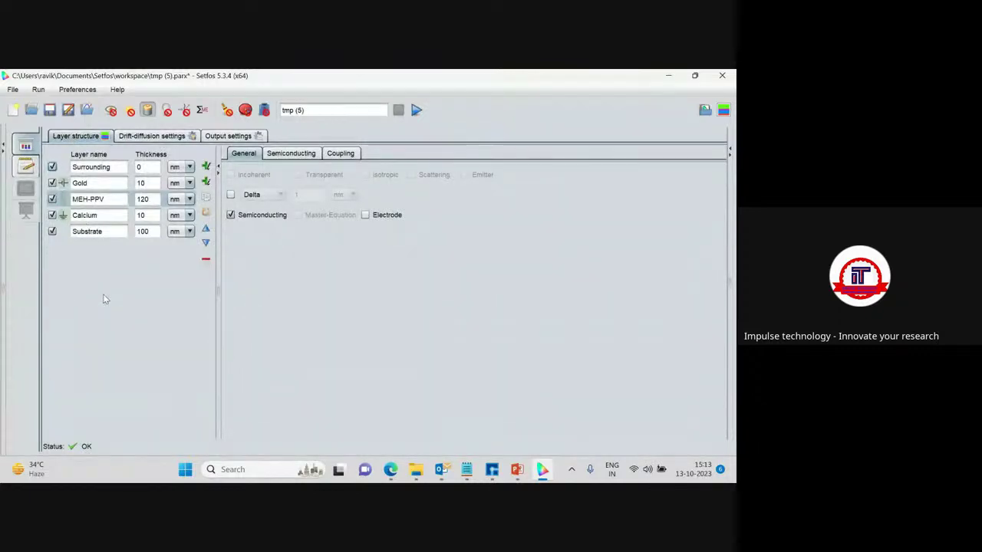
{"action": "left_click", "coordinate": [102, 200]}
{"action": "left_click", "coordinate": [112, 184]}
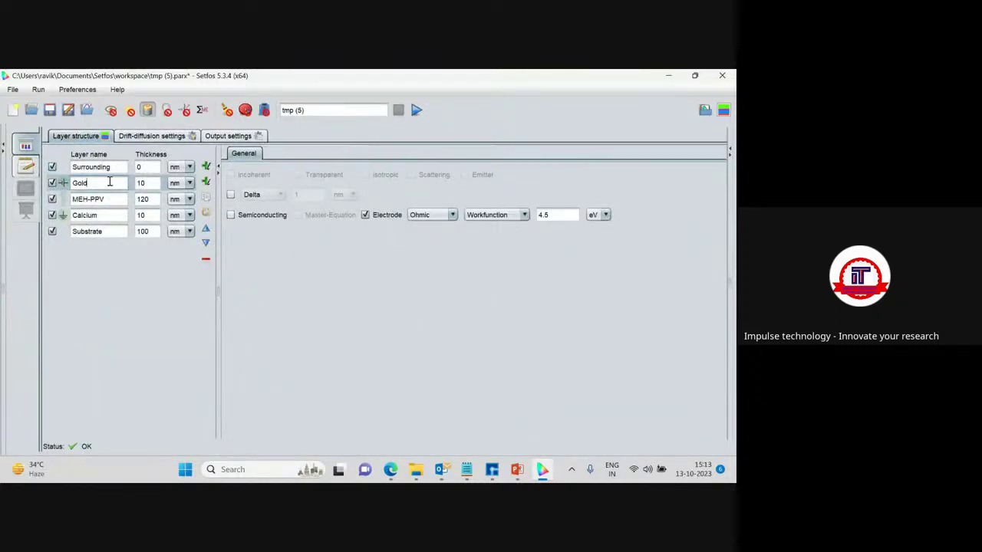
{"action": "left_click", "coordinate": [112, 231]}
{"action": "left_click", "coordinate": [106, 215]}
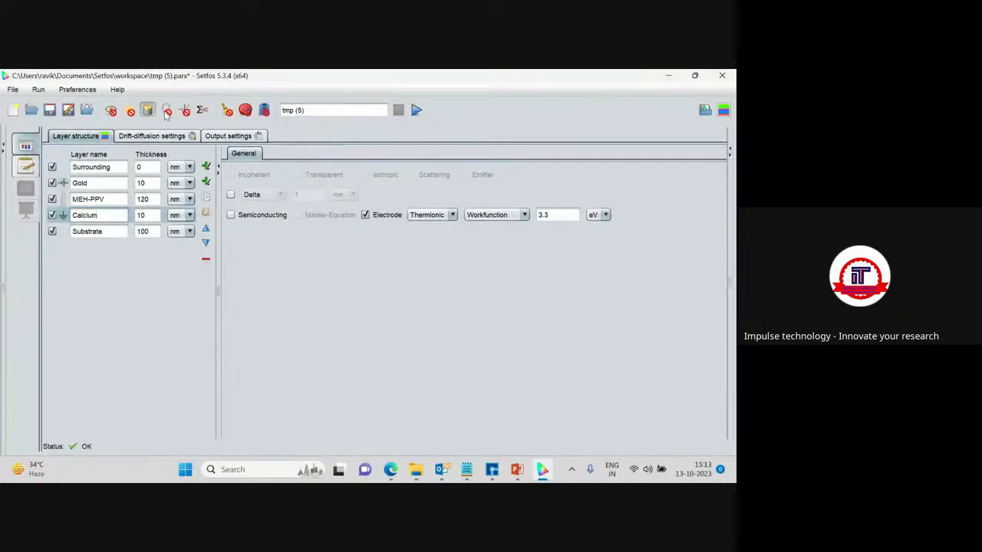
{"action": "left_click", "coordinate": [165, 110]}
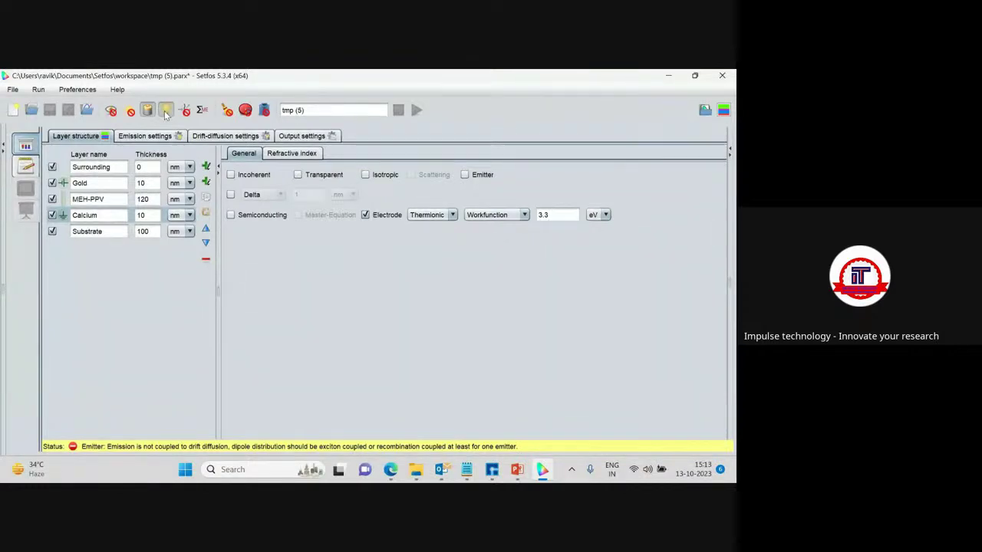
{"action": "left_click", "coordinate": [165, 112]}
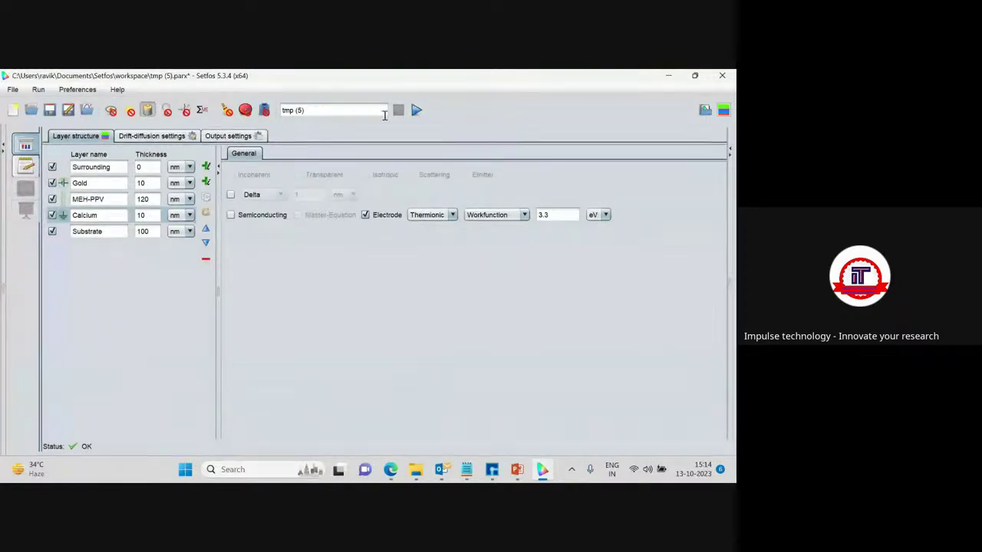
Name the simulation transient_solver and run it.
{"action": "left_click_drag", "start_coordinate": [322, 113], "coordinate": [278, 113]}
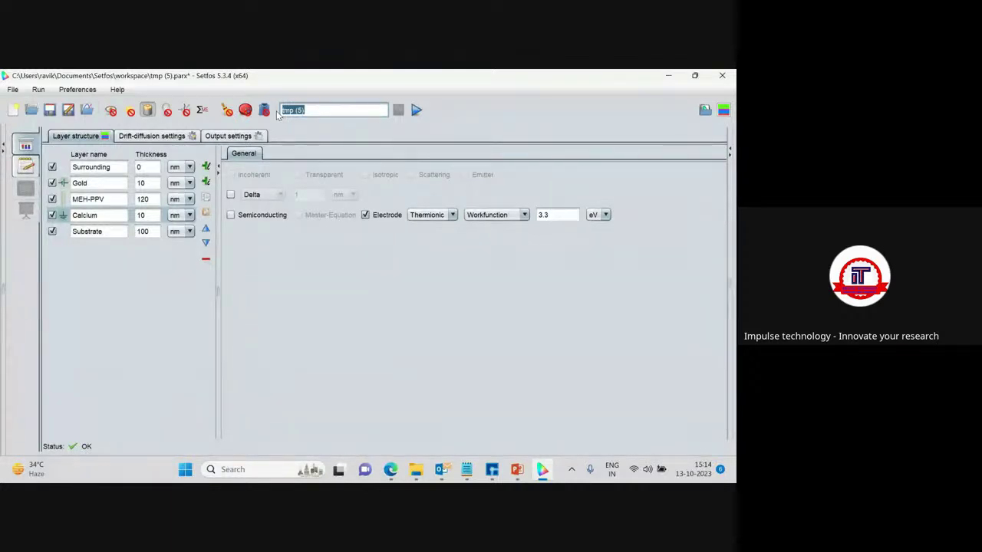
{"action": "type", "text": "transient"}
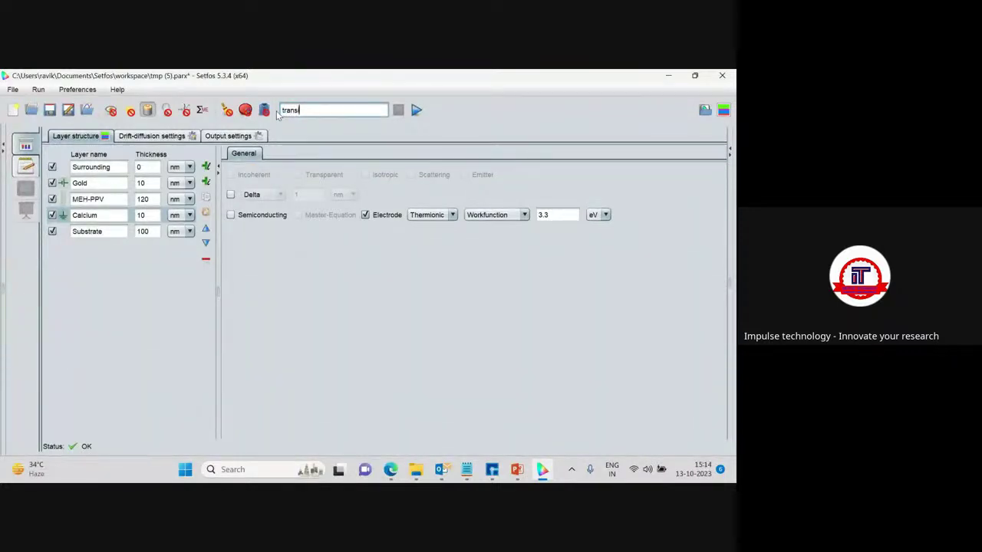
{"action": "type", "text": "_solver"}
{"action": "left_click", "coordinate": [417, 110]}
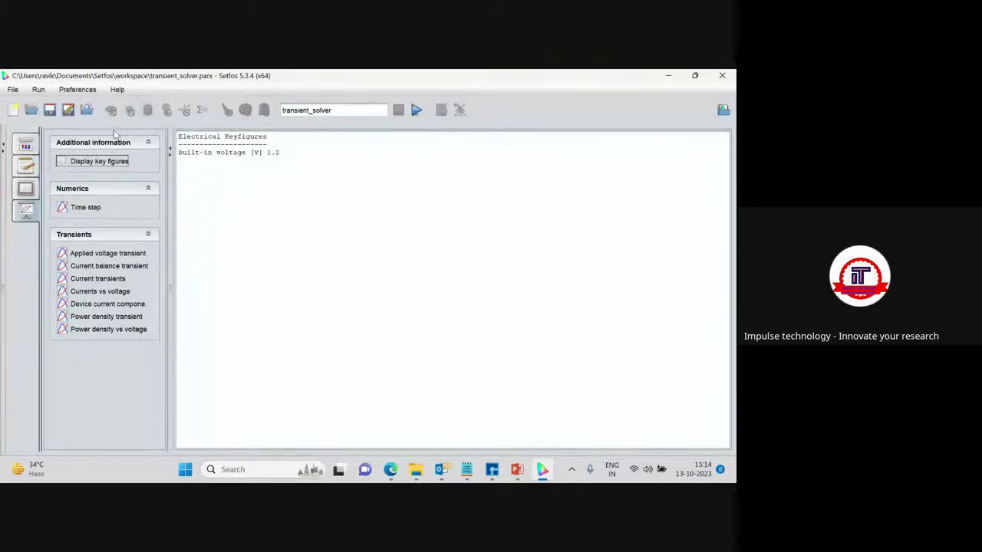
Examine the applied voltage, current balance, current, current-voltage, device current component and power density plots.
{"action": "left_click", "coordinate": [103, 255]}
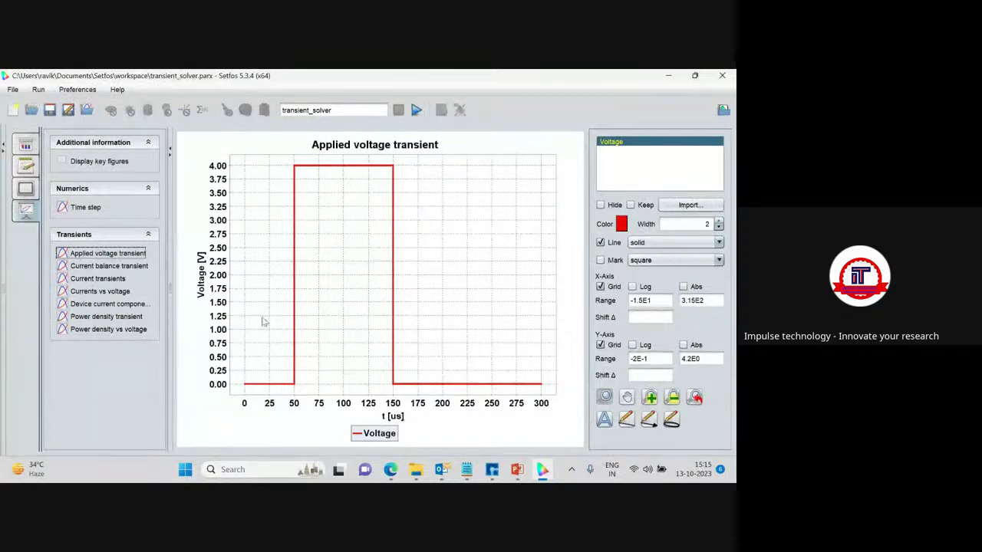
{"action": "left_click", "coordinate": [100, 267]}
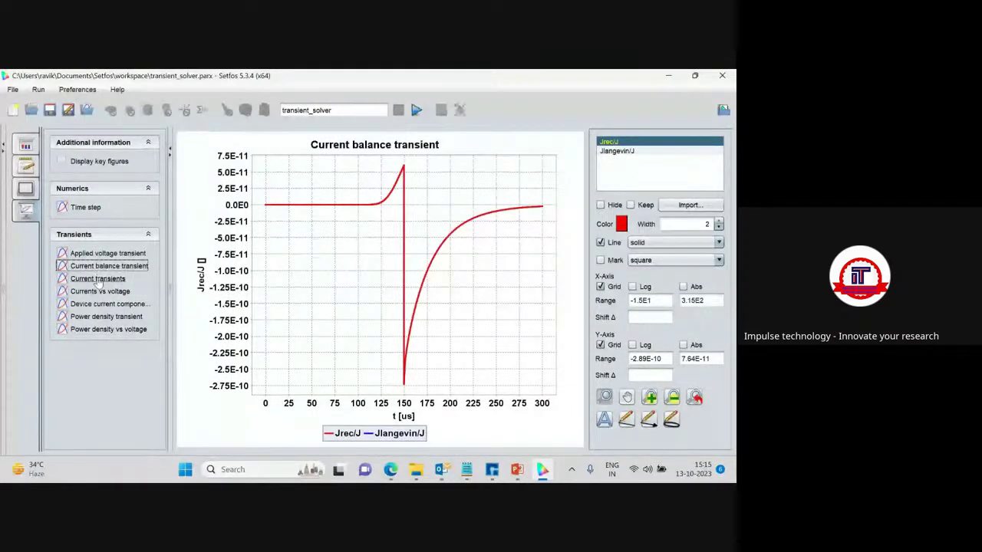
{"action": "left_click", "coordinate": [97, 279]}
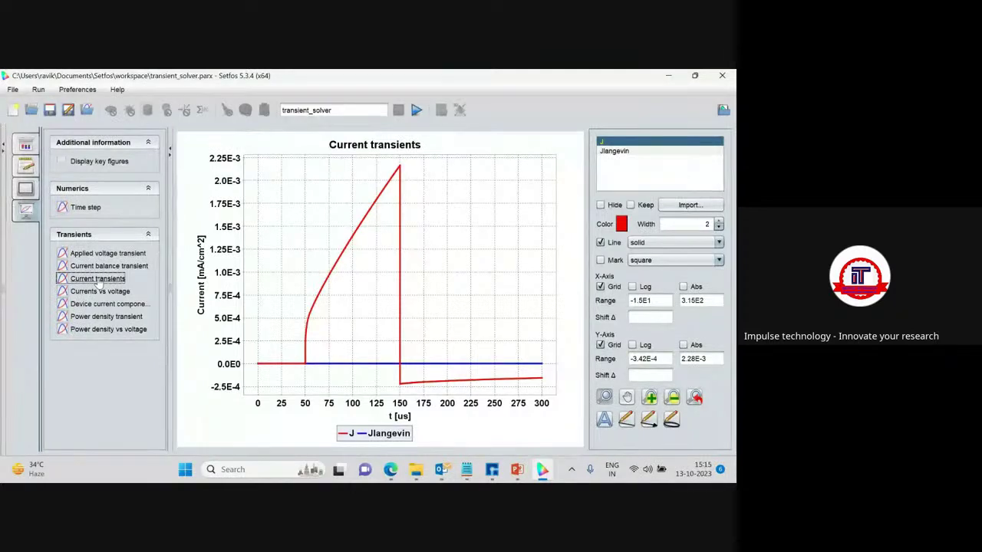
{"action": "left_click", "coordinate": [89, 292]}
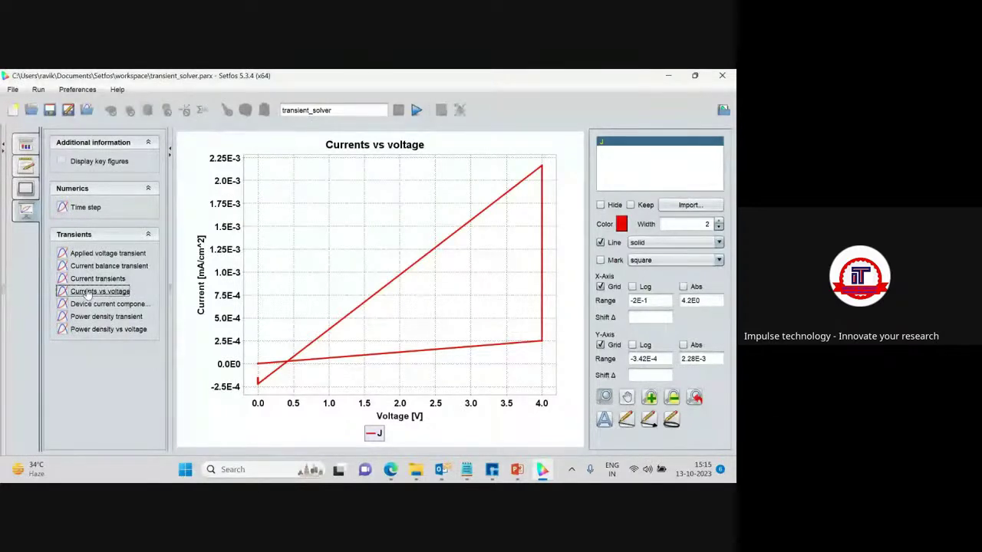
{"action": "left_click", "coordinate": [93, 304]}
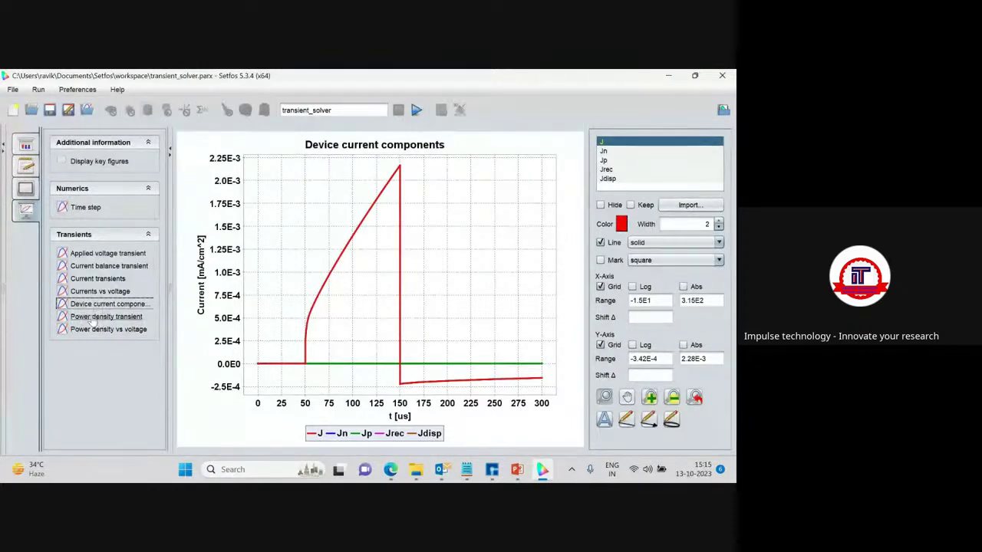
{"action": "left_click", "coordinate": [100, 321]}
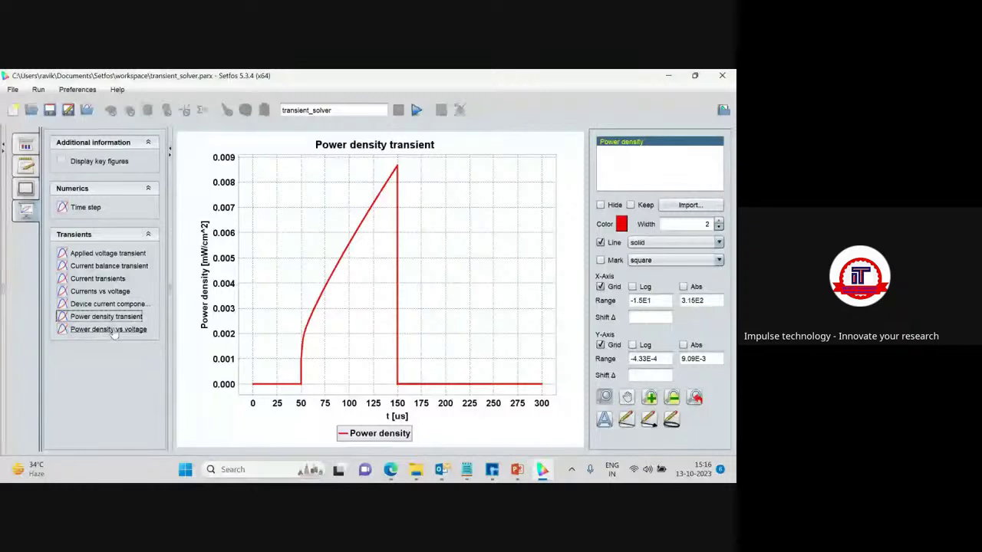
{"action": "left_click", "coordinate": [112, 329]}
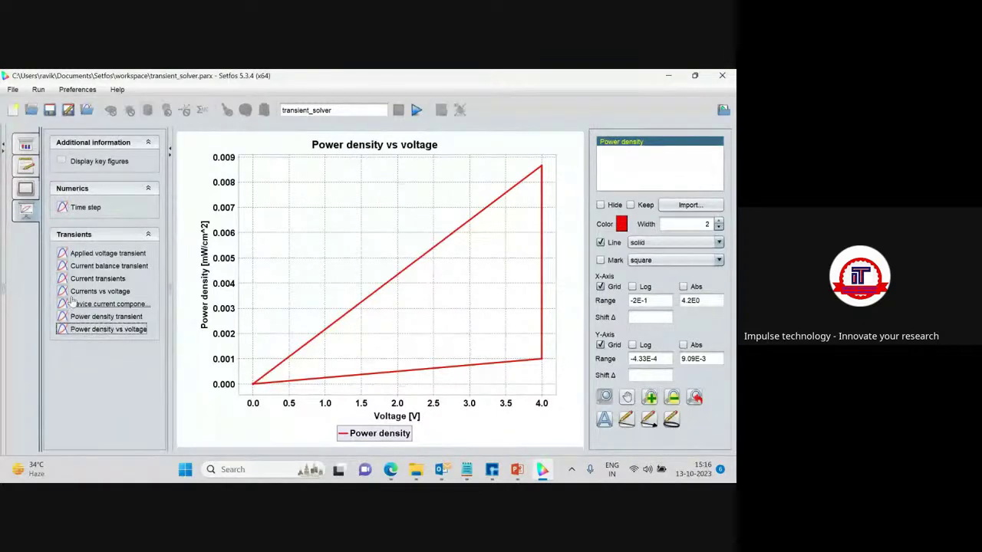
Return to the simulation setup, enable the parameter sweep and browse the Electrical, Layer and Electrode sweep parameters.
{"action": "left_click", "coordinate": [29, 148]}
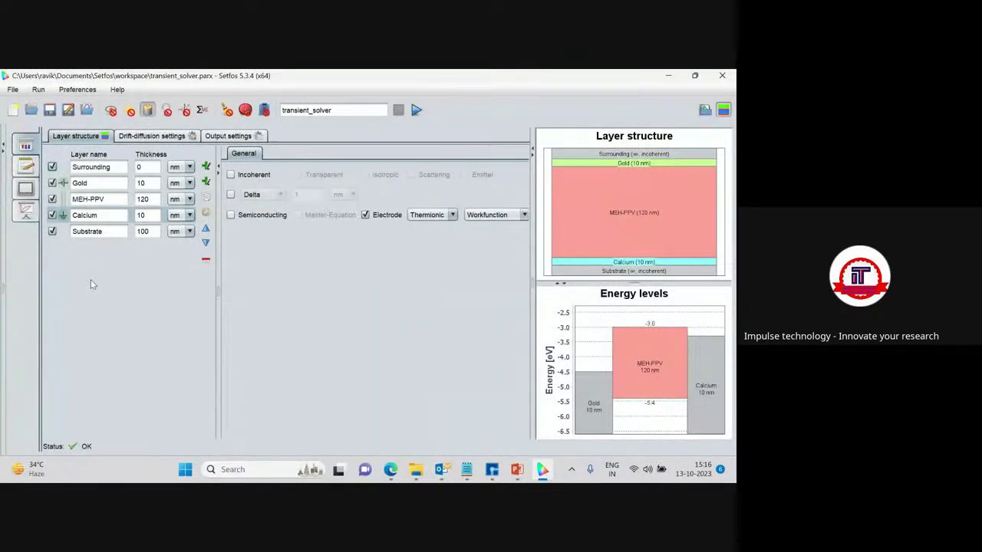
{"action": "left_click", "coordinate": [225, 112]}
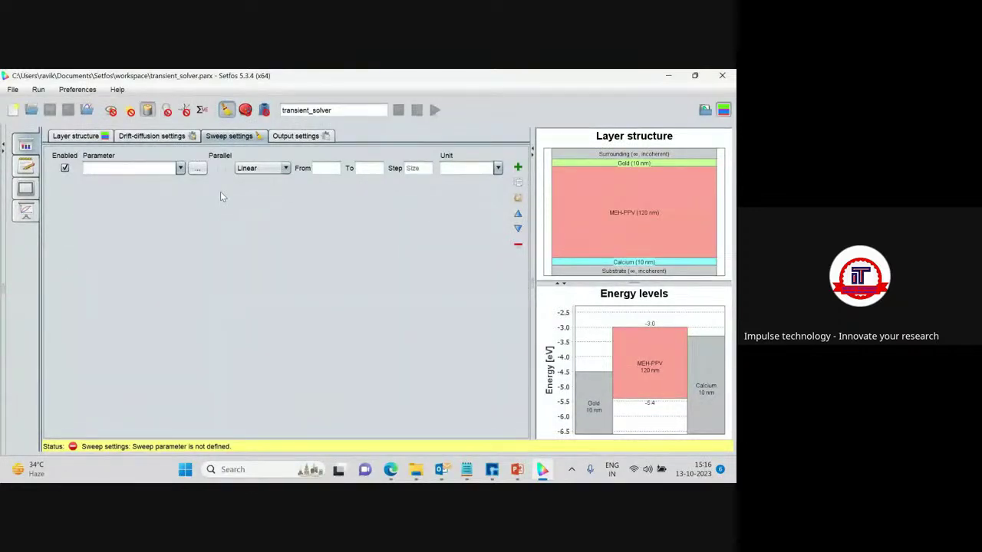
{"action": "left_click", "coordinate": [199, 168]}
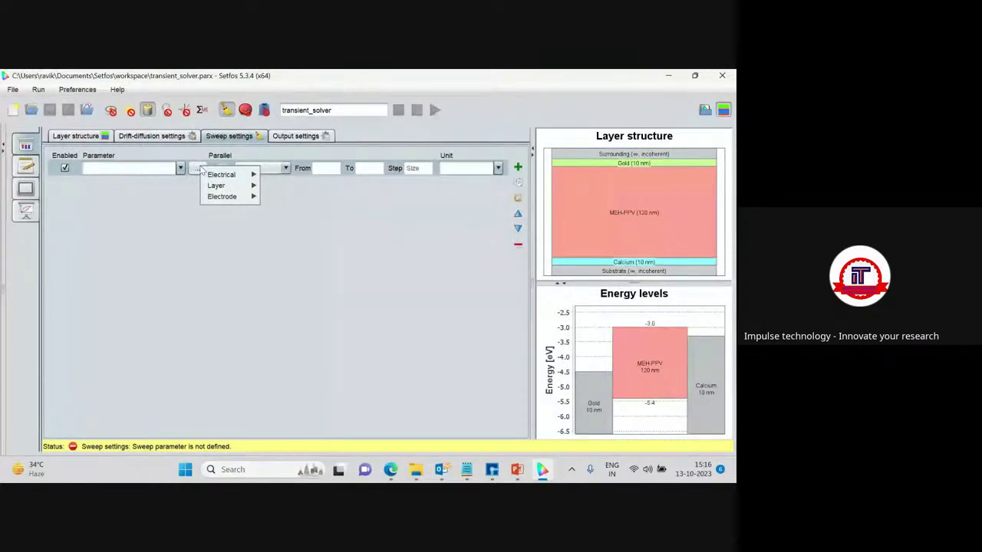
{"action": "mouse_move", "coordinate": [233, 177]}
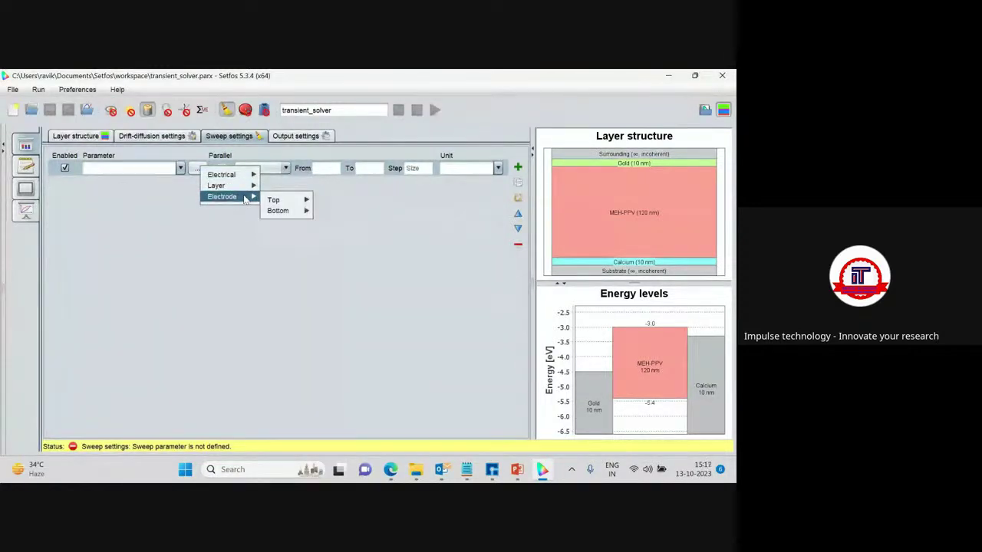
{"action": "left_click", "coordinate": [175, 219]}
{"action": "left_click", "coordinate": [198, 169]}
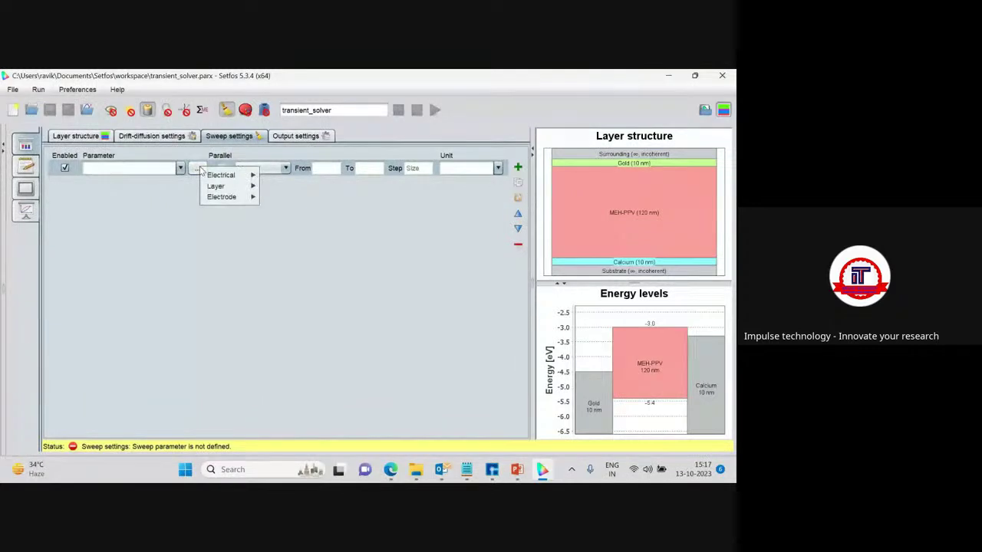
{"action": "mouse_move", "coordinate": [235, 178]}
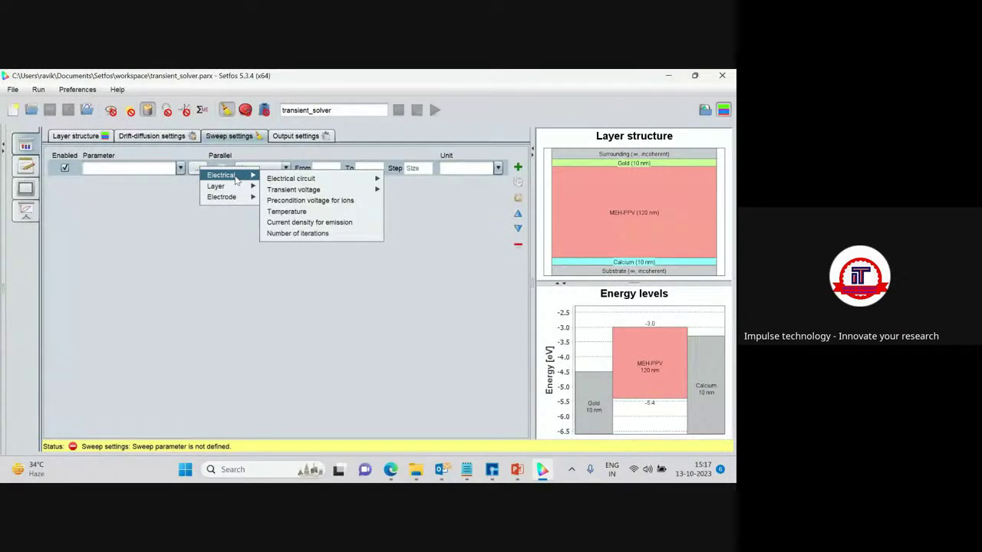
{"action": "left_click", "coordinate": [177, 220]}
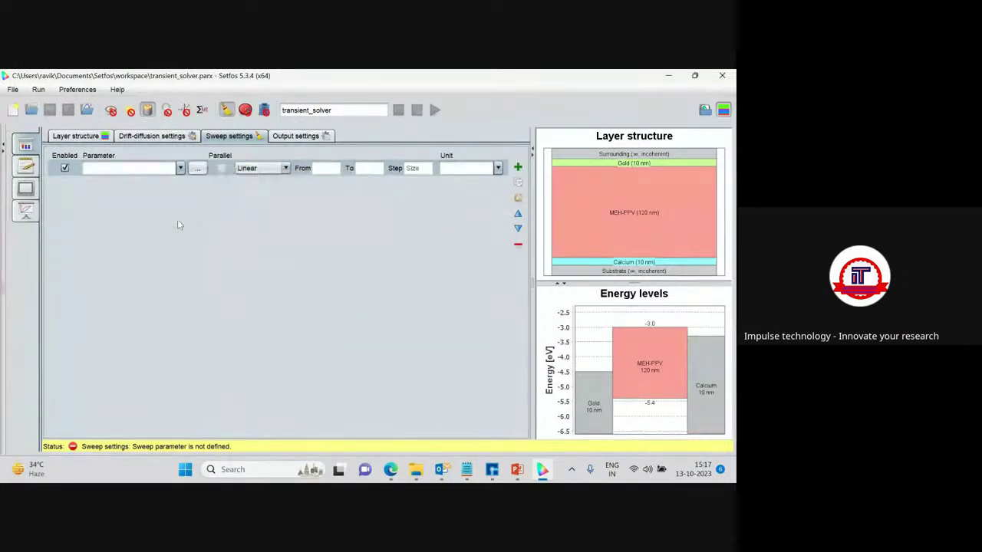
Switch the drift-diffusion mode from Transient to Steady-state and review the general and steady-state solver settings.
{"action": "left_click", "coordinate": [148, 136]}
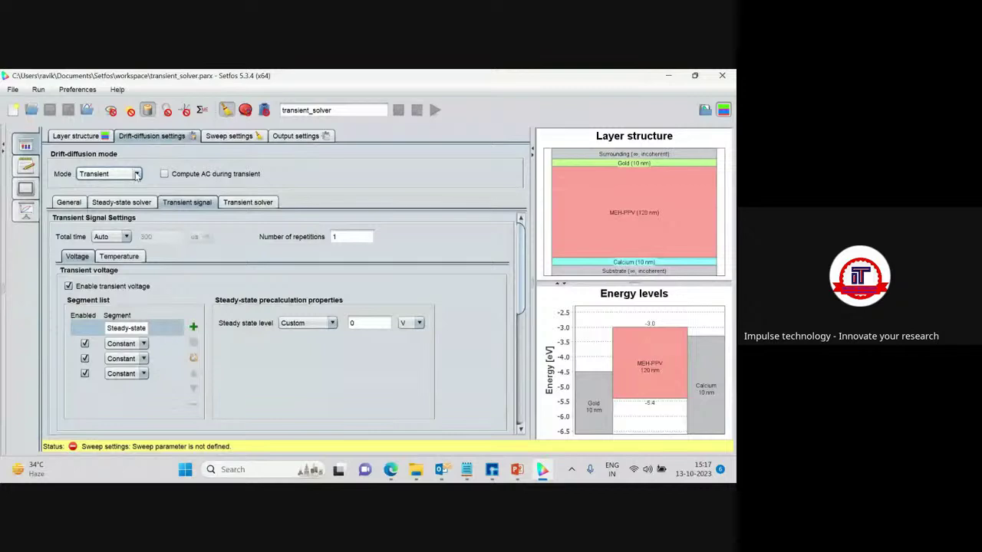
{"action": "left_click", "coordinate": [137, 174]}
{"action": "left_click", "coordinate": [104, 185]}
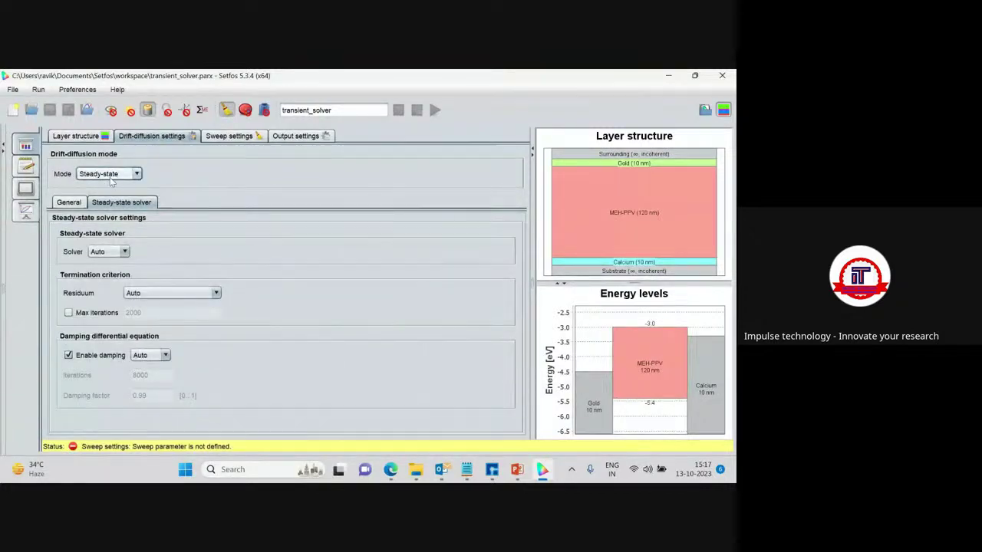
{"action": "left_click", "coordinate": [72, 204]}
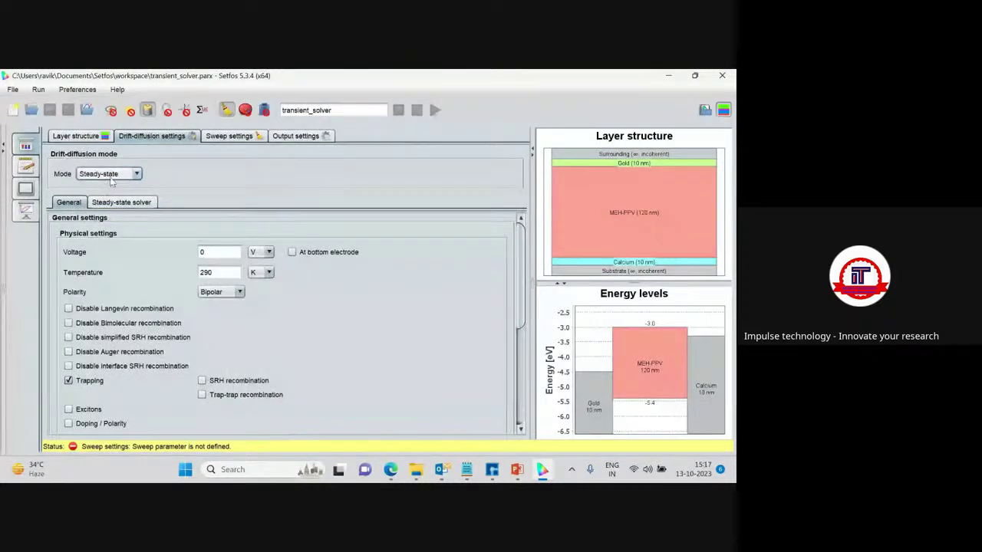
{"action": "left_click", "coordinate": [124, 204]}
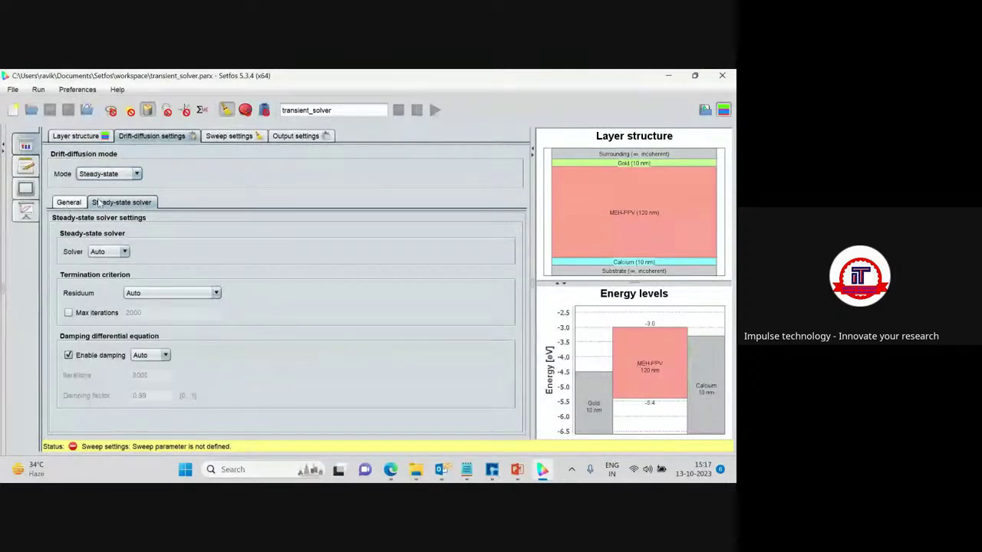
Disable the parameter sweep, discarding the invalid parameters, and set the drift-diffusion mode to Steady-state.
{"action": "left_click", "coordinate": [226, 111]}
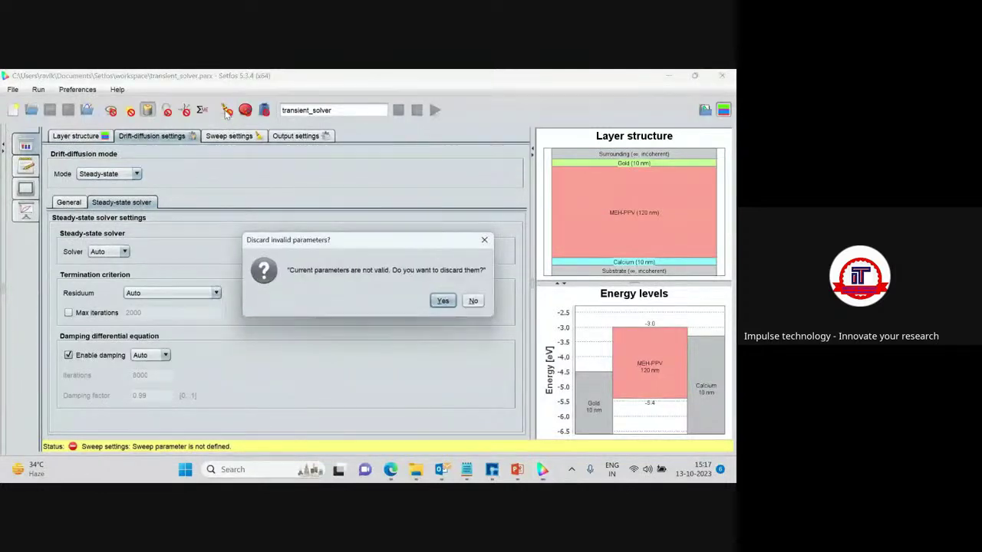
{"action": "left_click", "coordinate": [444, 301]}
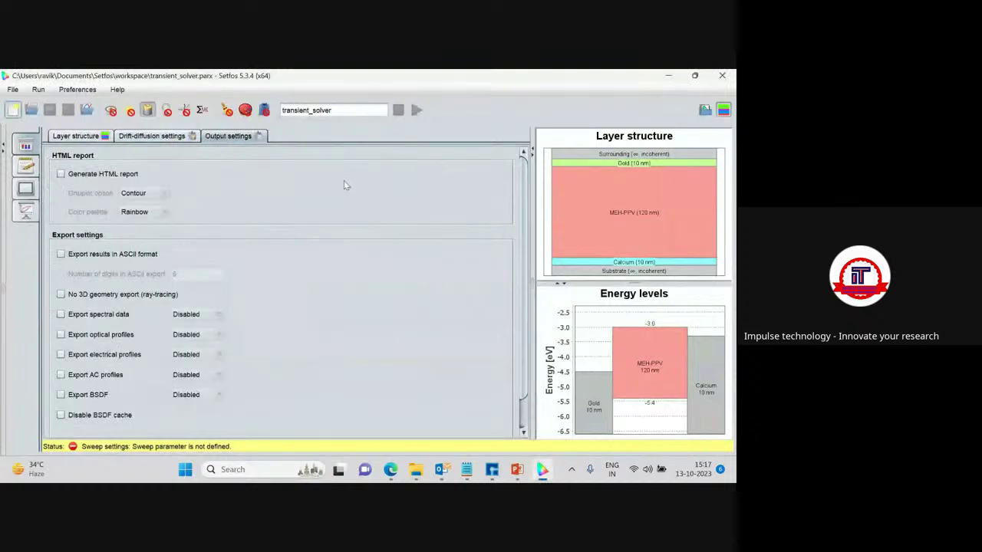
{"action": "left_click", "coordinate": [151, 136]}
{"action": "left_click", "coordinate": [136, 174]}
{"action": "left_click", "coordinate": [98, 186]}
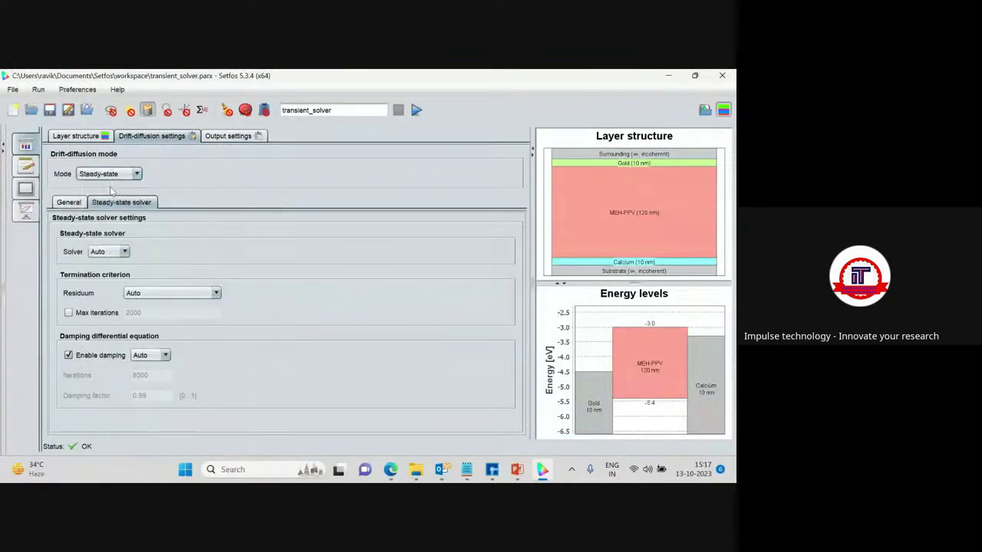
Enable a parameter sweep and browse the electrical, layer and electrode parameters available for it.
{"action": "left_click", "coordinate": [226, 110]}
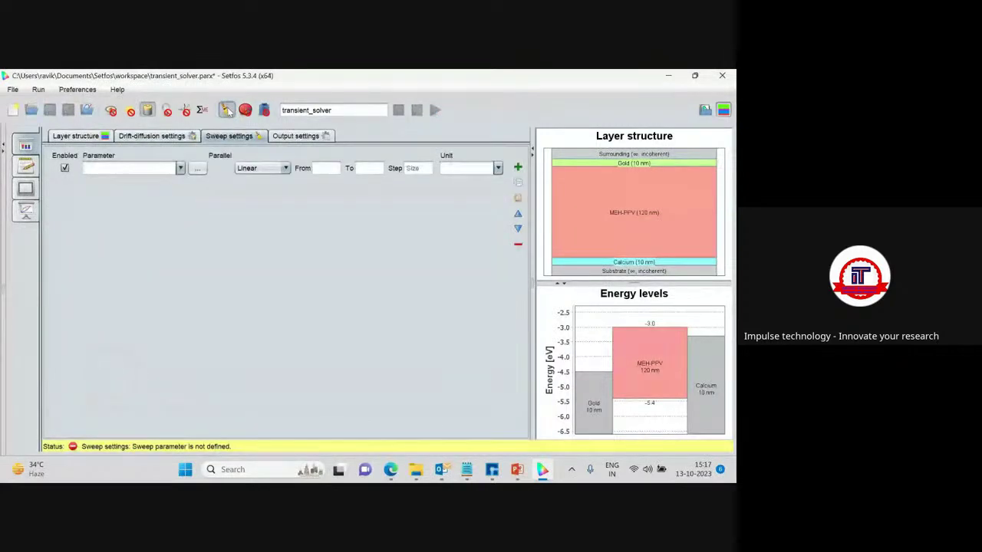
{"action": "left_click", "coordinate": [198, 169]}
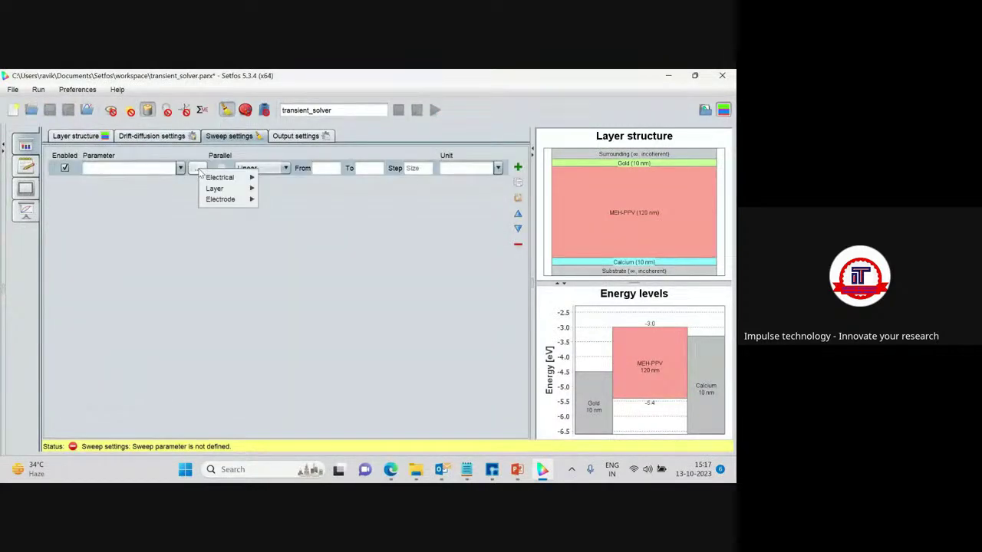
{"action": "mouse_move", "coordinate": [218, 181]}
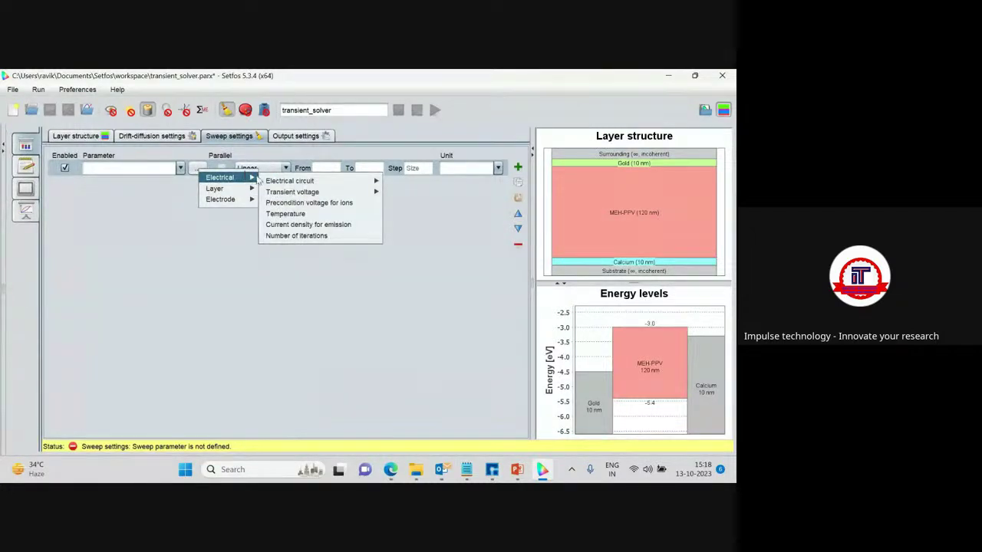
{"action": "mouse_move", "coordinate": [281, 183]}
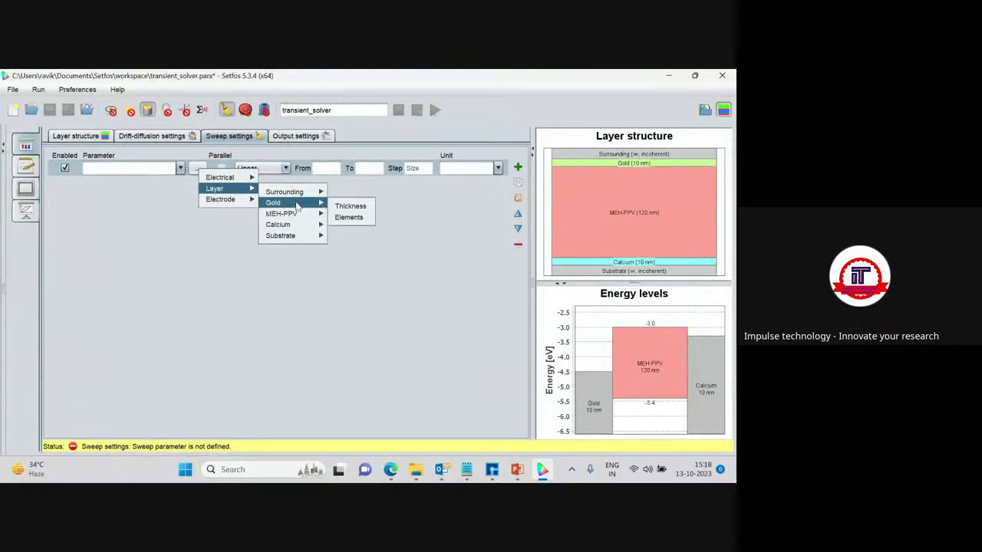
{"action": "mouse_move", "coordinate": [305, 219]}
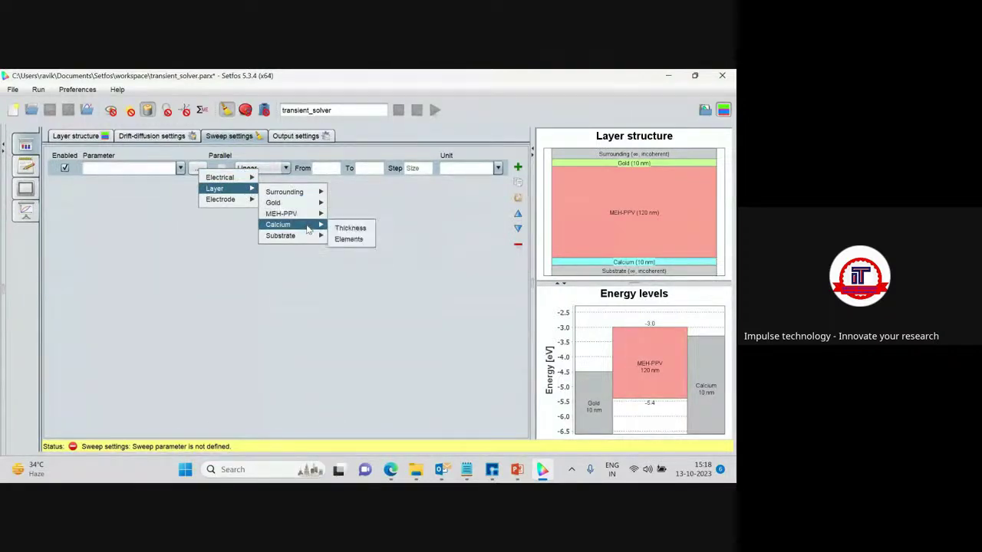
{"action": "mouse_move", "coordinate": [249, 204]}
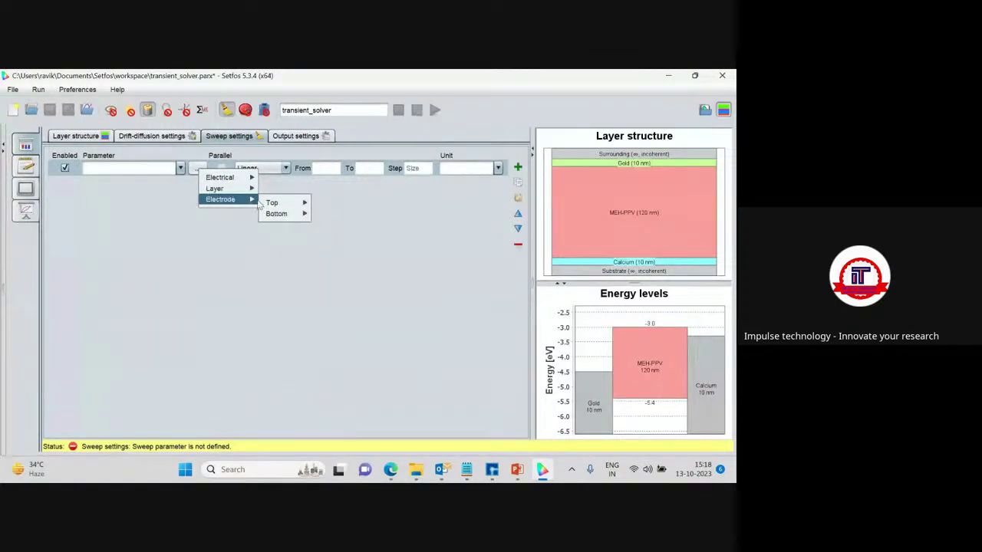
{"action": "left_click", "coordinate": [220, 225]}
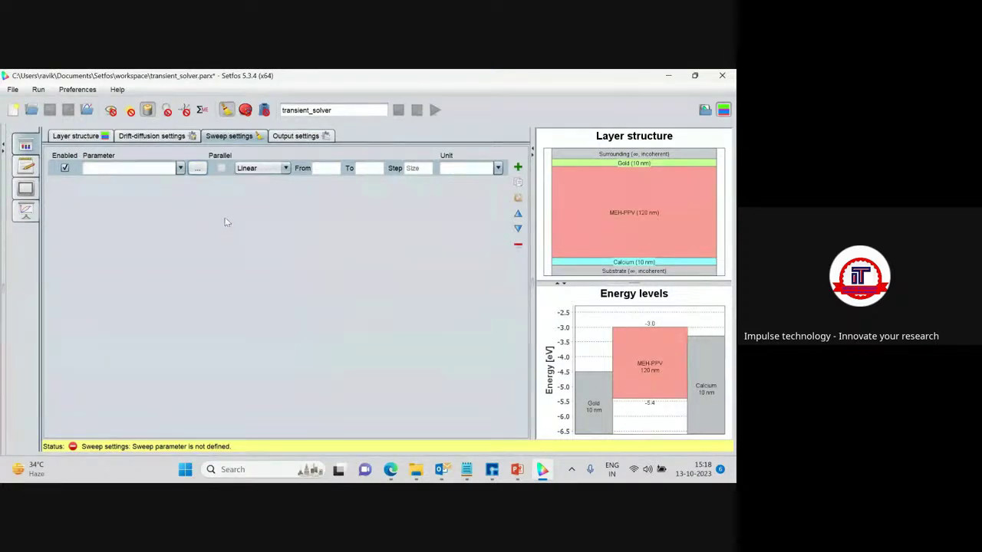
Search the sweep parameters for "vol" and choose Voltage as the parameter to sweep.
{"action": "left_click", "coordinate": [198, 168]}
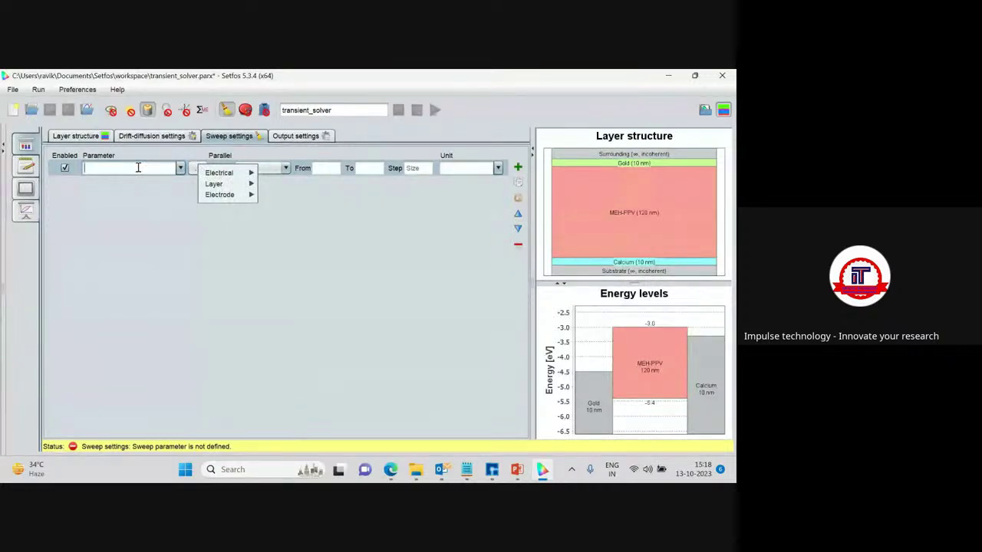
{"action": "type", "text": "vo"}
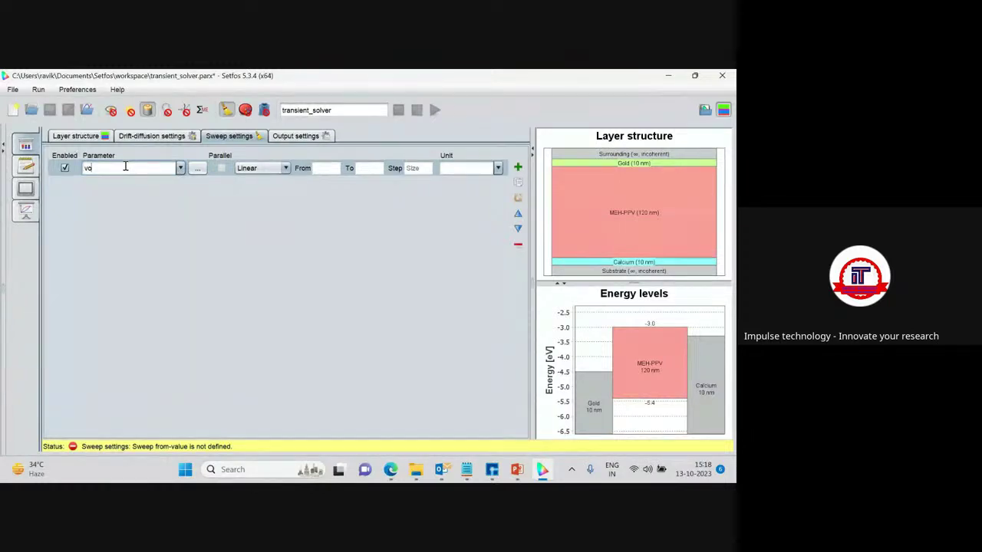
{"action": "type", "text": "l"}
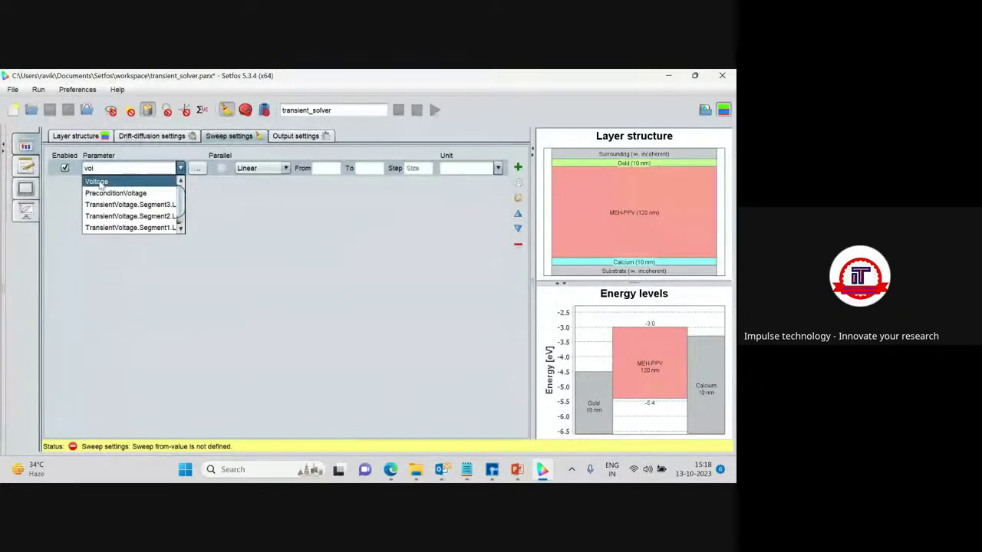
{"action": "left_click", "coordinate": [100, 182]}
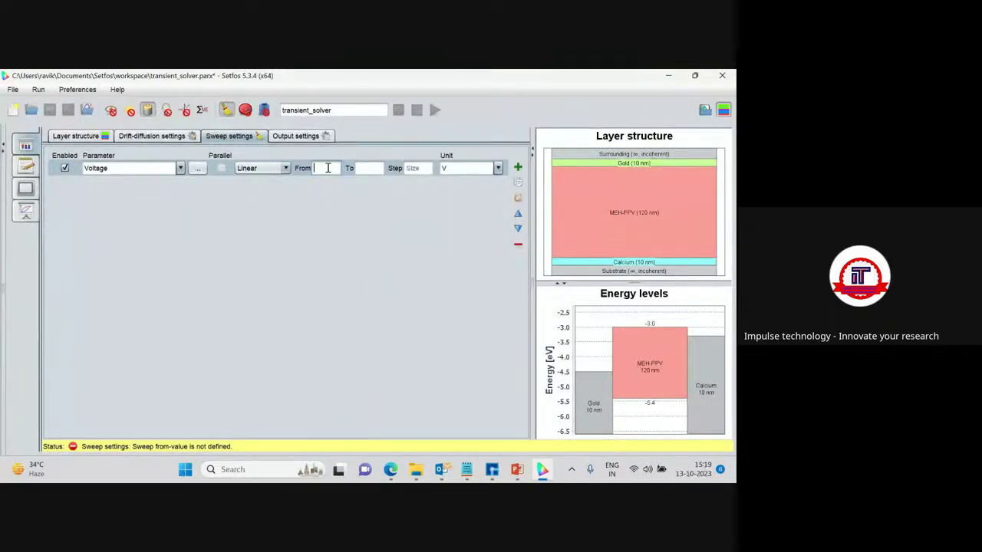
Set the linear voltage sweep from 10 to 100 V with a step of 5 V and run the simulation.
{"action": "type", "text": "10"}
{"action": "left_click", "coordinate": [365, 169]}
{"action": "type", "text": "100"}
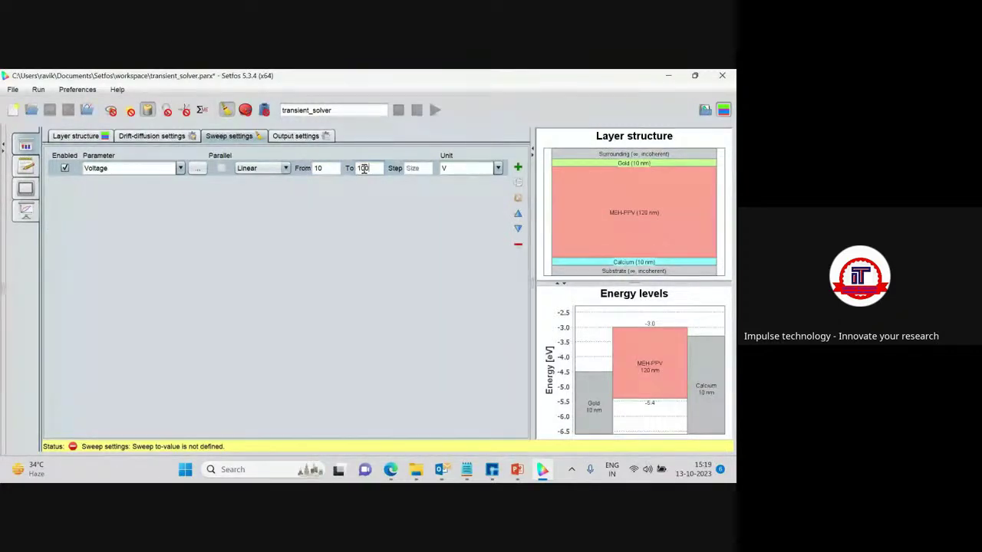
{"action": "left_click", "coordinate": [418, 168]}
{"action": "left_click", "coordinate": [418, 168]}
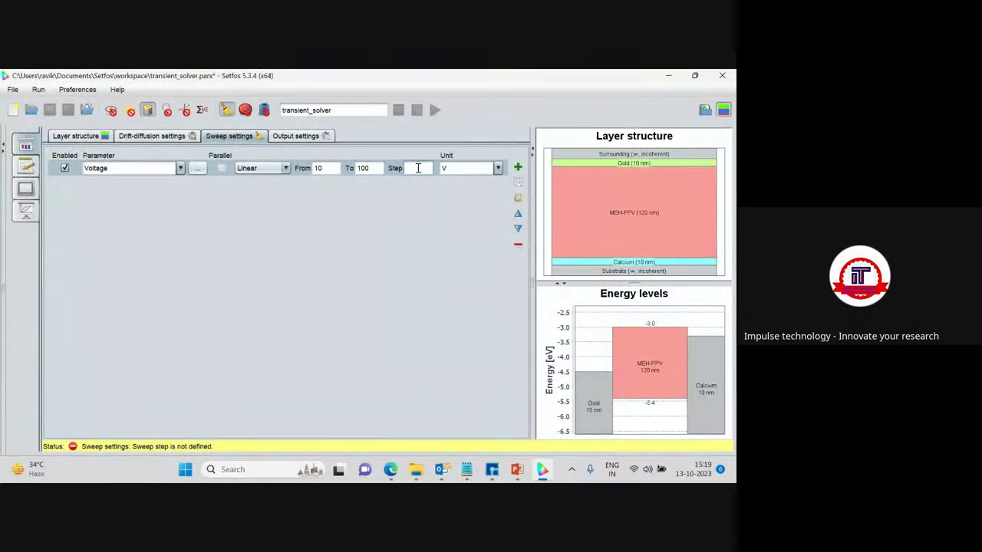
{"action": "type", "text": "5"}
{"action": "left_click", "coordinate": [418, 168]}
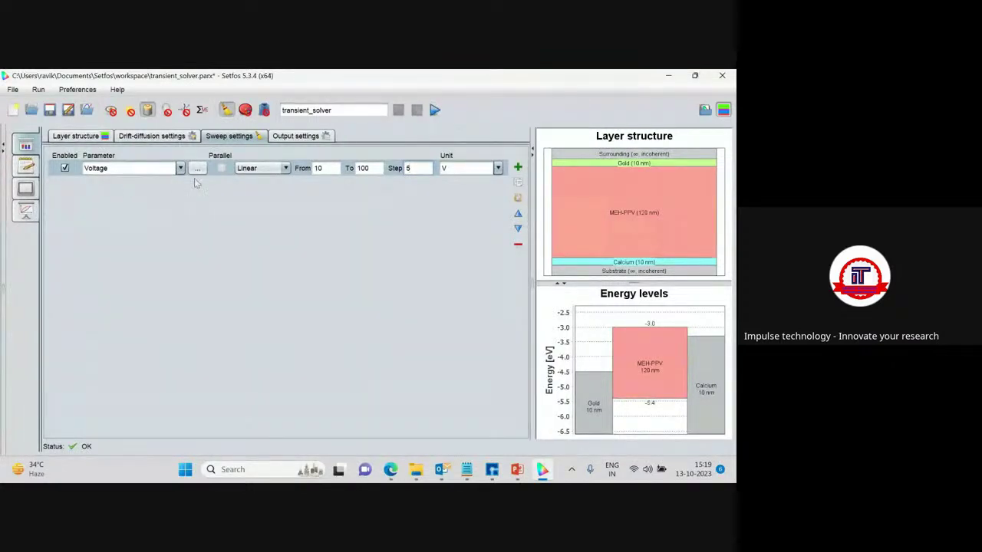
{"action": "left_click", "coordinate": [434, 110]}
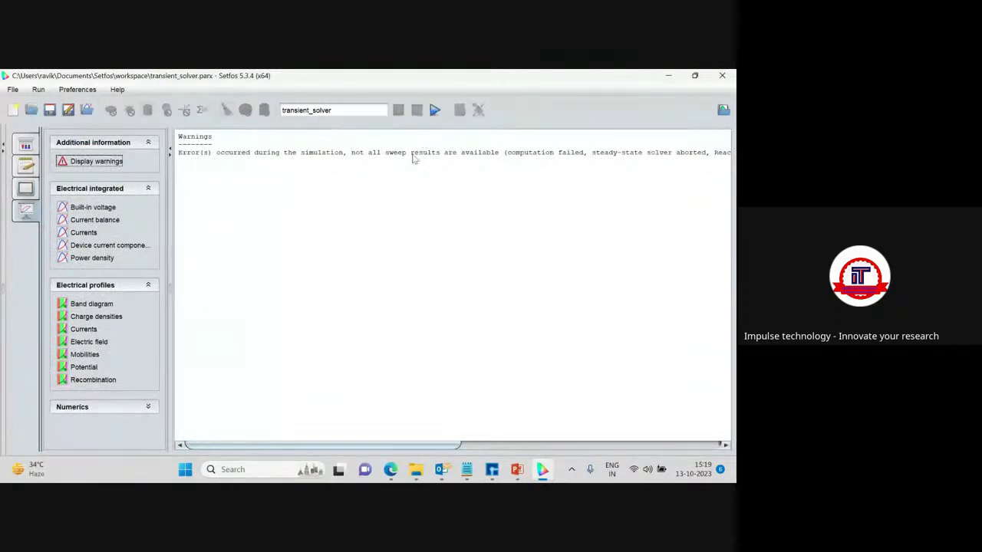
Examine the integrated plots of device current components, currents and power density over voltage.
{"action": "left_click", "coordinate": [101, 246]}
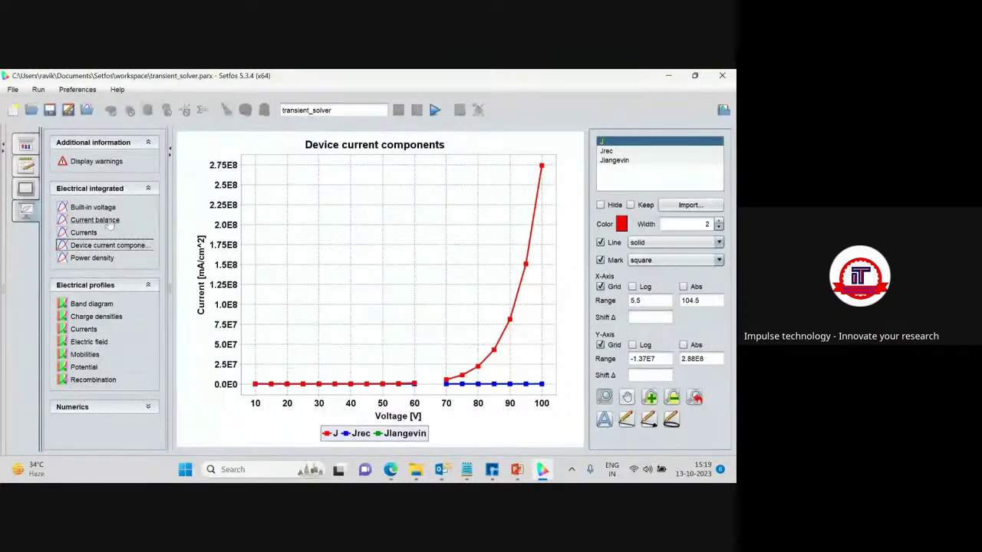
{"action": "left_click", "coordinate": [82, 233]}
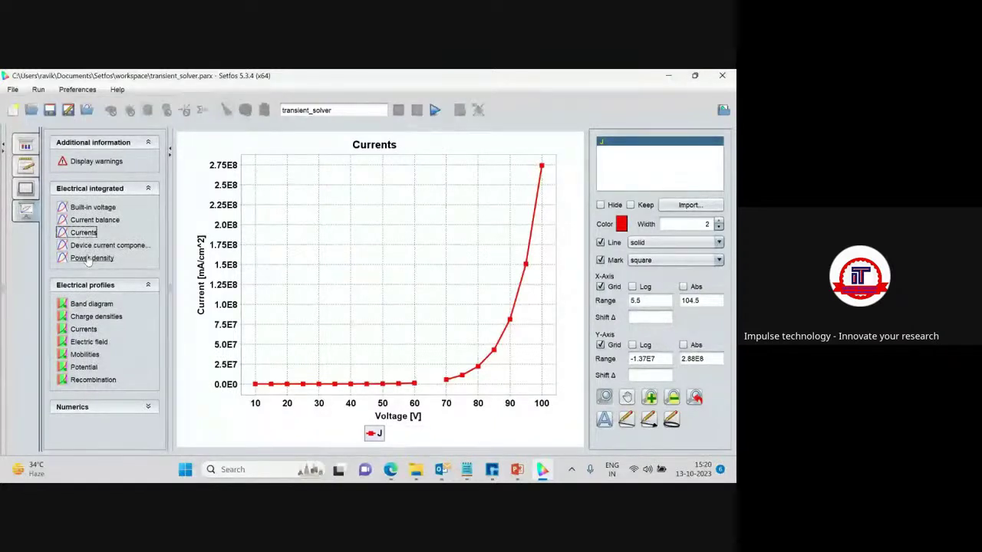
{"action": "left_click", "coordinate": [89, 258]}
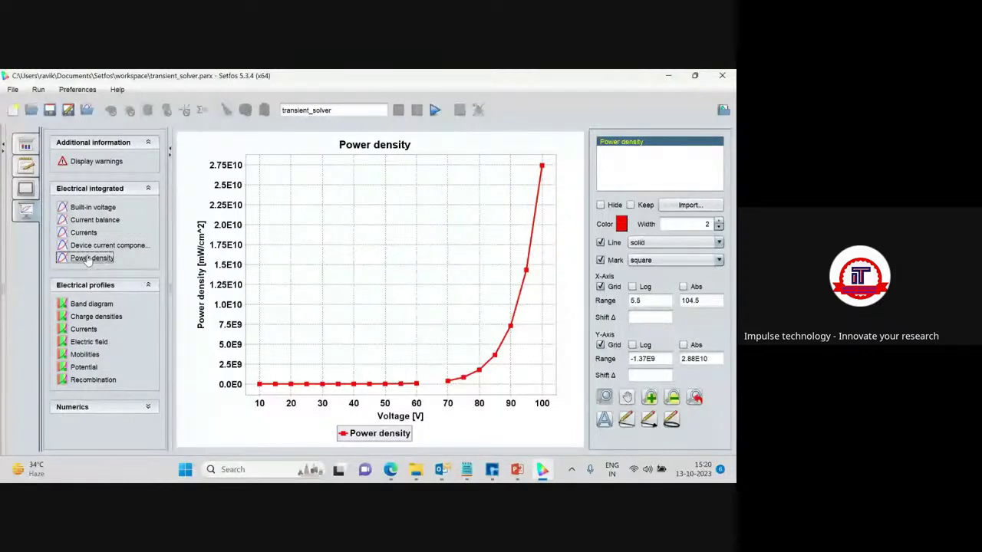
Examine the band diagram across the MEH-PPV layer, animate it through the voltage sweep and return it to 10 V.
{"action": "left_click", "coordinate": [92, 307]}
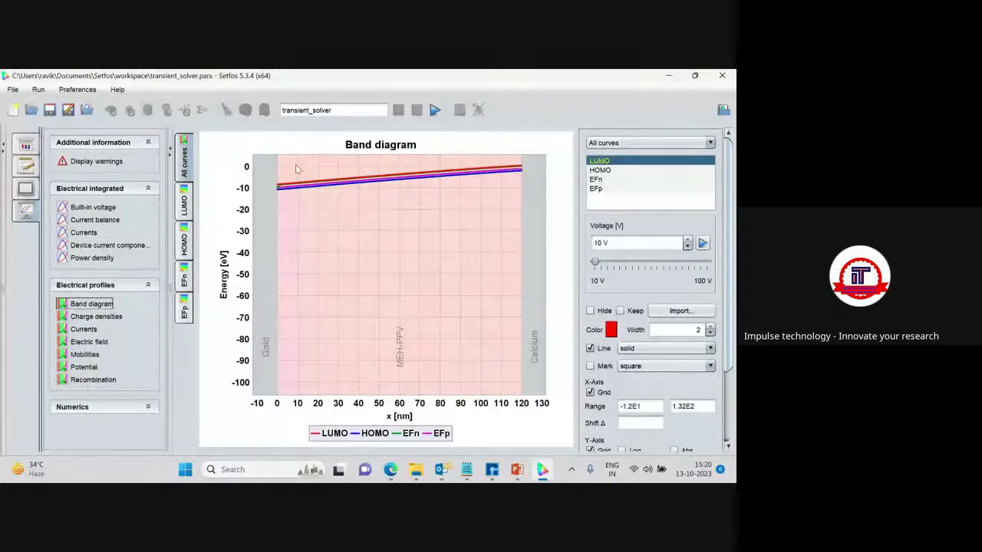
{"action": "left_click_drag", "start_coordinate": [278, 162], "coordinate": [522, 199]}
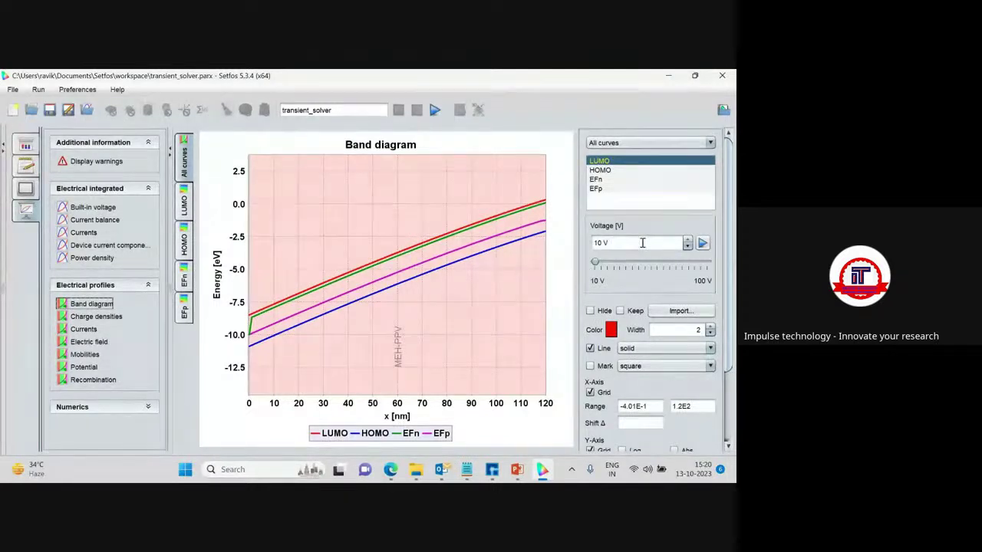
{"action": "left_click", "coordinate": [702, 244]}
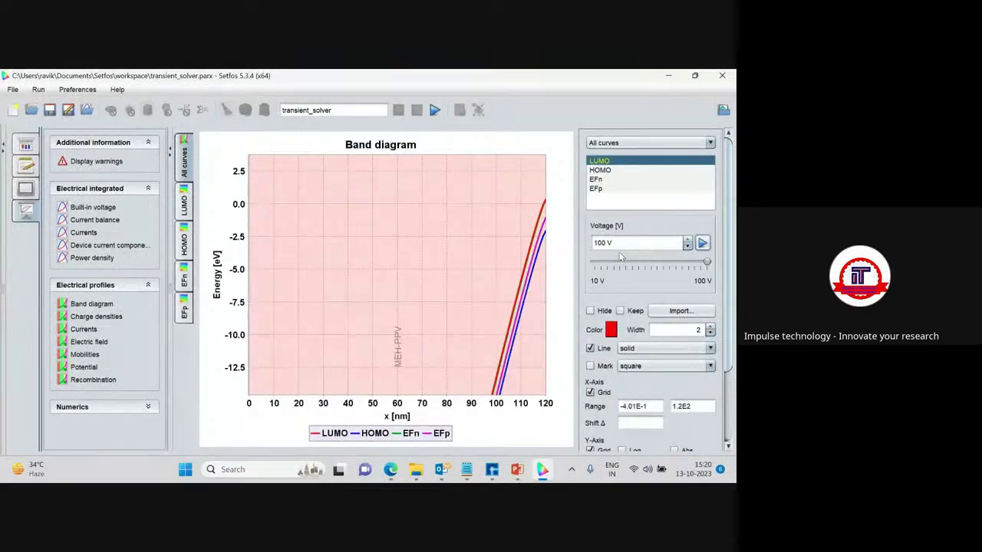
{"action": "left_click_drag", "start_coordinate": [707, 262], "coordinate": [594, 263]}
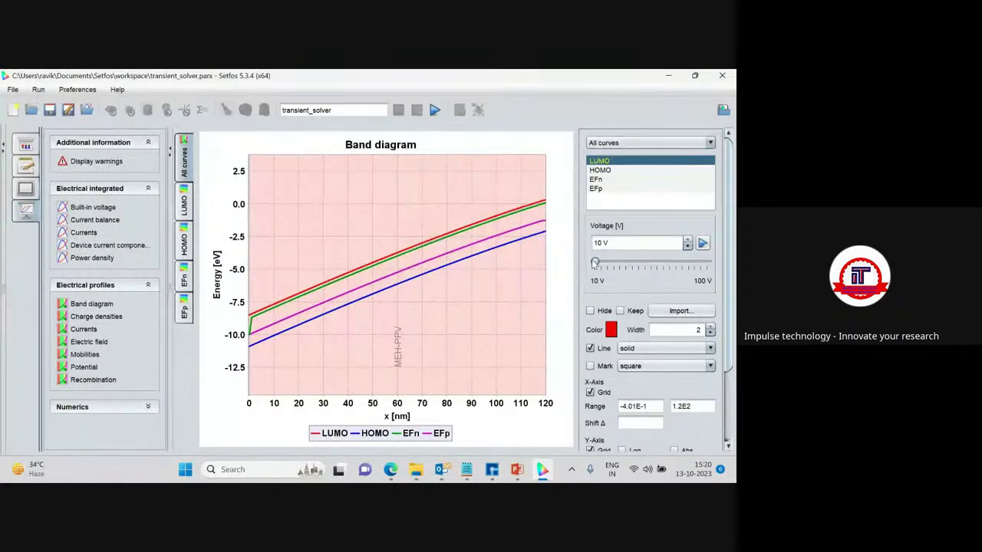
Examine the charge densities, currents and electric field profiles at 10 V.
{"action": "left_click", "coordinate": [86, 317]}
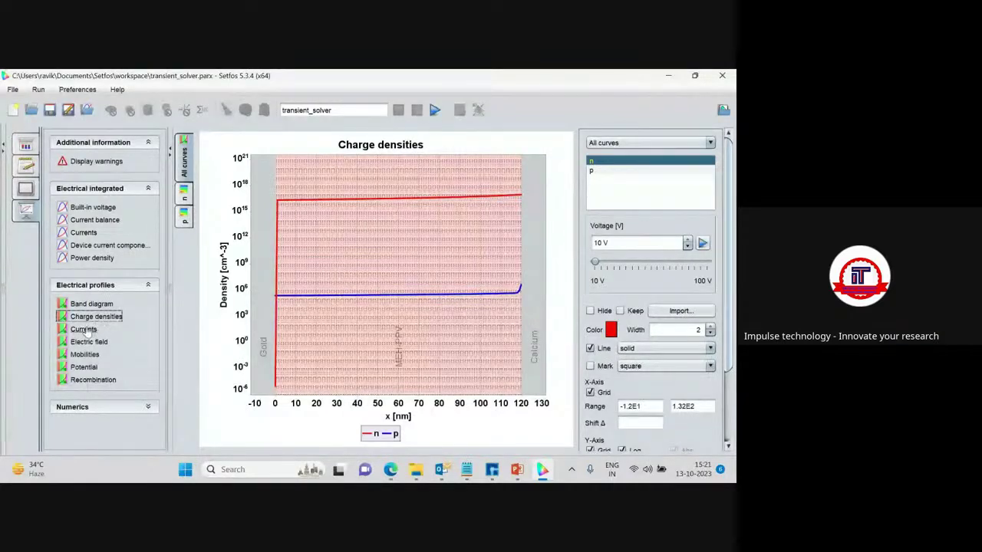
{"action": "left_click", "coordinate": [85, 330]}
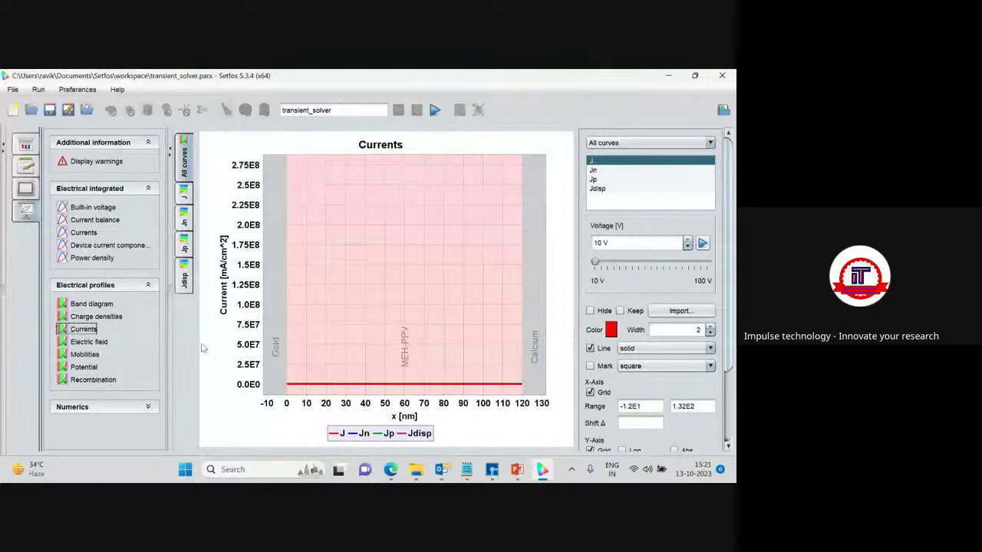
{"action": "left_click_drag", "start_coordinate": [285, 374], "coordinate": [520, 396]}
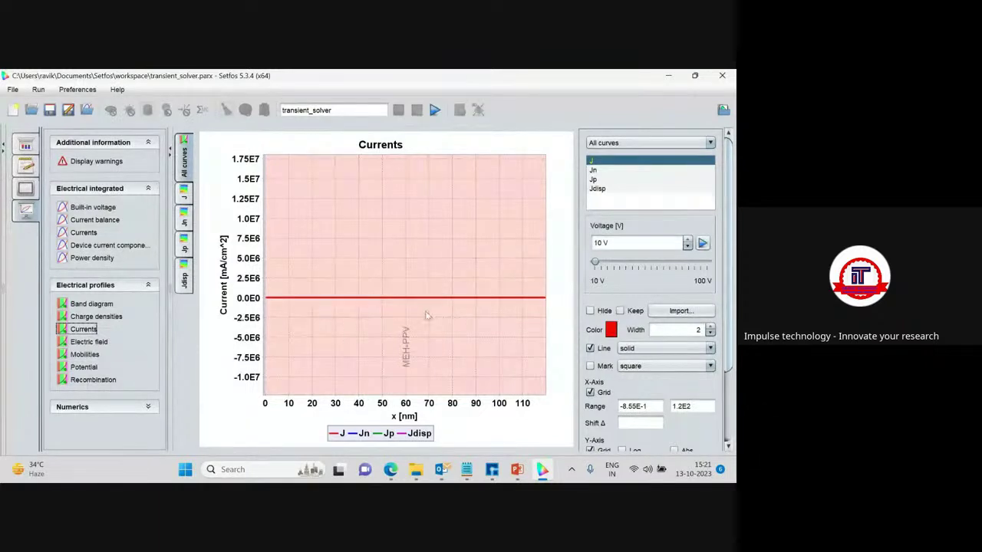
{"action": "left_click", "coordinate": [83, 342]}
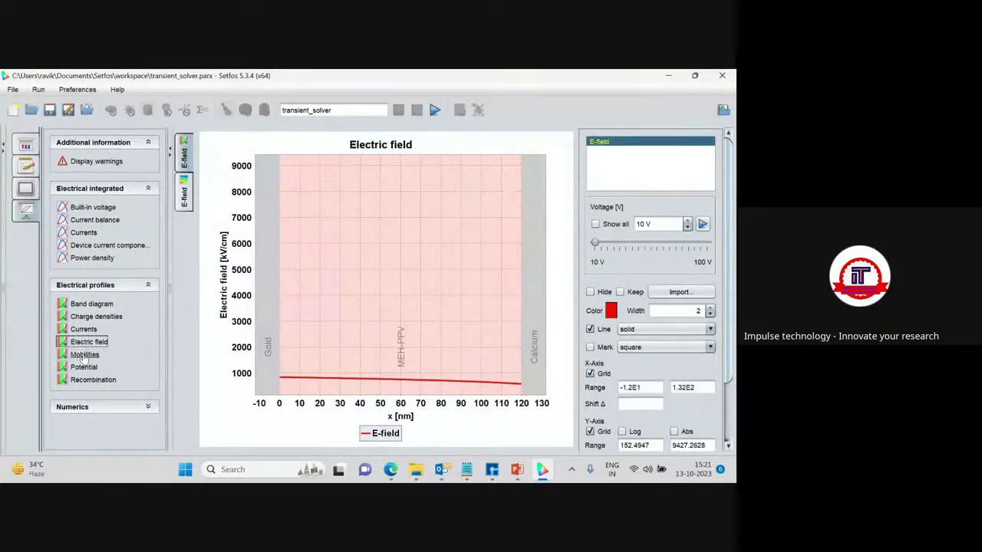
Examine the mobility profiles, comparing the MobP and MobN colour maps before returning to all curves.
{"action": "left_click", "coordinate": [84, 354]}
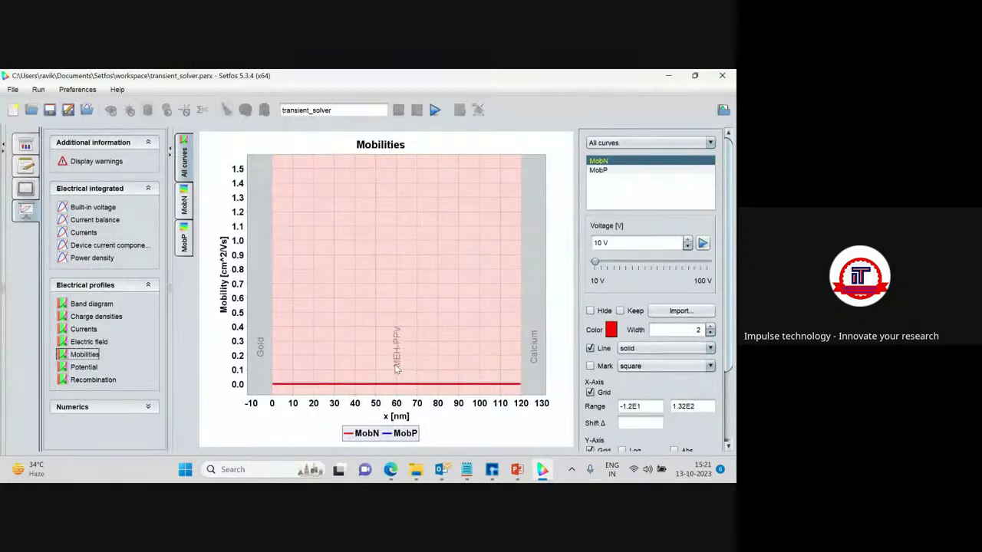
{"action": "left_click", "coordinate": [184, 243]}
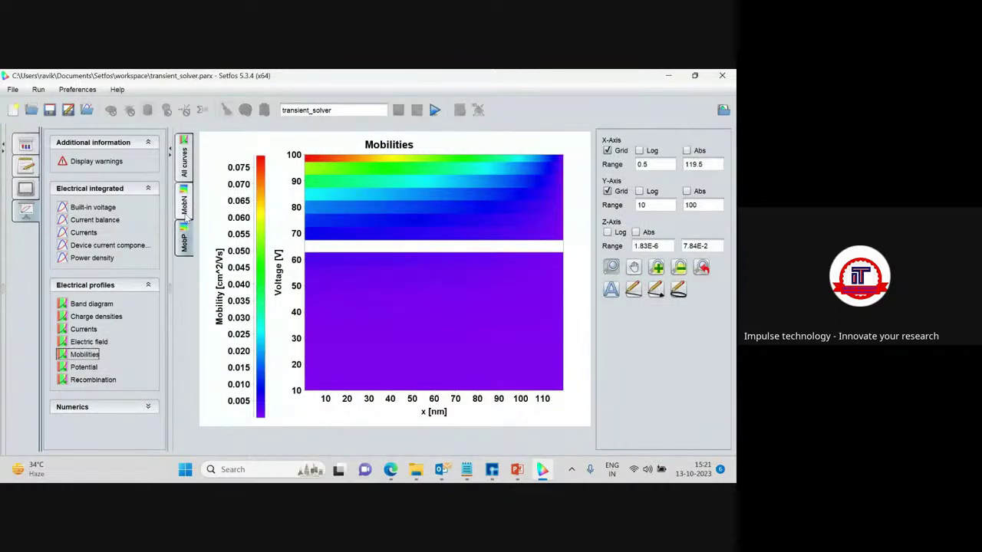
{"action": "left_click", "coordinate": [185, 201]}
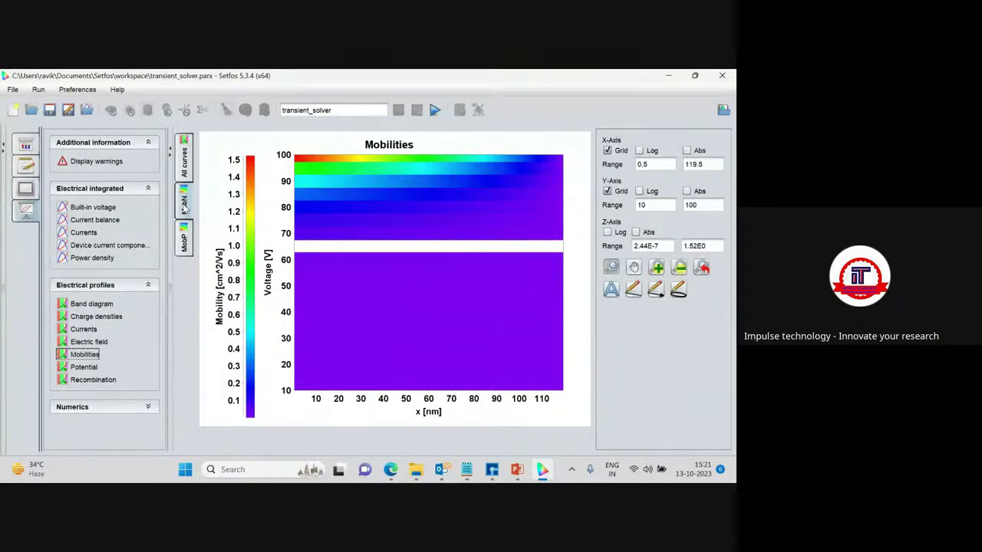
{"action": "left_click", "coordinate": [184, 234]}
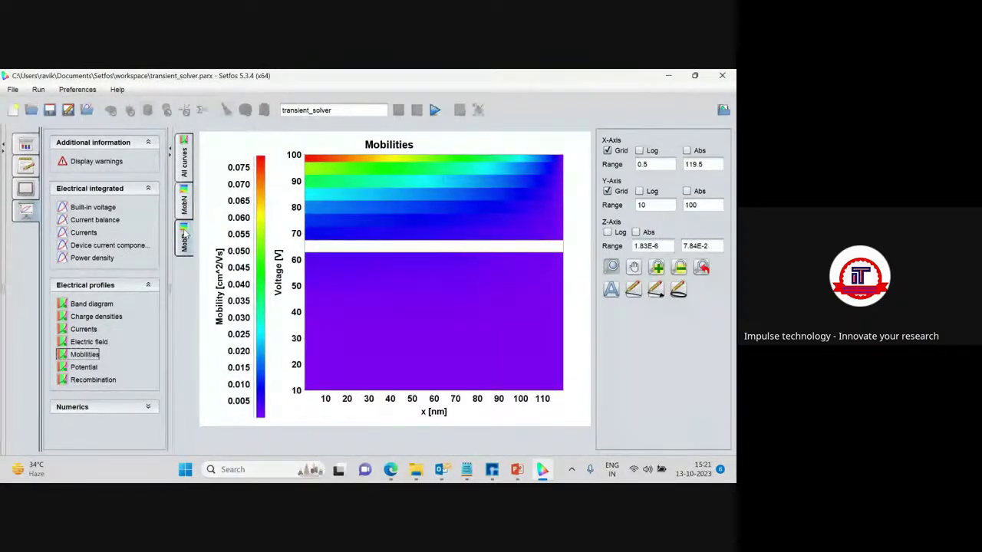
{"action": "left_click", "coordinate": [186, 157]}
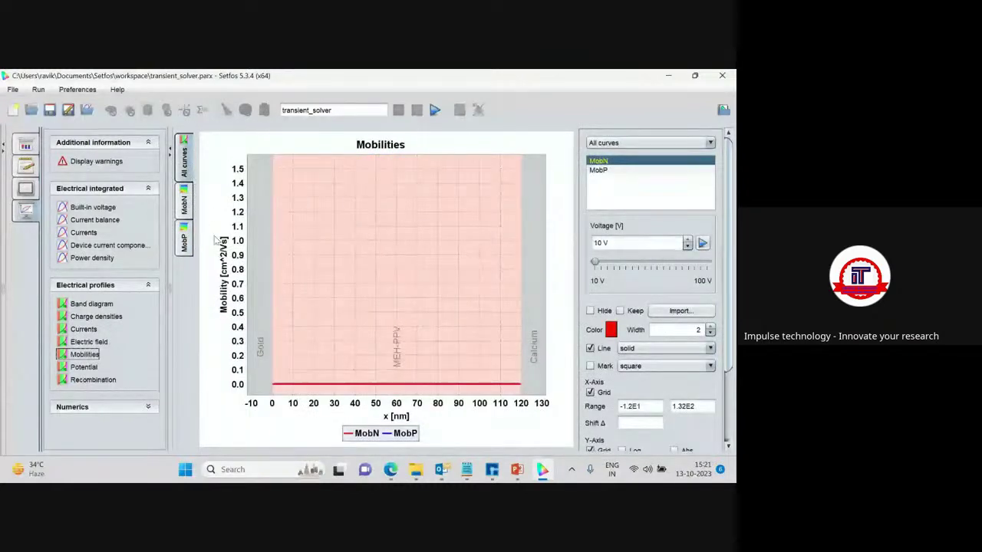
Hide both the MobN and MobP curves in the mobilities plot.
{"action": "left_click", "coordinate": [597, 171]}
{"action": "left_click", "coordinate": [599, 161]}
{"action": "left_click", "coordinate": [590, 311]}
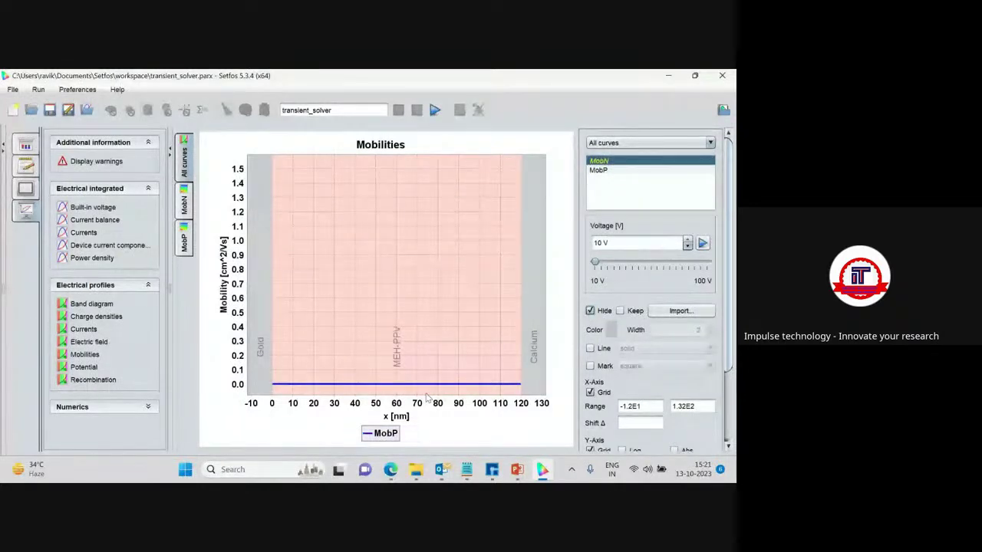
{"action": "left_click", "coordinate": [600, 171]}
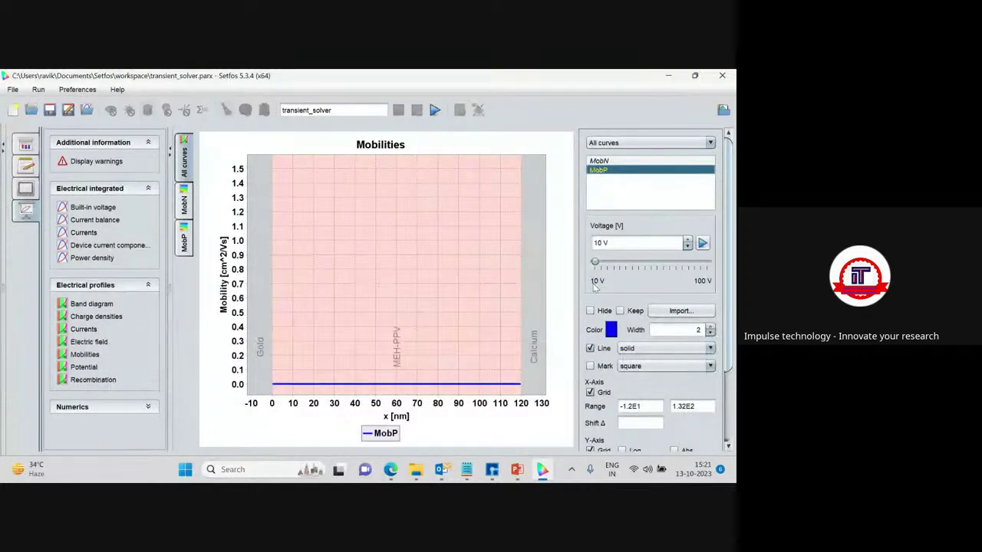
{"action": "left_click", "coordinate": [590, 311]}
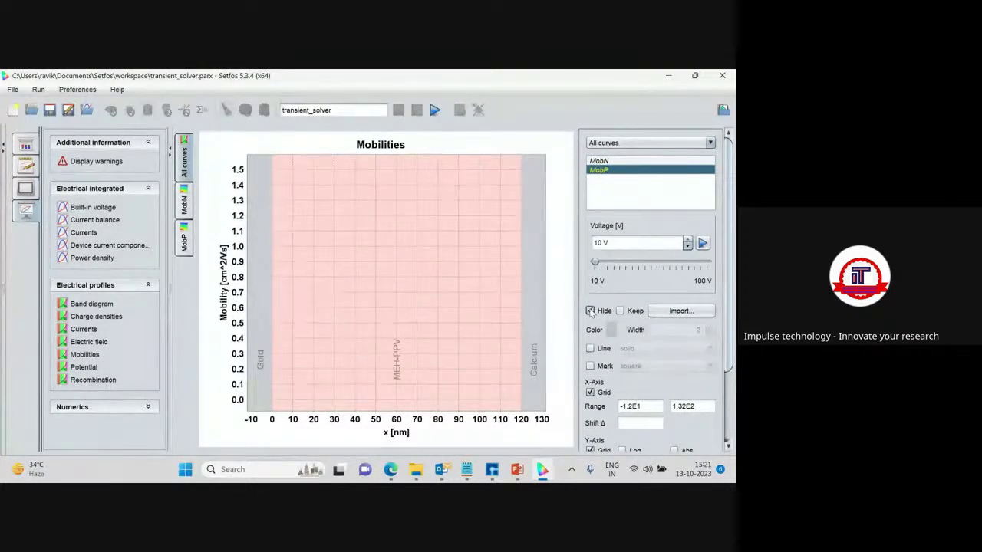
{"action": "left_click", "coordinate": [599, 161]}
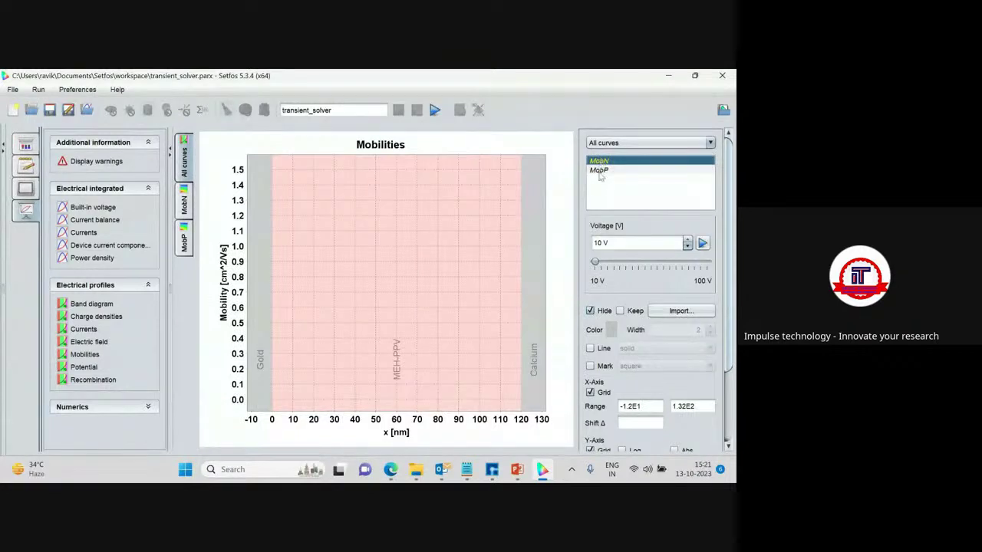
Show the MobN and MobP curves again in the mobilities plot, then hide only MobN and select MobP.
{"action": "left_click", "coordinate": [590, 311]}
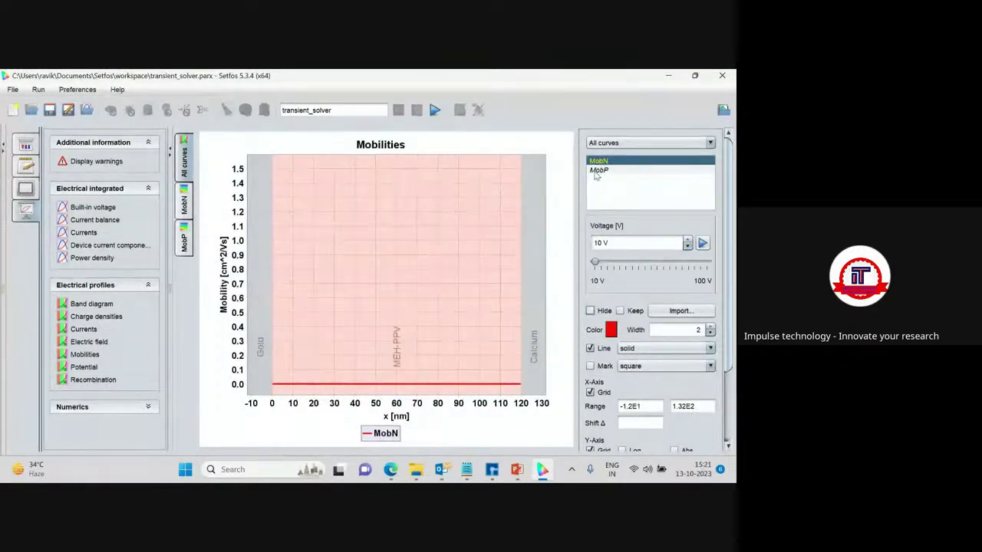
{"action": "left_click", "coordinate": [598, 171]}
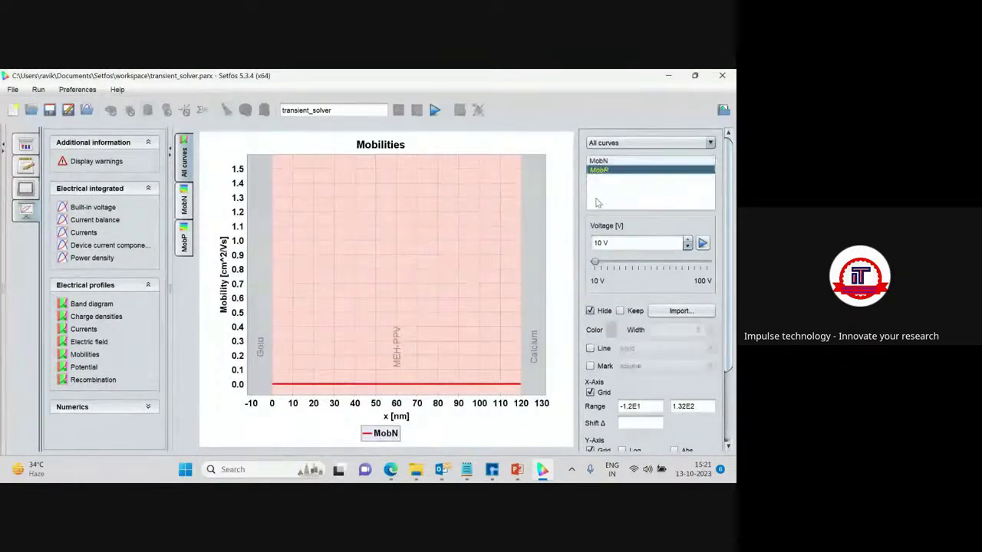
{"action": "left_click", "coordinate": [590, 311]}
{"action": "left_click", "coordinate": [599, 161]}
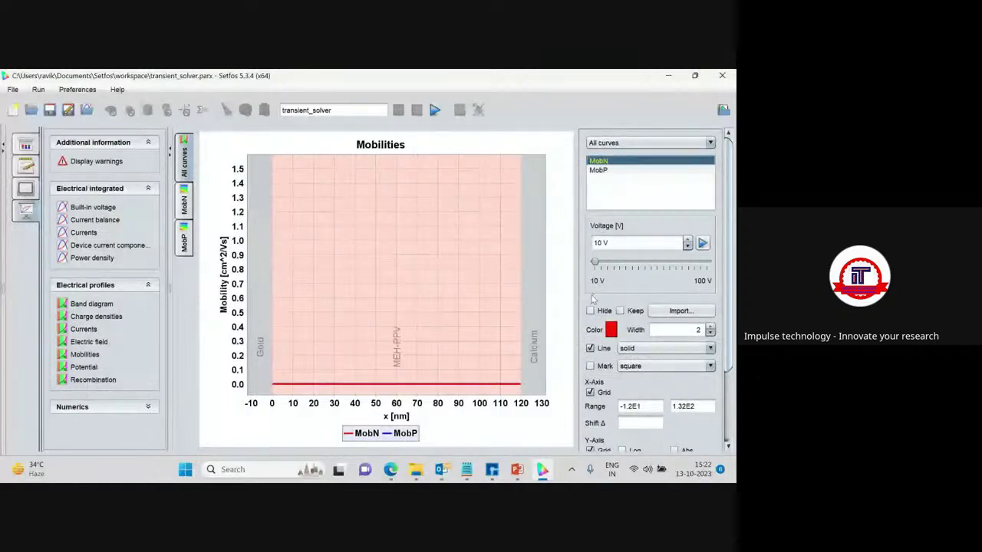
{"action": "left_click", "coordinate": [590, 311]}
{"action": "left_click", "coordinate": [599, 171]}
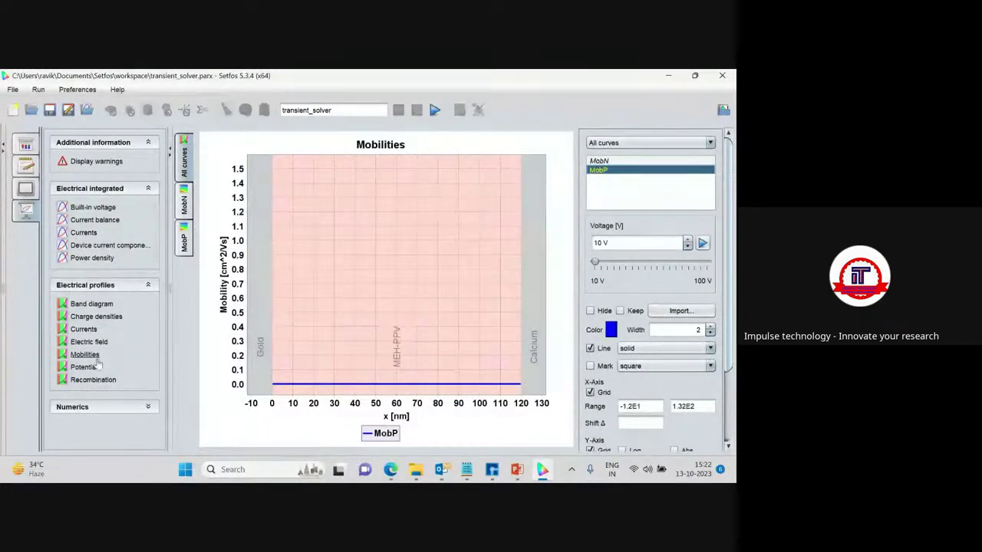
Examine the potential profile zoomed in on the MEH-PPV layer, animate it through the voltage sweep, and view the recombination profile.
{"action": "left_click", "coordinate": [77, 407]}
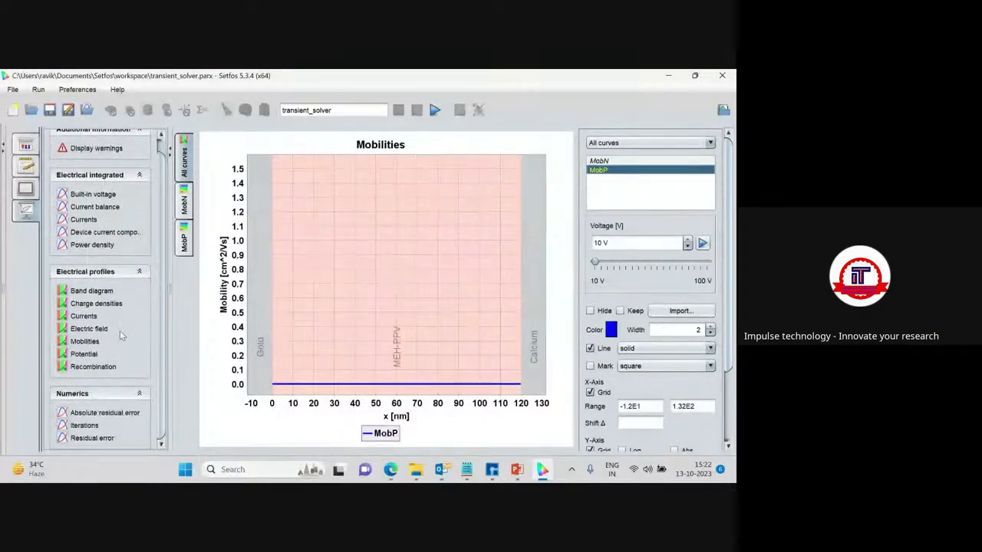
{"action": "left_click", "coordinate": [85, 354]}
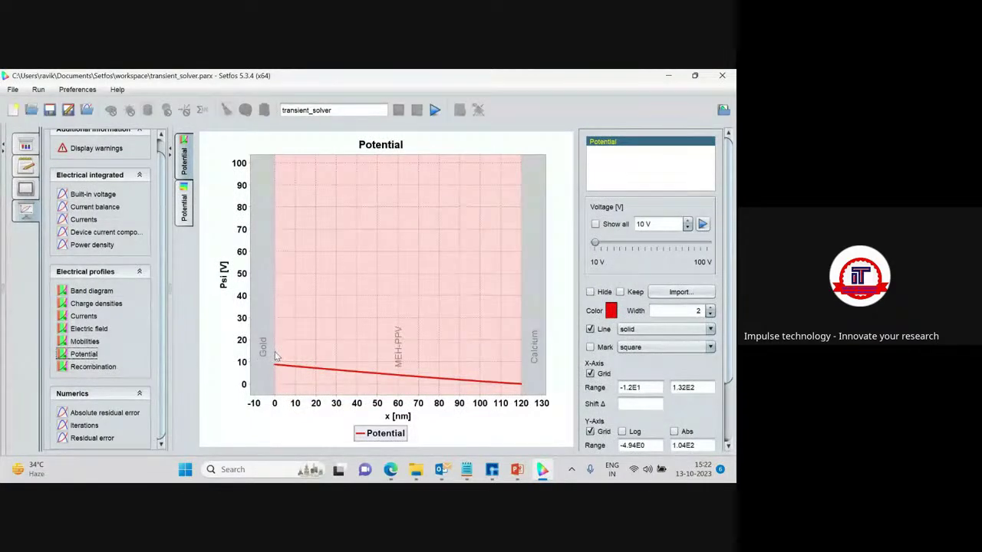
{"action": "left_click_drag", "start_coordinate": [274, 349], "coordinate": [519, 395]}
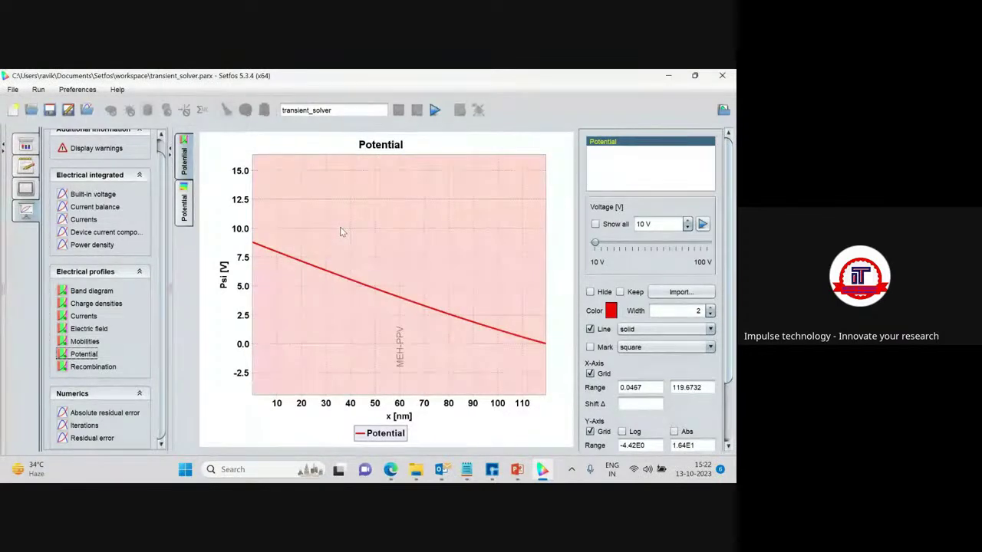
{"action": "left_click", "coordinate": [703, 224]}
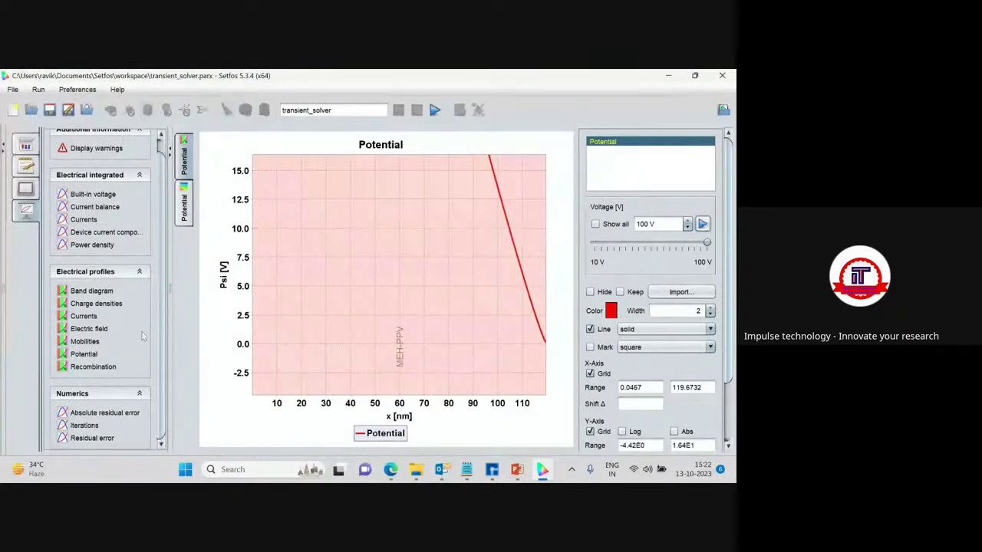
{"action": "left_click", "coordinate": [92, 368]}
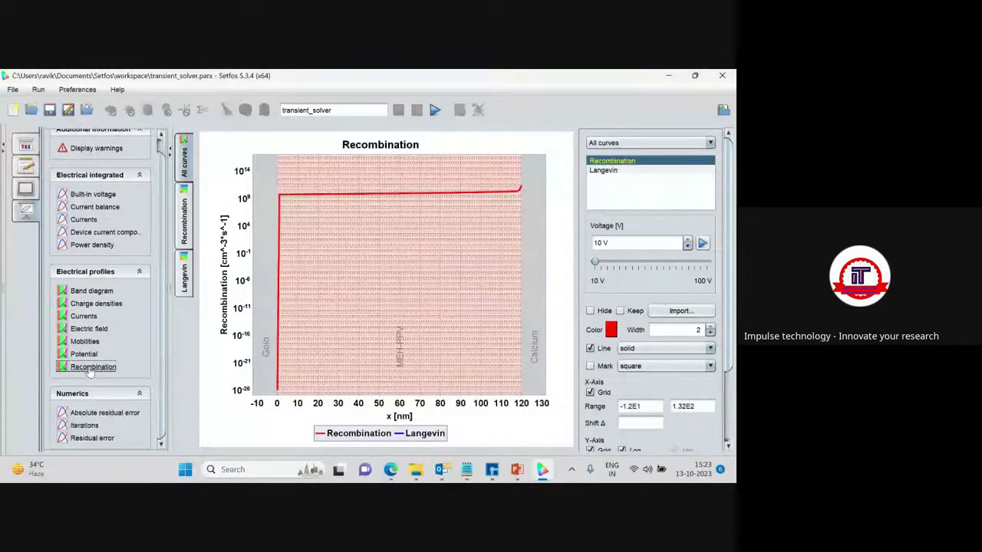
{"action": "scroll", "coordinate": [105, 332], "scroll_direction": "up", "scroll_amount": 1}
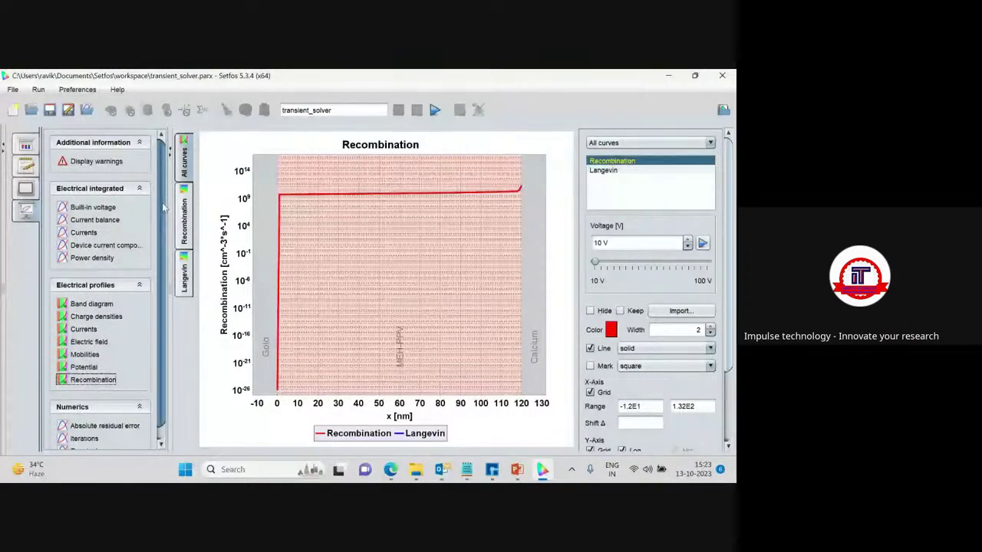
Review the MEH-PPV device's layer structure, revisit the result plots and return to the simulation setup.
{"action": "left_click", "coordinate": [26, 145]}
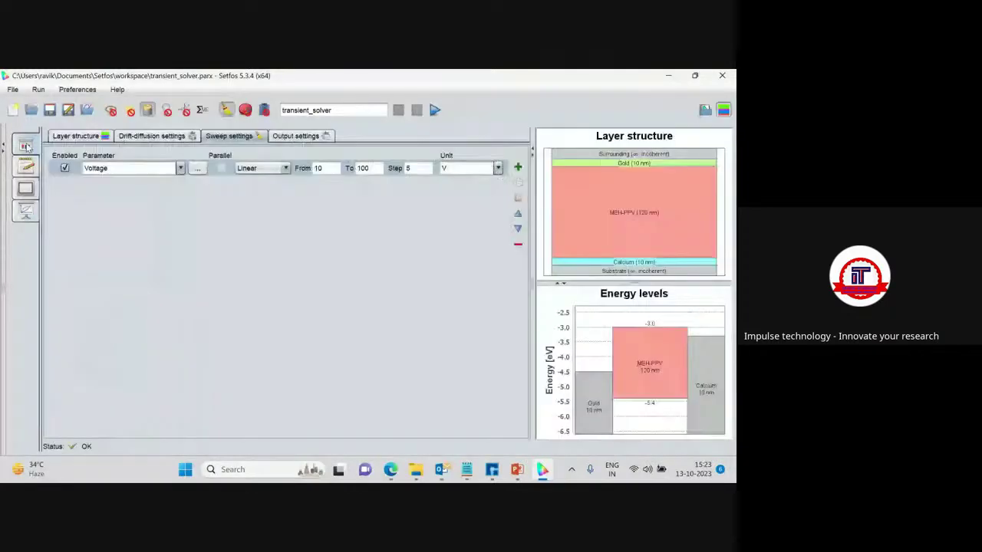
{"action": "left_click", "coordinate": [74, 138]}
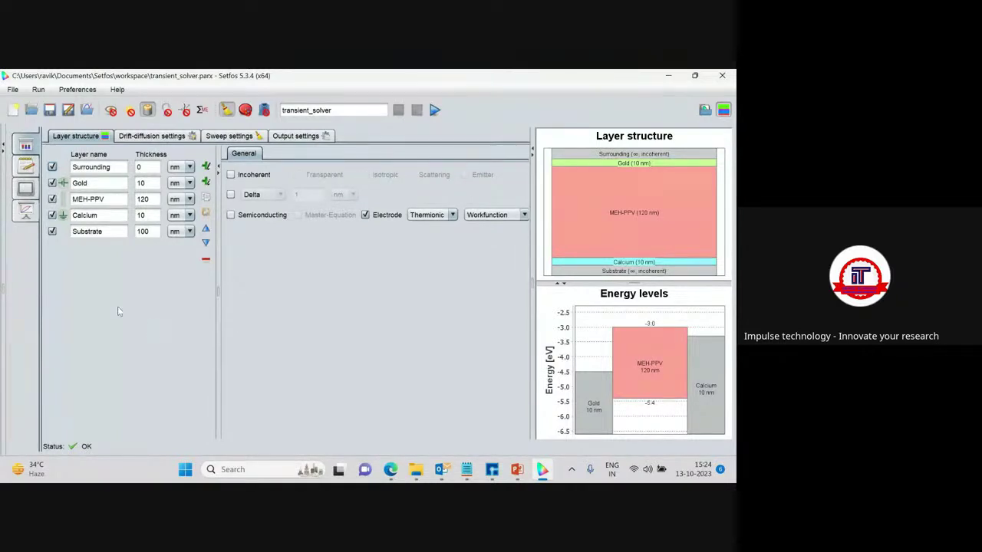
{"action": "left_click", "coordinate": [26, 210]}
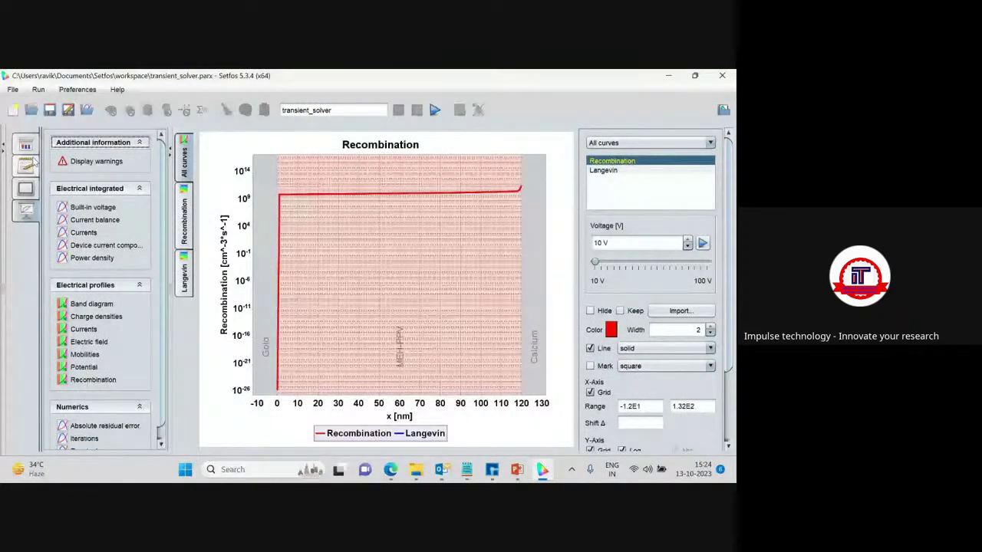
{"action": "left_click", "coordinate": [29, 162]}
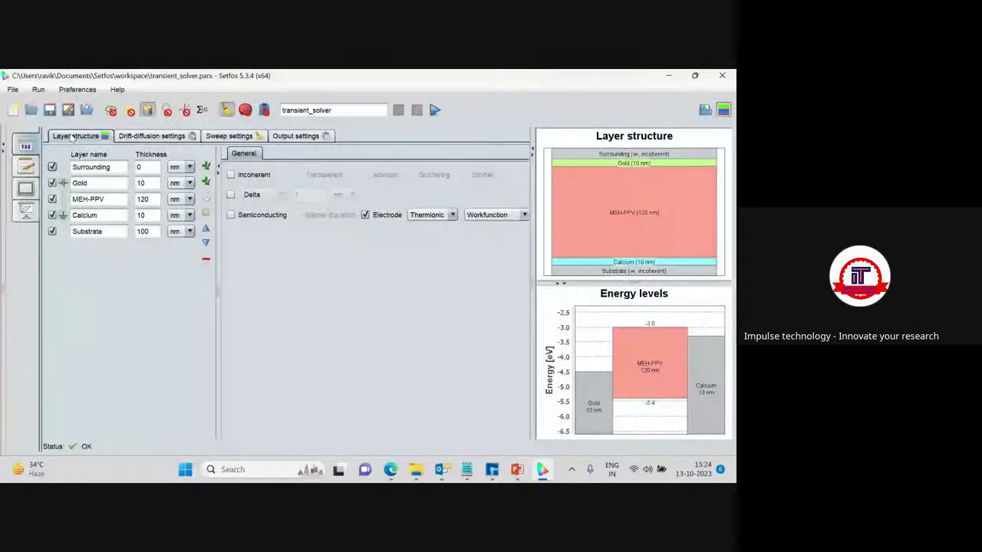
Look through the workspace's Emissive-oled and Emissive-oled_into_air simulations, then return to transient_solver.
{"action": "left_click", "coordinate": [706, 110]}
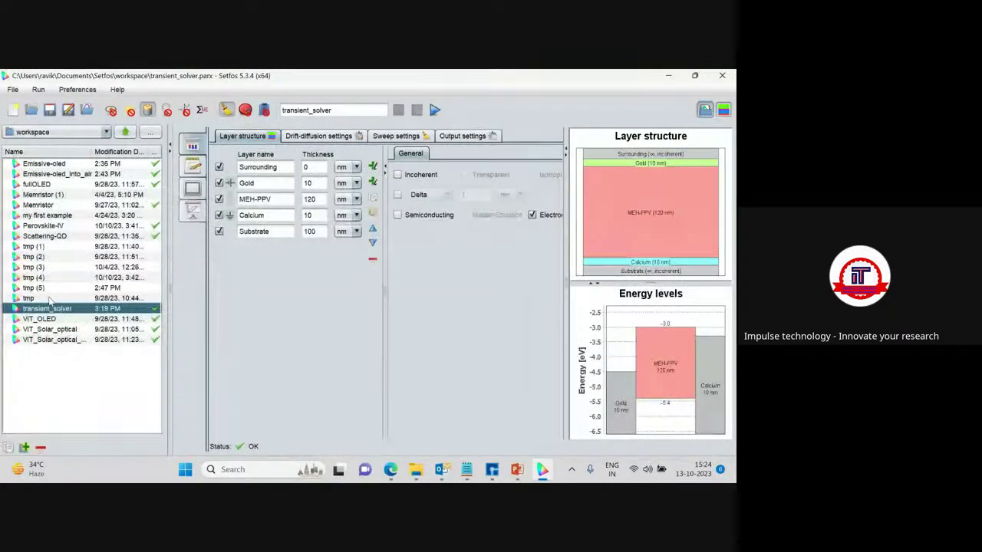
{"action": "double_click", "coordinate": [55, 164]}
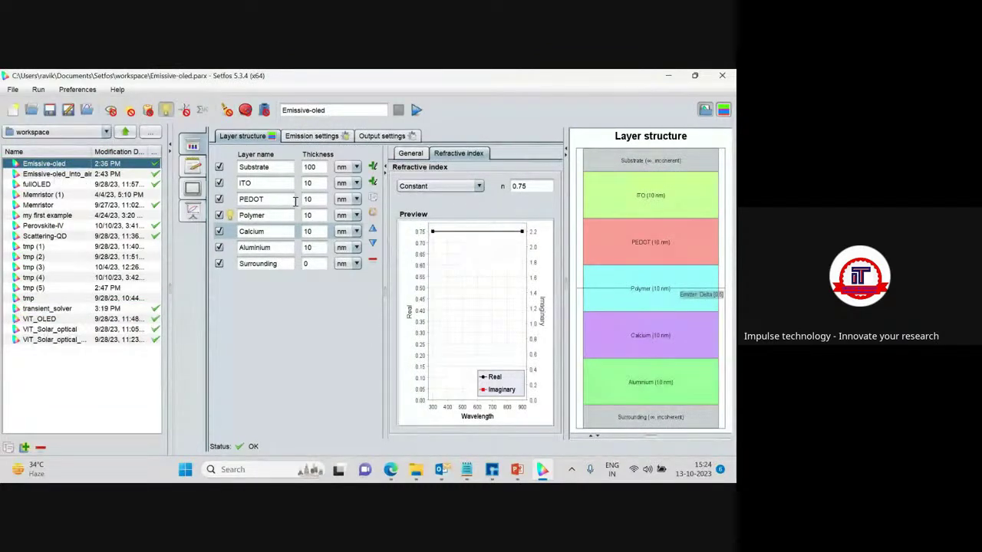
{"action": "double_click", "coordinate": [58, 175]}
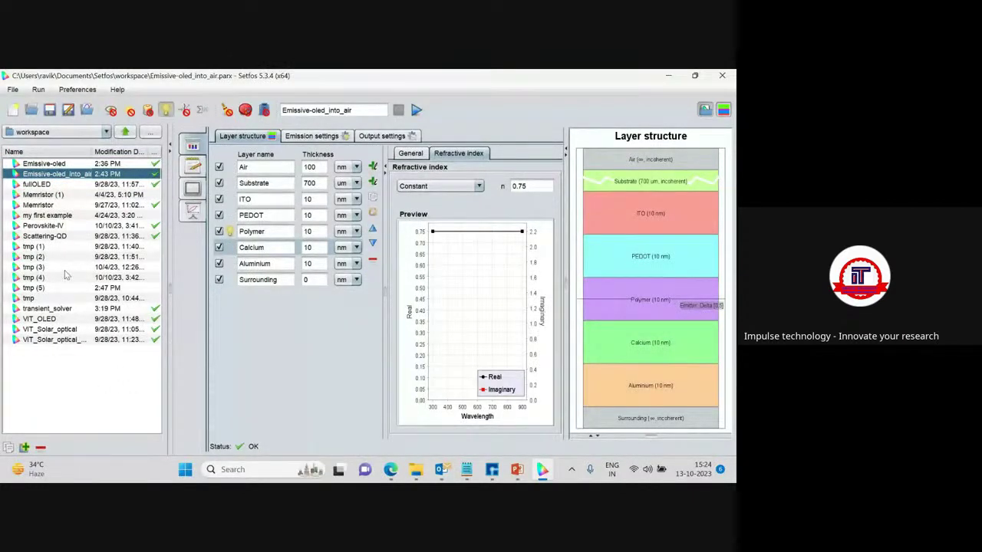
{"action": "double_click", "coordinate": [49, 309]}
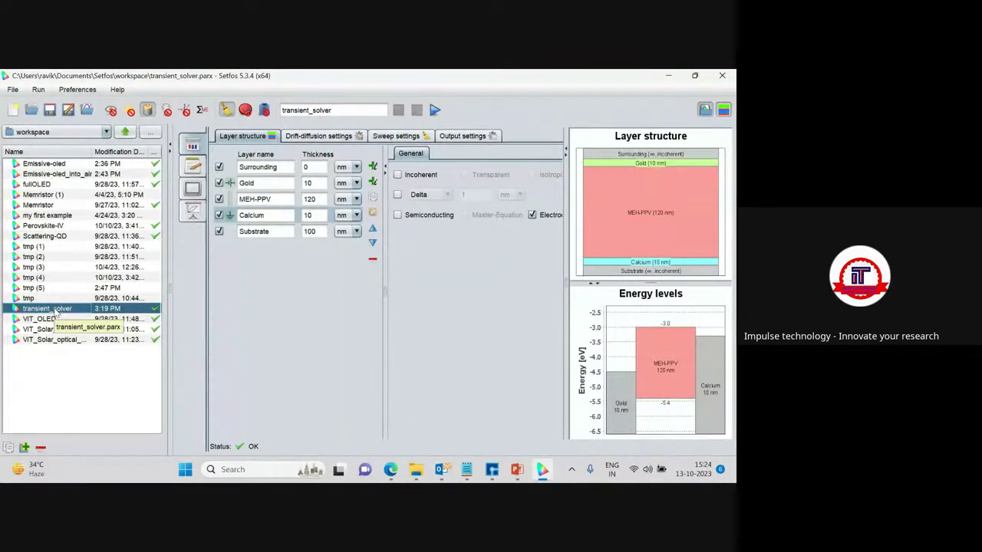
Open the fullOLED.parx simulation from the examples folder and hide the workspace file list.
{"action": "left_click", "coordinate": [13, 90]}
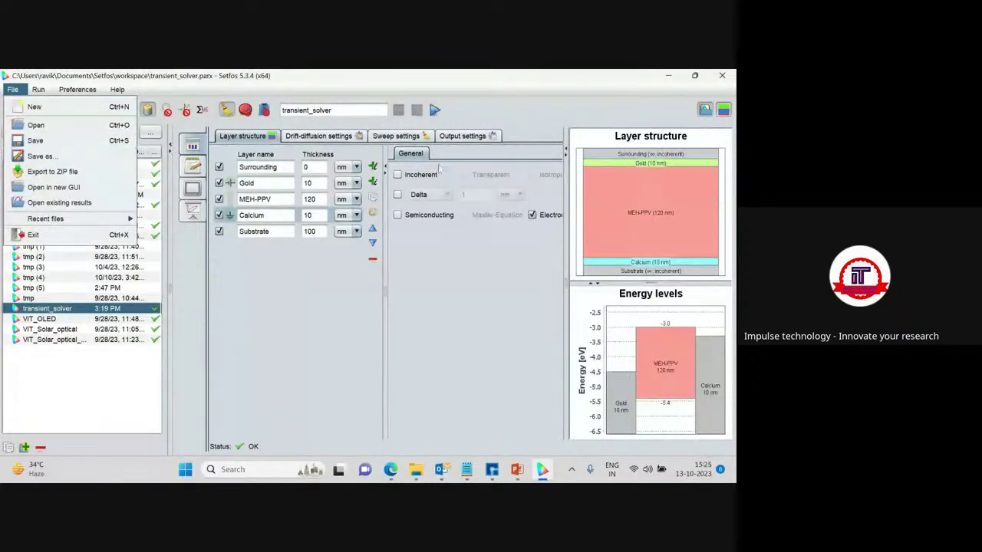
{"action": "left_click", "coordinate": [36, 125]}
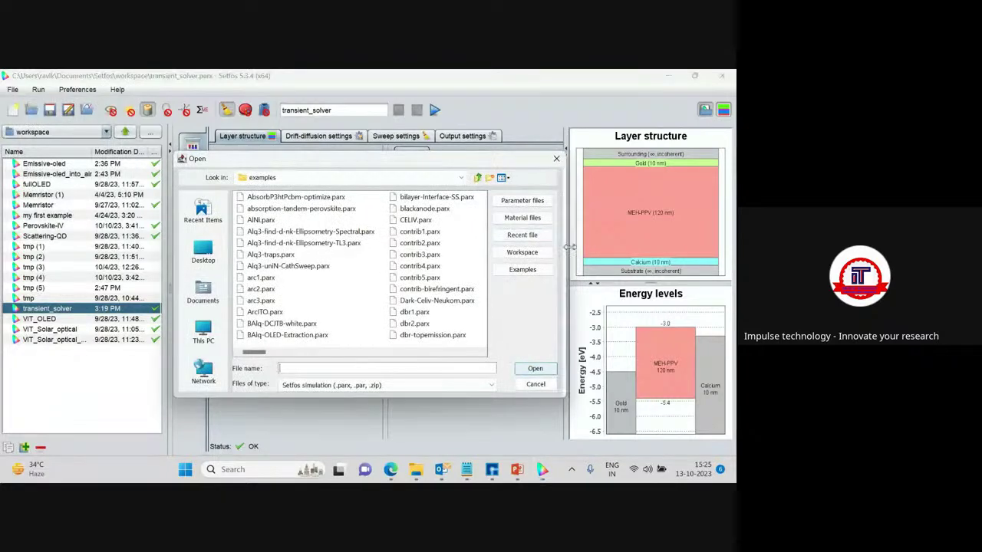
{"action": "left_click_drag", "start_coordinate": [562, 247], "coordinate": [691, 242]}
{"action": "left_click_drag", "start_coordinate": [430, 158], "coordinate": [270, 107]}
{"action": "left_click_drag", "start_coordinate": [535, 263], "coordinate": [661, 269]}
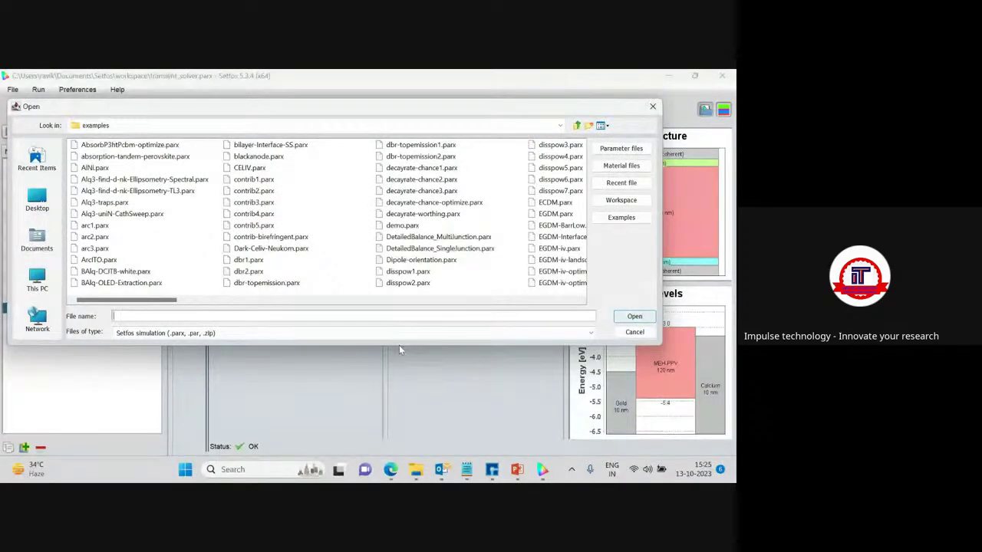
{"action": "left_click_drag", "start_coordinate": [399, 346], "coordinate": [400, 395]}
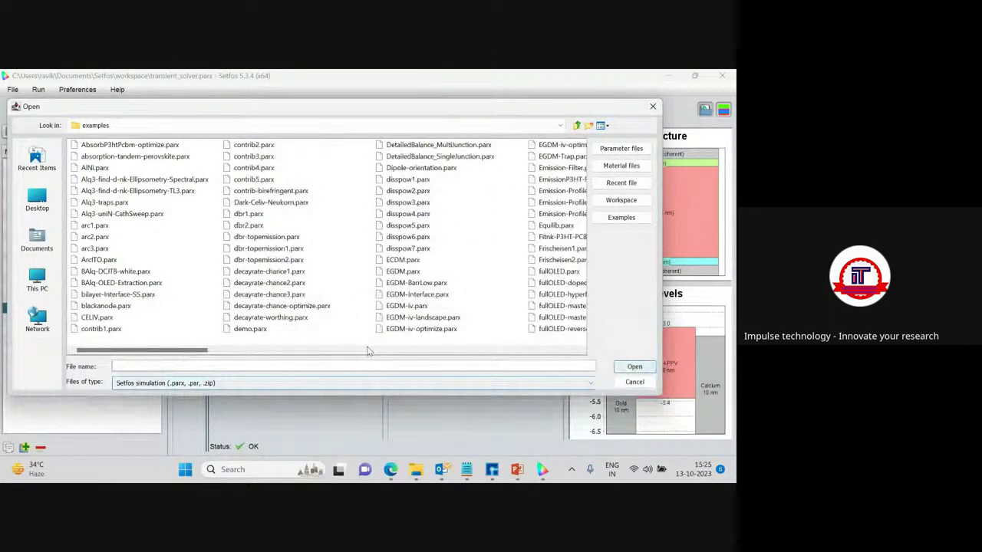
{"action": "scroll", "coordinate": [276, 222], "scroll_direction": "right", "scroll_amount": 10}
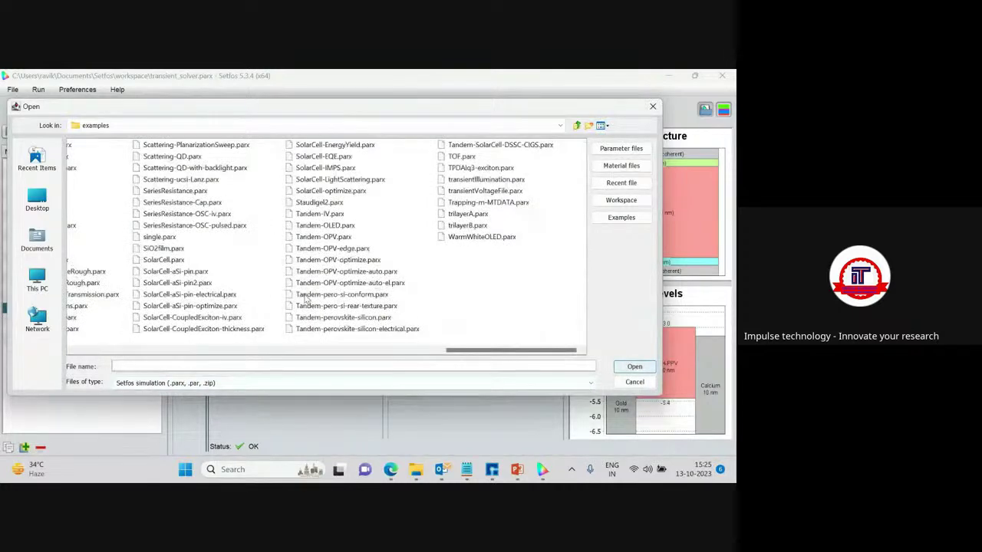
{"action": "left_click_drag", "start_coordinate": [458, 350], "coordinate": [86, 363]}
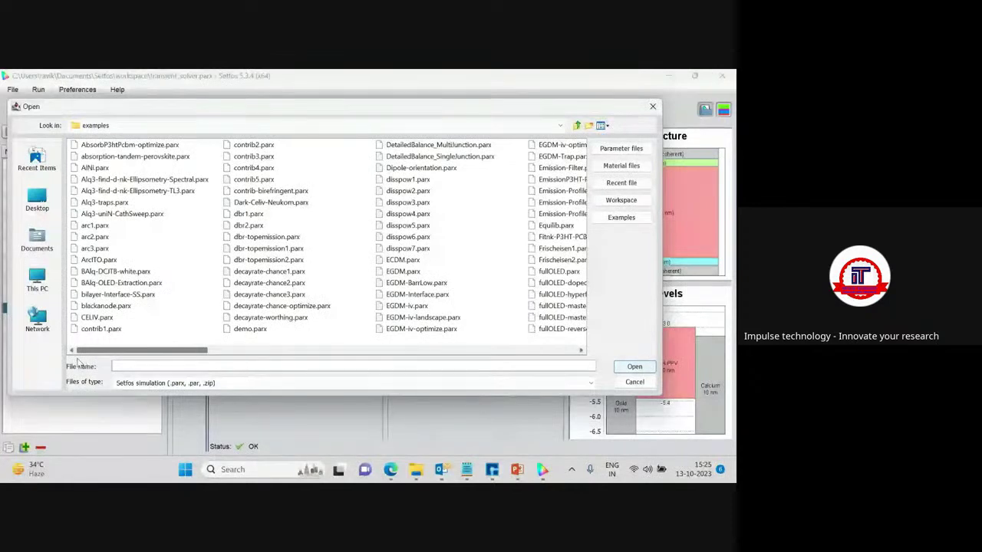
{"action": "left_click_drag", "start_coordinate": [90, 359], "coordinate": [172, 360]}
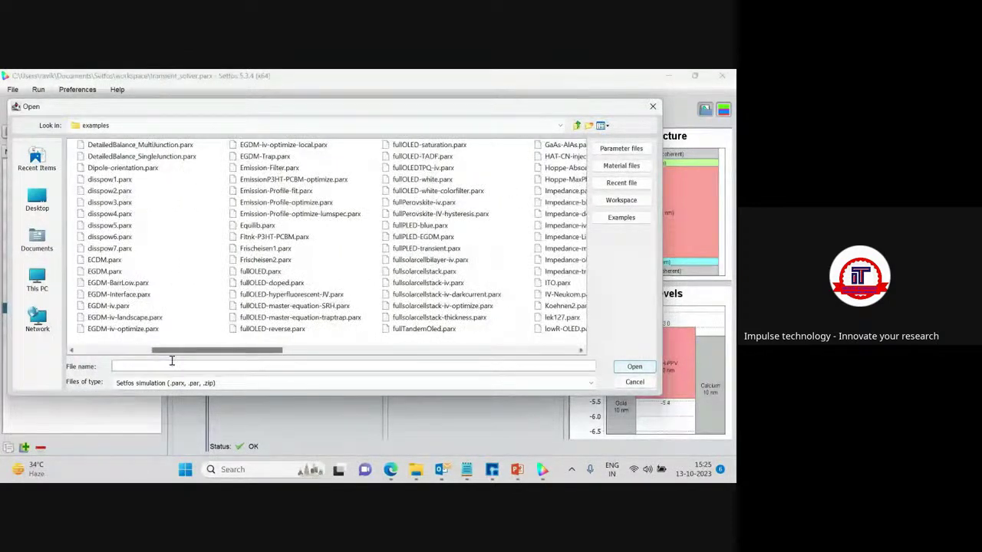
{"action": "left_click", "coordinate": [267, 272]}
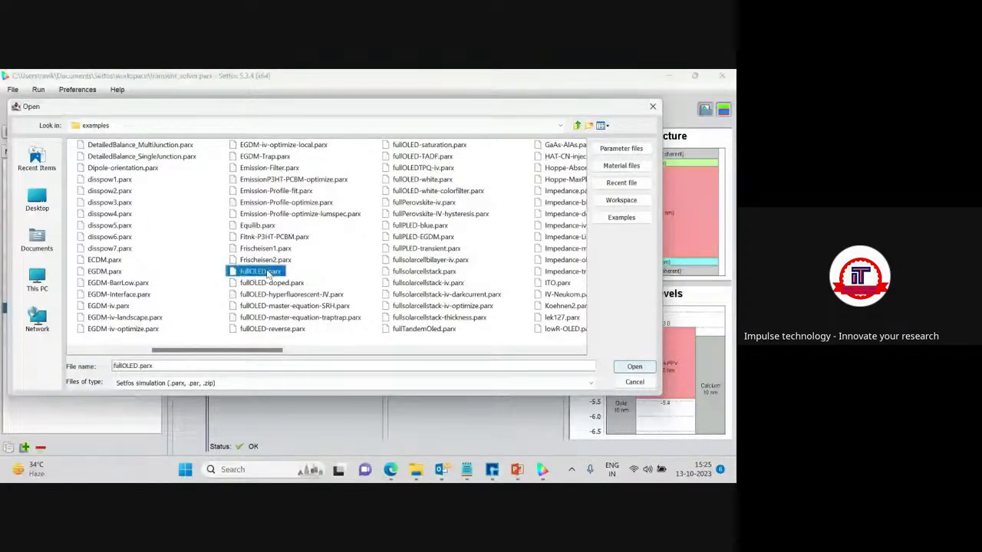
{"action": "left_click", "coordinate": [635, 367]}
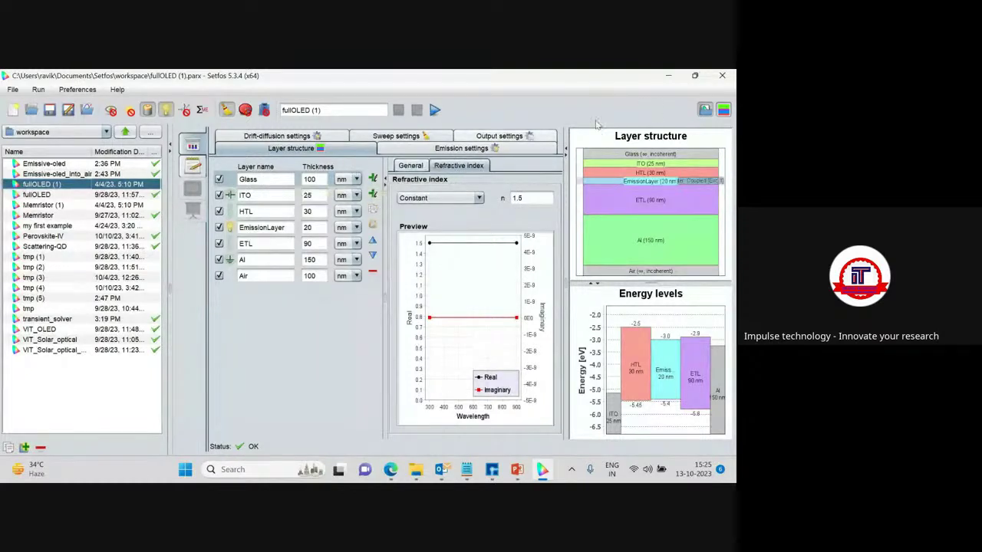
{"action": "left_click", "coordinate": [704, 109]}
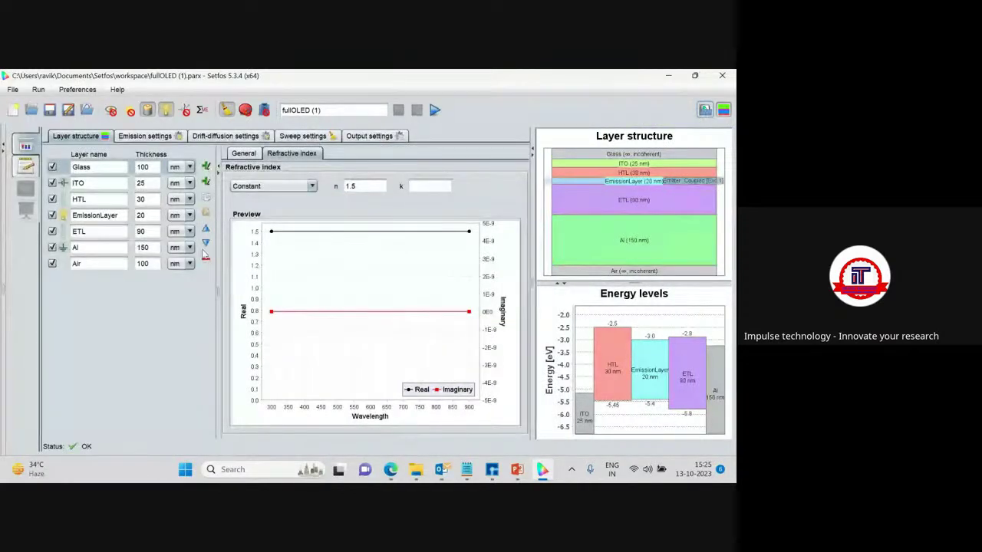
Examine the refractive index data of the ITO and Al layers.
{"action": "left_click", "coordinate": [94, 181]}
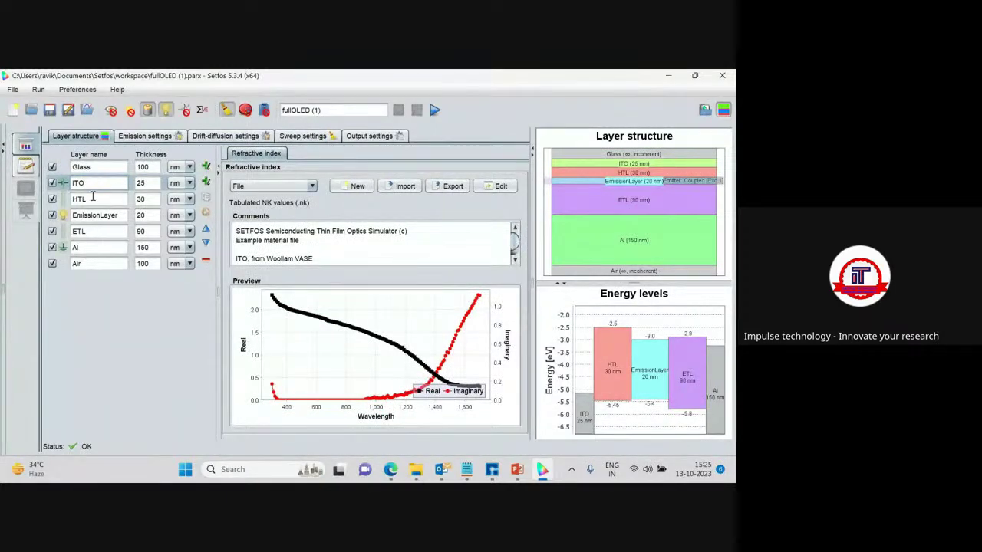
{"action": "left_click", "coordinate": [79, 247]}
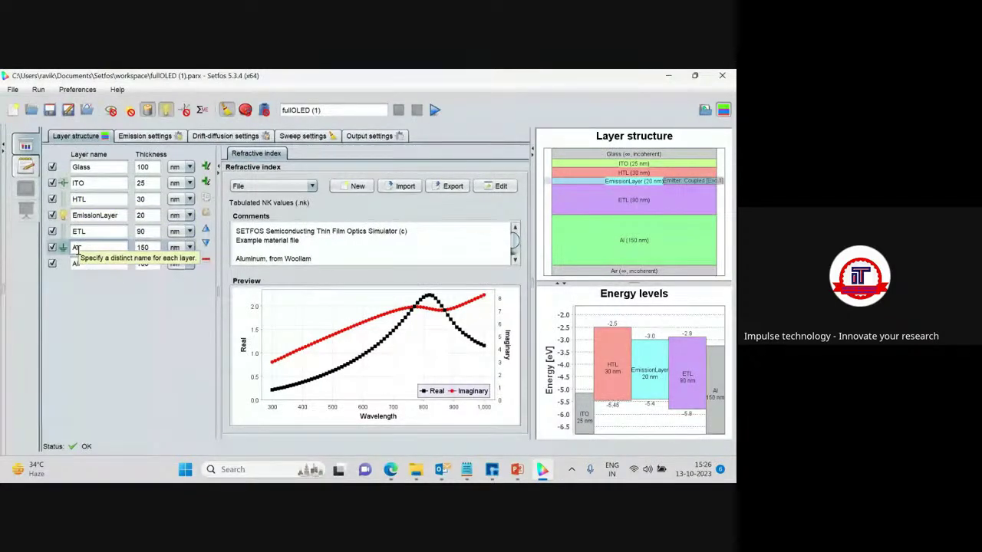
Review the fullOLED emission settings, including the available emission modes, keeping the Spectral mode.
{"action": "left_click", "coordinate": [133, 138]}
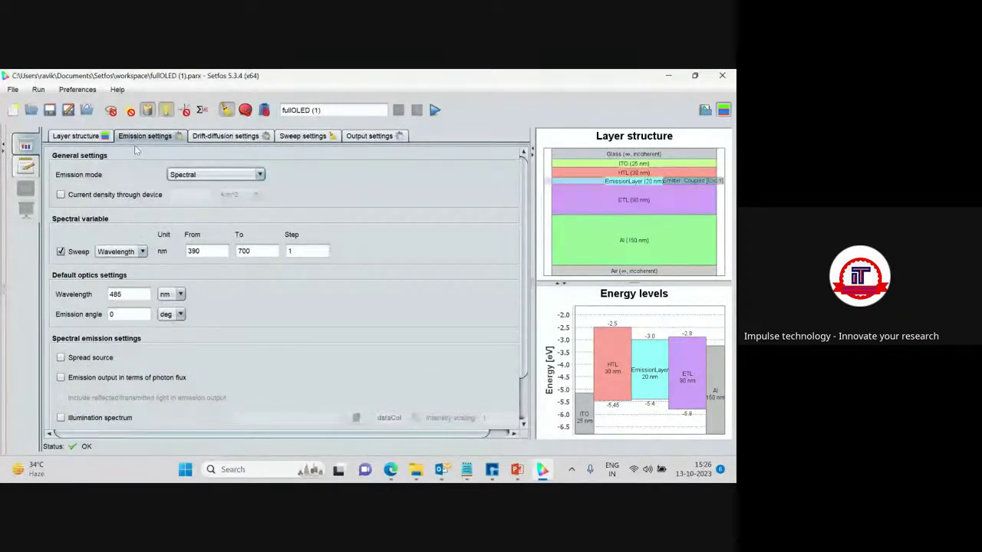
{"action": "scroll", "coordinate": [136, 175], "scroll_direction": "down", "scroll_amount": 1}
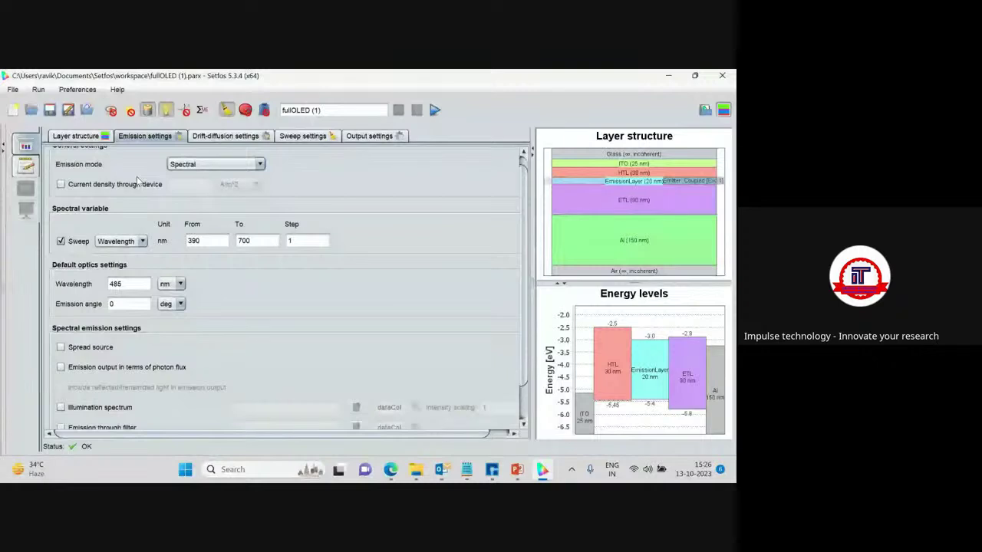
{"action": "scroll", "coordinate": [138, 181], "scroll_direction": "down", "scroll_amount": 1}
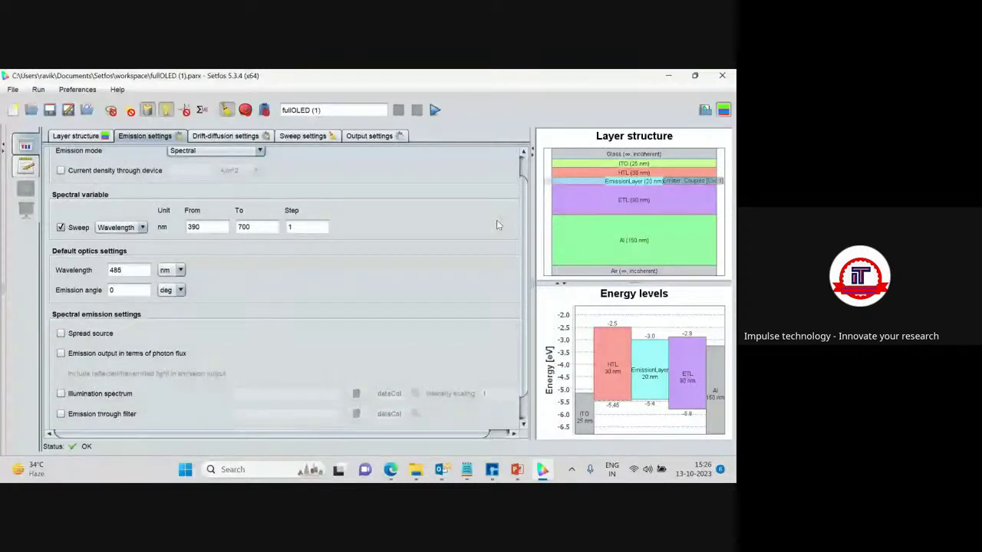
{"action": "scroll", "coordinate": [497, 222], "scroll_direction": "up", "scroll_amount": 2}
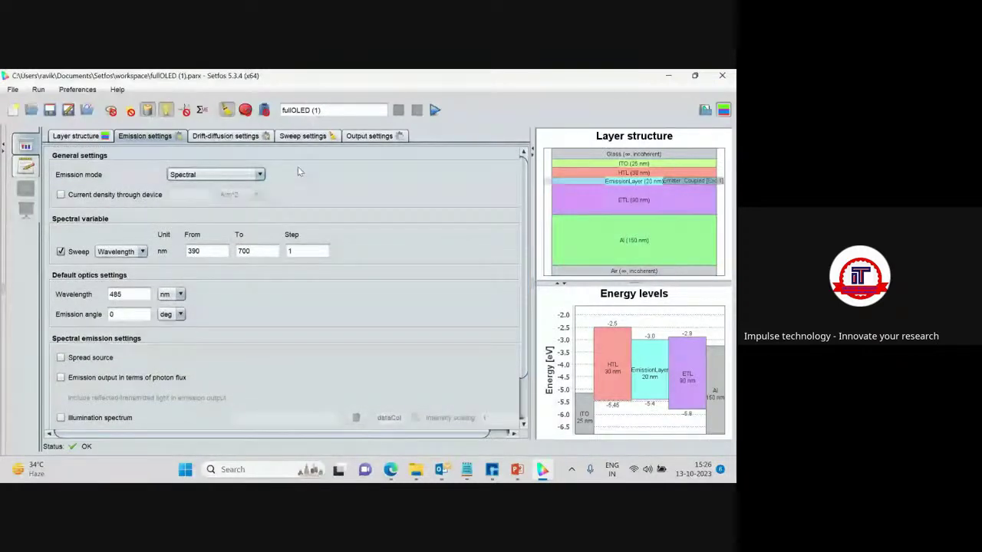
{"action": "left_click", "coordinate": [260, 175]}
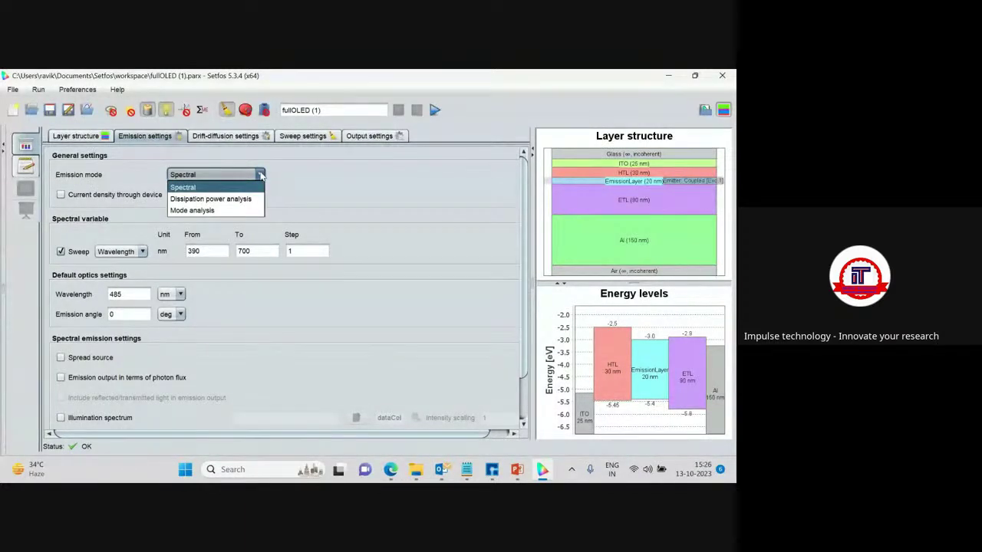
{"action": "left_click", "coordinate": [282, 178]}
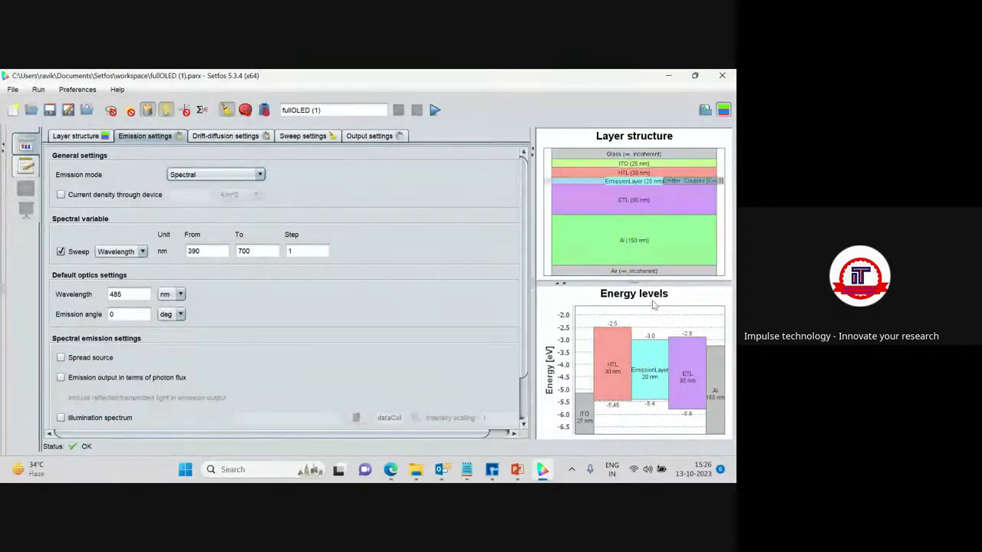
{"action": "mouse_move", "coordinate": [654, 305]}
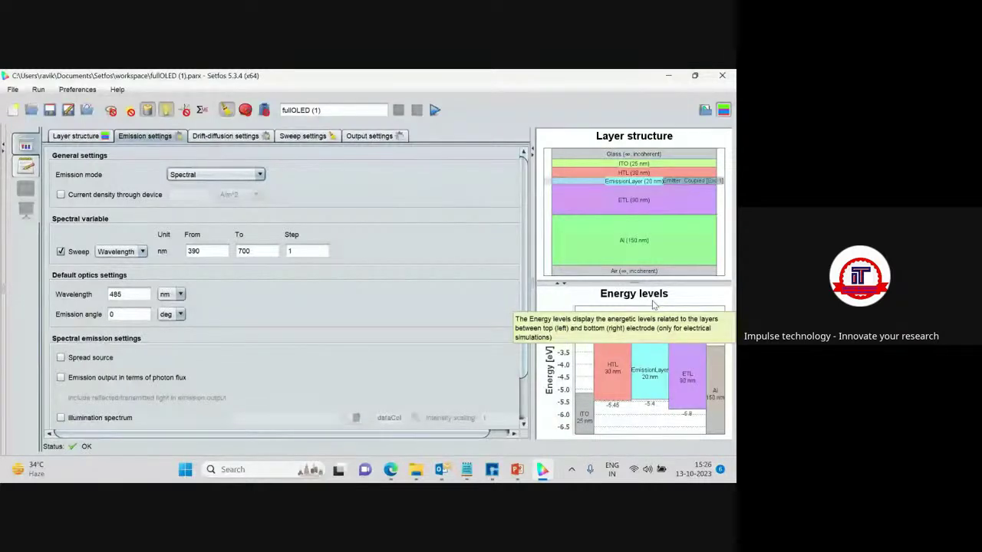
Review the drift-diffusion settings and the available simulation modes, keeping Steady-state.
{"action": "left_click", "coordinate": [215, 136]}
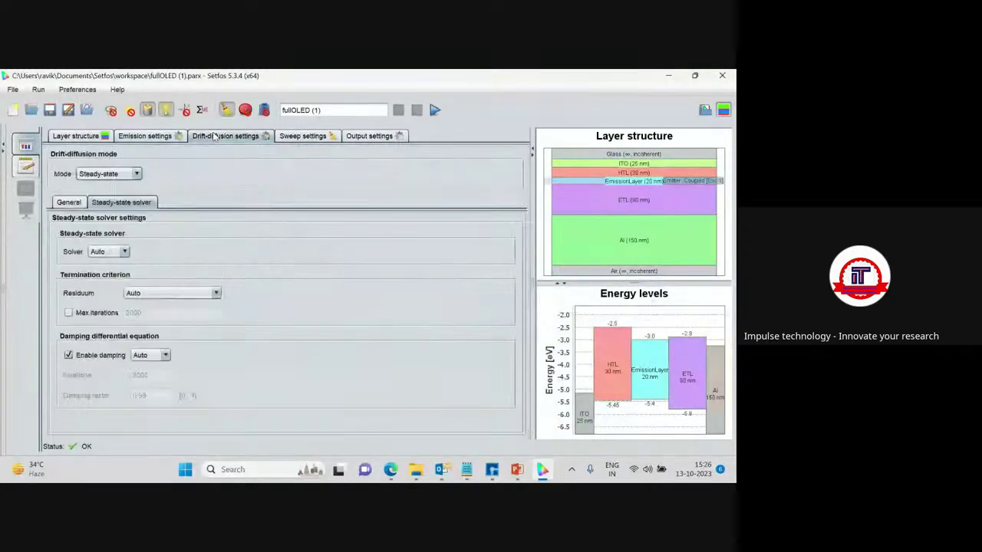
{"action": "left_click", "coordinate": [136, 175]}
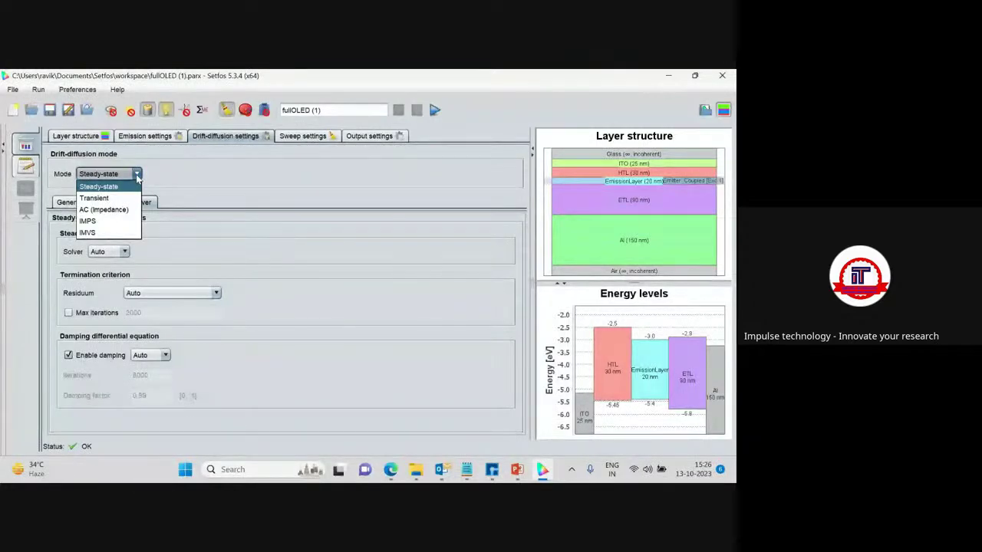
{"action": "left_click", "coordinate": [137, 176]}
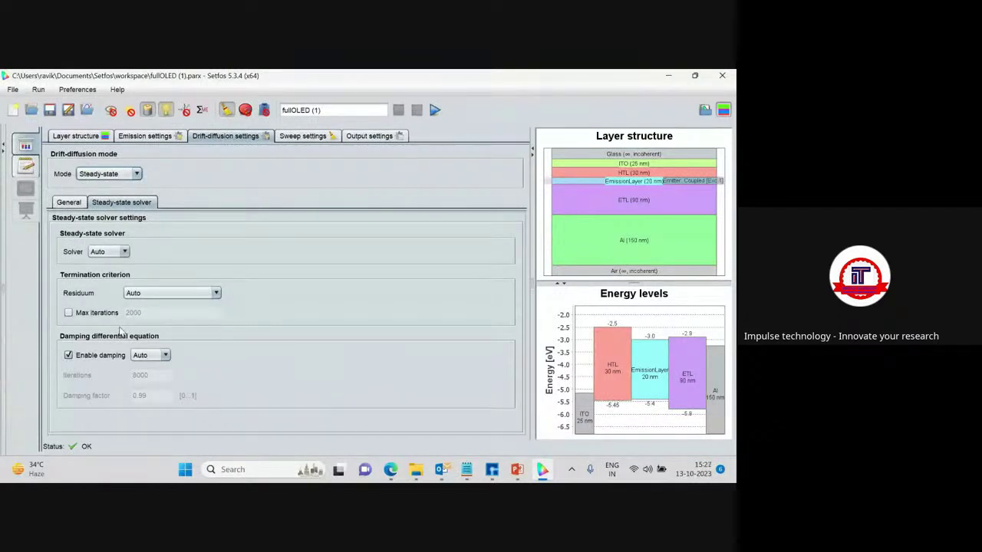
{"action": "left_click", "coordinate": [137, 174]}
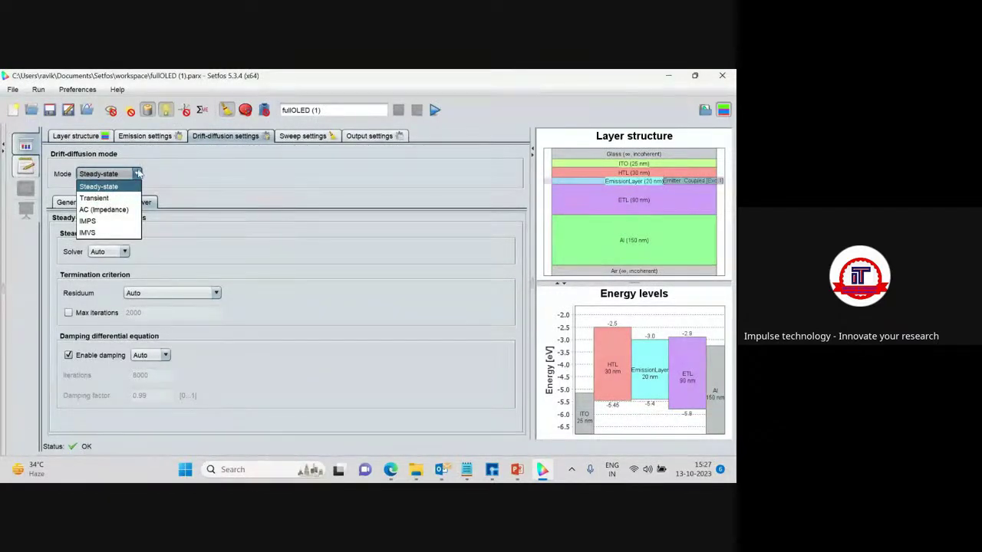
{"action": "left_click", "coordinate": [137, 174]}
Check the emission-angle sweep settings and run the fullOLED simulation.
{"action": "left_click", "coordinate": [300, 138]}
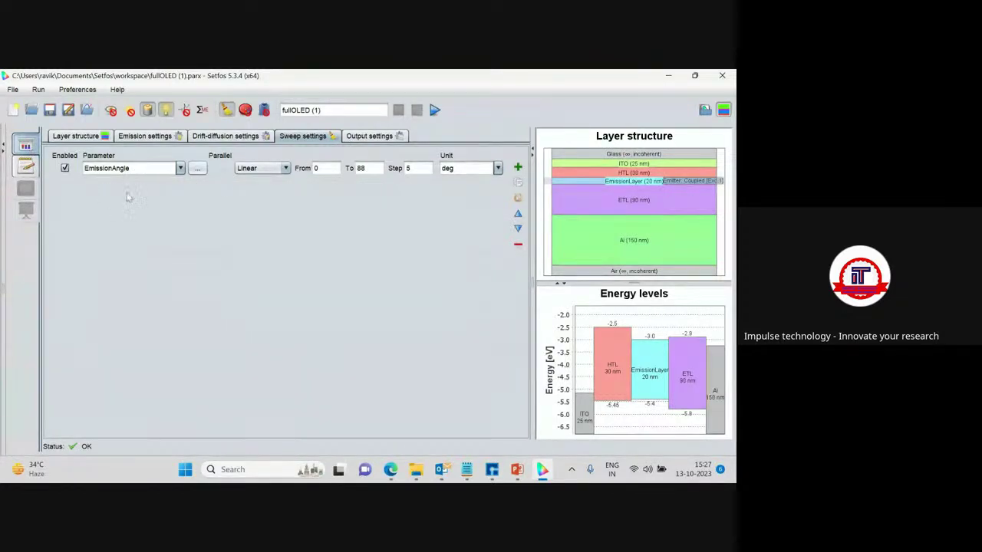
{"action": "left_click", "coordinate": [435, 110]}
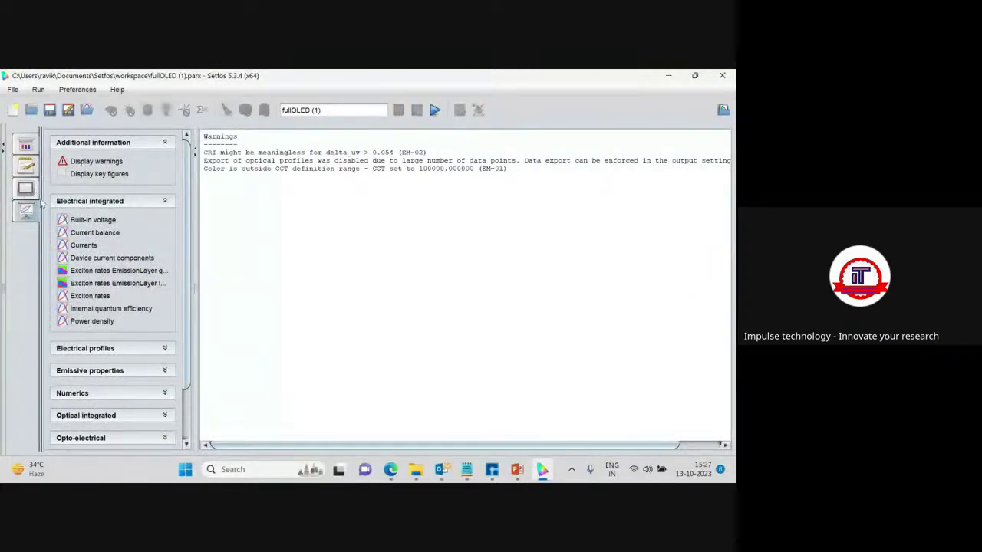
Expand the electrical profiles, emissive properties and opto-electrical result groups, and view the Generated photons plot.
{"action": "scroll", "coordinate": [146, 216], "scroll_direction": "down", "scroll_amount": 3}
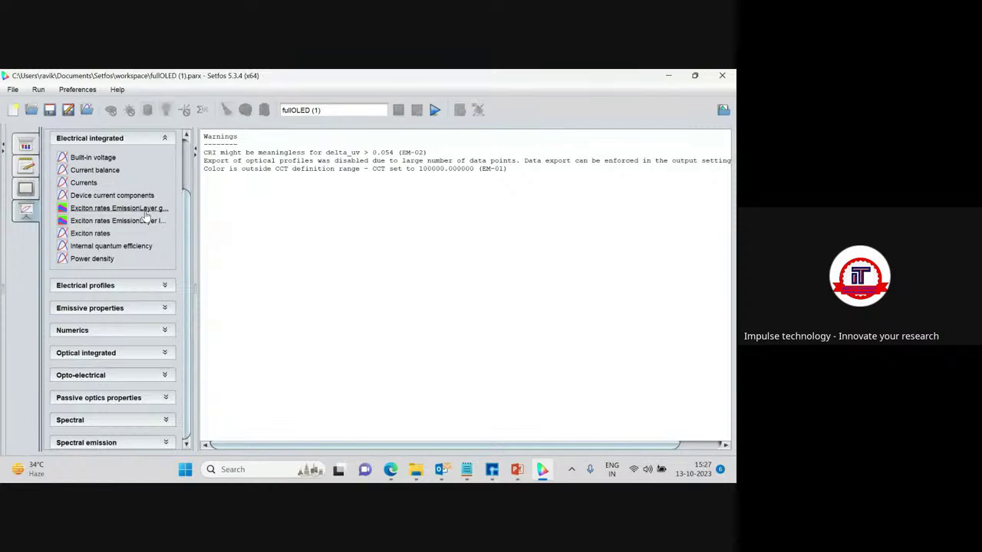
{"action": "left_click", "coordinate": [108, 285]}
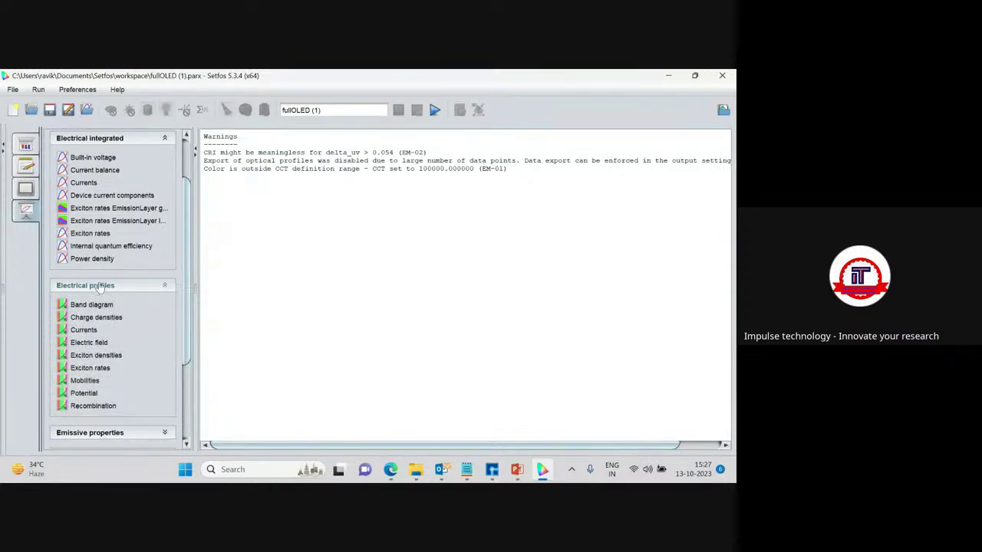
{"action": "scroll", "coordinate": [112, 282], "scroll_direction": "down", "scroll_amount": 5}
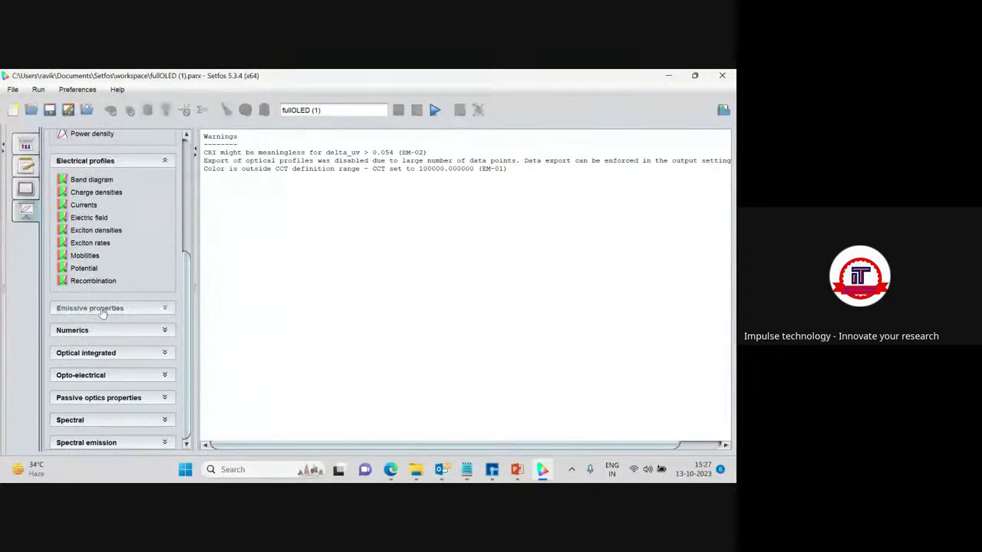
{"action": "left_click", "coordinate": [118, 309]}
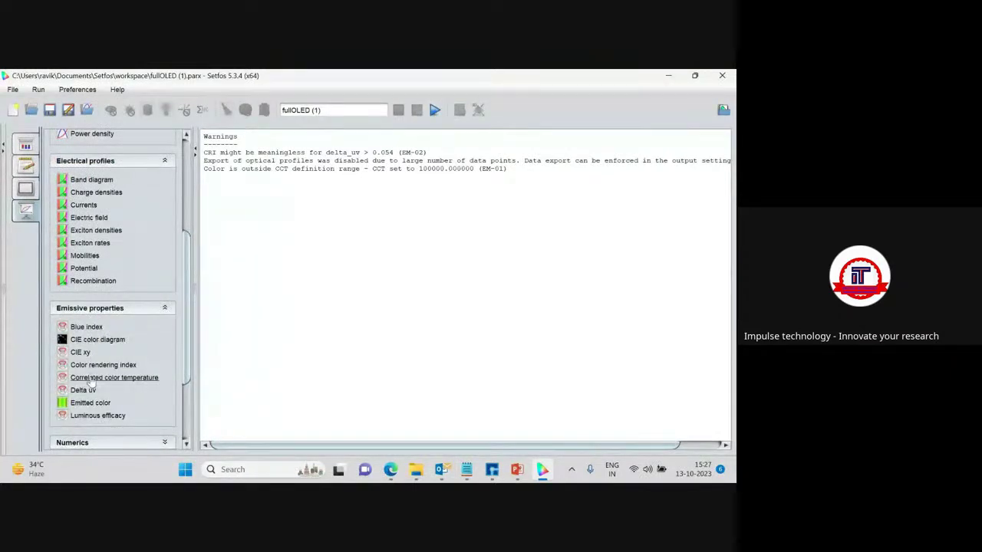
{"action": "scroll", "coordinate": [95, 379], "scroll_direction": "down", "scroll_amount": 3}
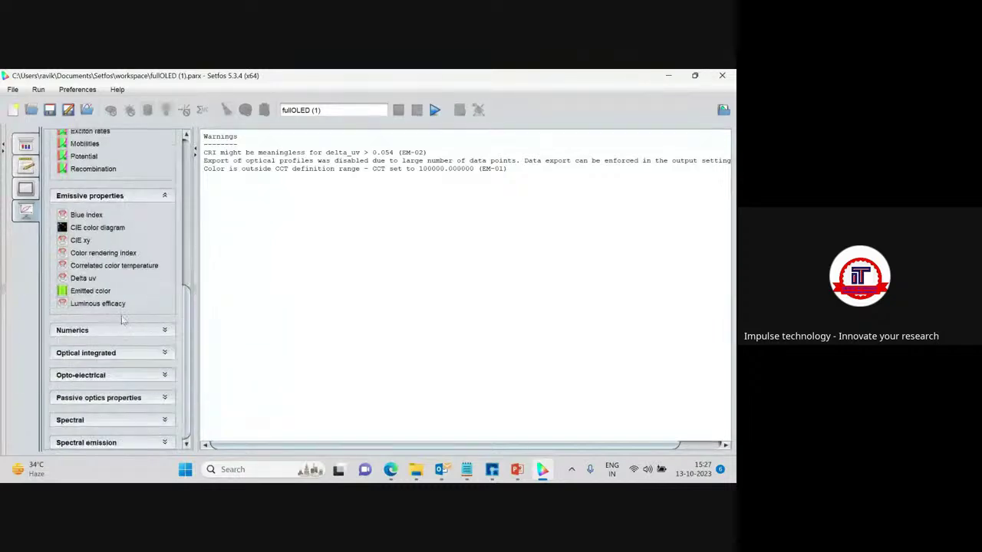
{"action": "left_click", "coordinate": [111, 376]}
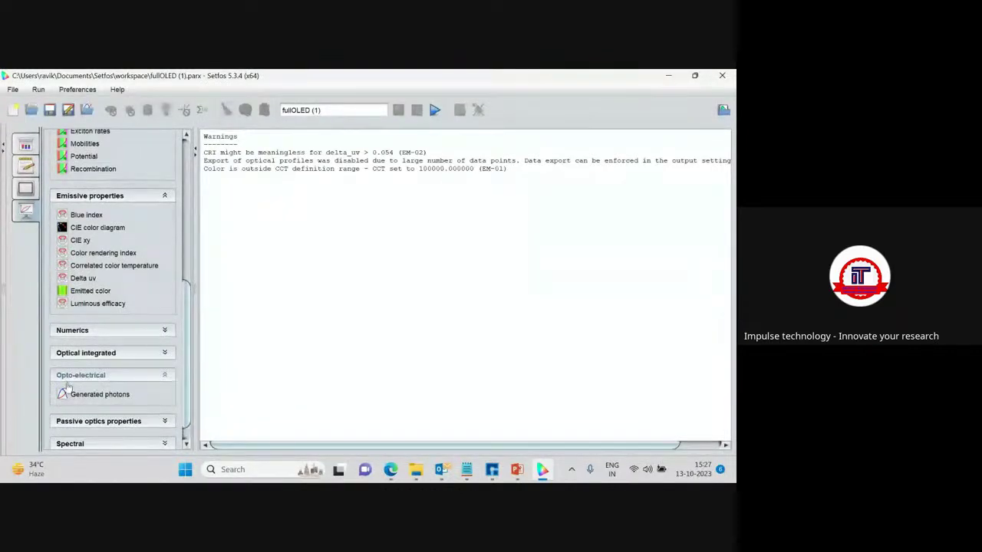
{"action": "left_click", "coordinate": [112, 402]}
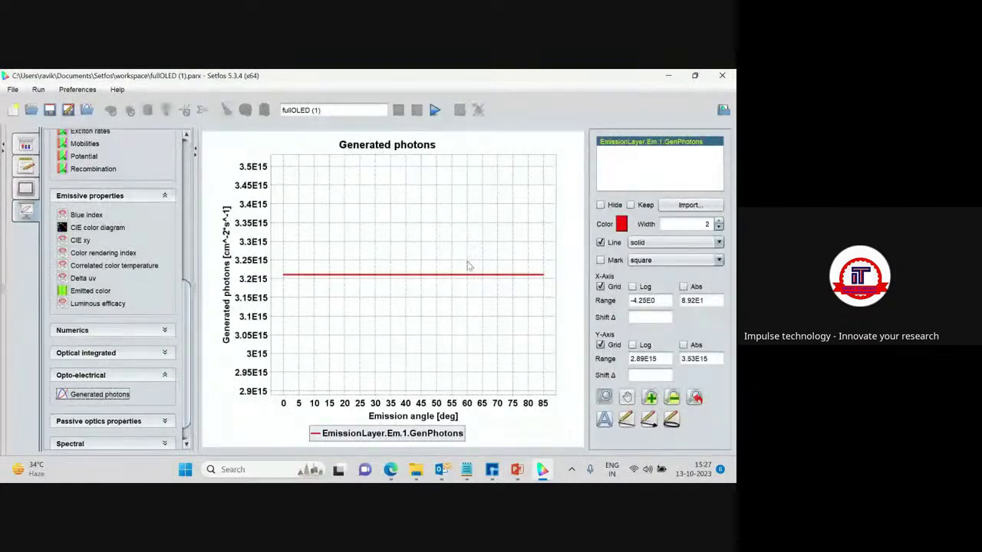
View the spectral absorptance, reflectance and transmittance plots one after another.
{"action": "scroll", "coordinate": [116, 345], "scroll_direction": "down", "scroll_amount": 1}
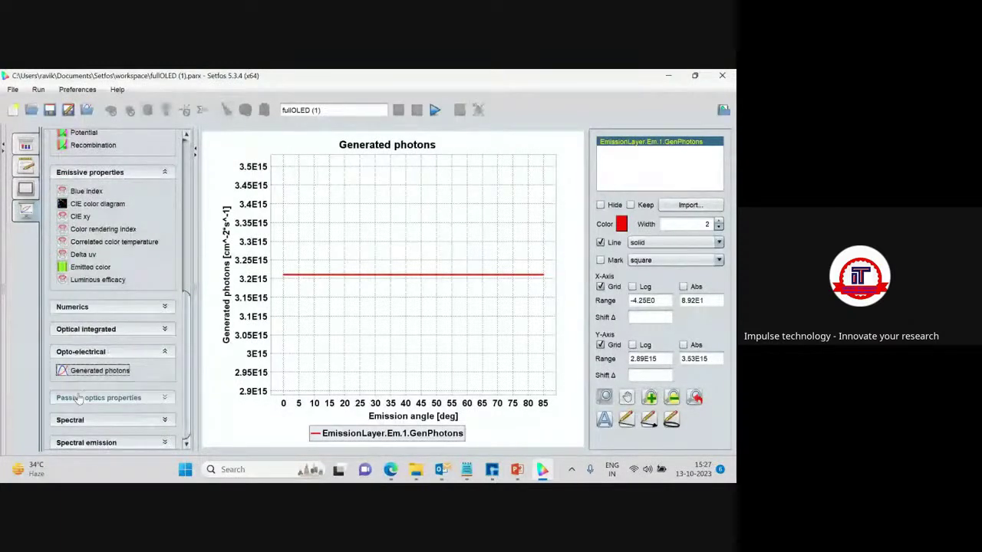
{"action": "left_click", "coordinate": [82, 421]}
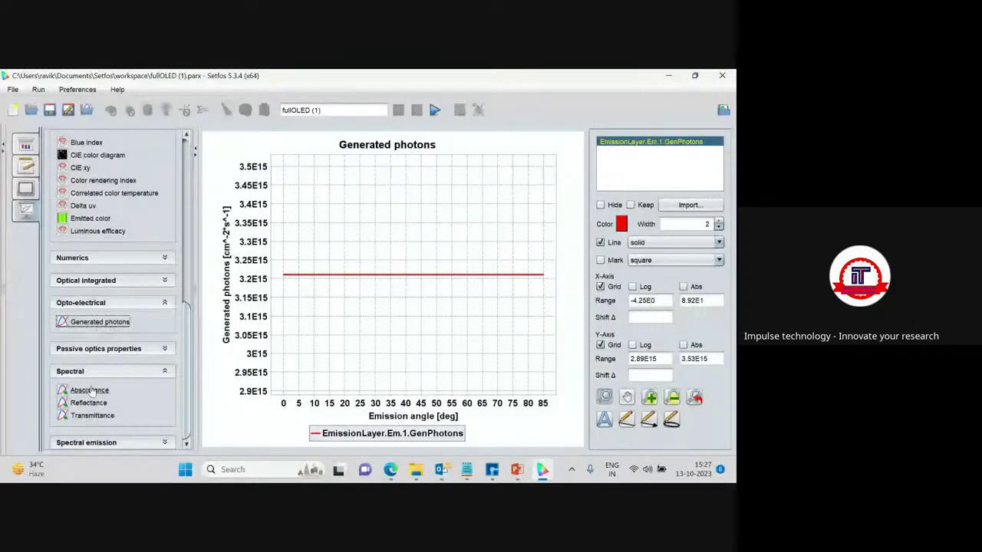
{"action": "left_click", "coordinate": [90, 392]}
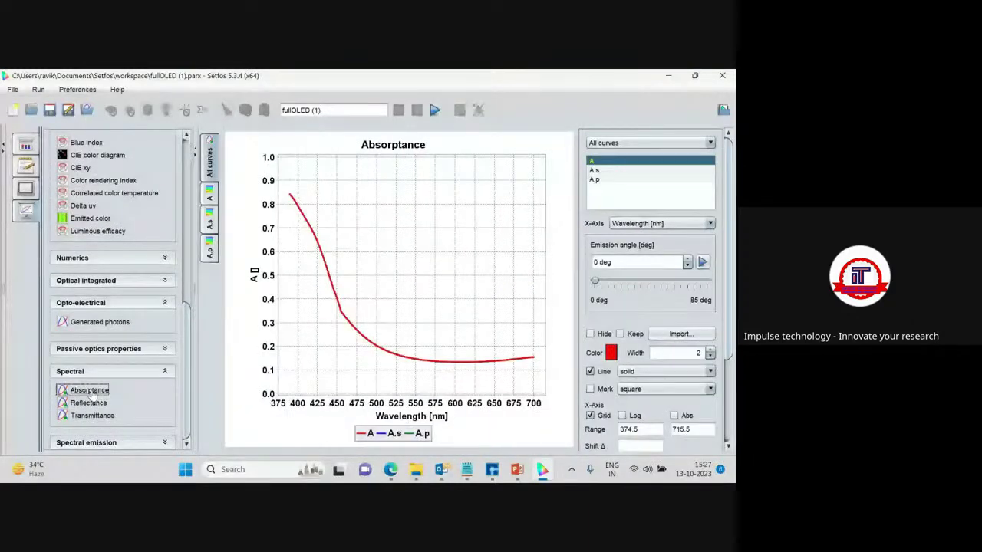
{"action": "left_click", "coordinate": [87, 404]}
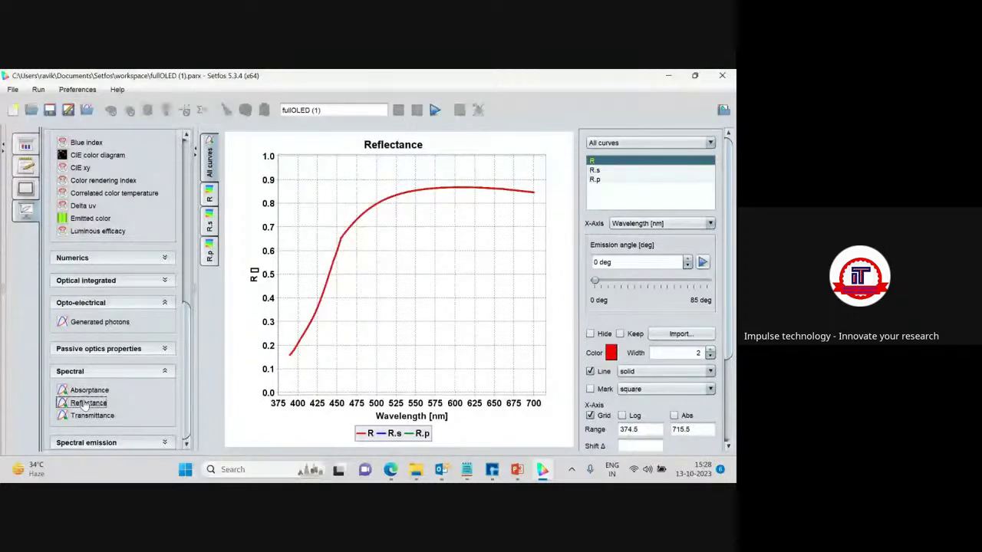
{"action": "left_click", "coordinate": [93, 416]}
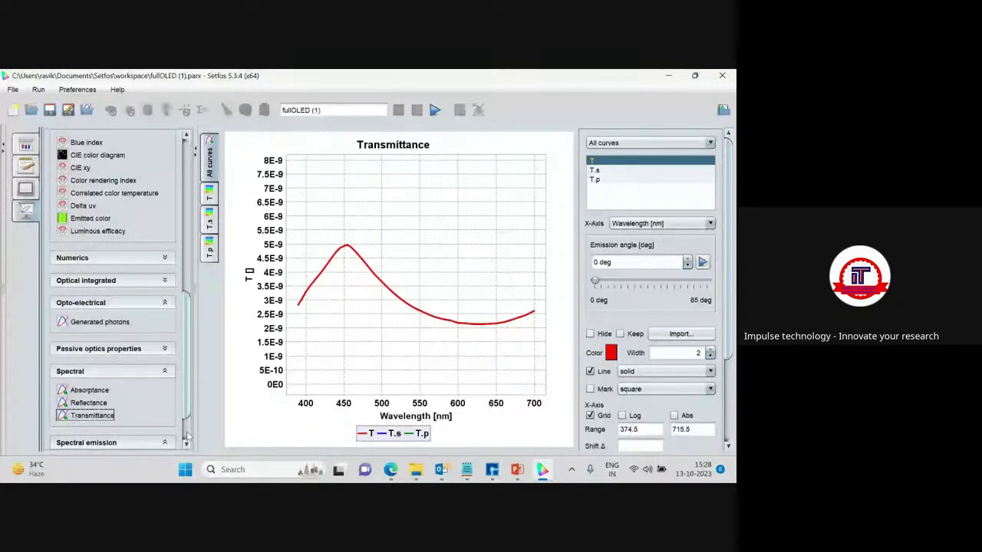
View the spectral emission results: the Emission, Normalized emission and White emission plots.
{"action": "left_click", "coordinate": [92, 444]}
{"action": "left_click", "coordinate": [82, 414]}
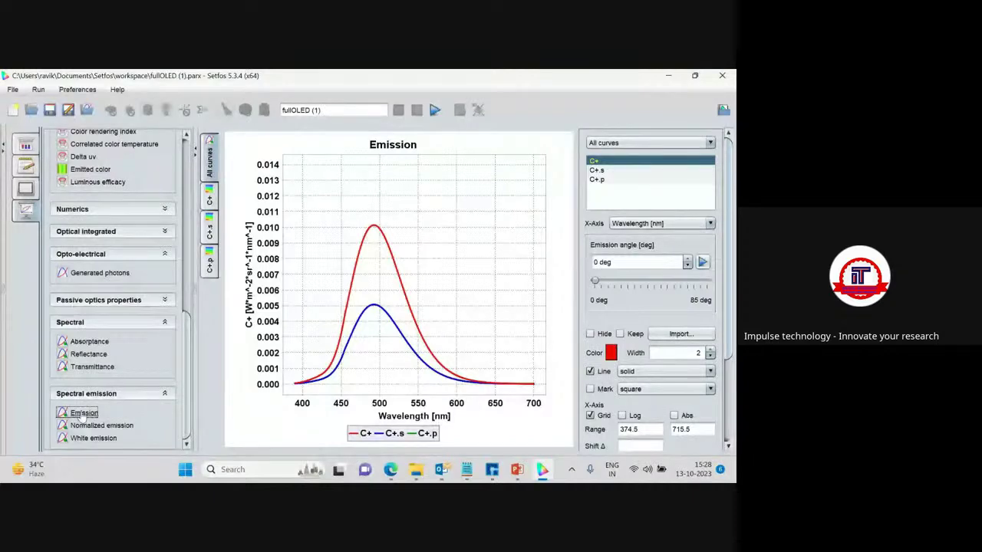
{"action": "left_click", "coordinate": [101, 430]}
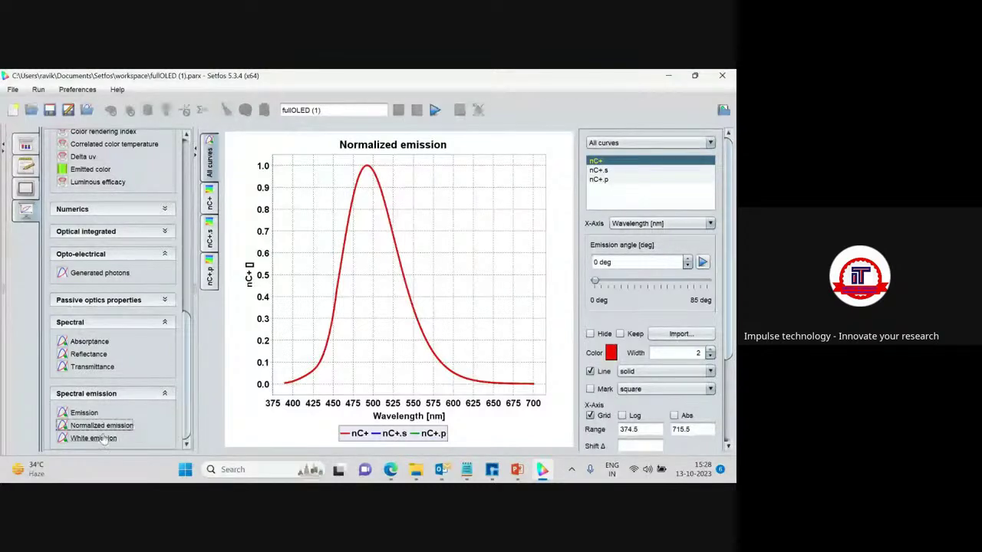
{"action": "left_click", "coordinate": [95, 441]}
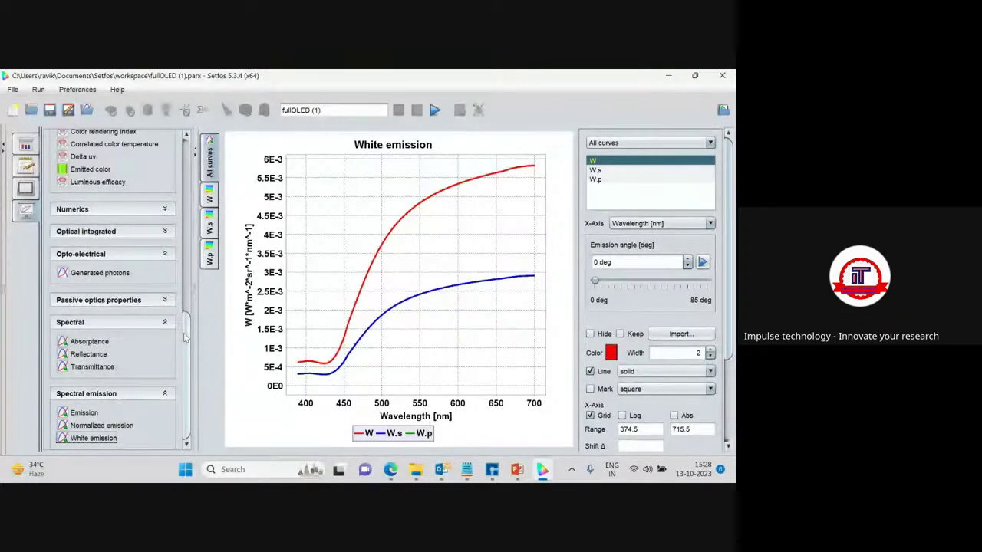
View the integrated electrical plots for device current components, EmissionLayer exciton gains, exciton rates and internal quantum efficiency, widening the result list.
{"action": "left_click_drag", "start_coordinate": [184, 338], "coordinate": [192, 157]}
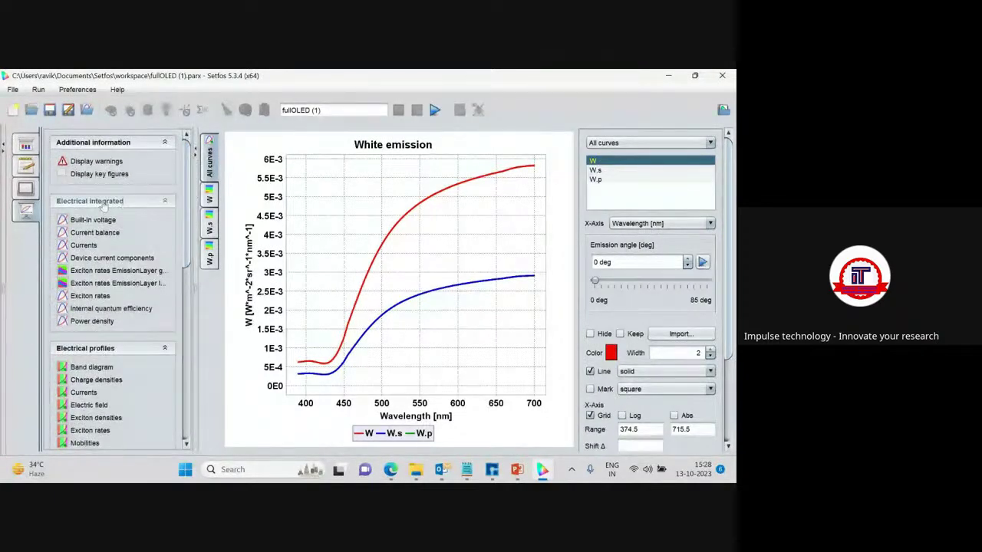
{"action": "left_click", "coordinate": [107, 261]}
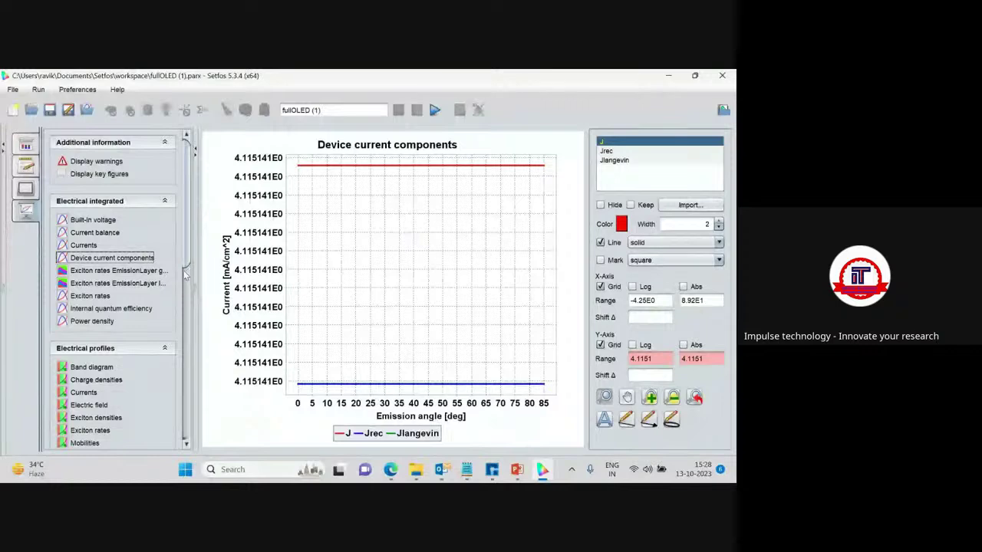
{"action": "left_click", "coordinate": [103, 273]}
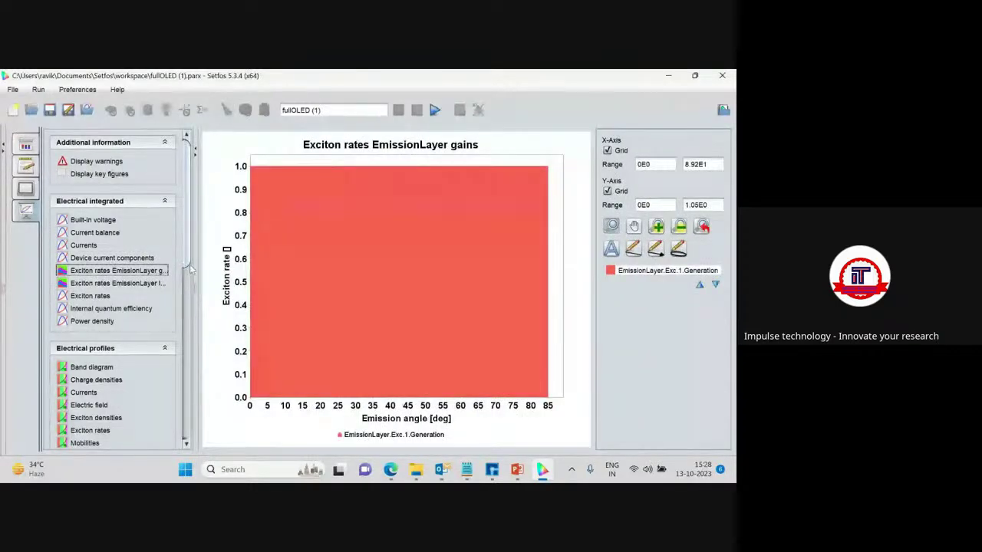
{"action": "left_click_drag", "start_coordinate": [192, 272], "coordinate": [218, 277]}
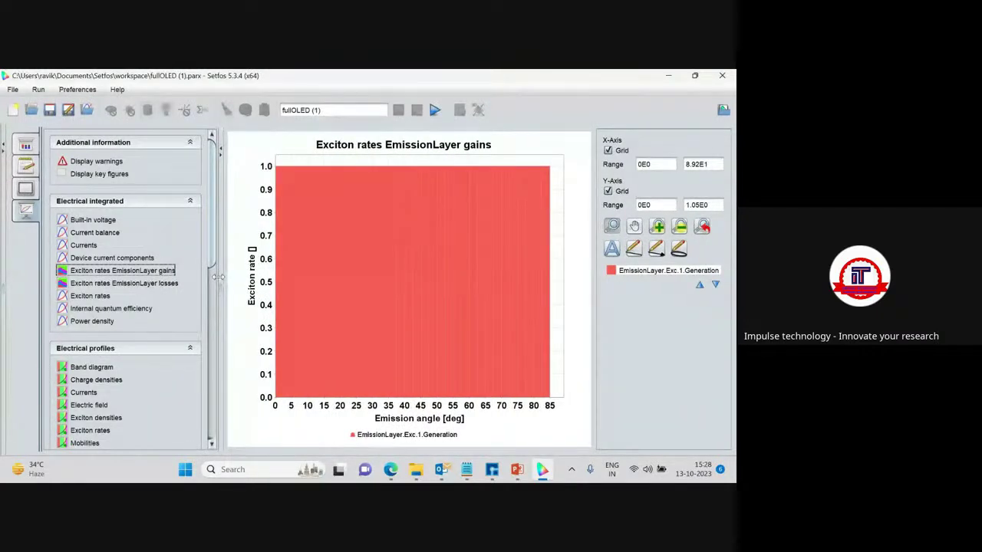
{"action": "left_click", "coordinate": [88, 299]}
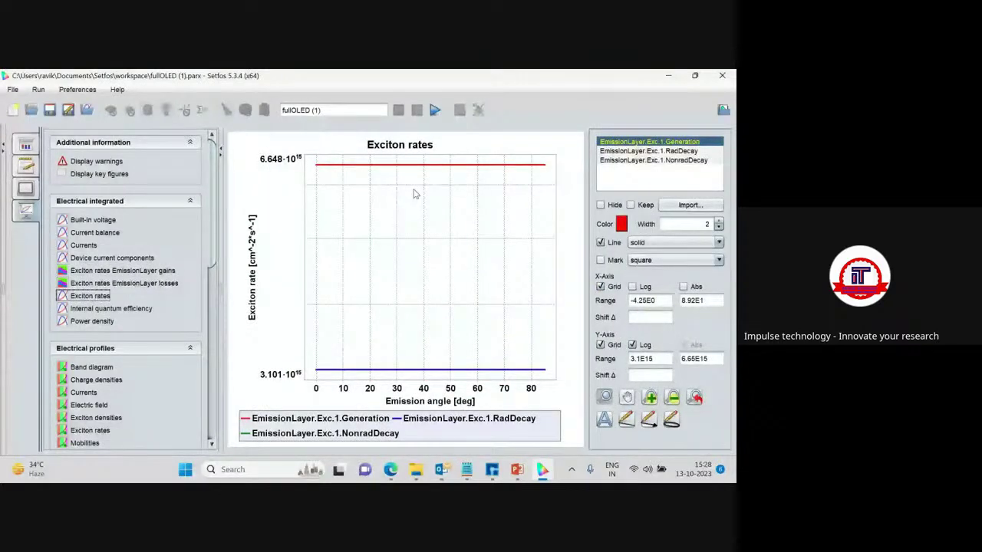
{"action": "left_click", "coordinate": [107, 310]}
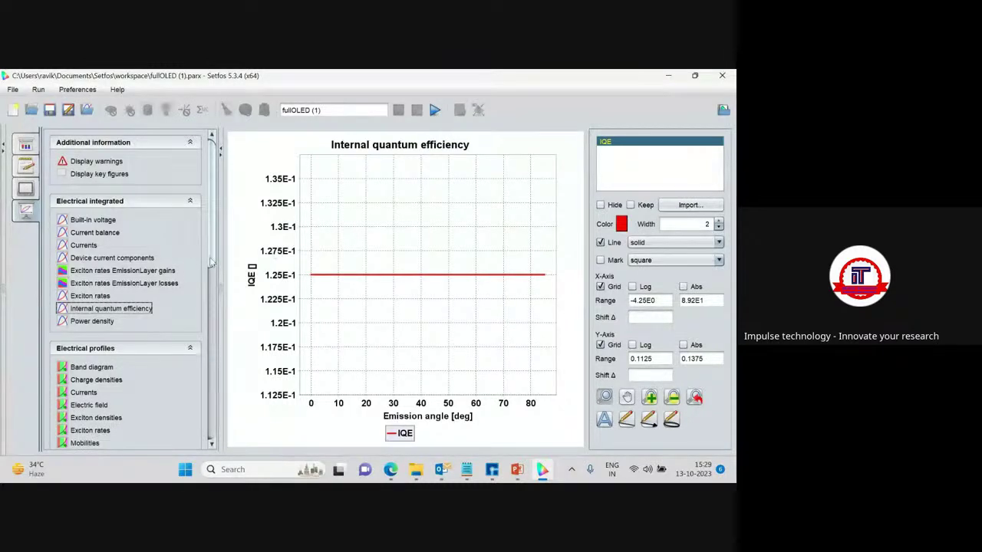
{"action": "scroll", "coordinate": [177, 289], "scroll_direction": "down", "scroll_amount": 3}
{"action": "scroll", "coordinate": [177, 289], "scroll_direction": "down", "scroll_amount": 9}
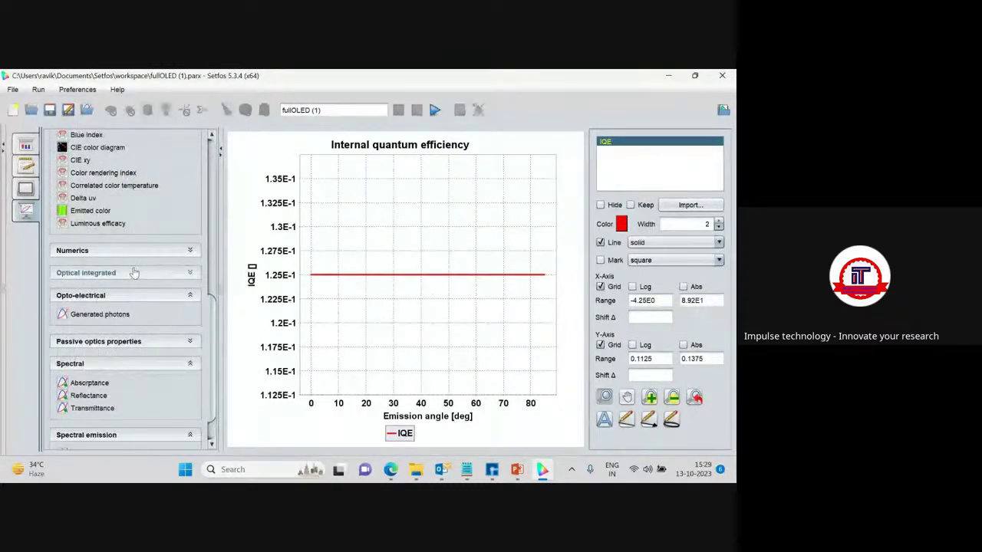
View the CIE xy result as XY and polar plots, and expand the optical integrated result group.
{"action": "left_click", "coordinate": [81, 159]}
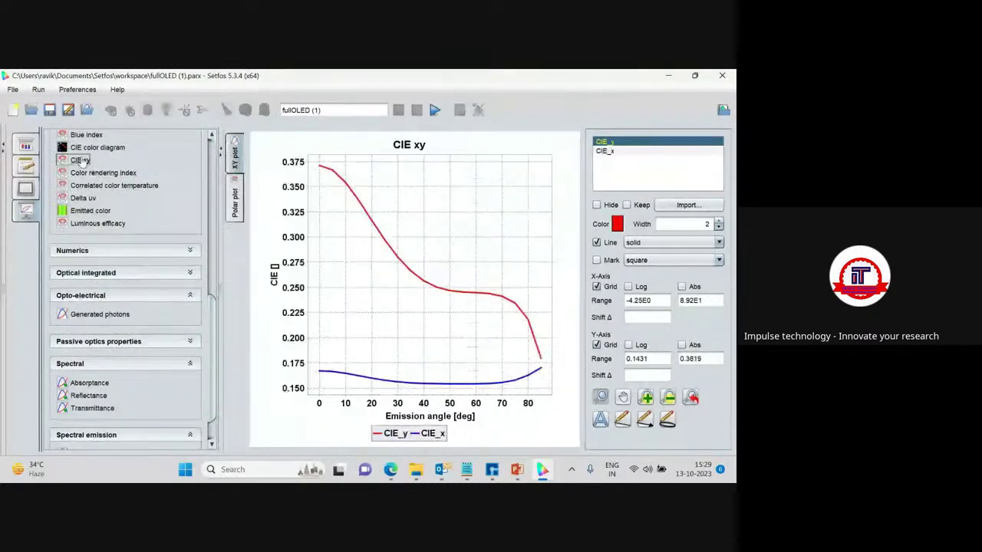
{"action": "left_click", "coordinate": [235, 201]}
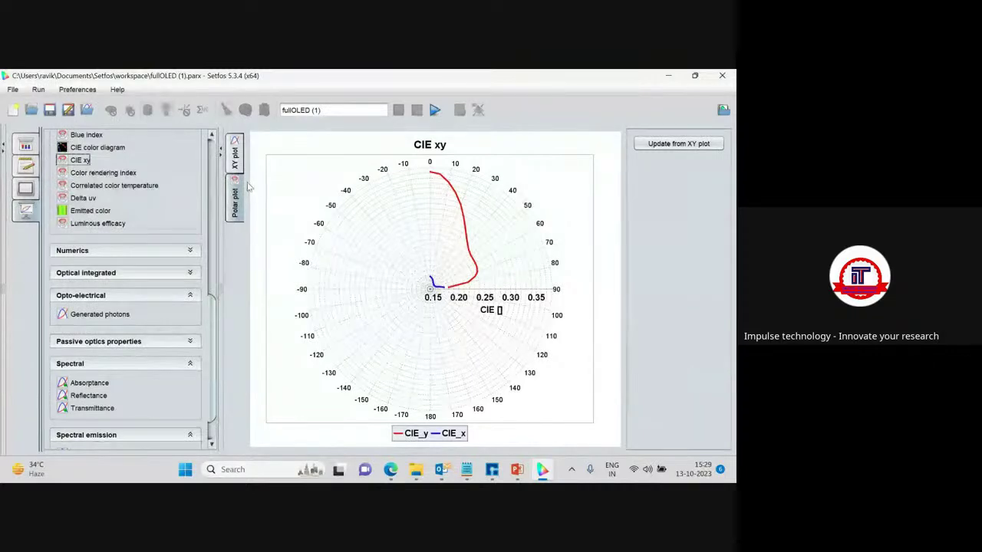
{"action": "left_click", "coordinate": [236, 156]}
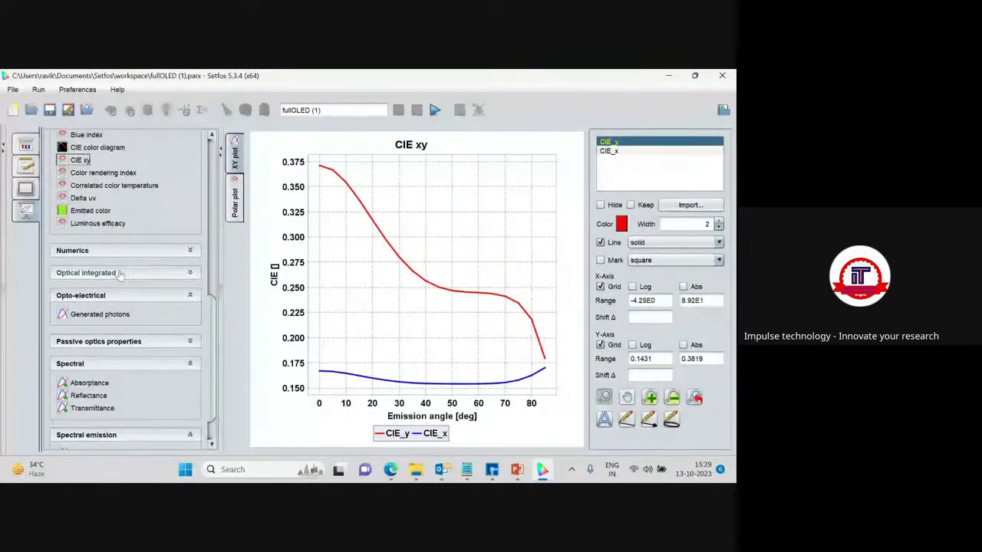
{"action": "left_click", "coordinate": [123, 273]}
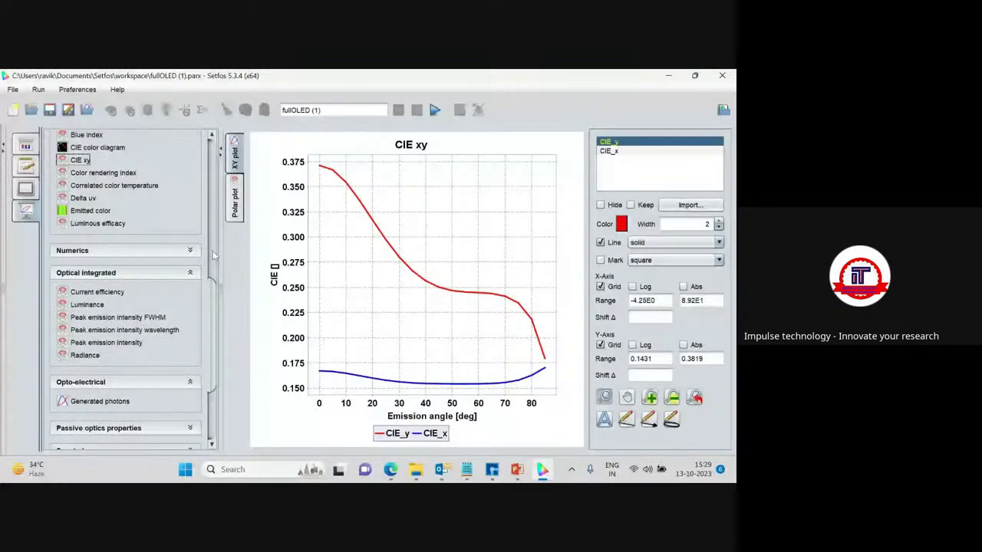
{"action": "scroll", "coordinate": [214, 257], "scroll_direction": "up", "scroll_amount": 5}
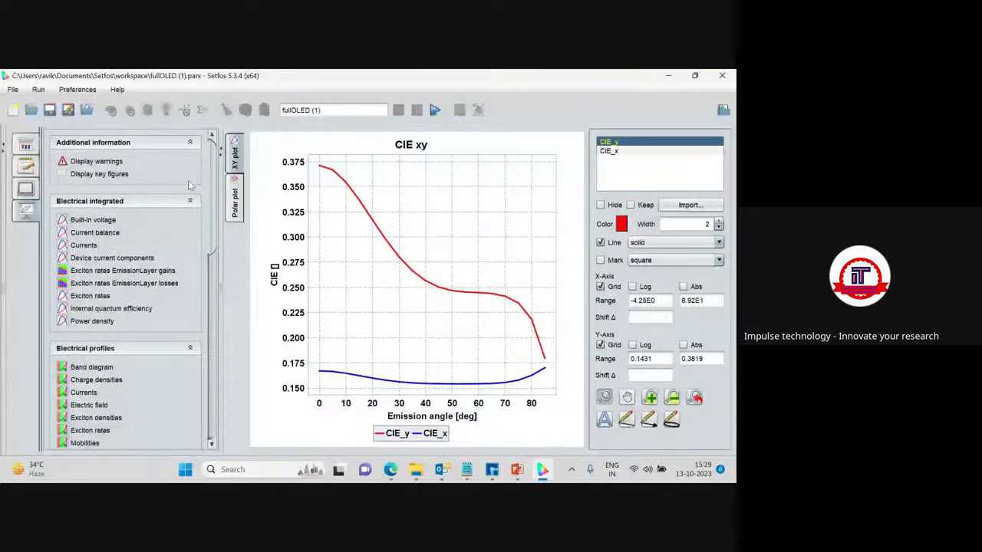
Return to the layer structure and open the PerovskiteLED.parx simulation from the examples folder, enlarging the file dialog to browse the list.
{"action": "left_click", "coordinate": [26, 144]}
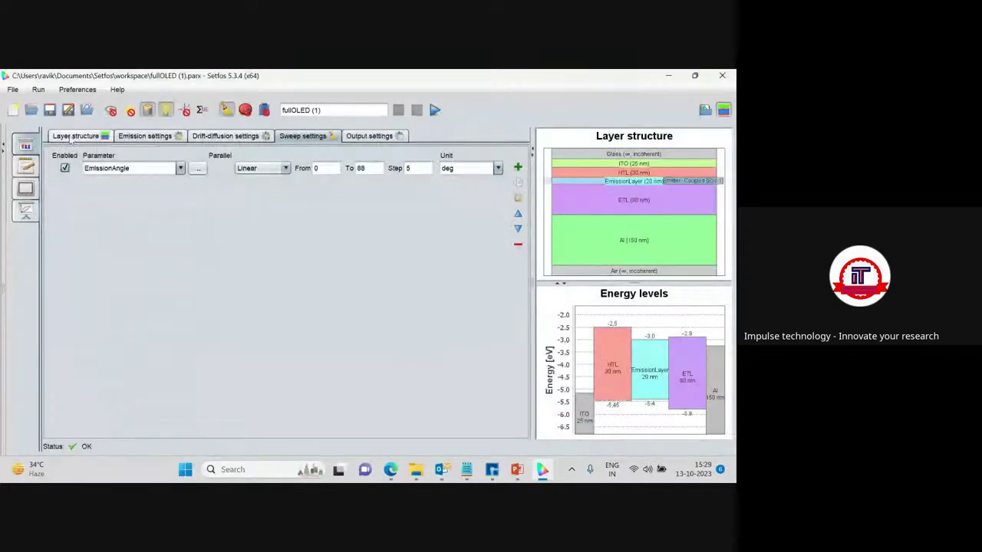
{"action": "left_click", "coordinate": [74, 136]}
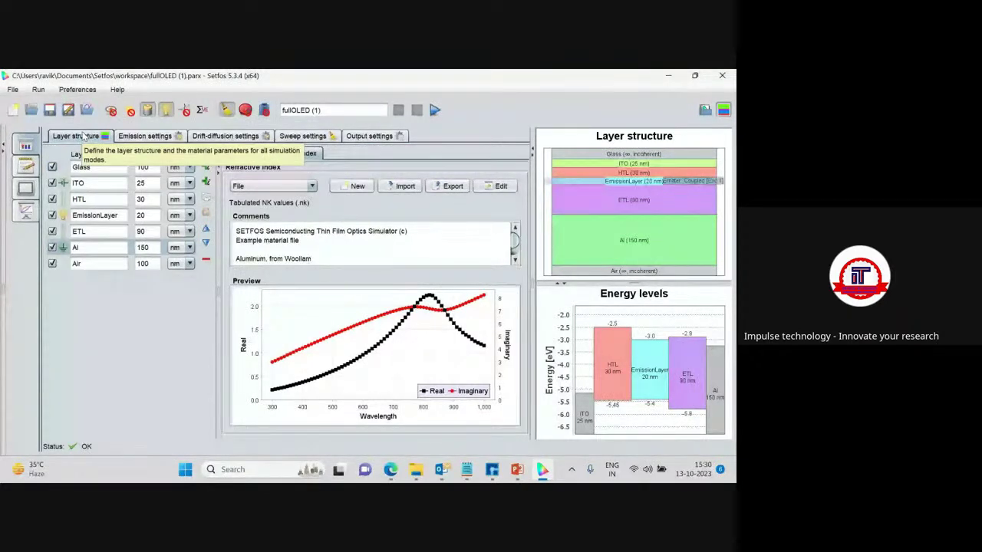
{"action": "left_click", "coordinate": [13, 90]}
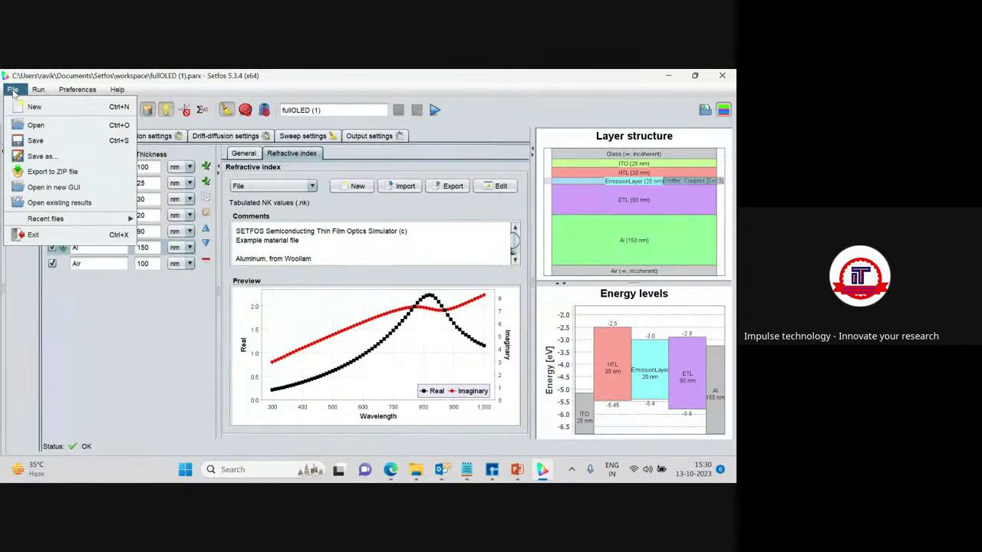
{"action": "left_click", "coordinate": [35, 125]}
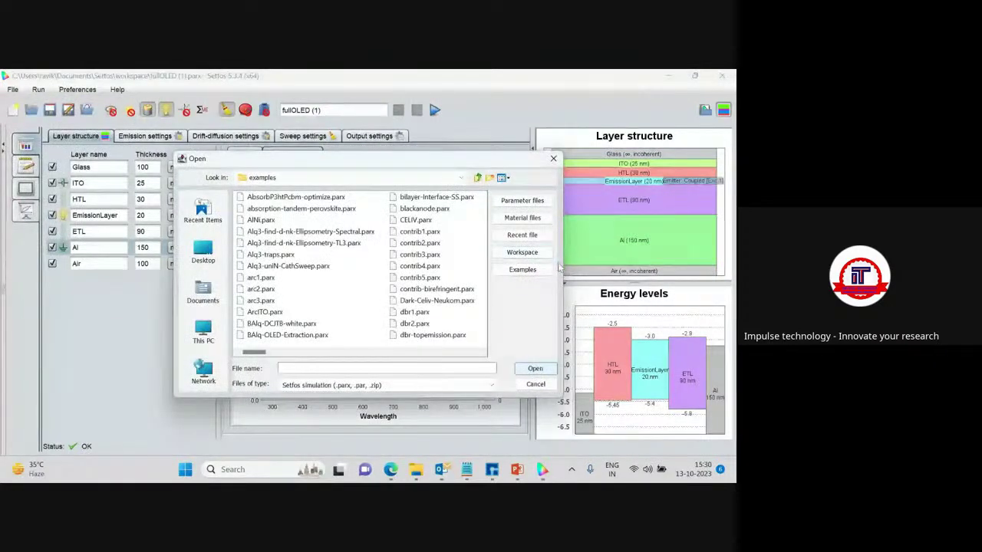
{"action": "left_click_drag", "start_coordinate": [564, 269], "coordinate": [727, 268]}
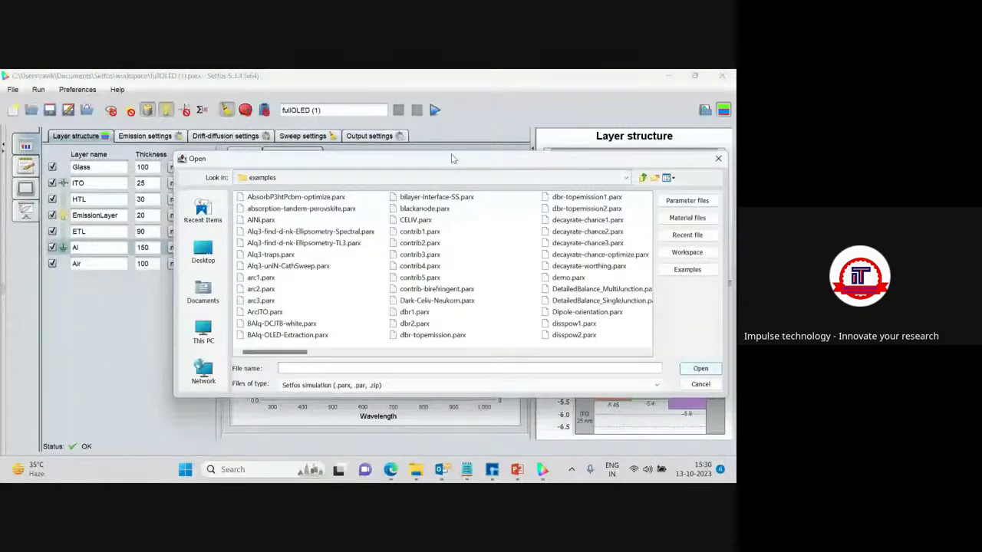
{"action": "left_click_drag", "start_coordinate": [452, 159], "coordinate": [332, 123]}
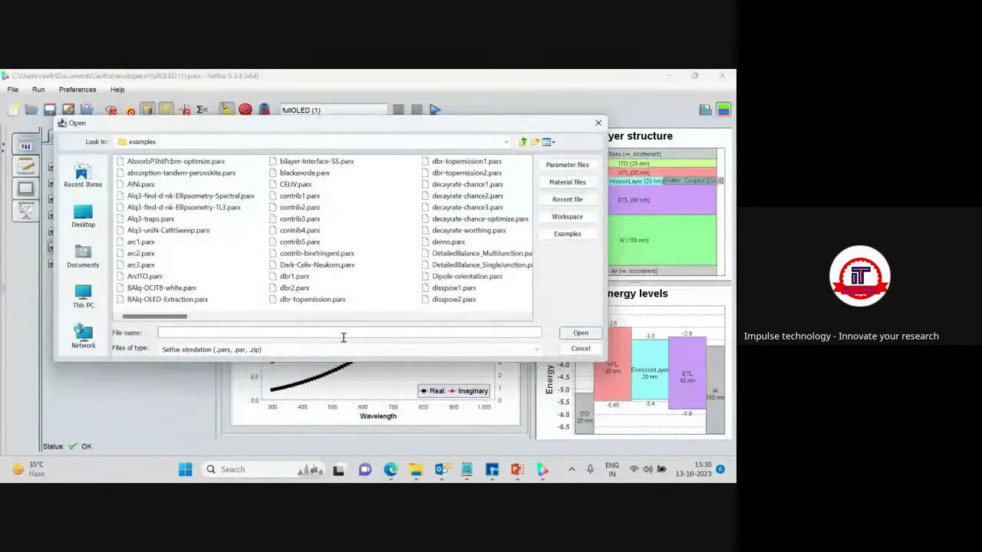
{"action": "left_click_drag", "start_coordinate": [344, 362], "coordinate": [344, 416]}
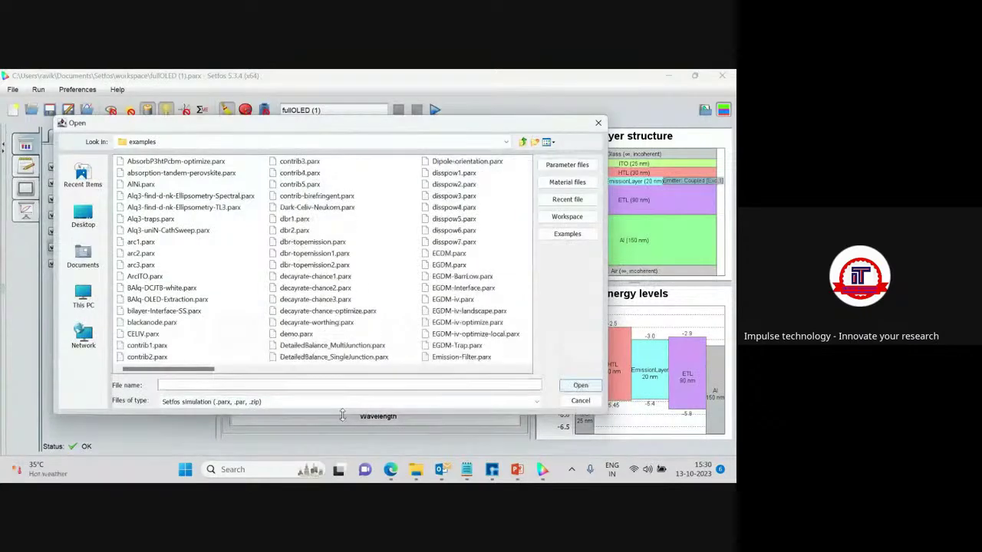
{"action": "left_click_drag", "start_coordinate": [606, 272], "coordinate": [674, 263]}
{"action": "scroll", "coordinate": [463, 280], "scroll_direction": "down", "scroll_amount": 5}
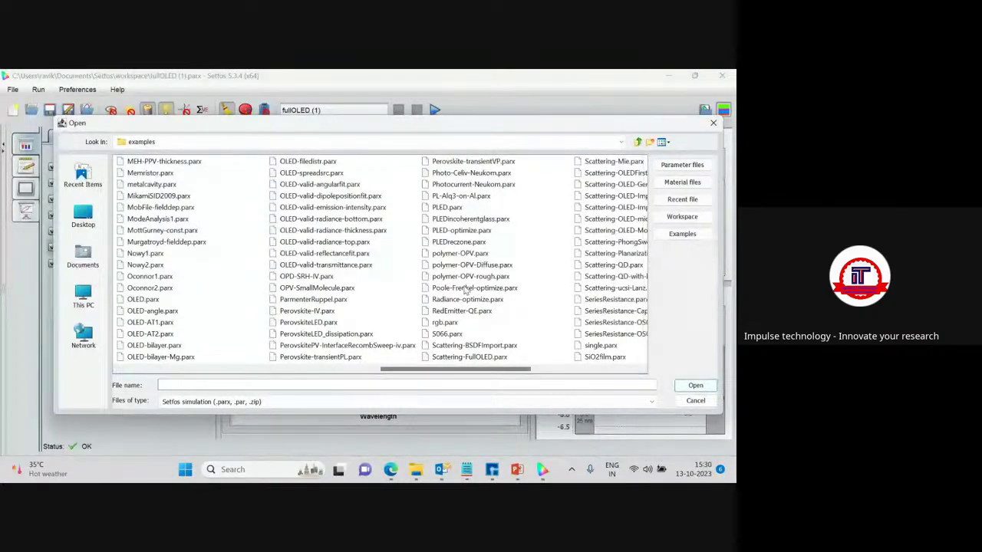
{"action": "left_click", "coordinate": [310, 323]}
{"action": "left_click", "coordinate": [694, 385]}
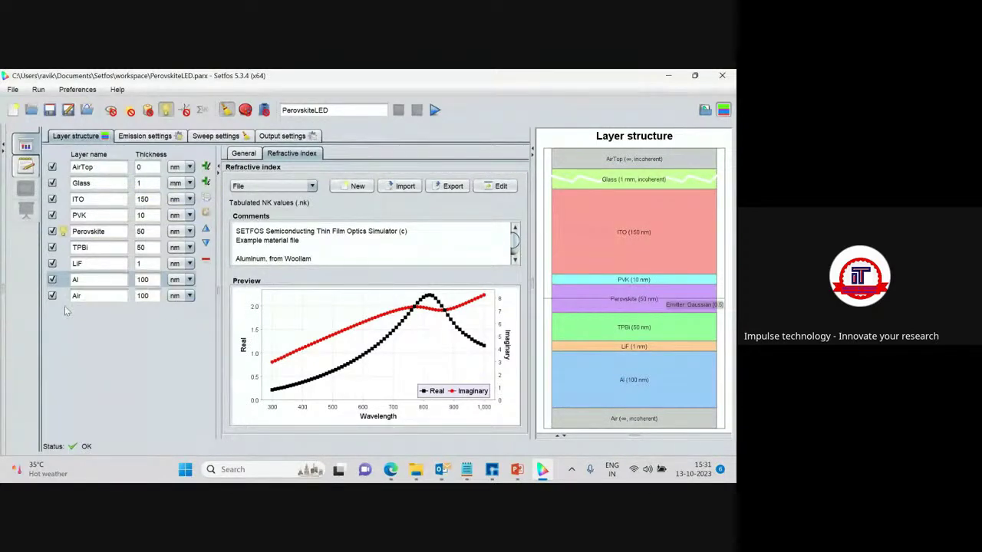
Review the ITO layer's refractive index, the emission settings and the sweep settings of the perovskite LED.
{"action": "left_click", "coordinate": [91, 200]}
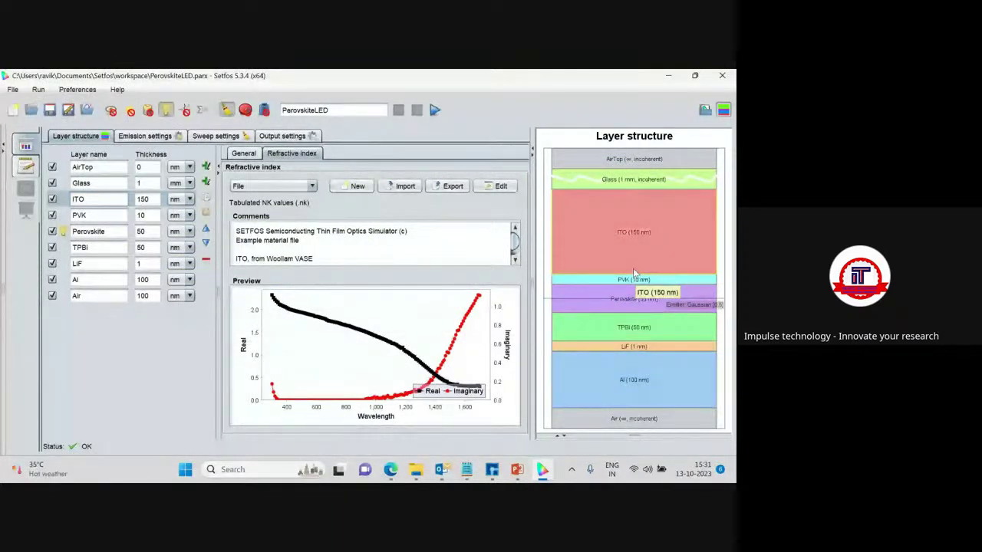
{"action": "left_click", "coordinate": [145, 136]}
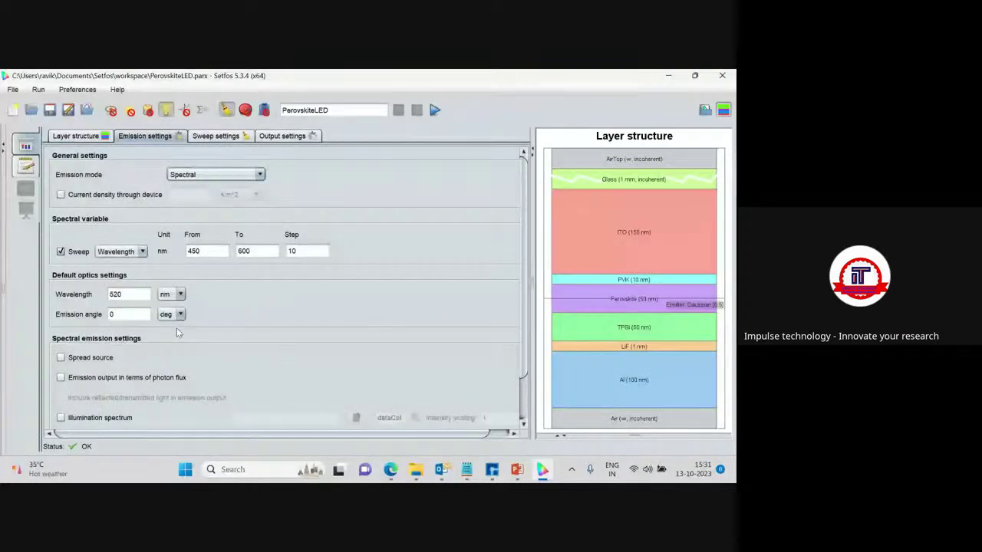
{"action": "scroll", "coordinate": [176, 333], "scroll_direction": "down", "scroll_amount": 1}
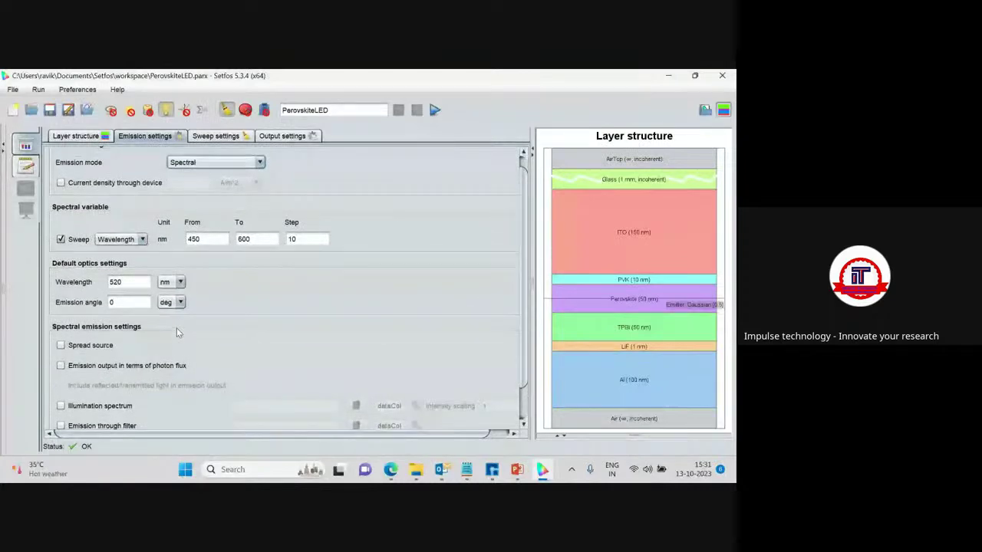
{"action": "scroll", "coordinate": [176, 332], "scroll_direction": "up", "scroll_amount": 1}
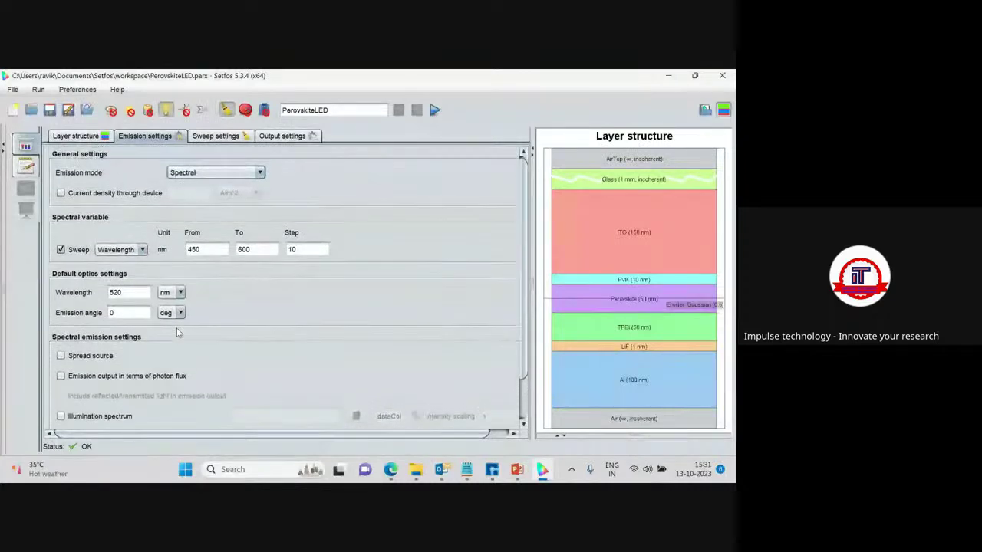
{"action": "left_click", "coordinate": [218, 137]}
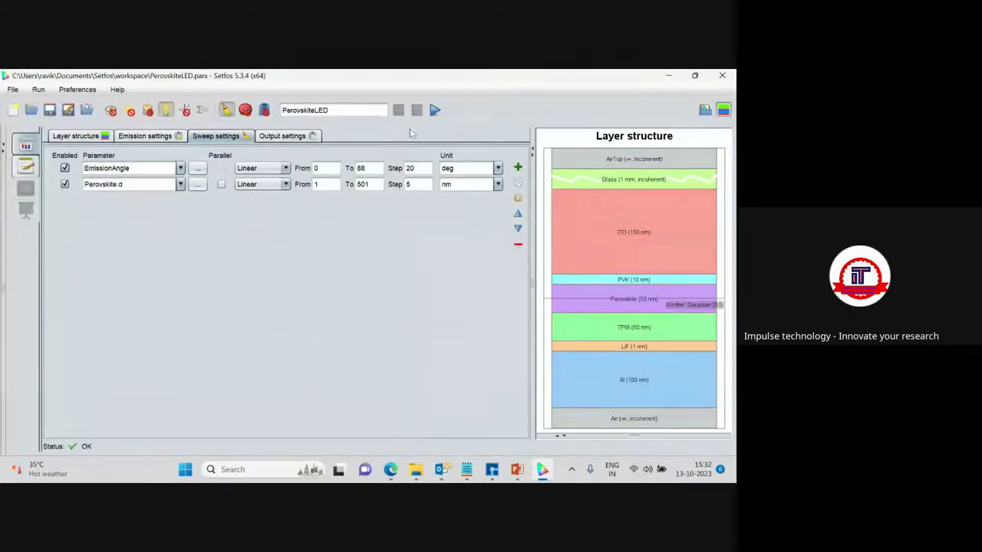
Run the PerovskiteLED simulation and view its spectral absorptance, reflectance and transmittance plots, including the R.p reflectance map.
{"action": "left_click", "coordinate": [435, 111]}
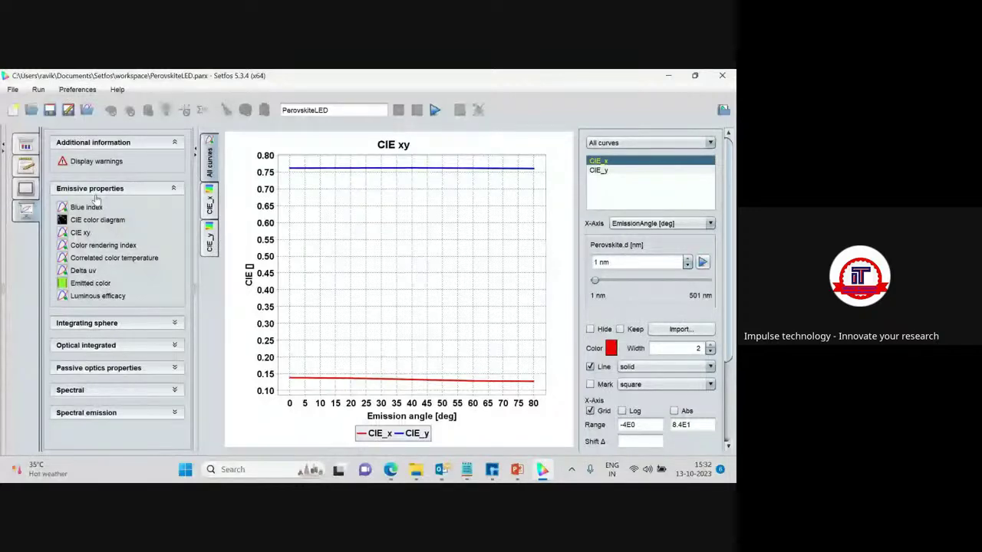
{"action": "left_click", "coordinate": [68, 392]}
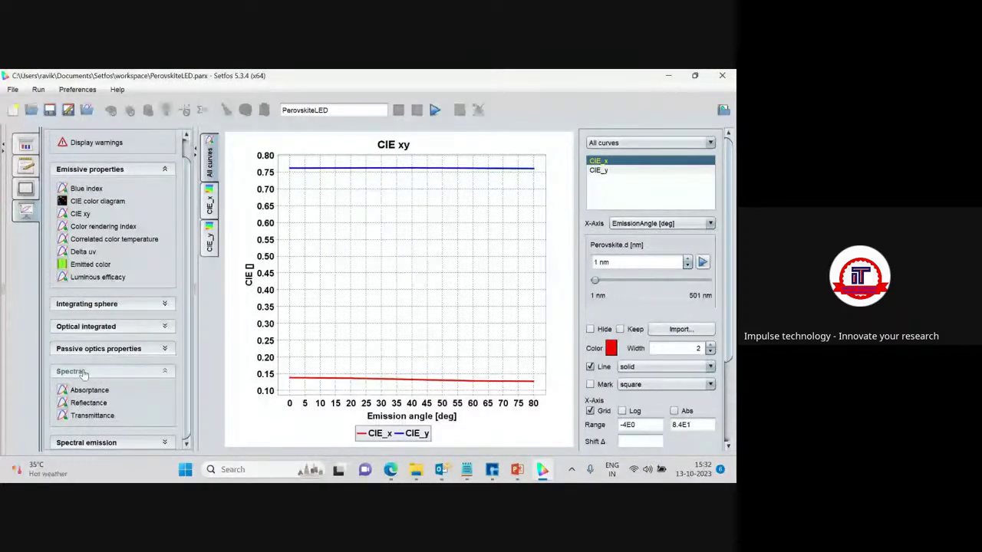
{"action": "left_click", "coordinate": [85, 392]}
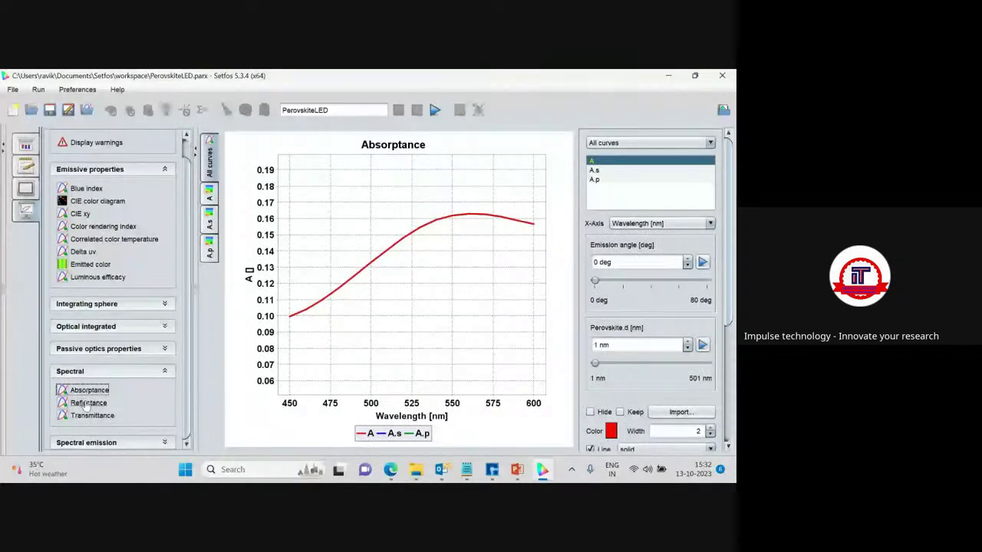
{"action": "left_click", "coordinate": [86, 404]}
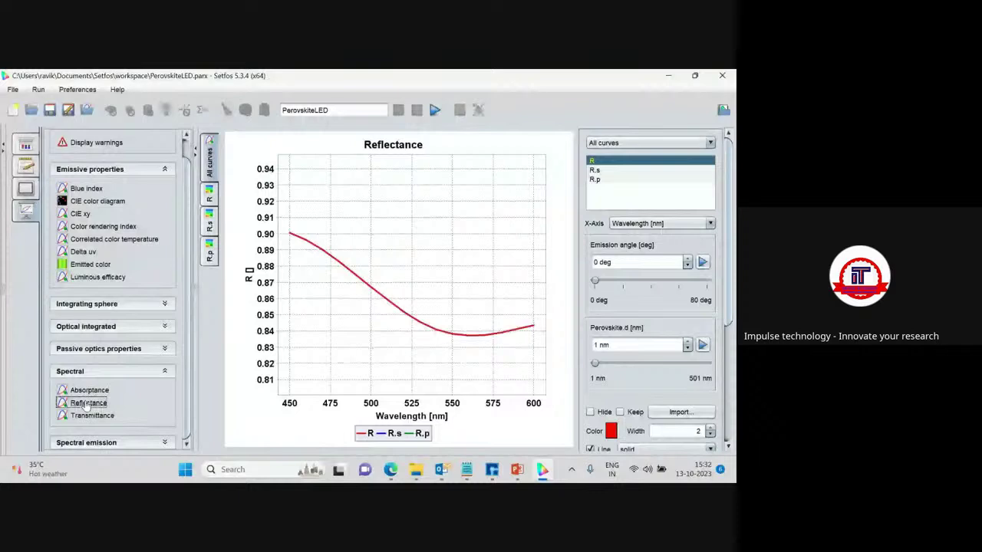
{"action": "left_click", "coordinate": [209, 255]}
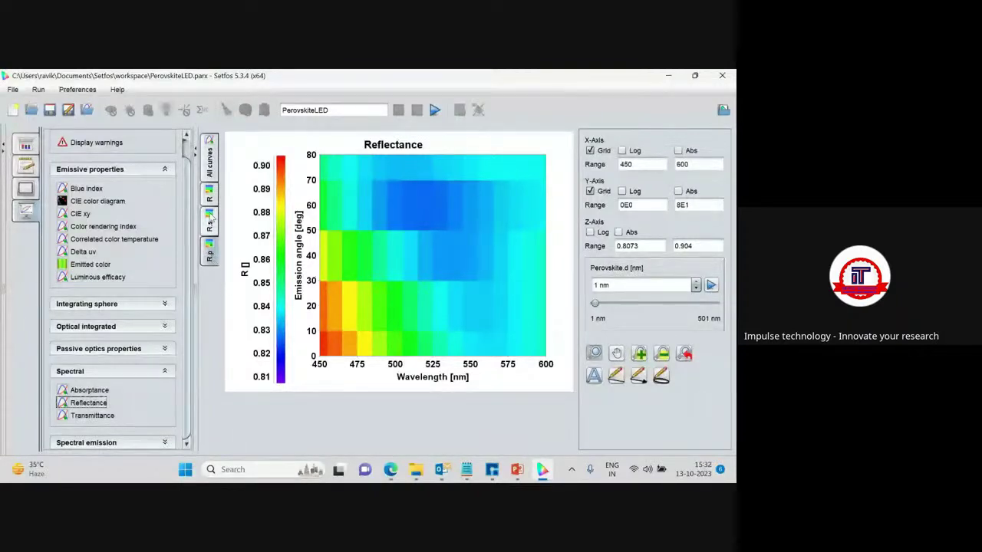
{"action": "left_click", "coordinate": [209, 157]}
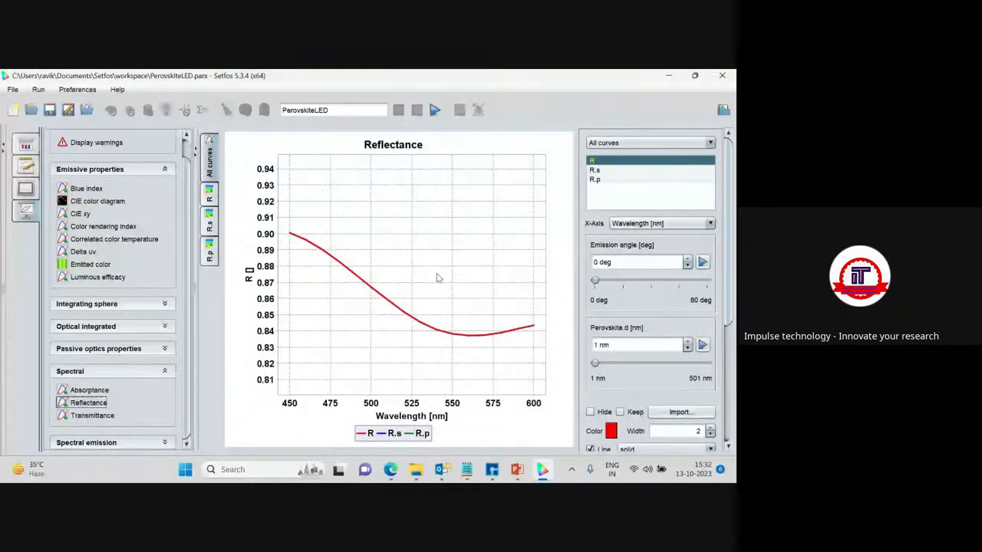
{"action": "left_click", "coordinate": [88, 415]}
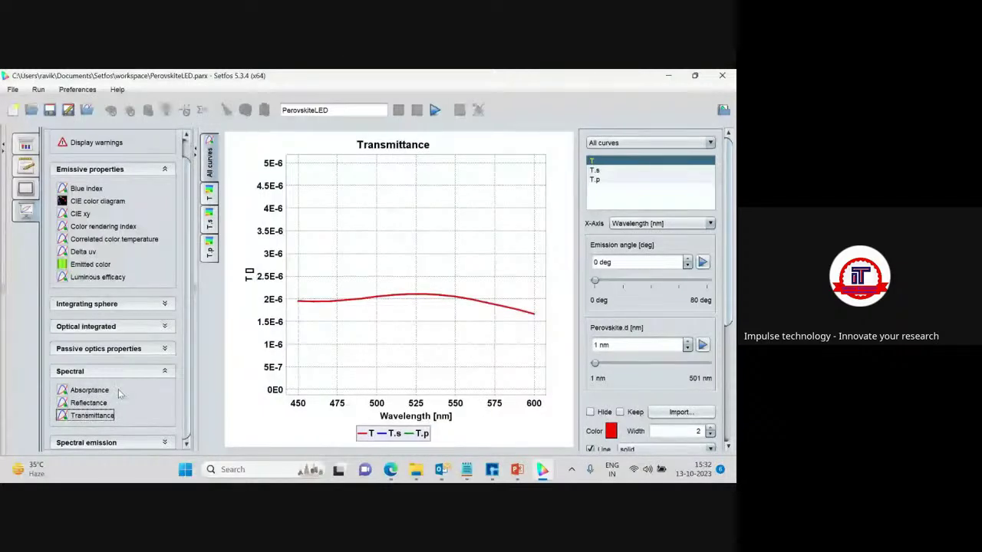
View the spectral Emission plot and the Current efficiency plot of the perovskite LED.
{"action": "left_click", "coordinate": [92, 443]}
{"action": "left_click", "coordinate": [77, 414]}
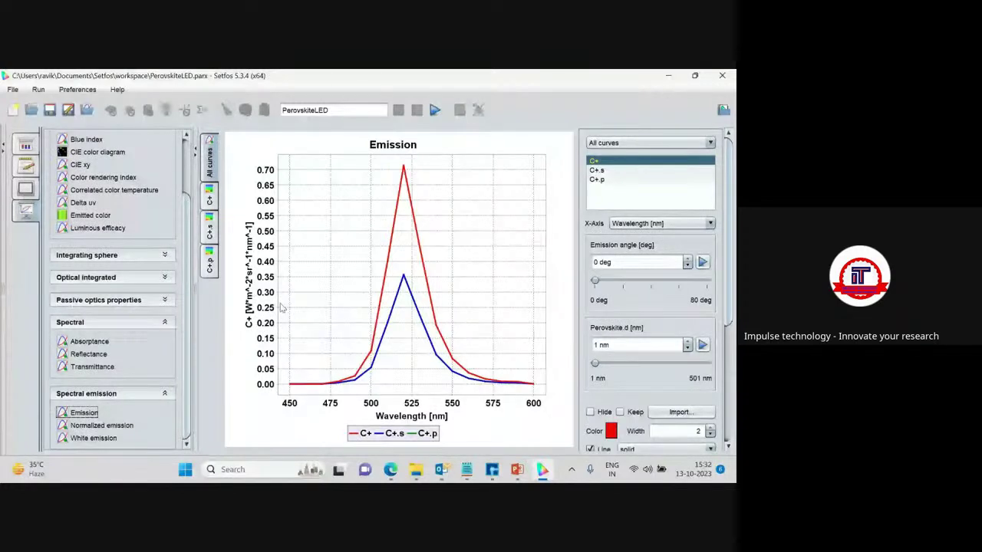
{"action": "left_click", "coordinate": [105, 280]}
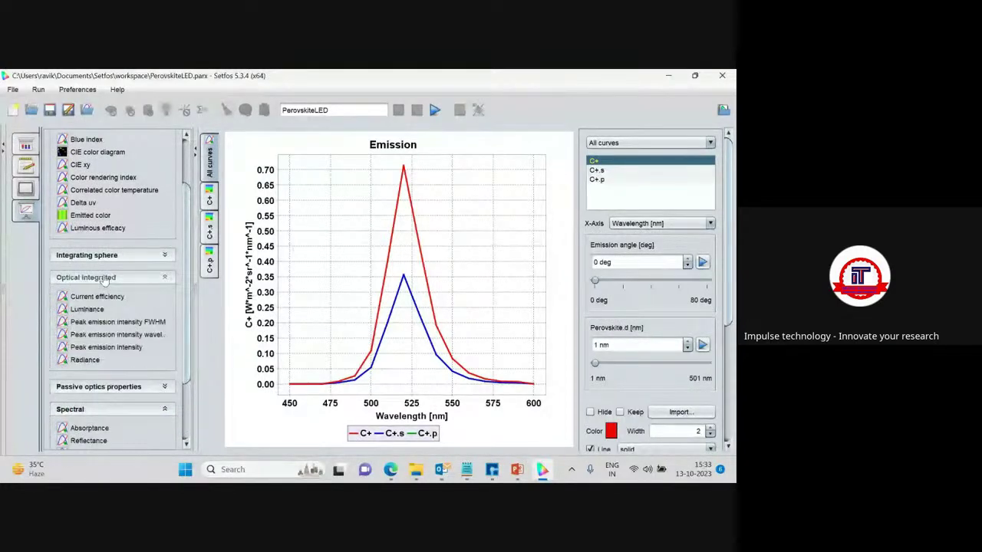
{"action": "left_click", "coordinate": [98, 297]}
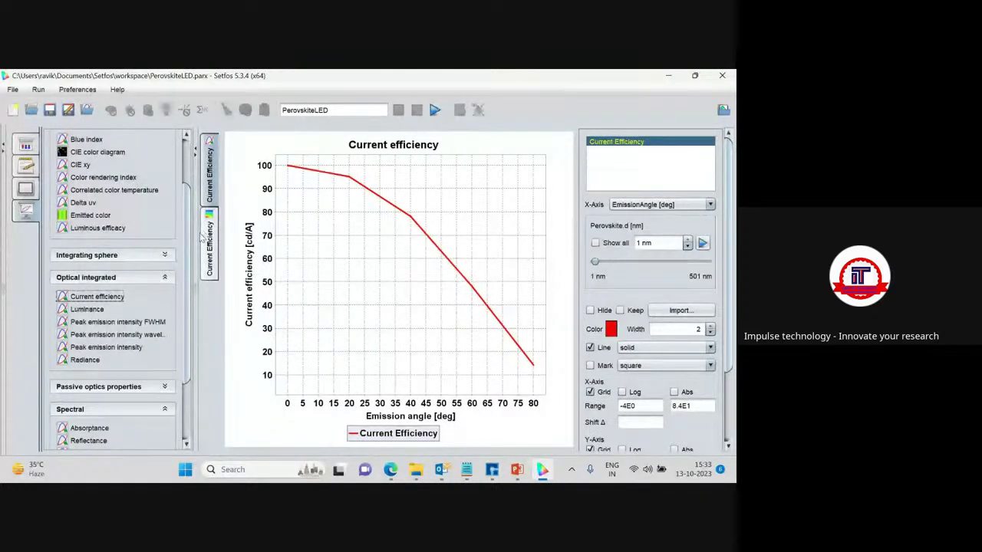
{"action": "left_click_drag", "start_coordinate": [186, 253], "coordinate": [186, 200]}
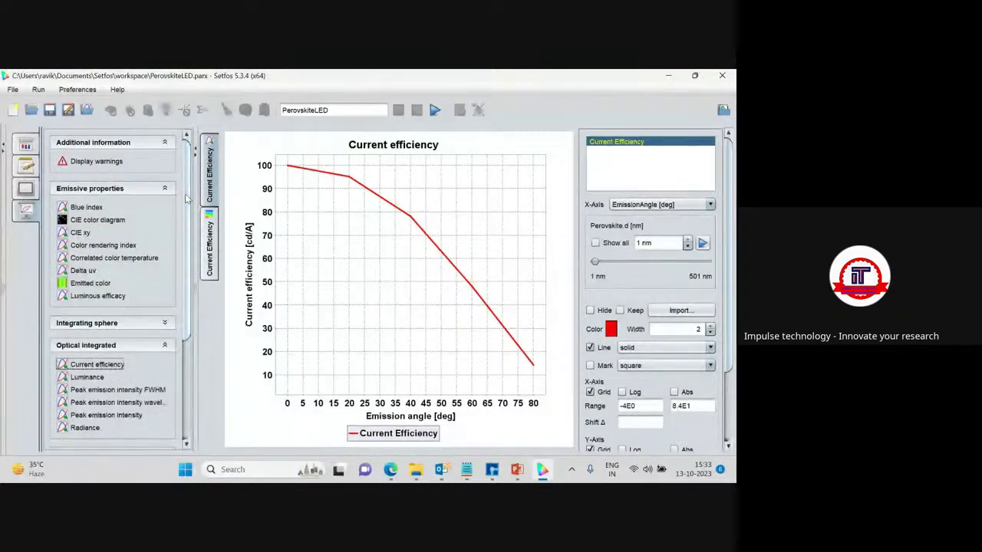
Return to the layer structure and switch the simulation from emission mode to absorption mode.
{"action": "left_click", "coordinate": [26, 146]}
{"action": "left_click", "coordinate": [65, 135]}
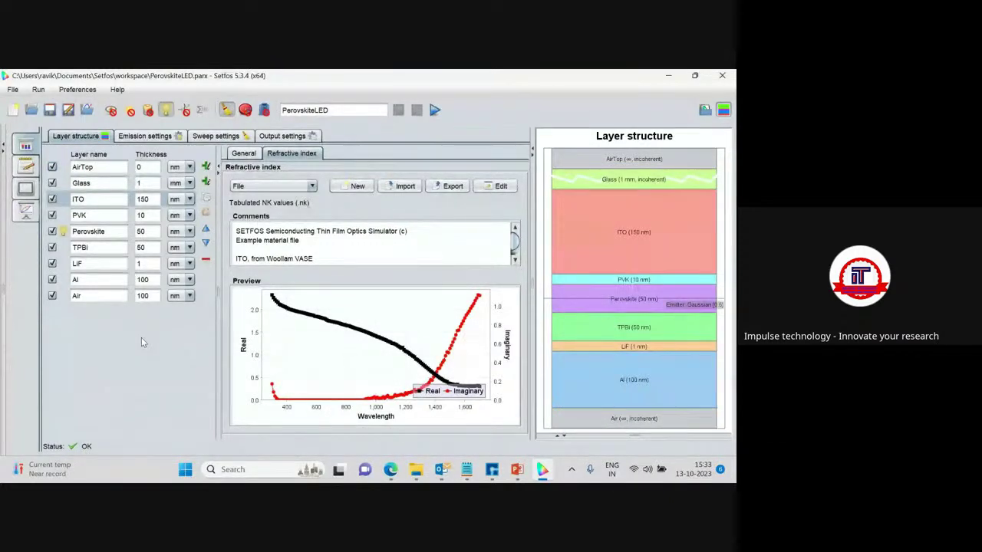
{"action": "left_click", "coordinate": [130, 111]}
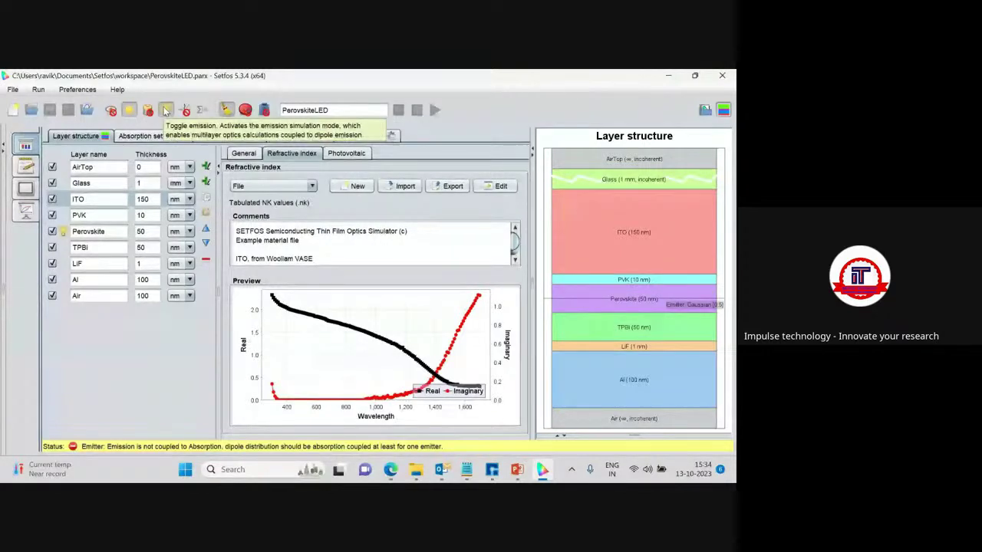
{"action": "left_click", "coordinate": [166, 111]}
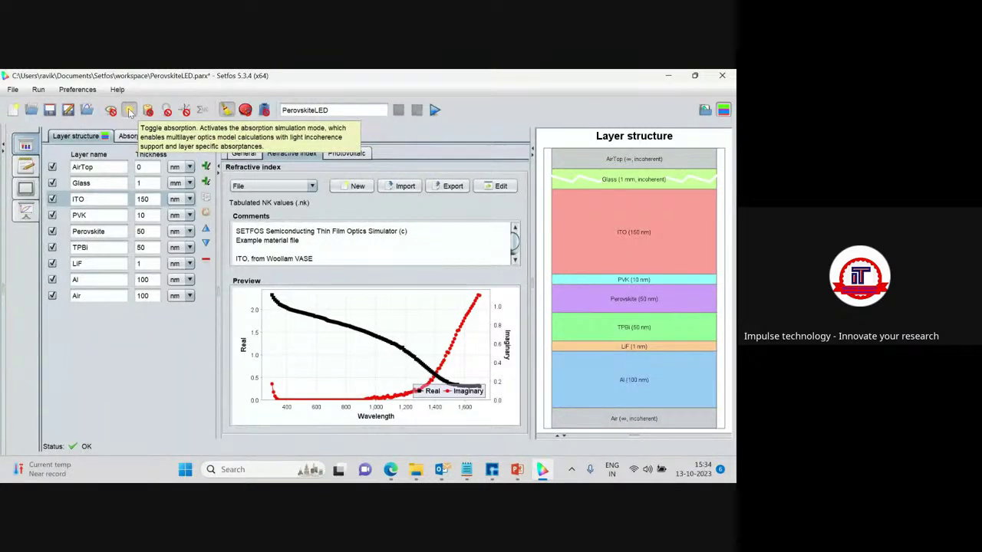
Create a new simulation, discarding the unsaved changes to PerovskiteLED.
{"action": "left_click", "coordinate": [14, 90]}
{"action": "left_click", "coordinate": [34, 107]}
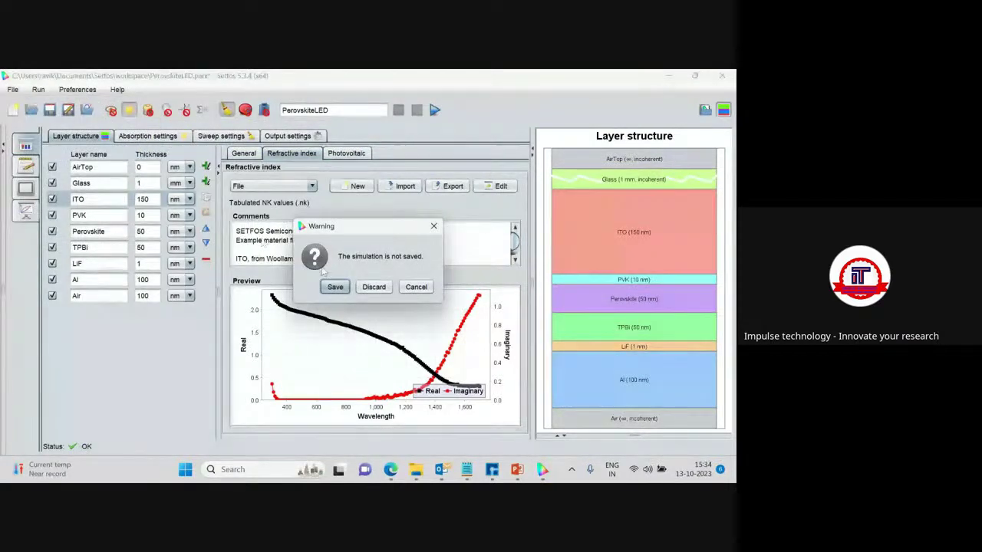
{"action": "left_click", "coordinate": [374, 288]}
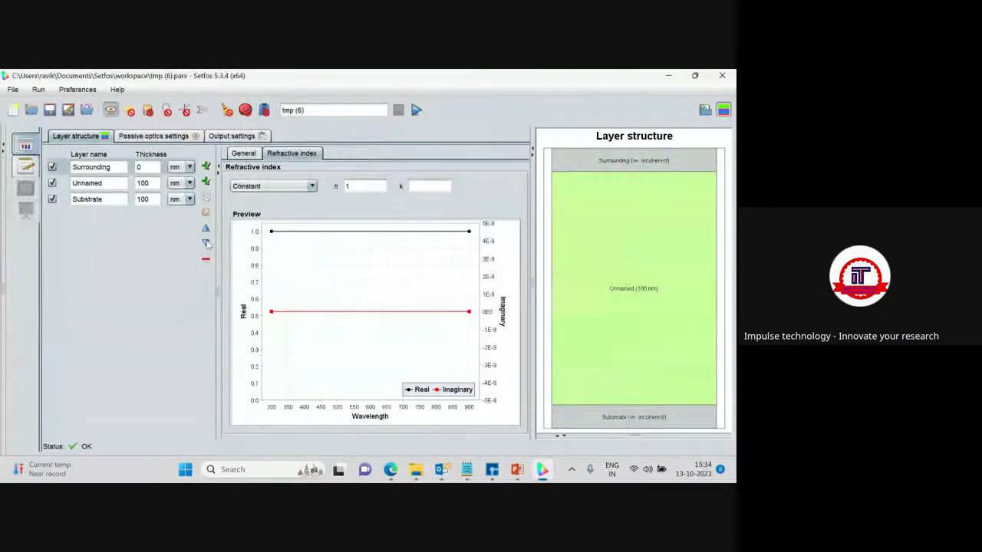
Switch the new simulation from passive optics to absorption mode.
{"action": "left_click", "coordinate": [129, 109]}
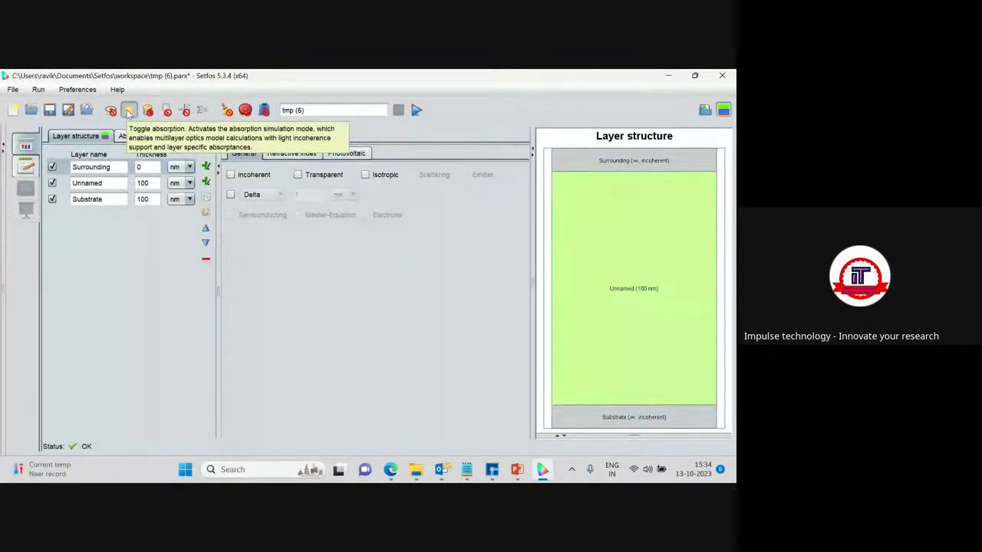
{"action": "left_click", "coordinate": [130, 112]}
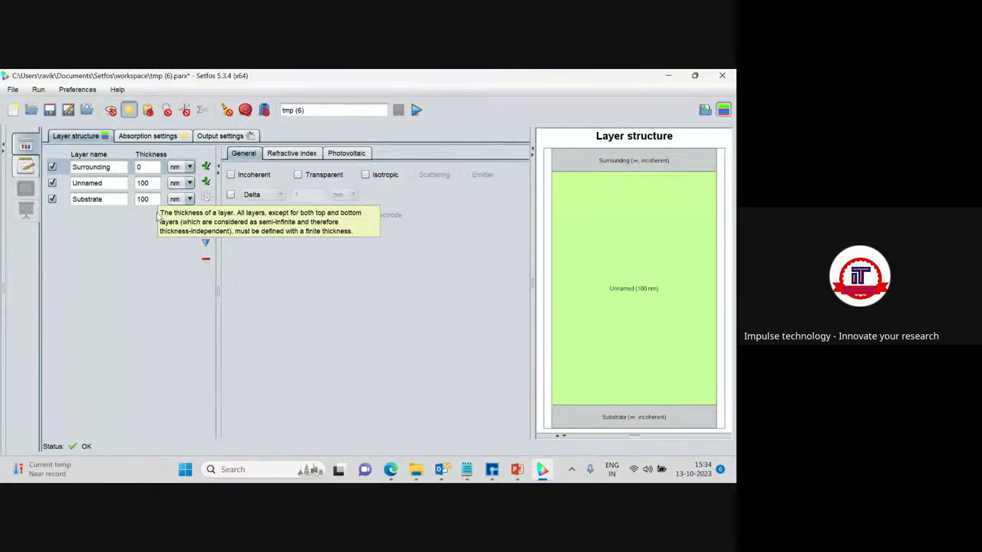
{"action": "left_click", "coordinate": [130, 111]}
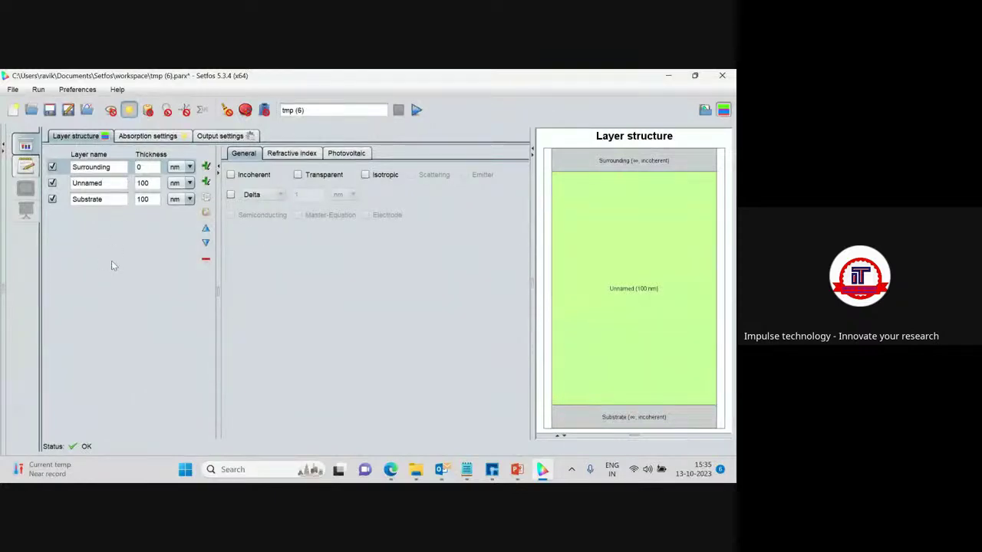
Rename the Surrounding layer as Air_top.
{"action": "left_click", "coordinate": [109, 182]}
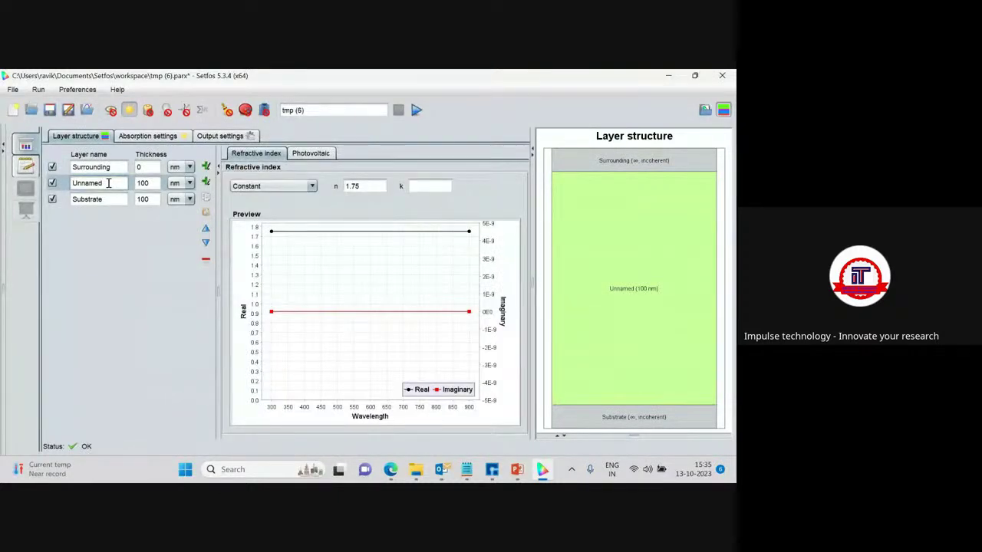
{"action": "left_click", "coordinate": [114, 167]}
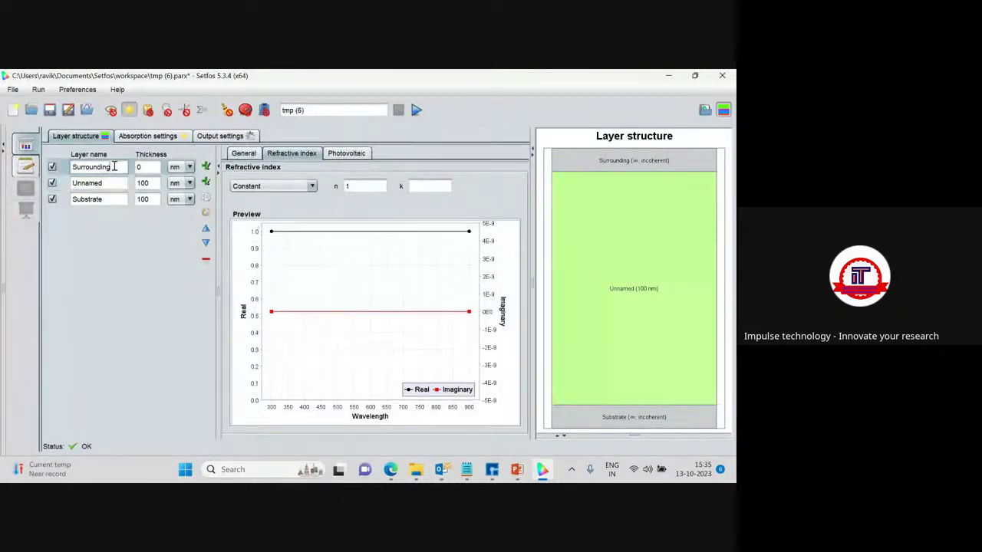
{"action": "key", "text": "BackSpace"}
{"action": "key", "text": "BackSpace"}
{"action": "key", "text": "BackSpace"}
{"action": "key", "text": "BackSpace"}
{"action": "key", "text": "BackSpace"}
{"action": "key", "text": "BackSpace"}
{"action": "key", "text": "BackSpace"}
{"action": "key", "text": "BackSpace"}
{"action": "key", "text": "BackSpace"}
{"action": "key", "text": "BackSpace"}
{"action": "key", "text": "BackSpace"}
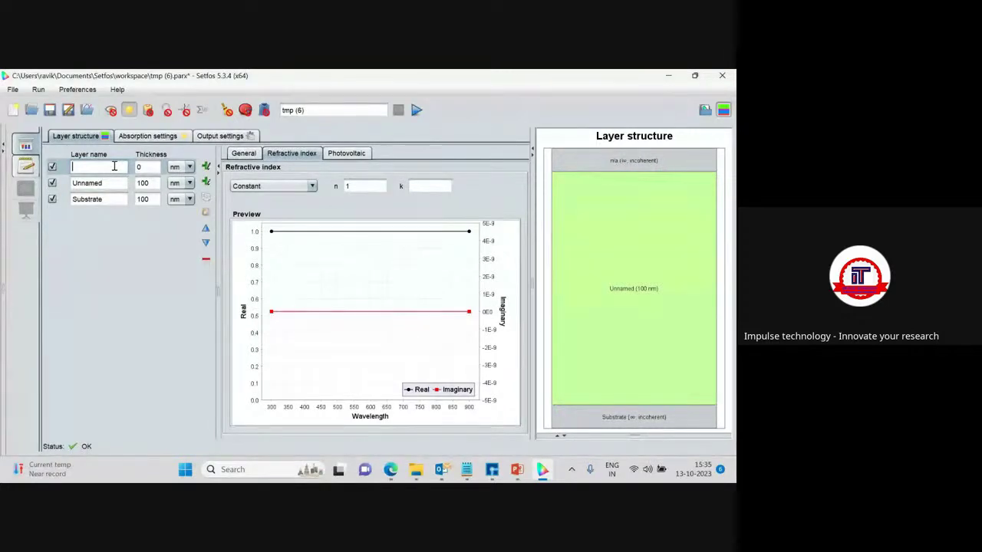
{"action": "type", "text": "Air_top"}
Add three new layers between the Unnamed layer and the Substrate.
{"action": "left_click", "coordinate": [113, 183]}
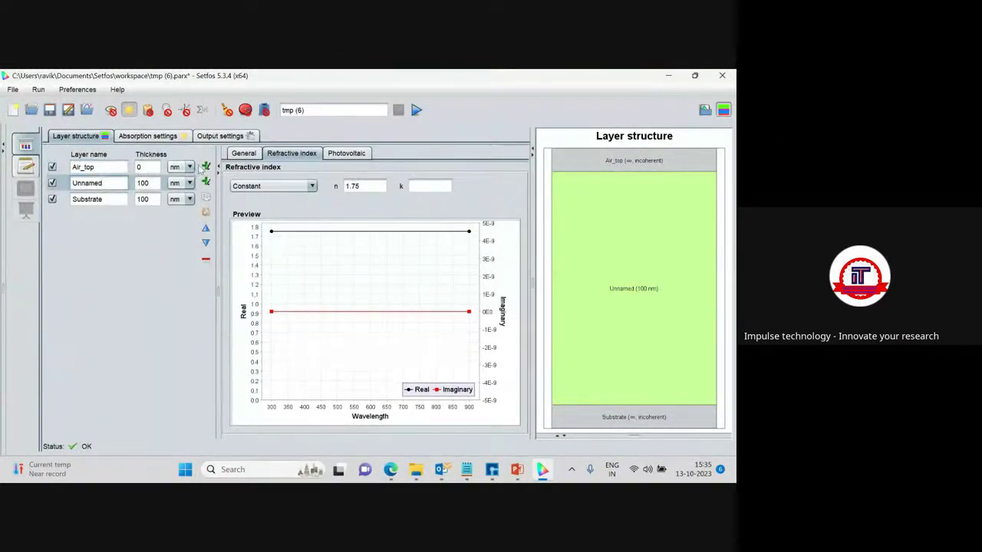
{"action": "left_click", "coordinate": [205, 167]}
{"action": "left_click", "coordinate": [206, 167]}
{"action": "left_click", "coordinate": [206, 167]}
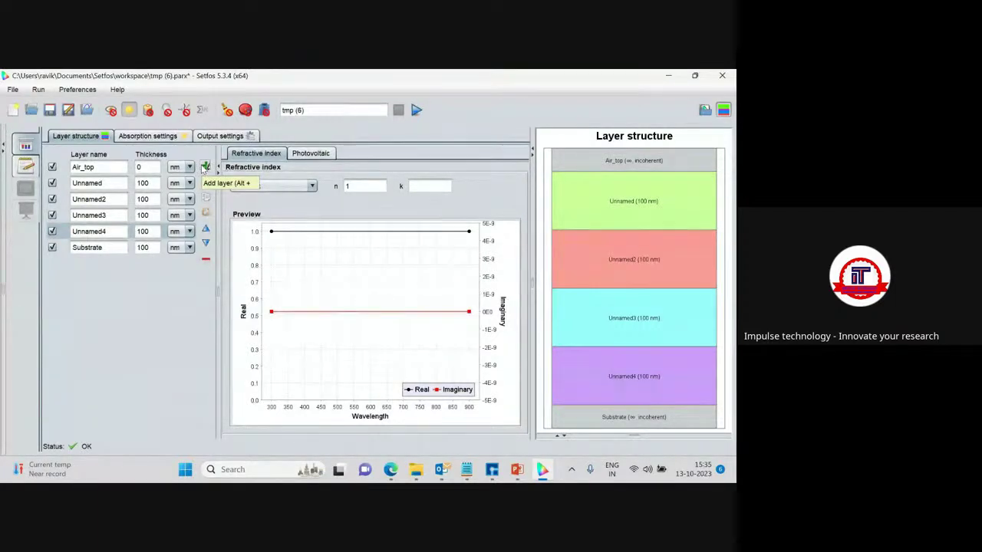
Rename the layer directly below Air_top as Glass.
{"action": "left_click", "coordinate": [121, 181]}
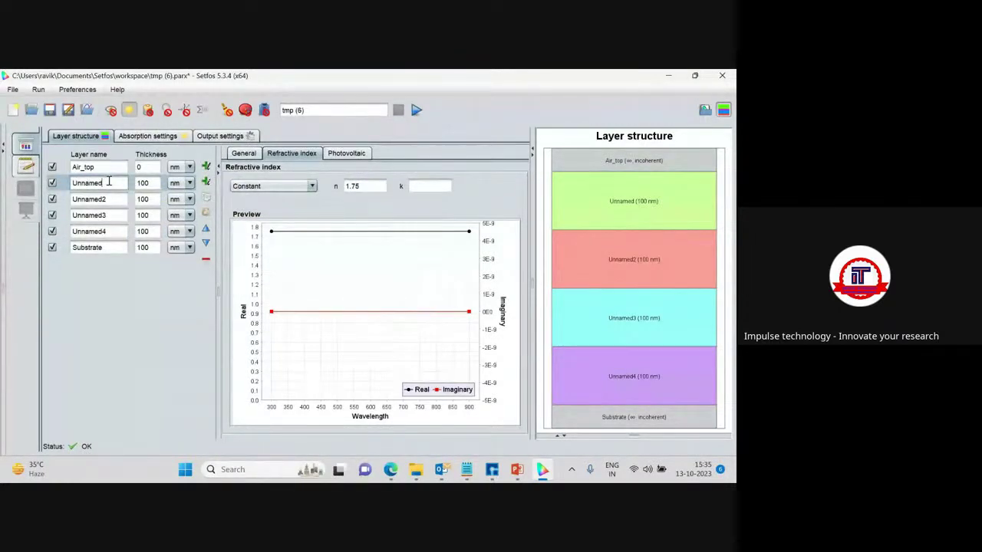
{"action": "key", "text": "BackSpace"}
{"action": "key", "text": "BackSpace"}
{"action": "key", "text": "BackSpace"}
{"action": "key", "text": "BackSpace"}
{"action": "key", "text": "BackSpace"}
{"action": "key", "text": "BackSpace"}
{"action": "key", "text": "BackSpace"}
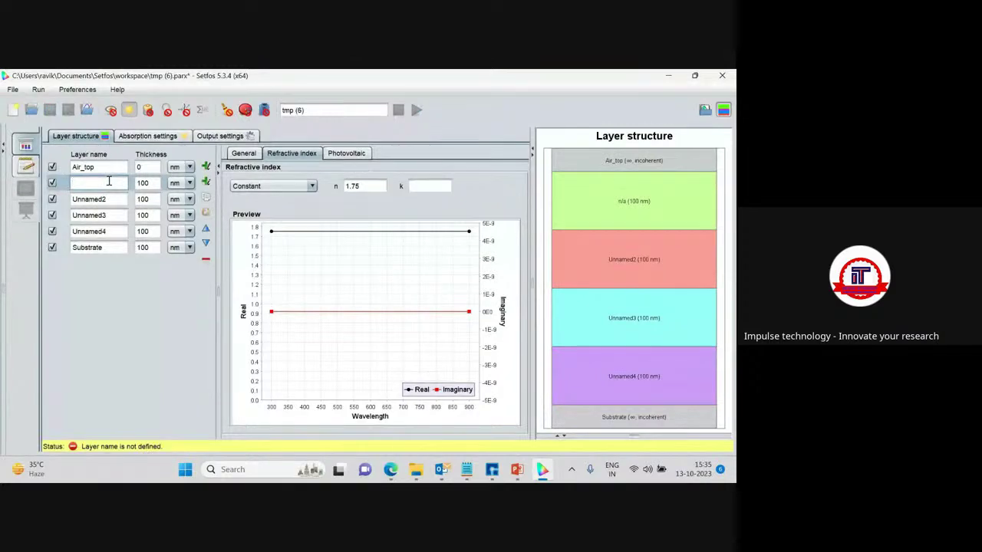
{"action": "type", "text": "G"}
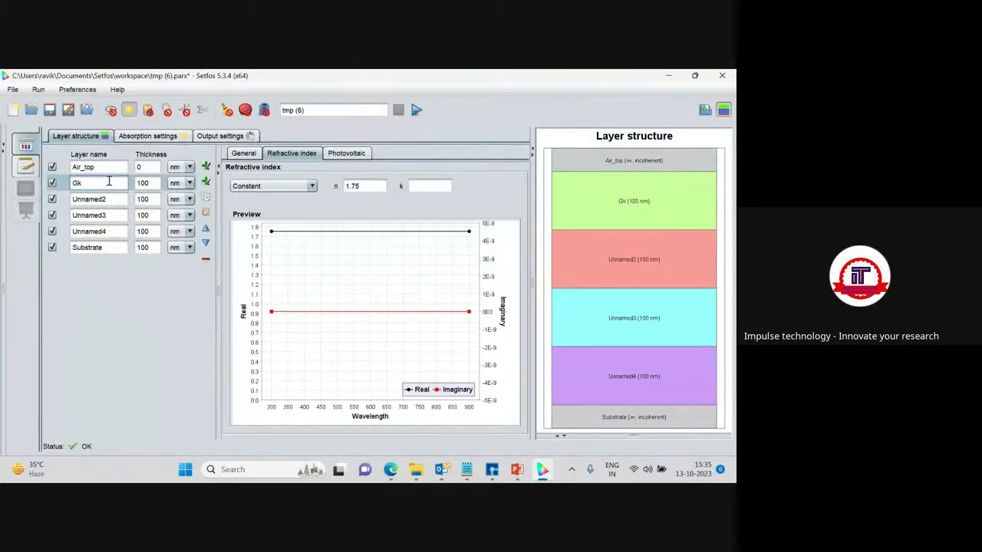
{"action": "type", "text": "lass"}
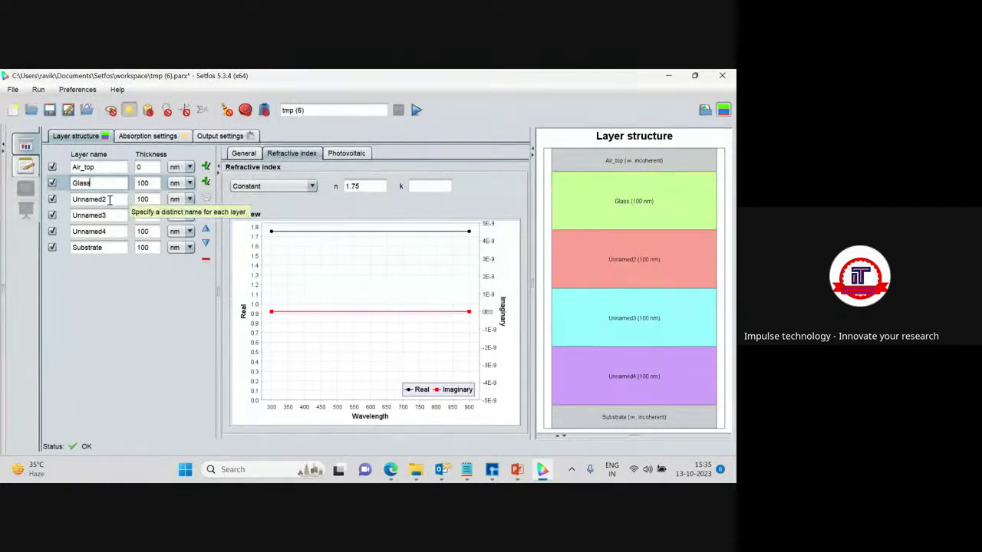
Rename the layer directly below Glass as ITO.
{"action": "left_click", "coordinate": [110, 200]}
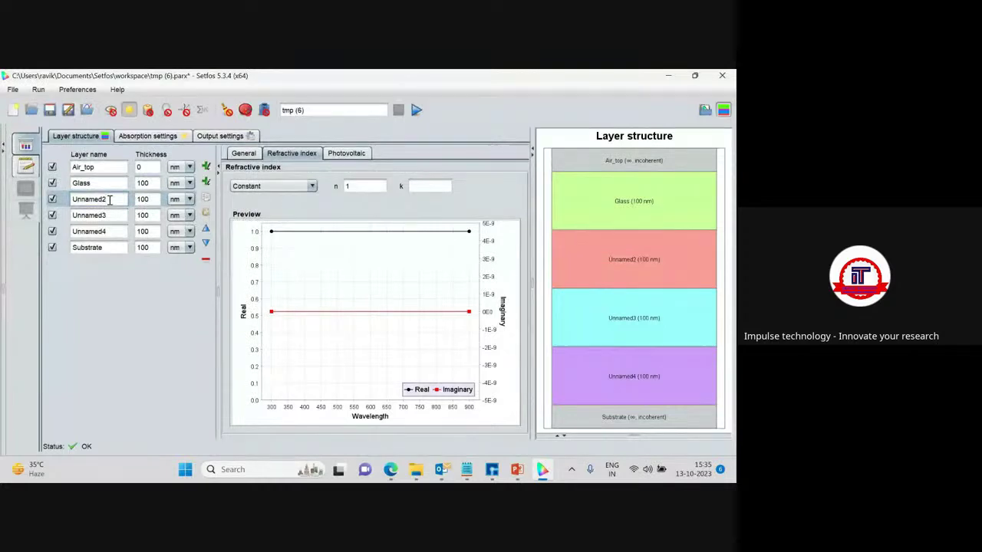
{"action": "key", "text": "BackSpace"}
{"action": "key", "text": "BackSpace"}
{"action": "key", "text": "BackSpace"}
{"action": "key", "text": "BackSpace"}
{"action": "key", "text": "BackSpace"}
{"action": "key", "text": "BackSpace"}
{"action": "key", "text": "BackSpace"}
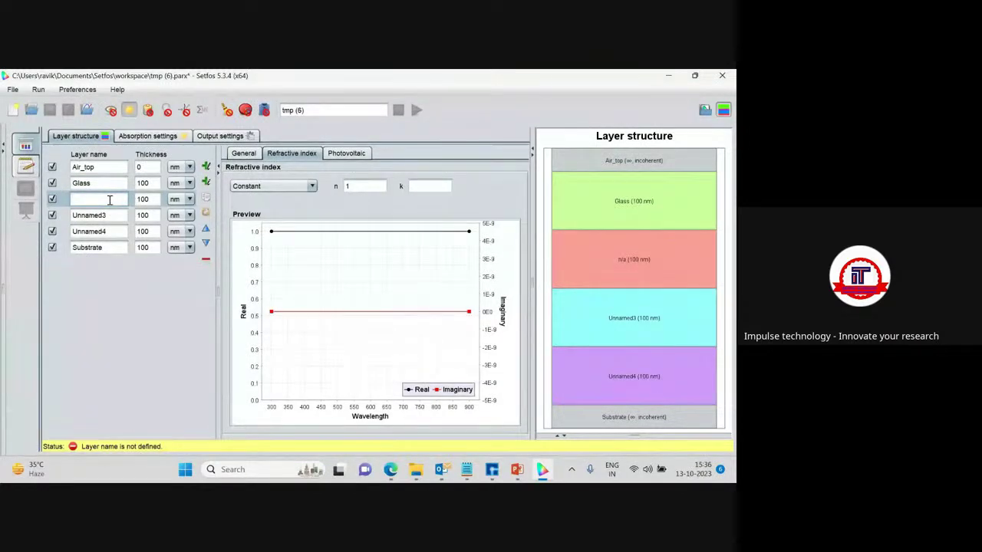
{"action": "type", "text": "ITO"}
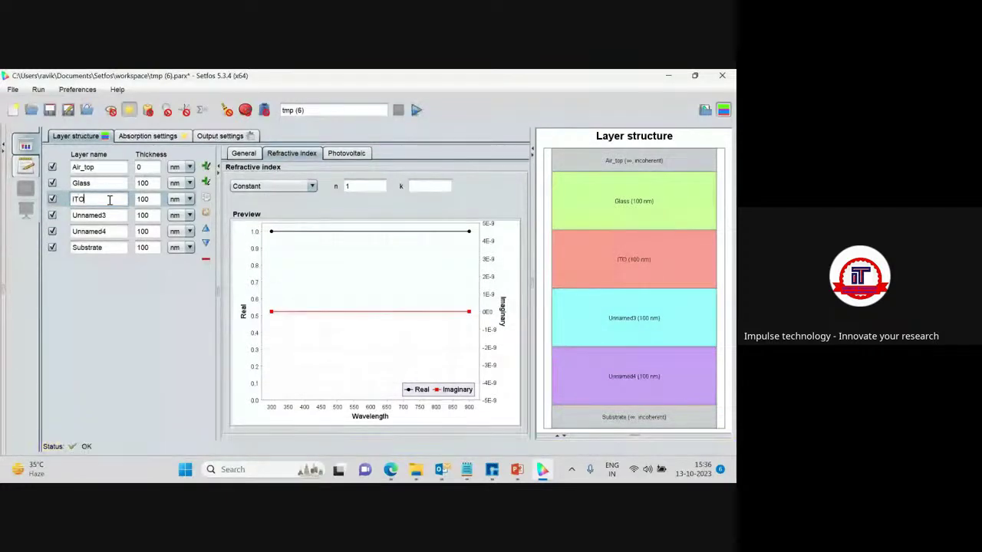
Rename the layer directly below ITO as PEDOT.
{"action": "left_click", "coordinate": [111, 215]}
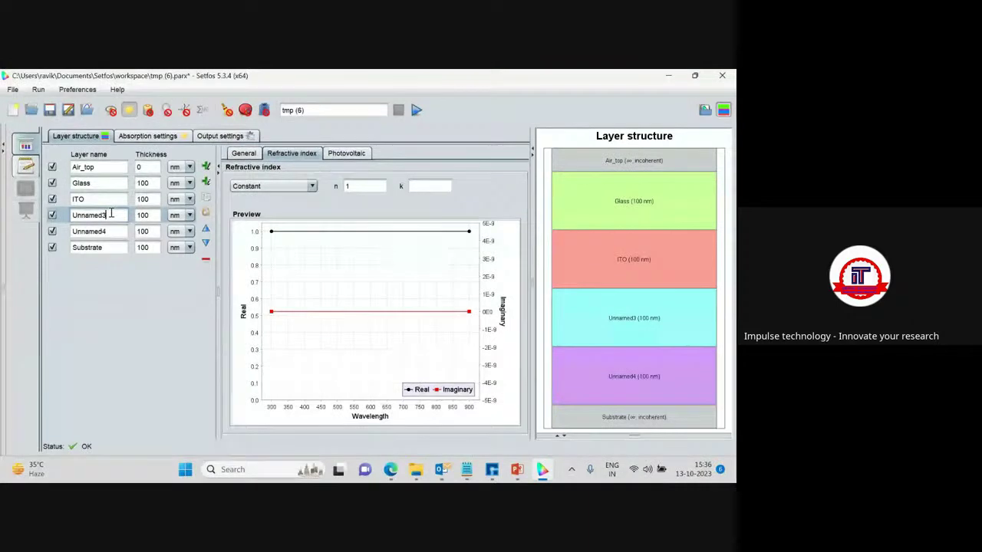
{"action": "key", "text": "BackSpace"}
{"action": "key", "text": "BackSpace"}
{"action": "key", "text": "BackSpace"}
{"action": "key", "text": "BackSpace"}
{"action": "key", "text": "BackSpace"}
{"action": "key", "text": "BackSpace"}
{"action": "key", "text": "BackSpace"}
{"action": "key", "text": "BackSpace"}
{"action": "type", "text": "PEDOT"}
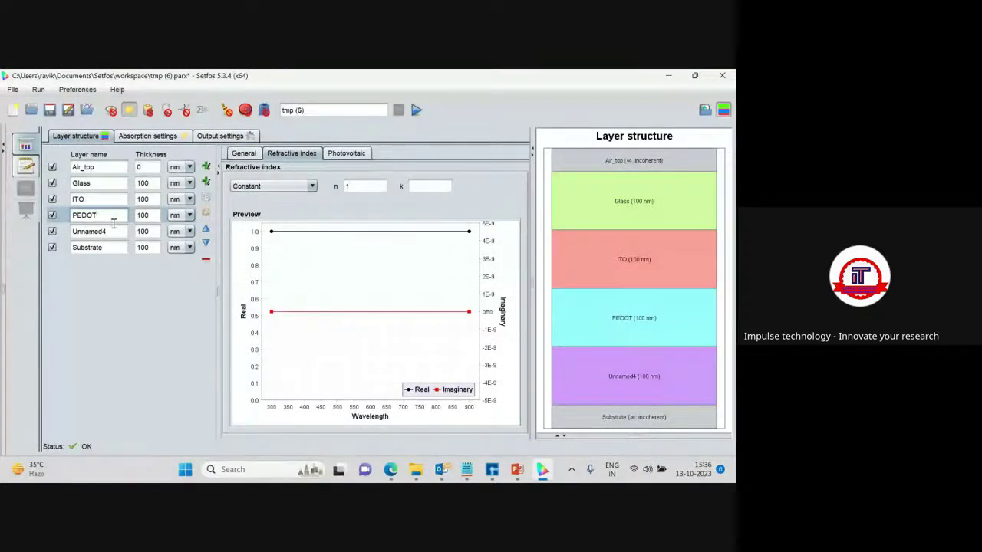
Add another layer directly below PEDOT and name it P3HT-PCBM.
{"action": "left_click", "coordinate": [206, 167]}
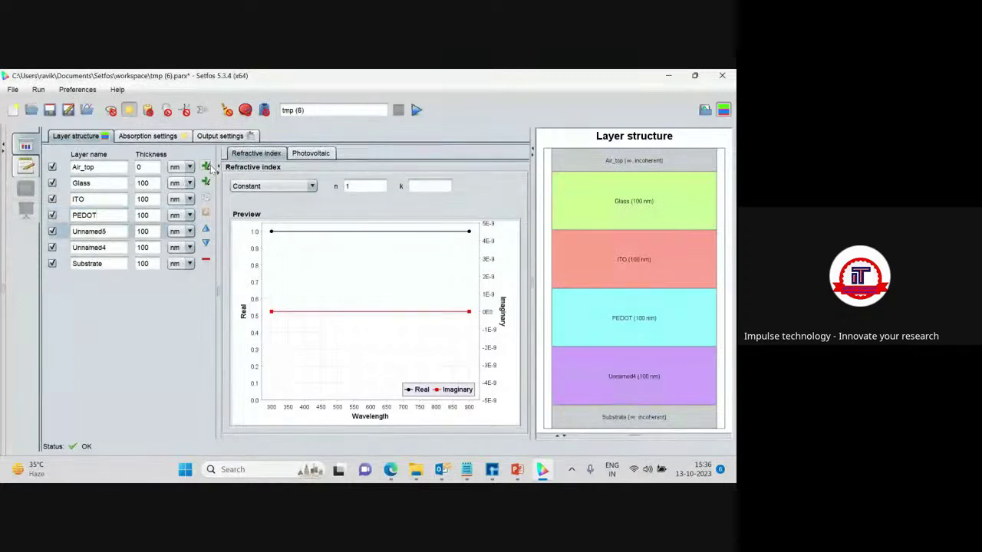
{"action": "left_click", "coordinate": [113, 231]}
{"action": "key", "text": "BackSpace"}
{"action": "key", "text": "BackSpace"}
{"action": "key", "text": "BackSpace"}
{"action": "key", "text": "BackSpace"}
{"action": "key", "text": "BackSpace"}
{"action": "key", "text": "BackSpace"}
{"action": "key", "text": "BackSpace"}
{"action": "key", "text": "BackSpace"}
{"action": "type", "text": "P"}
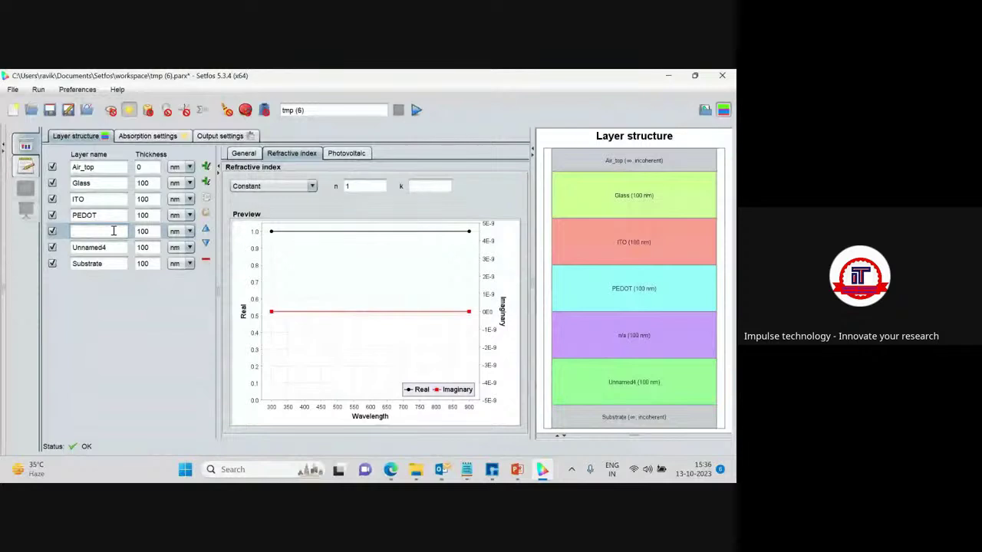
{"action": "type", "text": "3H"}
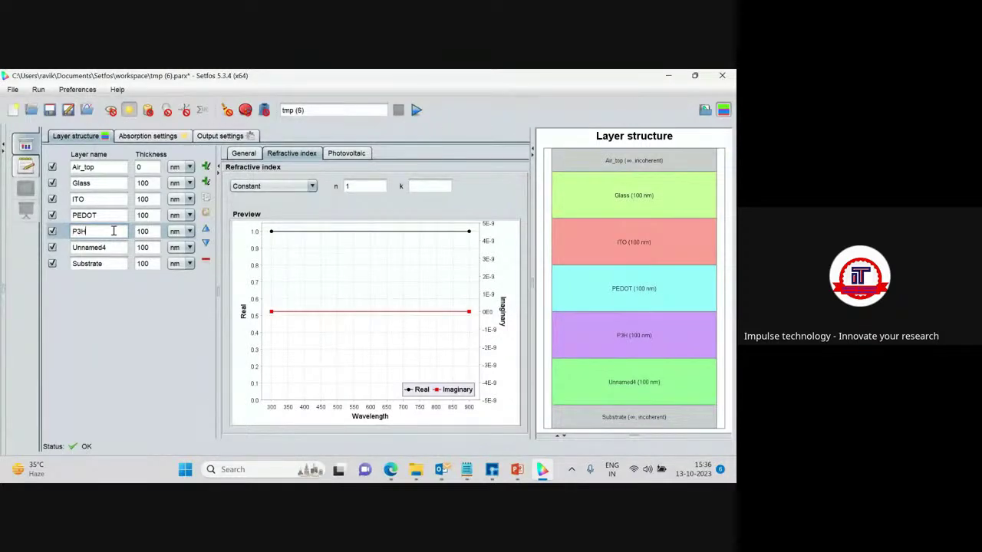
{"action": "type", "text": "T-PCBM"}
Rename the layer between P3HT-PCBM and Substrate as Al.
{"action": "left_click", "coordinate": [113, 247]}
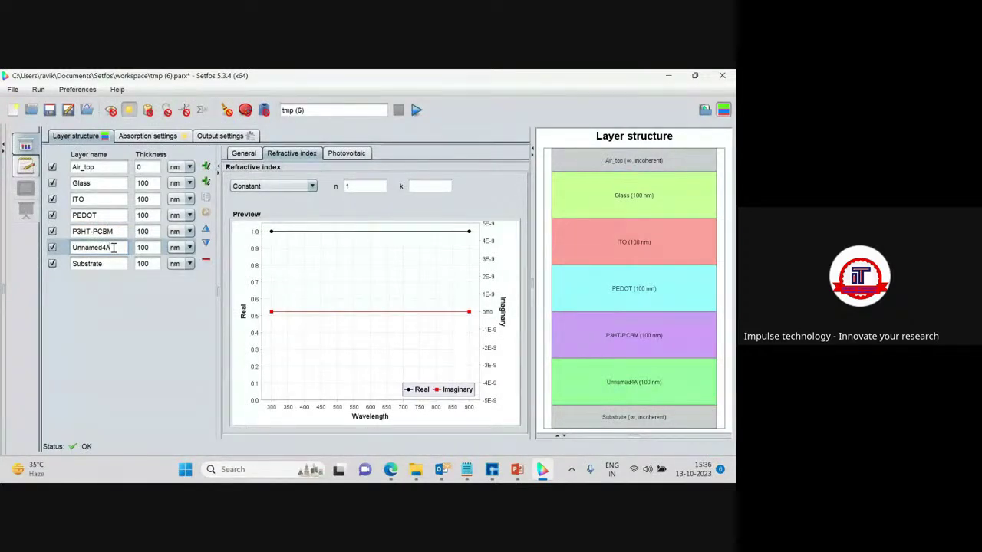
{"action": "key", "text": "BackSpace"}
{"action": "key", "text": "BackSpace"}
{"action": "key", "text": "BackSpace"}
{"action": "key", "text": "BackSpace"}
{"action": "key", "text": "BackSpace"}
{"action": "key", "text": "BackSpace"}
{"action": "key", "text": "BackSpace"}
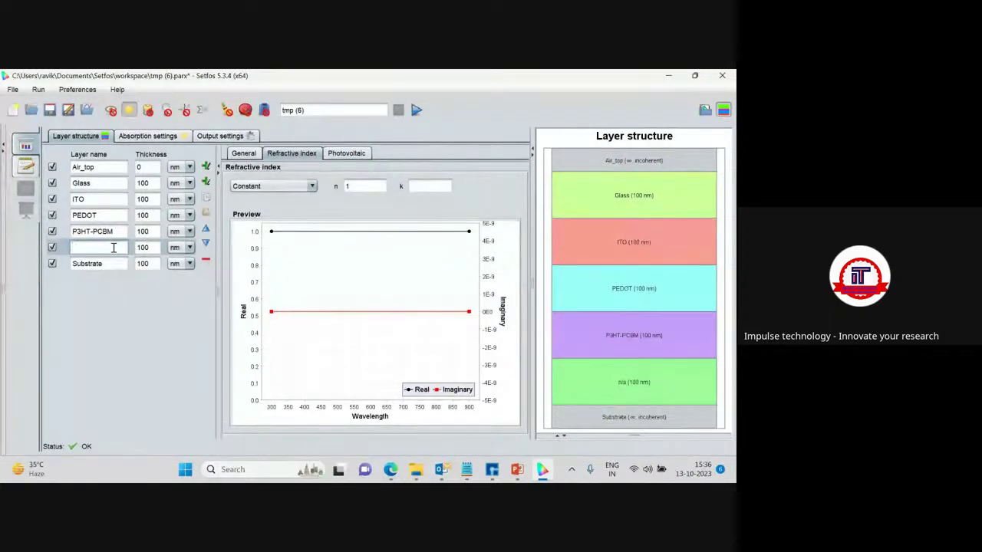
{"action": "key", "text": "BackSpace"}
{"action": "type", "text": "Al"}
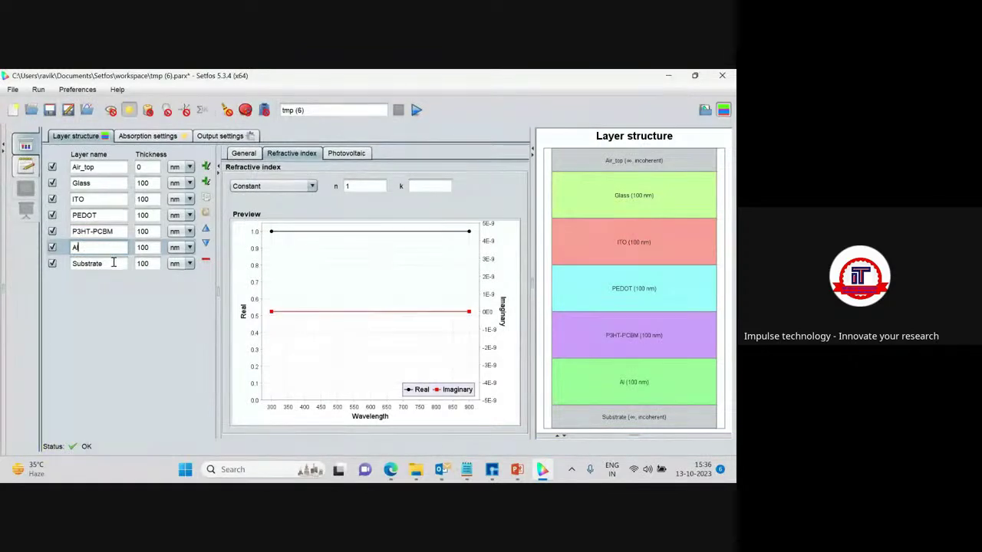
Rename the Substrate layer as Air_bottom.
{"action": "left_click_drag", "start_coordinate": [112, 263], "coordinate": [71, 263]}
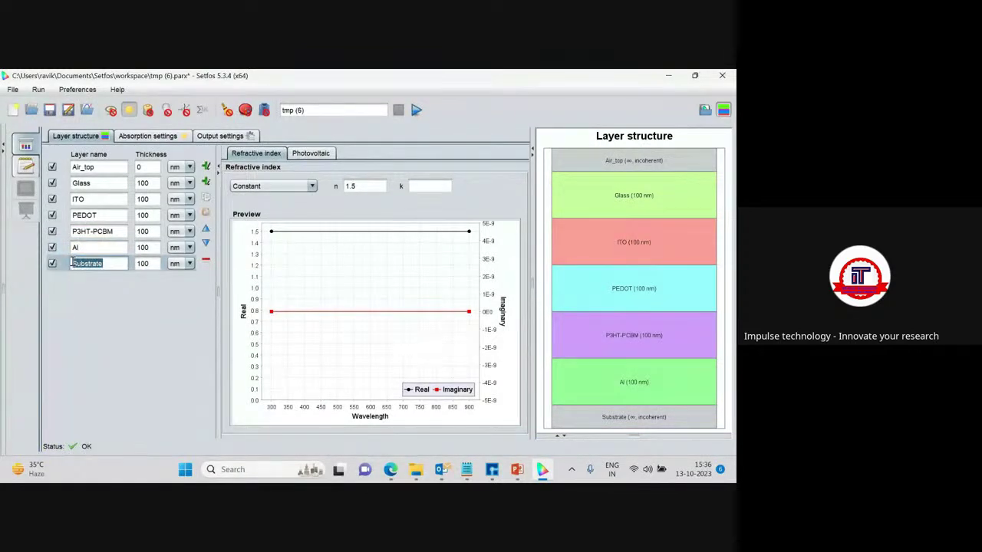
{"action": "type", "text": "A"}
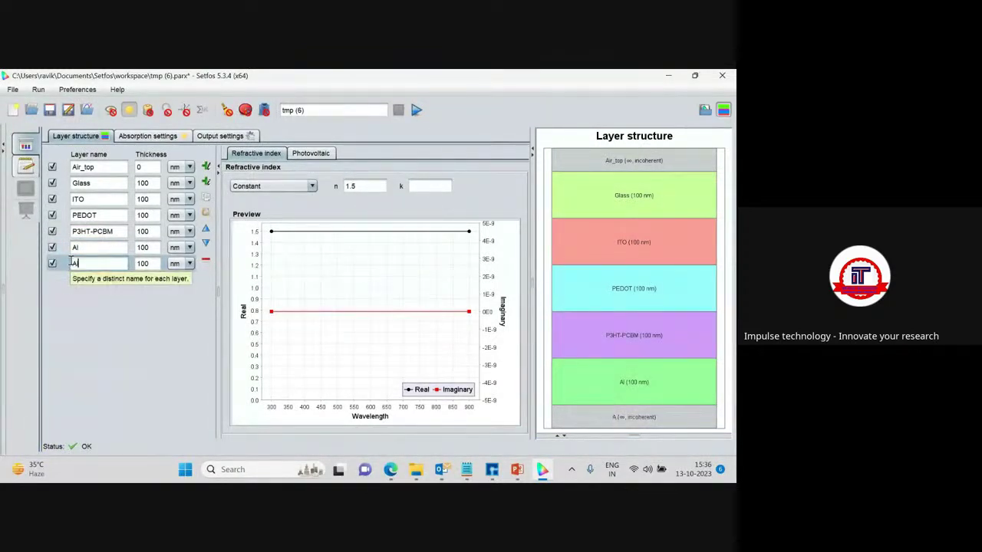
{"action": "type", "text": "ir_bottom"}
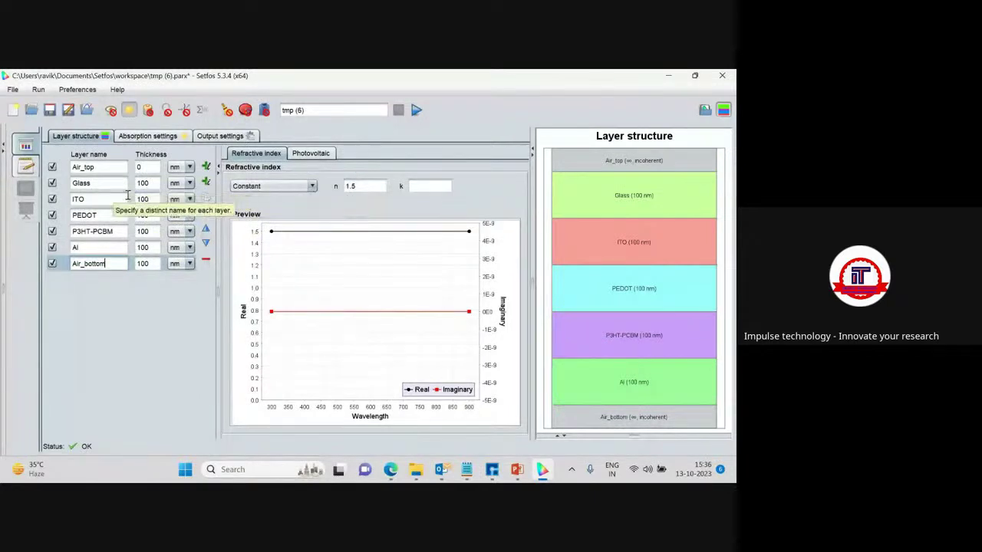
Set the ITO layer's thickness to 125 nm and the PEDOT layer's thickness to 50 nm.
{"action": "left_click", "coordinate": [159, 199]}
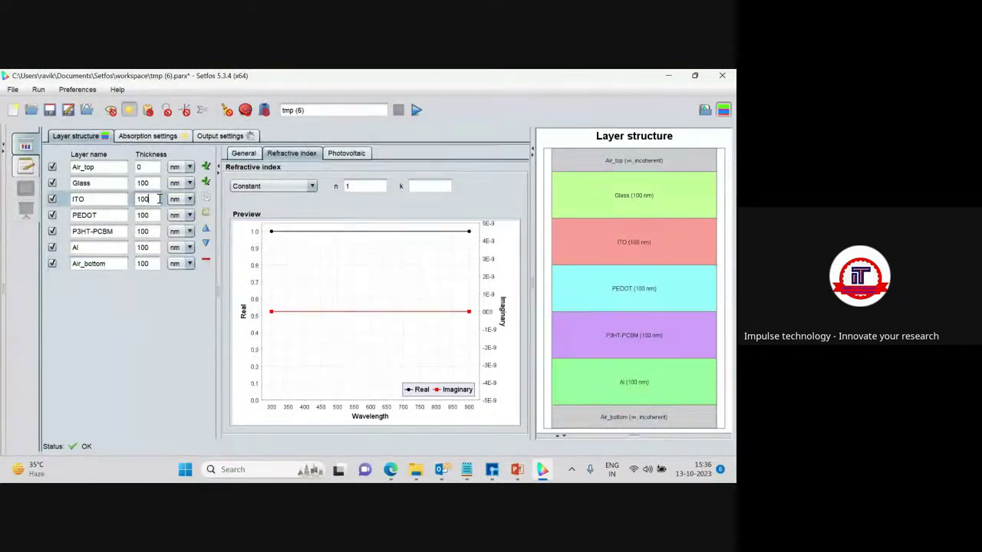
{"action": "key", "text": "BackSpace"}
{"action": "type", "text": "25"}
{"action": "left_click", "coordinate": [152, 215]}
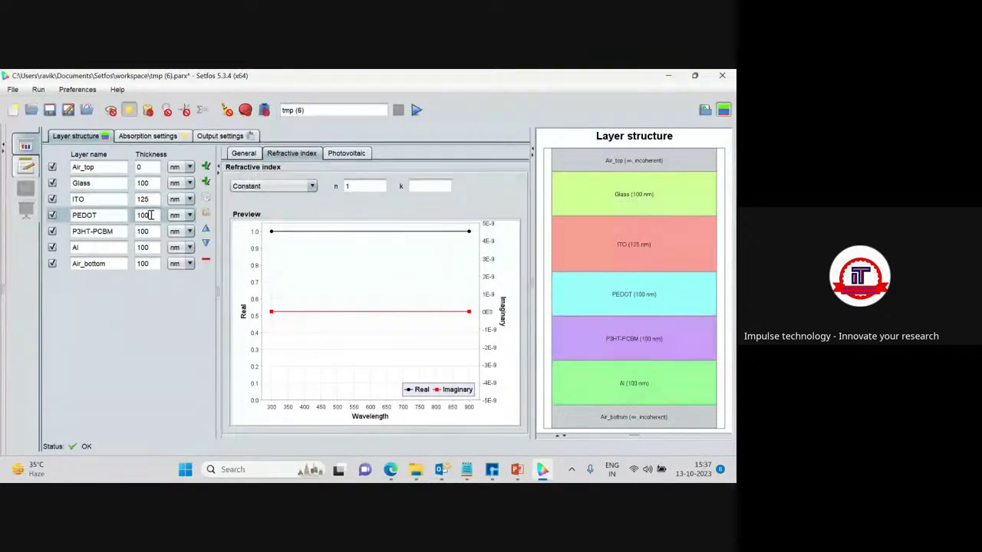
{"action": "key", "text": "BackSpace"}
{"action": "key", "text": "BackSpace"}
{"action": "key", "text": "BackSpace"}
{"action": "type", "text": "50"}
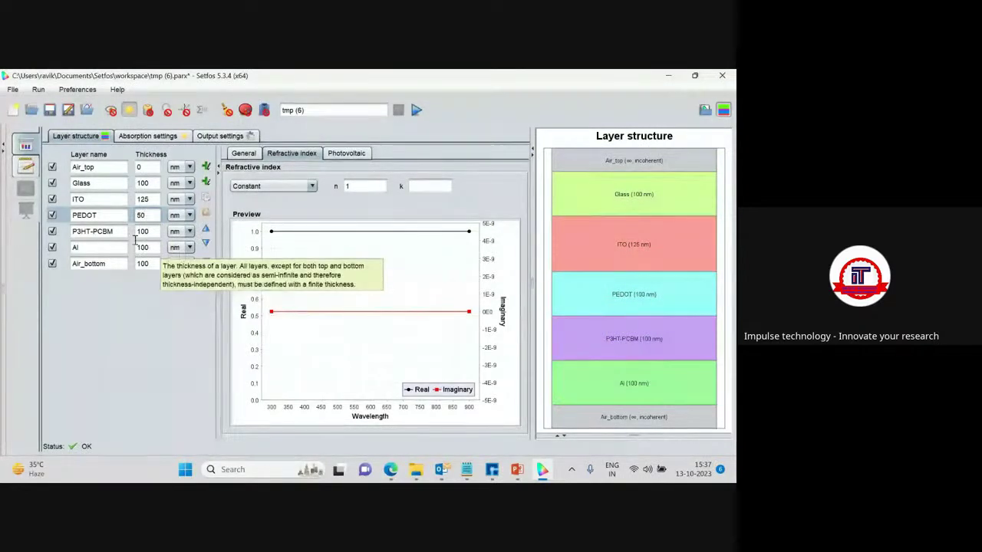
{"action": "key", "text": "Return"}
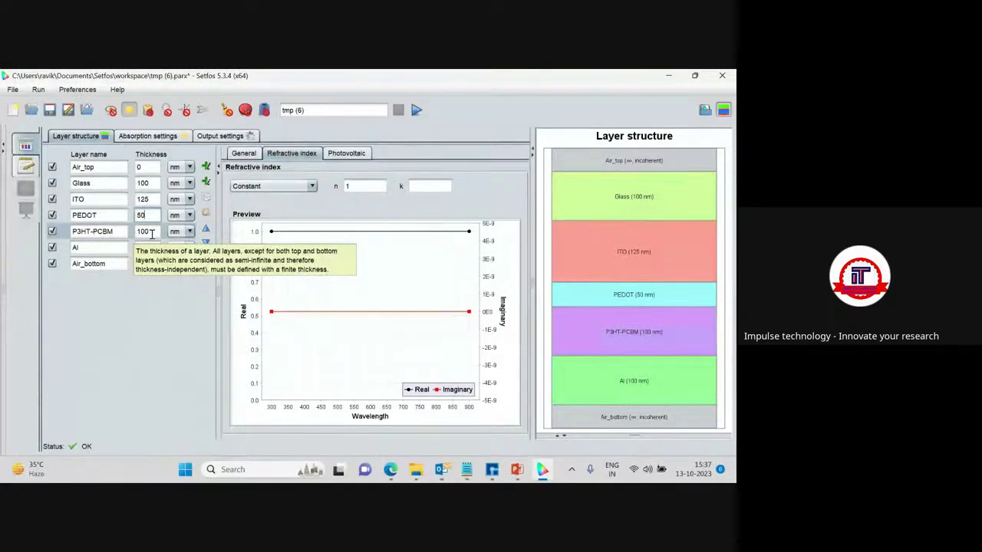
Set the Al layer's thickness to 500 nm and select the Air_bottom layer.
{"action": "left_click", "coordinate": [92, 246]}
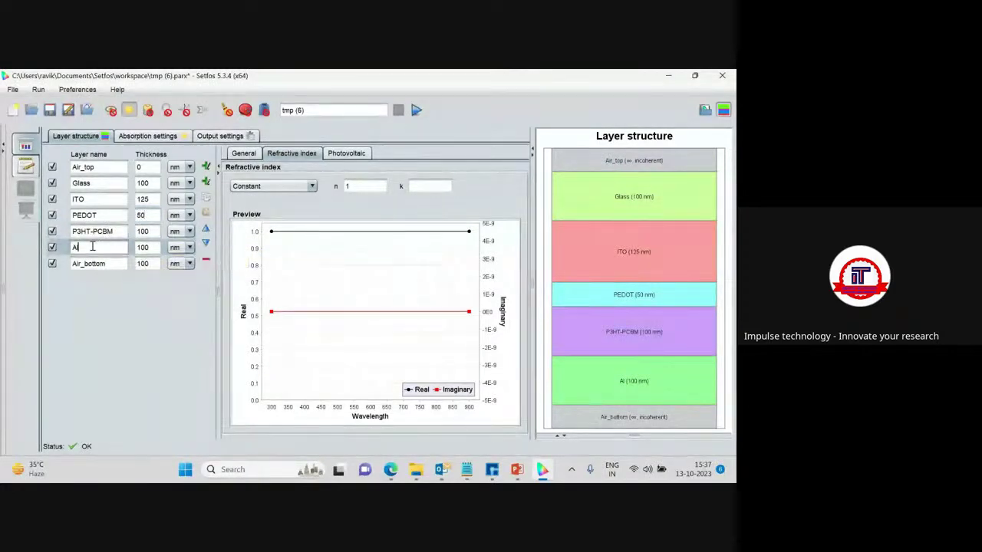
{"action": "left_click", "coordinate": [148, 247]}
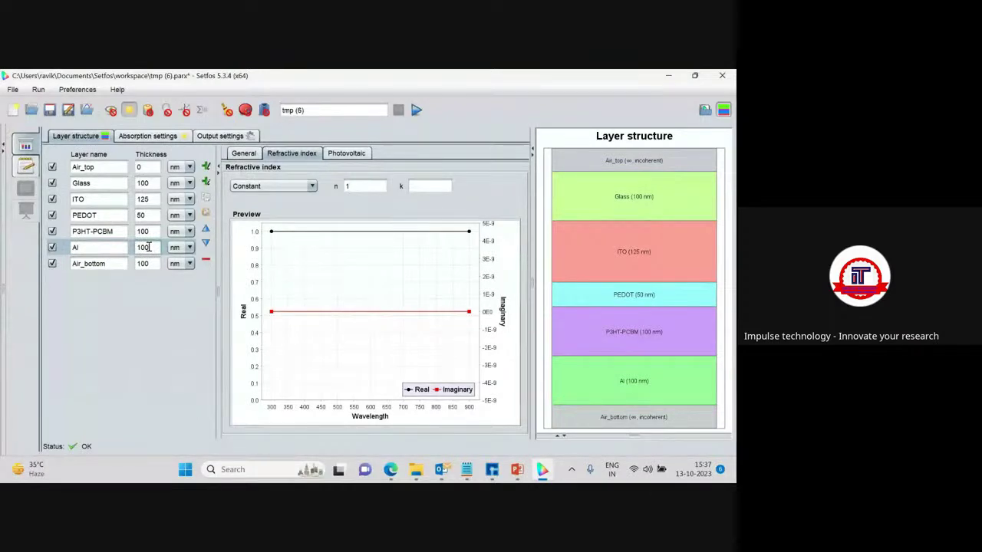
{"action": "key", "text": "BackSpace"}
{"action": "key", "text": "BackSpace"}
{"action": "key", "text": "BackSpace"}
{"action": "type", "text": "500"}
{"action": "left_click", "coordinate": [115, 249]}
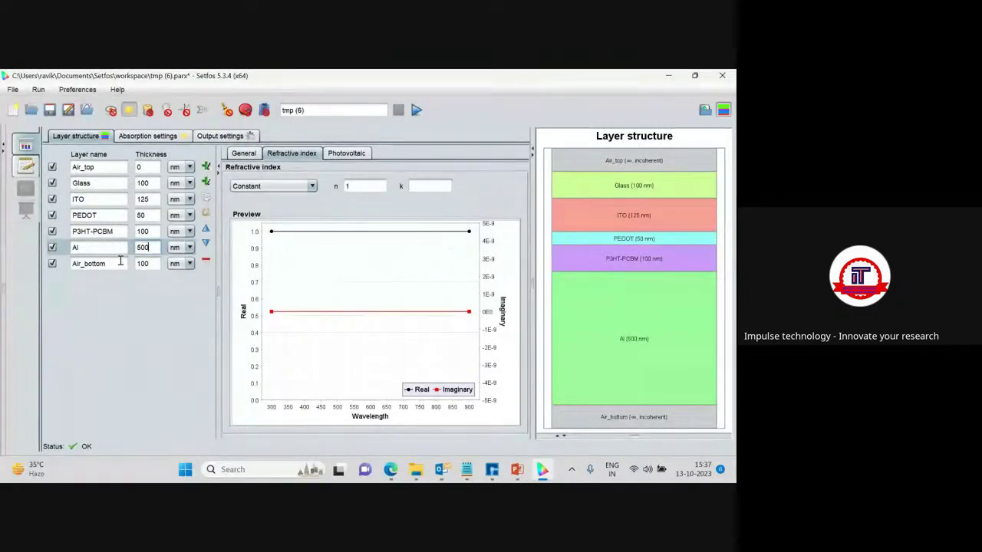
{"action": "left_click", "coordinate": [121, 264]}
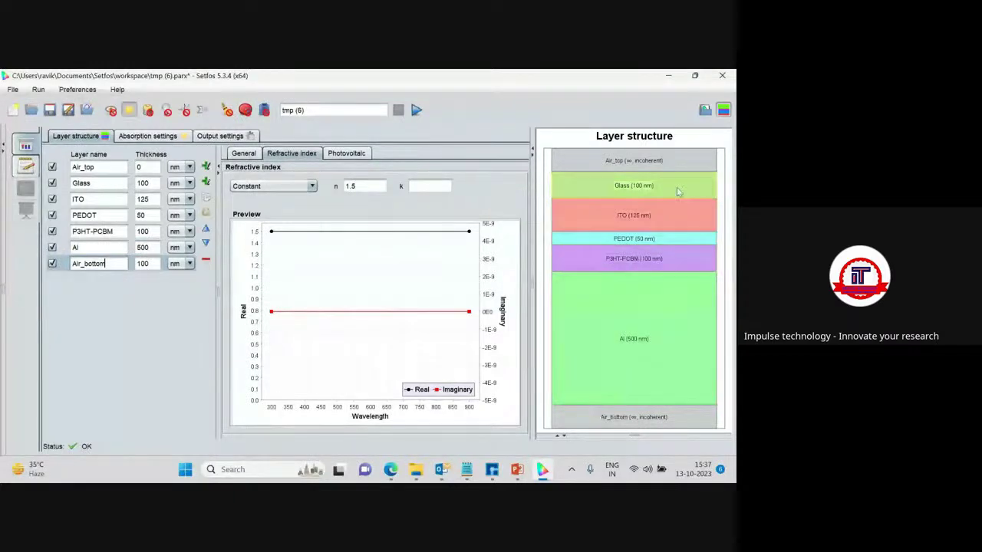
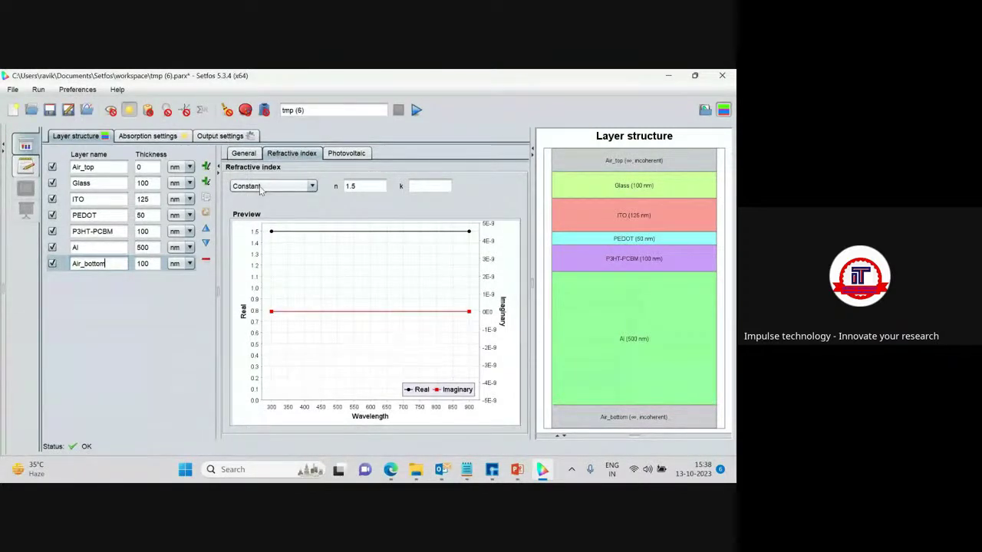
Examine the constant refractive index assigned to the Glass layer.
{"action": "left_click", "coordinate": [101, 185]}
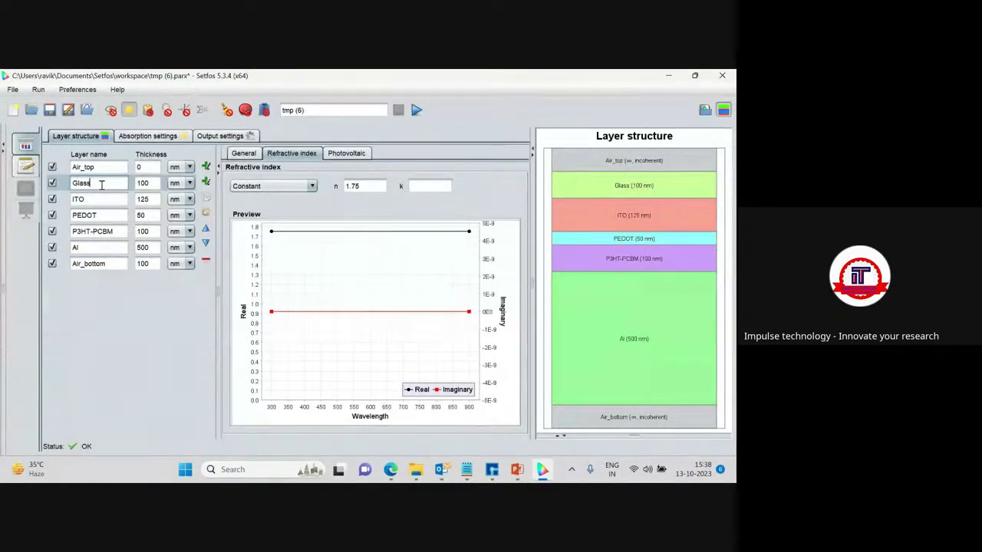
{"action": "left_click", "coordinate": [363, 185]}
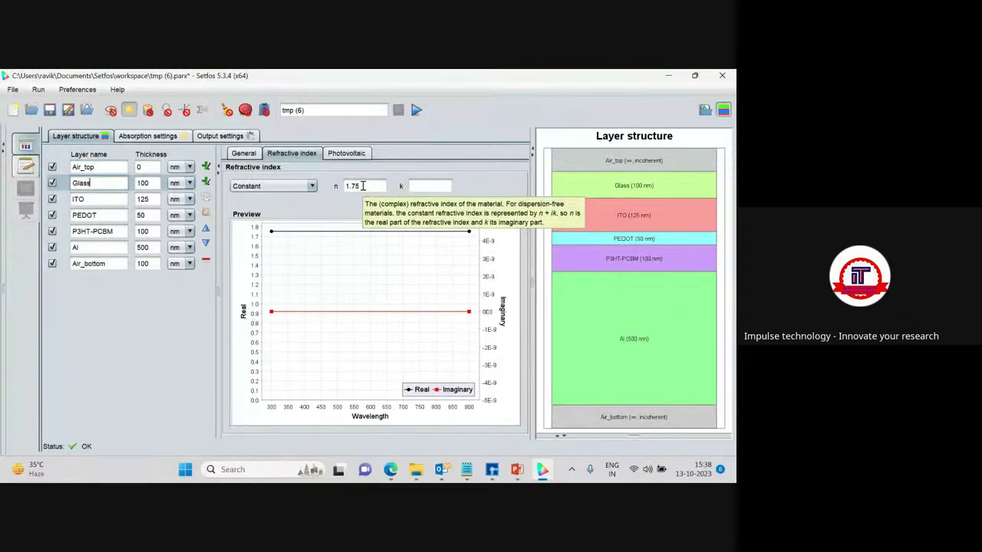
Switch the ITO layer's refractive index source to File and import the material file ITO.nk.
{"action": "left_click", "coordinate": [95, 199]}
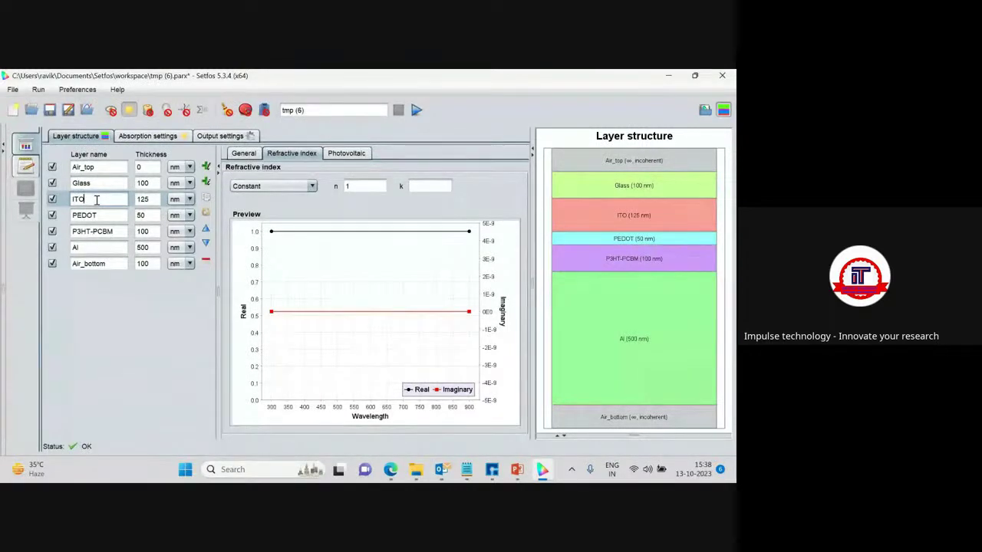
{"action": "left_click", "coordinate": [313, 187]}
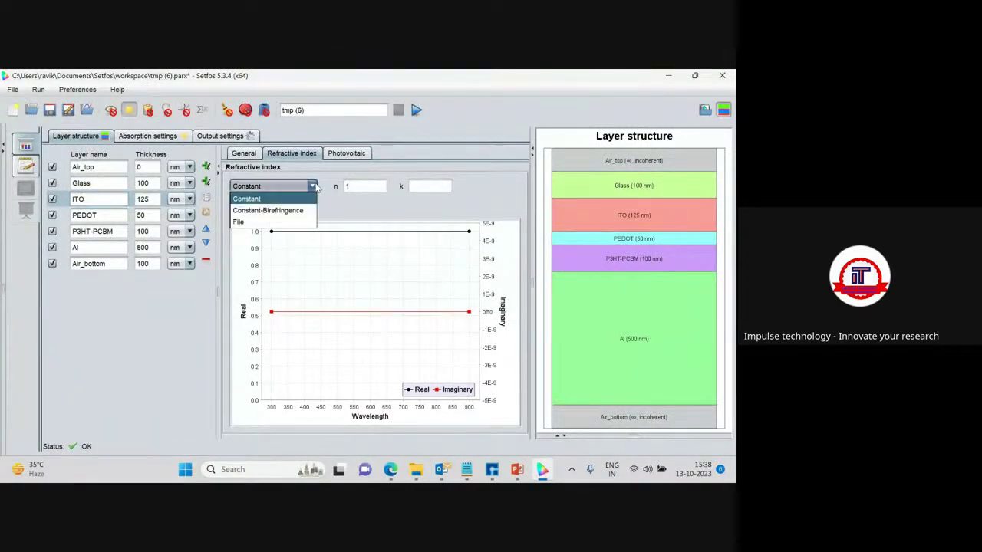
{"action": "left_click", "coordinate": [251, 222]}
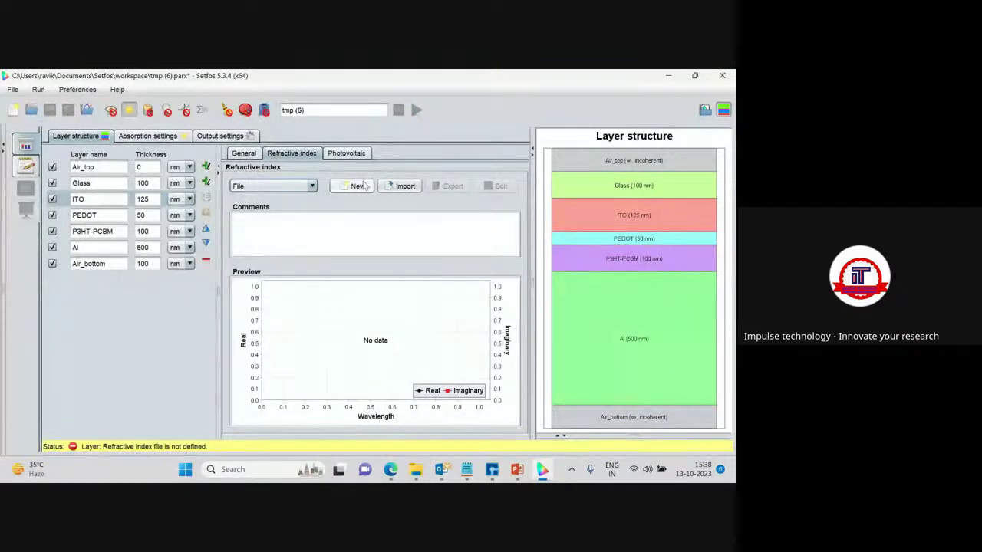
{"action": "left_click", "coordinate": [405, 187]}
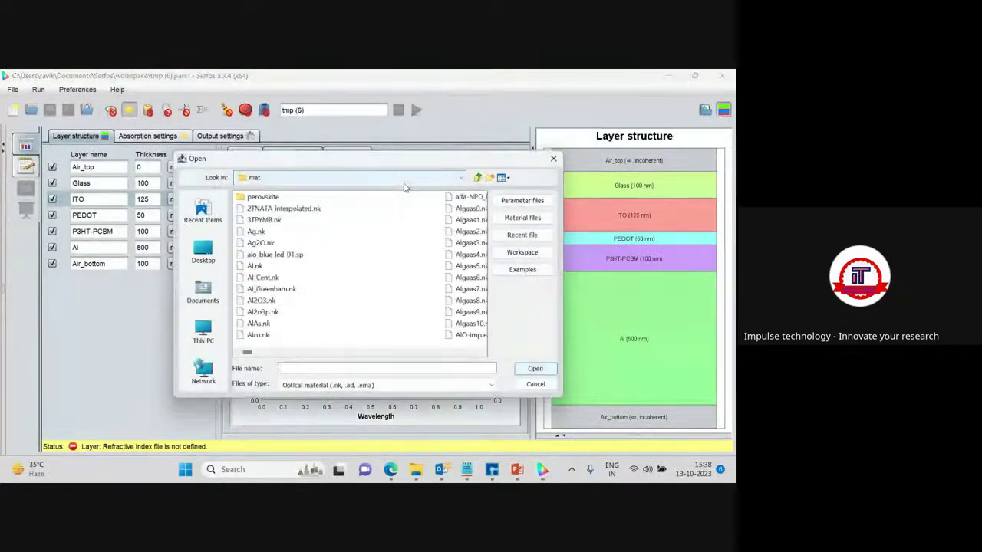
{"action": "scroll", "coordinate": [360, 290], "scroll_direction": "down", "scroll_amount": 2}
{"action": "scroll", "coordinate": [360, 289], "scroll_direction": "down", "scroll_amount": 3}
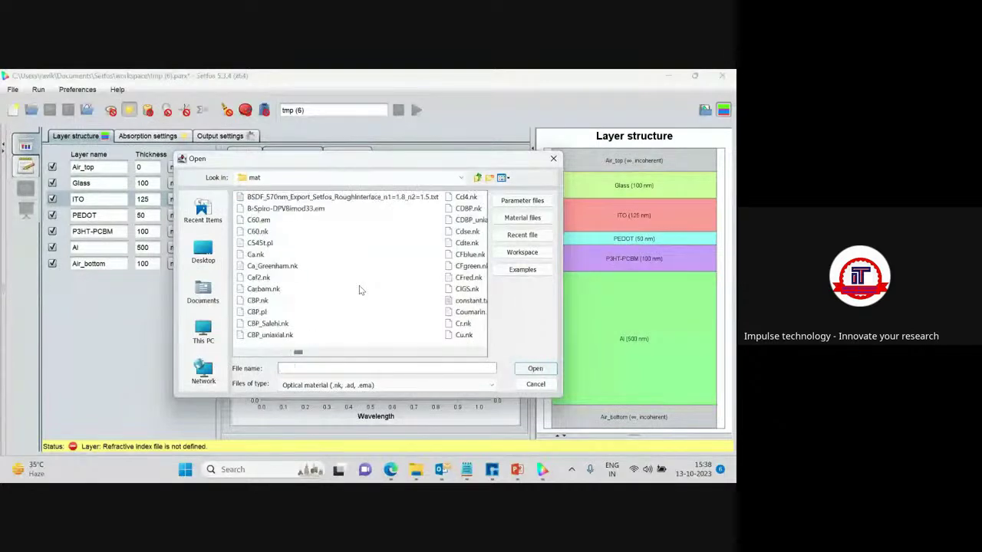
{"action": "scroll", "coordinate": [360, 289], "scroll_direction": "down", "scroll_amount": 4}
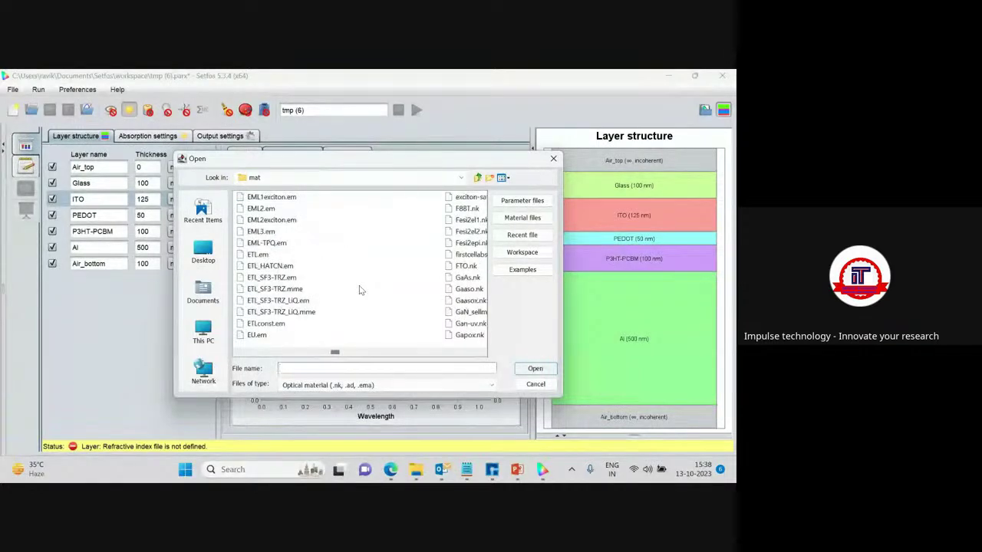
{"action": "scroll", "coordinate": [359, 289], "scroll_direction": "down", "scroll_amount": 4}
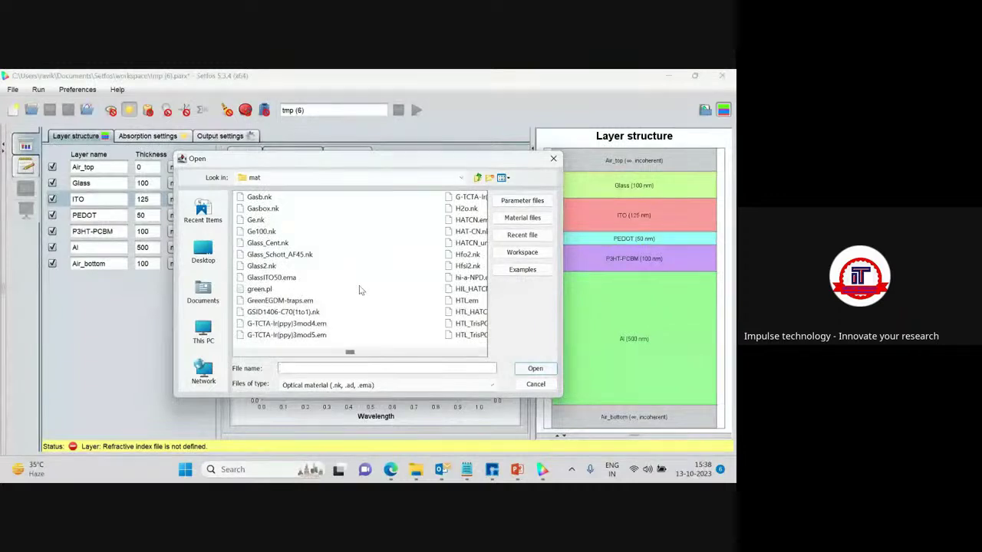
{"action": "scroll", "coordinate": [359, 290], "scroll_direction": "down", "scroll_amount": 2}
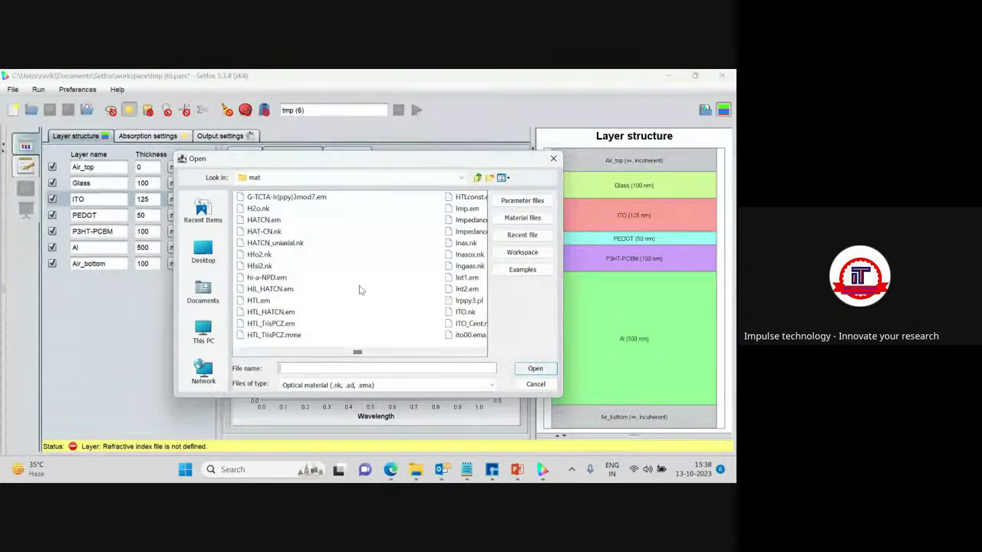
{"action": "type", "text": "ITO.nk"}
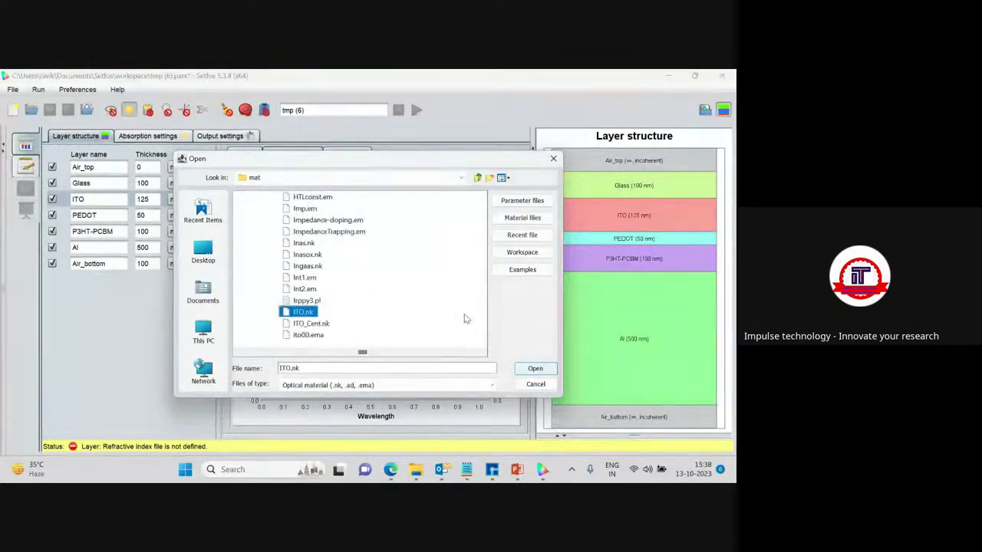
{"action": "left_click", "coordinate": [535, 369]}
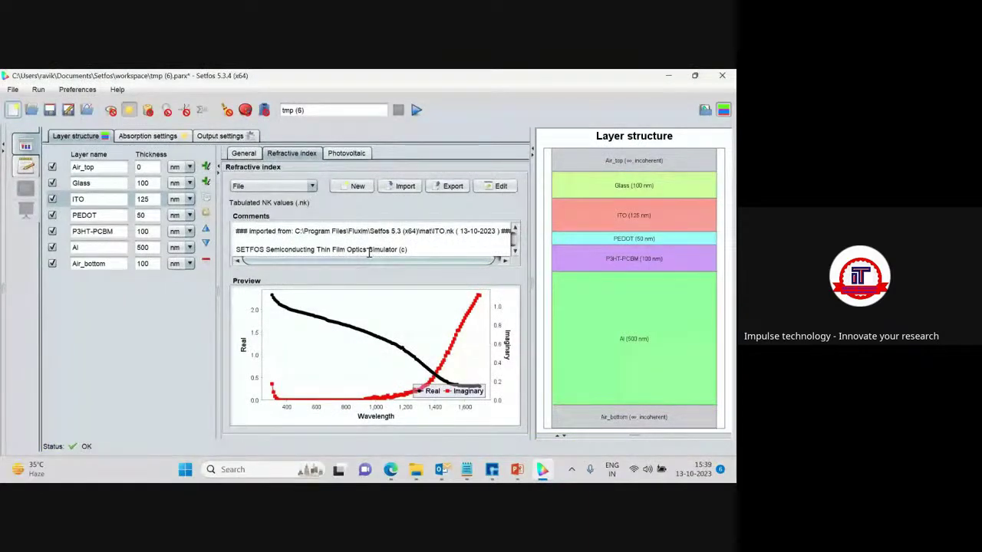
Examine the imported ITO optical data in the material editor's script view and close the editor without saving changes.
{"action": "left_click", "coordinate": [497, 185]}
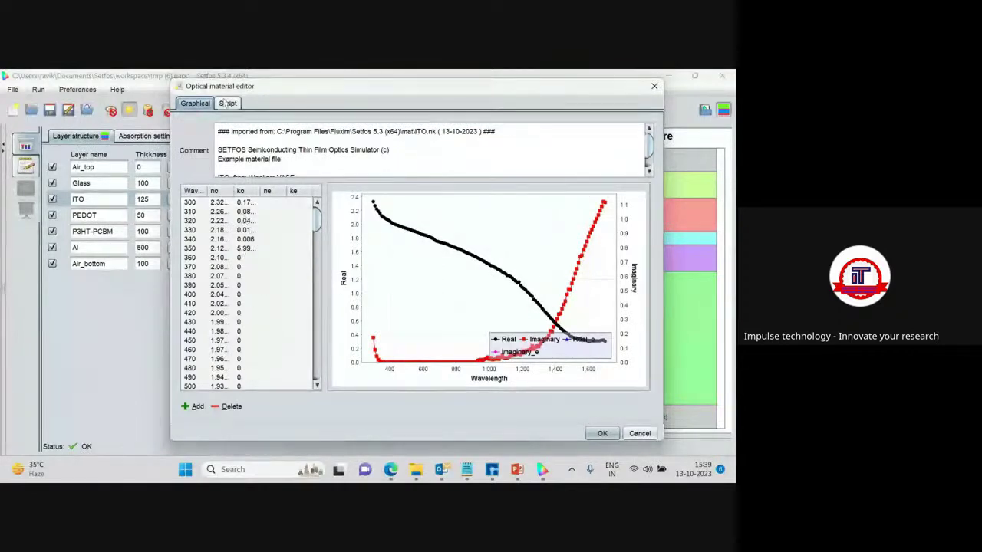
{"action": "left_click", "coordinate": [227, 103]}
{"action": "scroll", "coordinate": [244, 234], "scroll_direction": "down", "scroll_amount": 6}
{"action": "scroll", "coordinate": [244, 234], "scroll_direction": "down", "scroll_amount": 20}
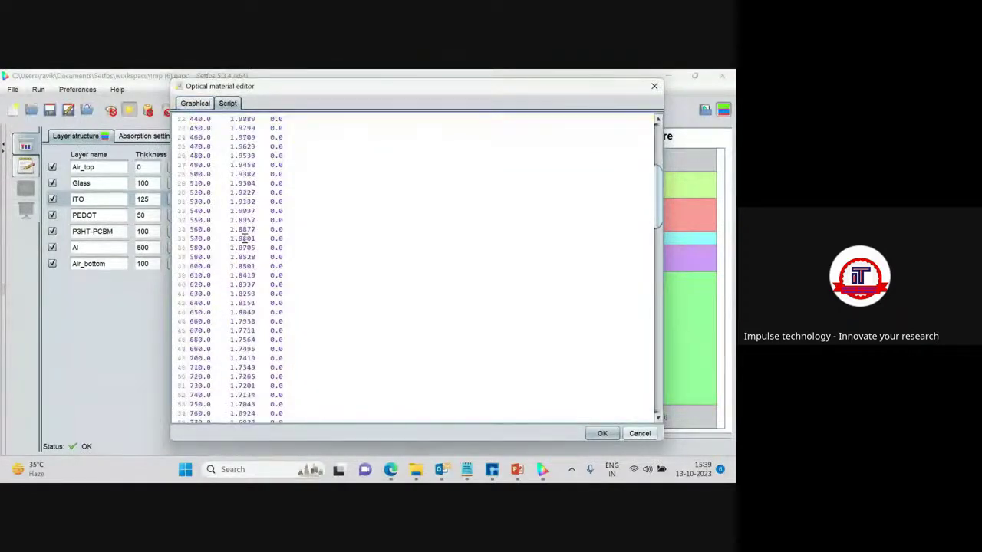
{"action": "scroll", "coordinate": [248, 248], "scroll_direction": "down", "scroll_amount": 11}
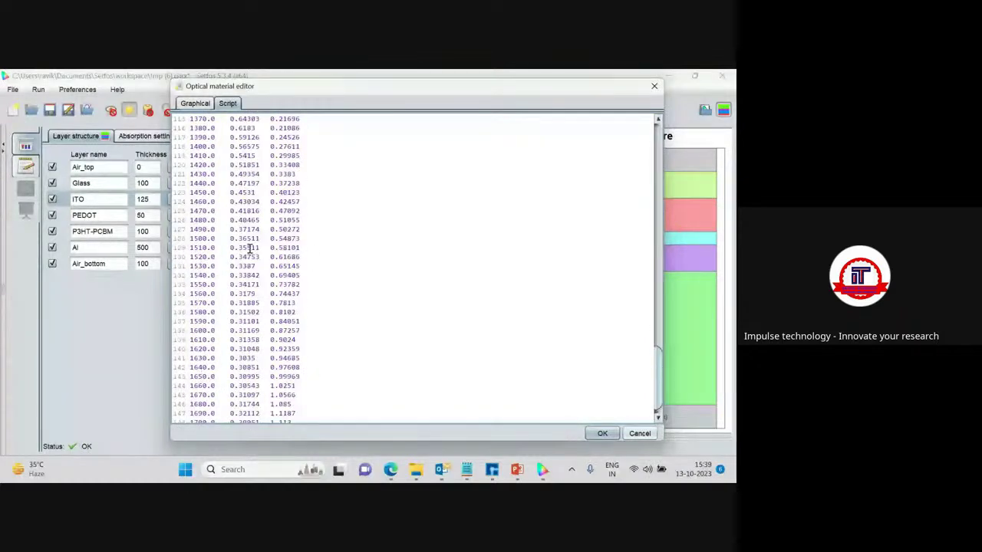
{"action": "left_click", "coordinate": [655, 86]}
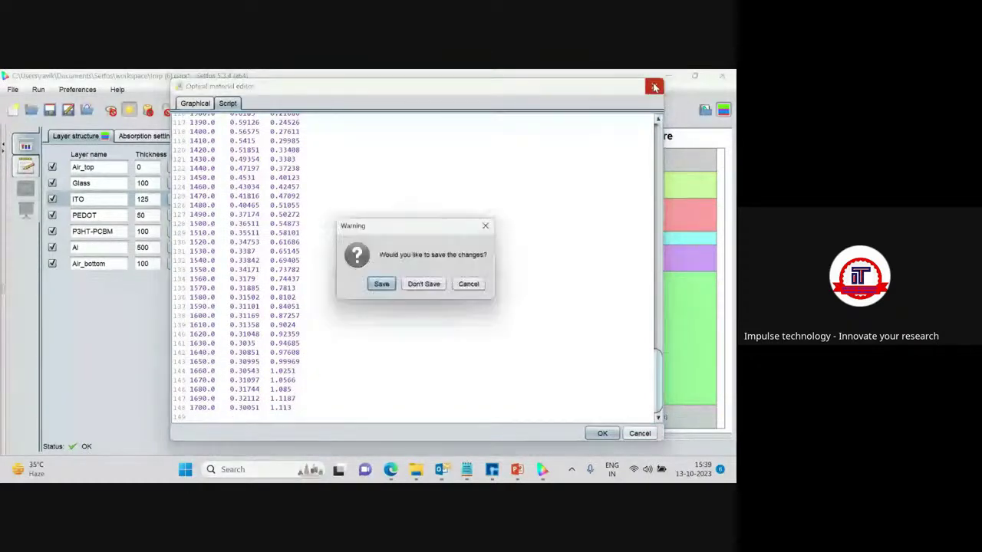
{"action": "left_click", "coordinate": [439, 286]}
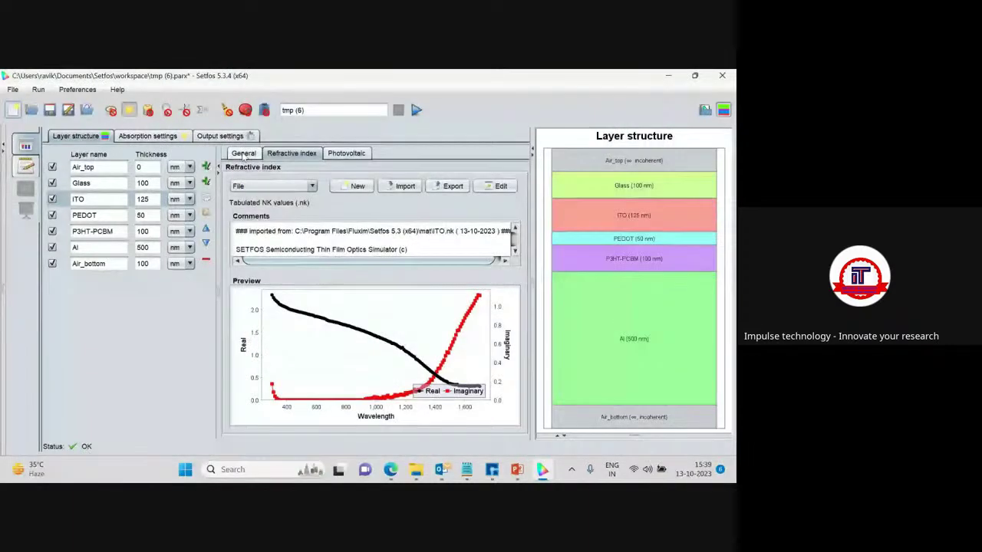
{"action": "double_click", "coordinate": [95, 200]}
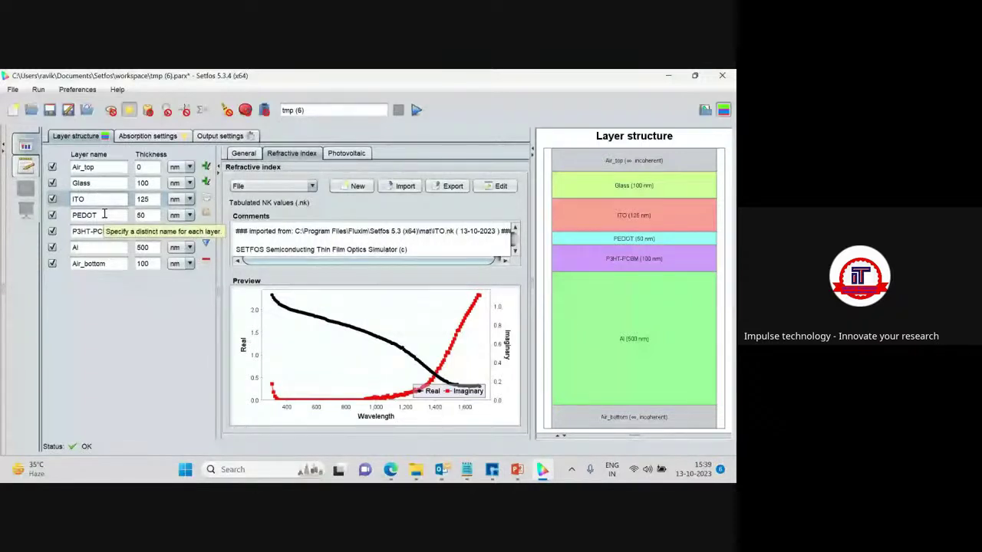
Switch the Al layer's refractive index source to File and import the material file Al.nk.
{"action": "left_click", "coordinate": [111, 231]}
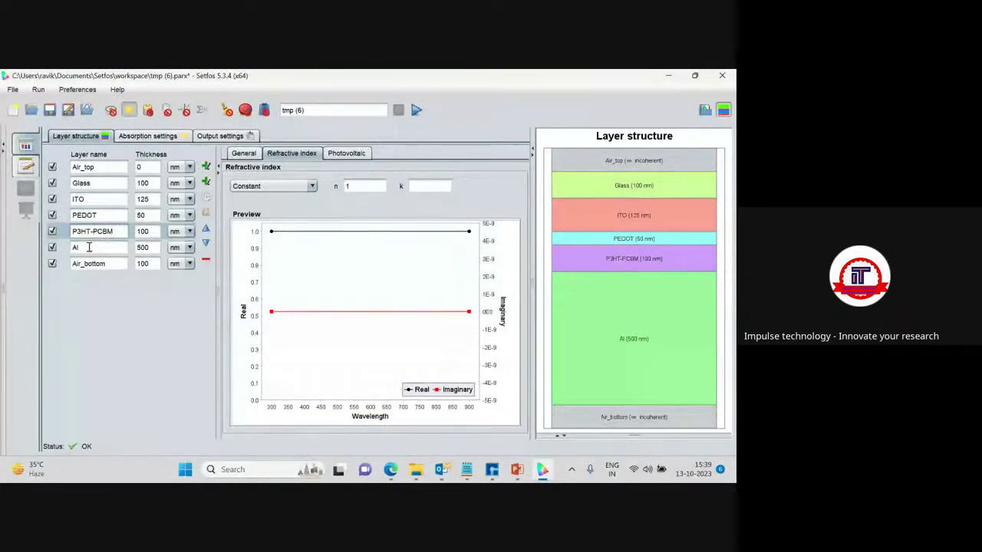
{"action": "left_click", "coordinate": [88, 248]}
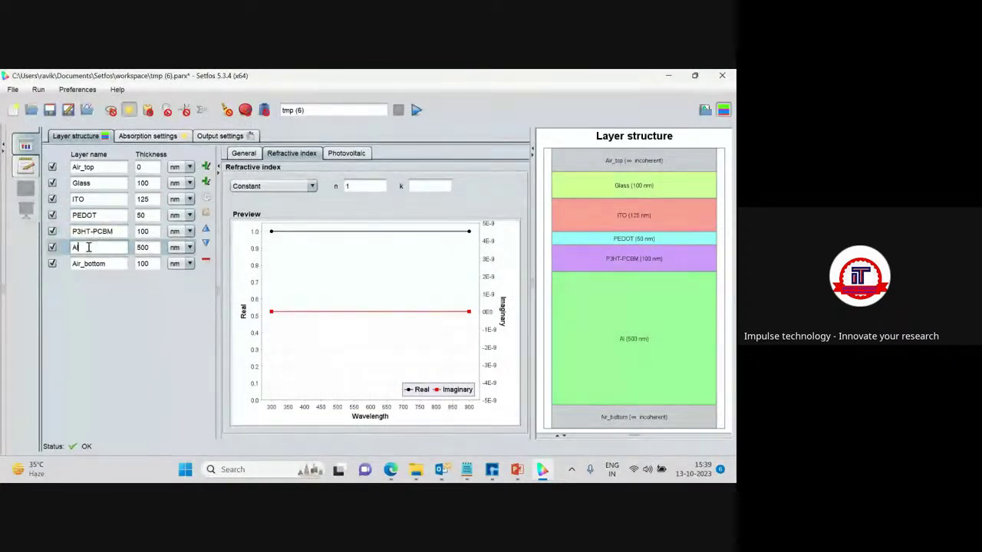
{"action": "left_click", "coordinate": [311, 187]}
{"action": "left_click", "coordinate": [258, 223]}
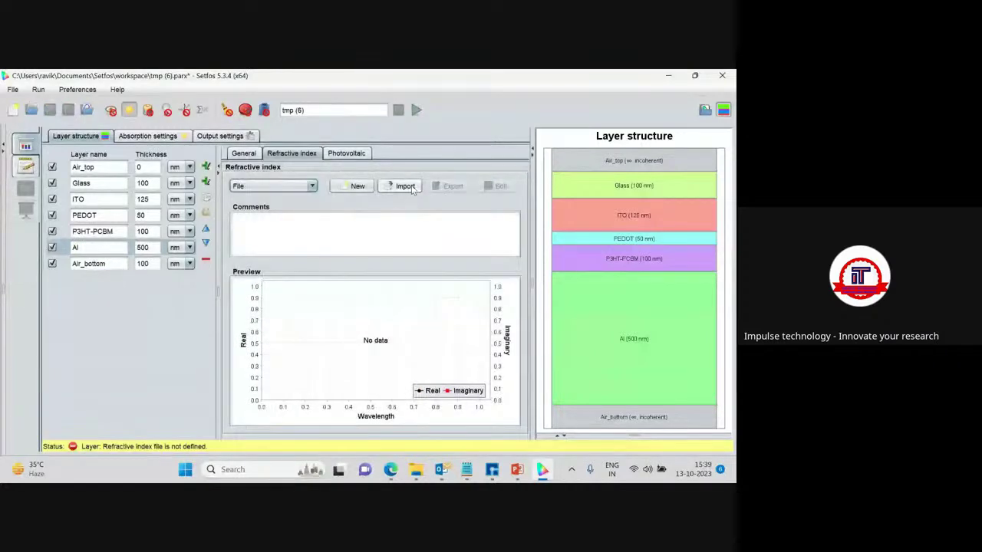
{"action": "left_click", "coordinate": [401, 186]}
{"action": "left_click", "coordinate": [255, 266]}
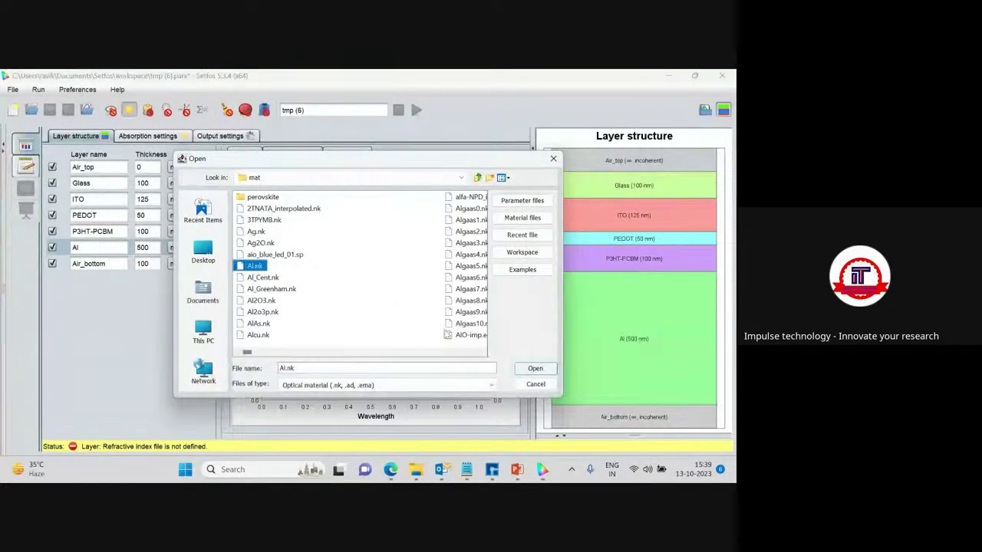
{"action": "left_click", "coordinate": [535, 369]}
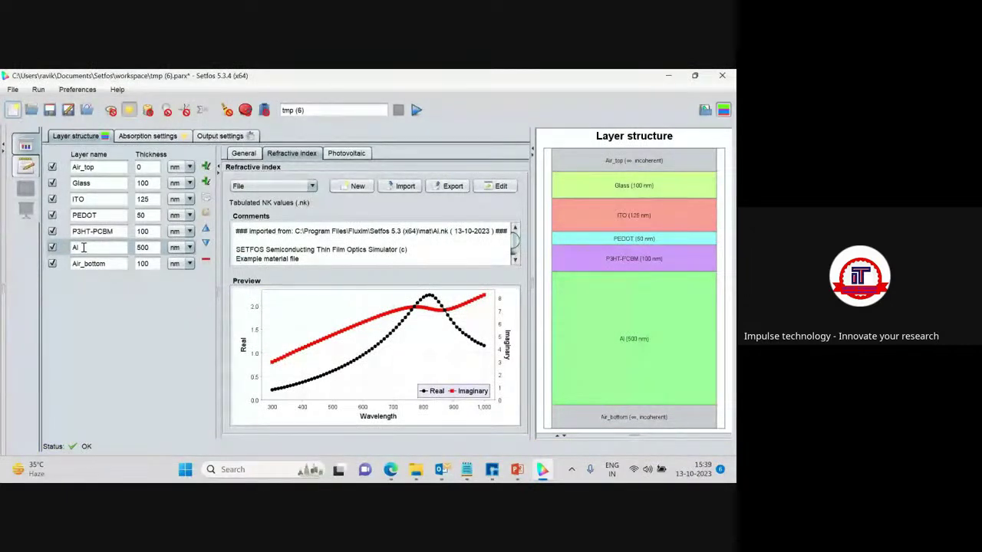
Switch the P3HT-PCBM layer's refractive index source to File and import the material file P3HT-PCBM.nk.
{"action": "left_click", "coordinate": [115, 231]}
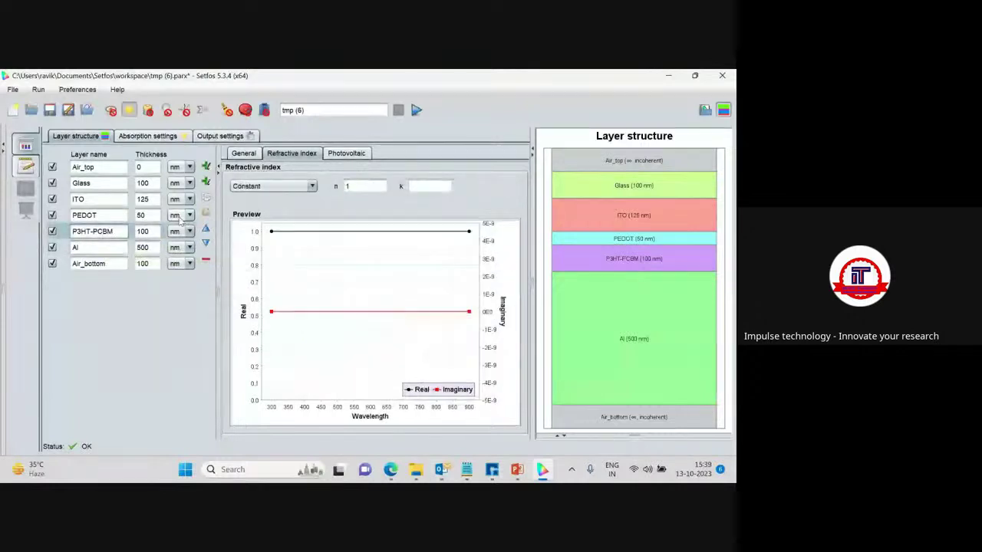
{"action": "left_click", "coordinate": [289, 187]}
{"action": "left_click", "coordinate": [276, 221]}
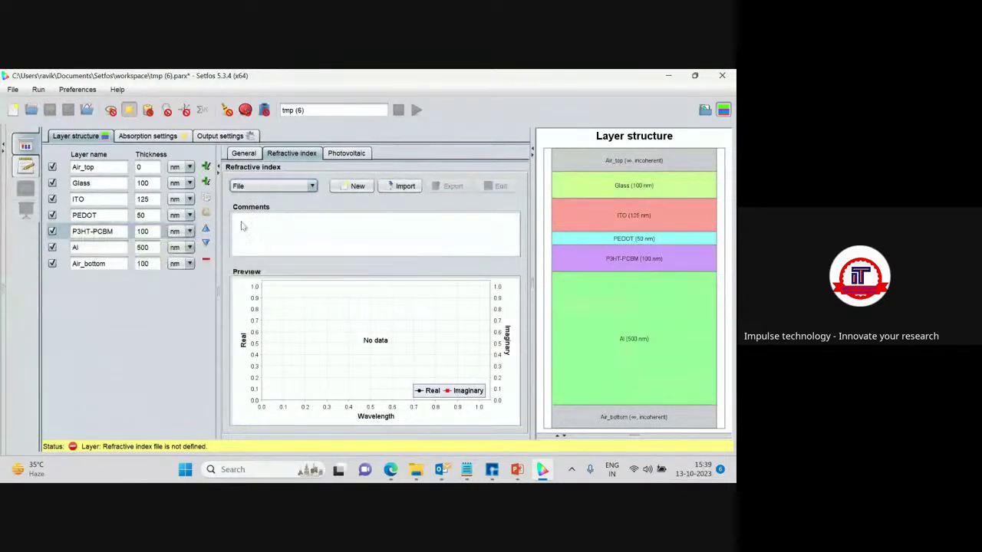
{"action": "left_click", "coordinate": [399, 187]}
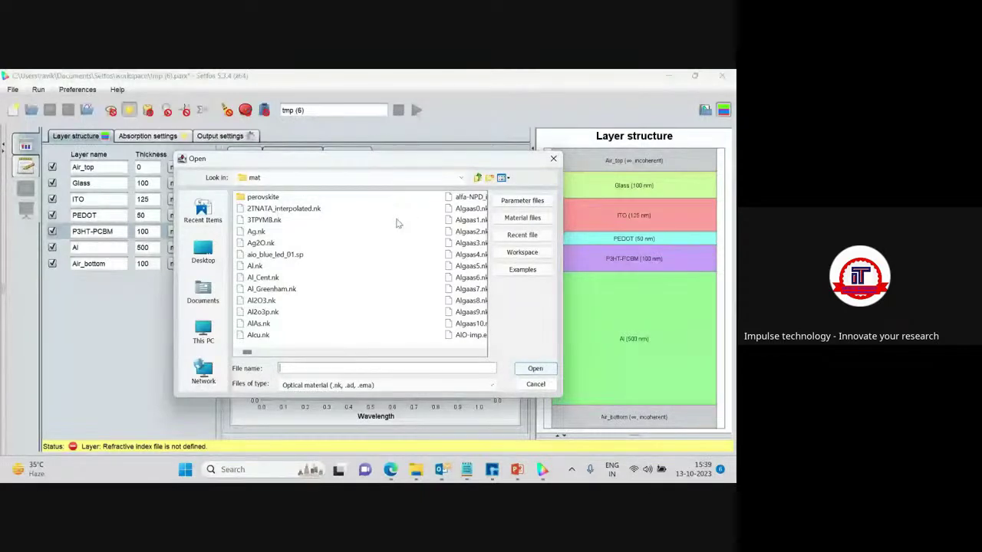
{"action": "scroll", "coordinate": [397, 272], "scroll_direction": "right", "scroll_amount": 5}
{"action": "scroll", "coordinate": [397, 272], "scroll_direction": "right", "scroll_amount": 6}
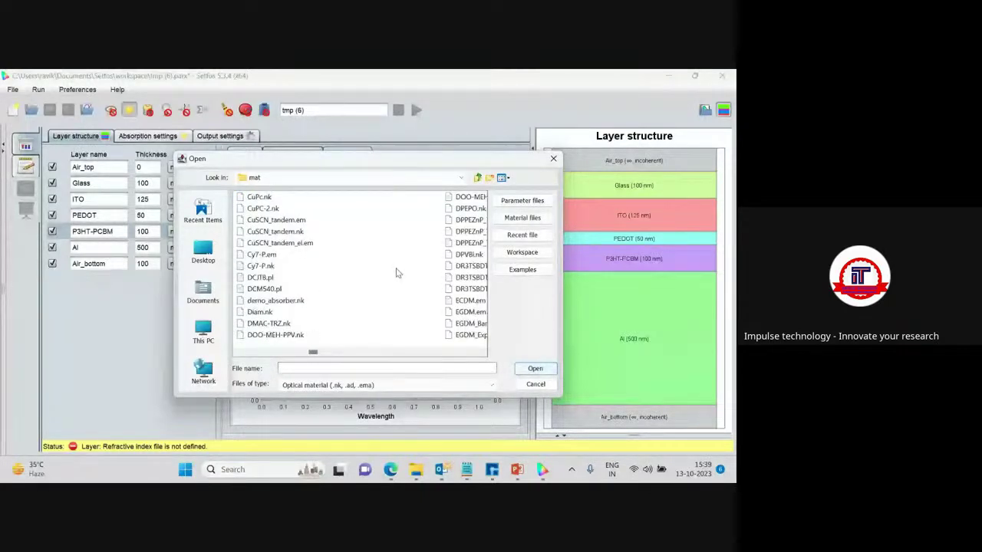
{"action": "scroll", "coordinate": [397, 272], "scroll_direction": "right", "scroll_amount": 1}
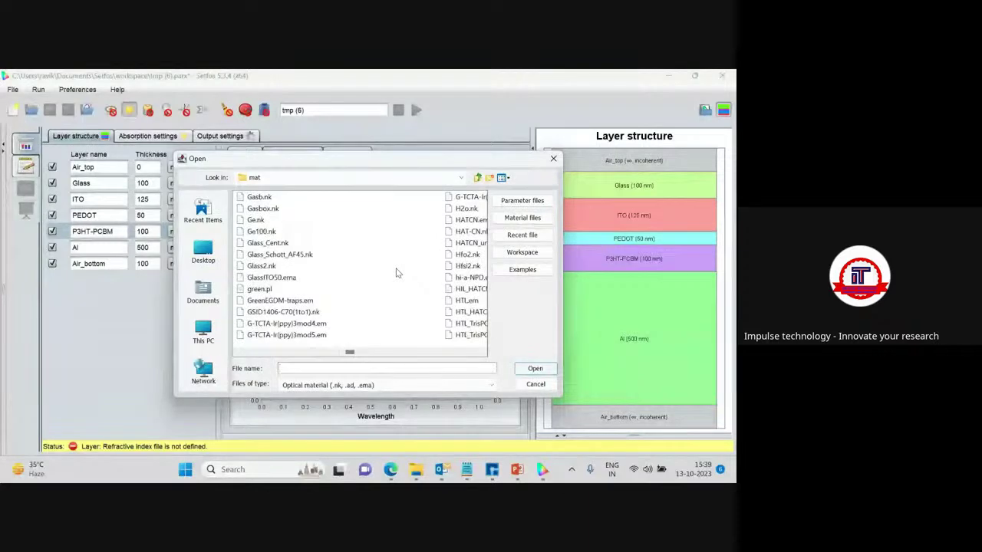
{"action": "scroll", "coordinate": [396, 273], "scroll_direction": "right", "scroll_amount": 8}
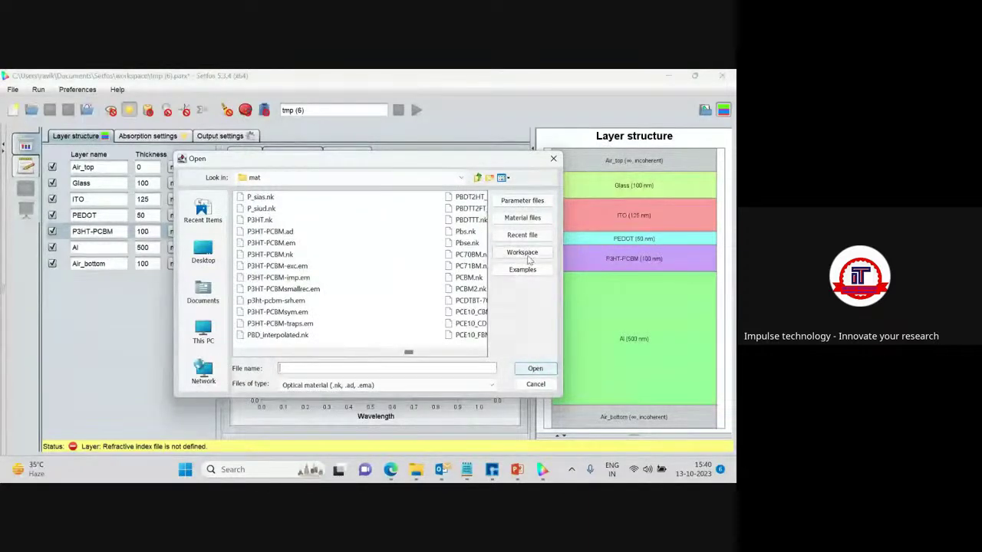
{"action": "left_click_drag", "start_coordinate": [564, 261], "coordinate": [661, 260]}
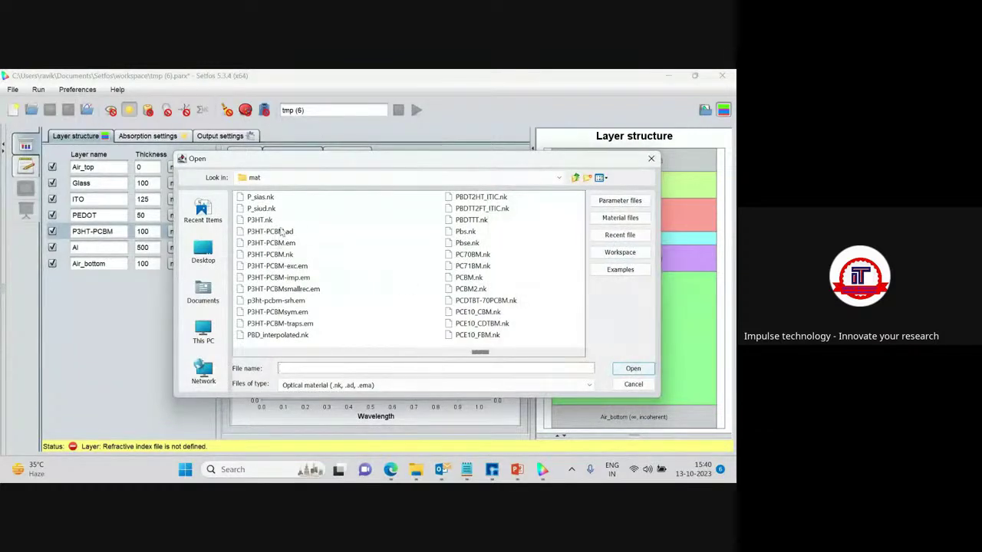
{"action": "left_click", "coordinate": [263, 255]}
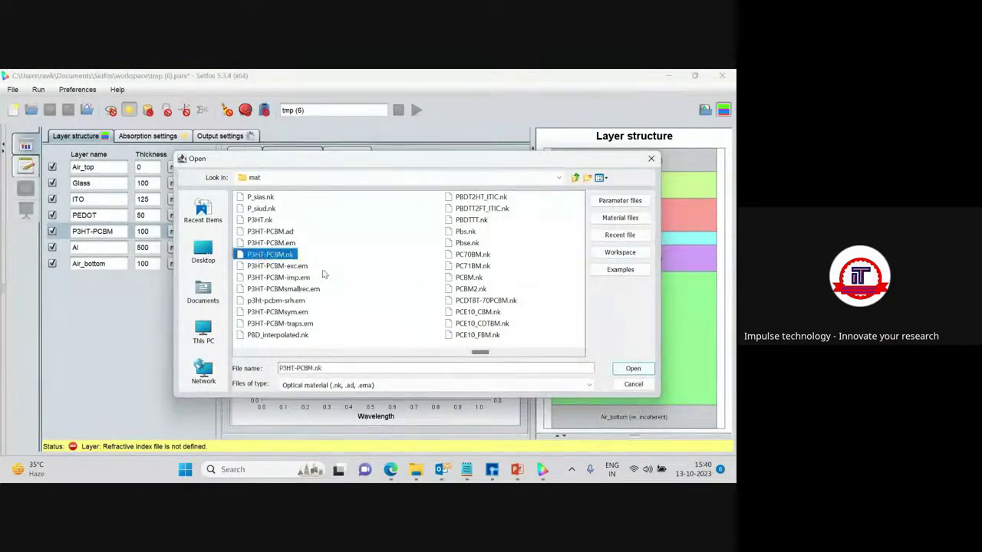
{"action": "left_click", "coordinate": [632, 369]}
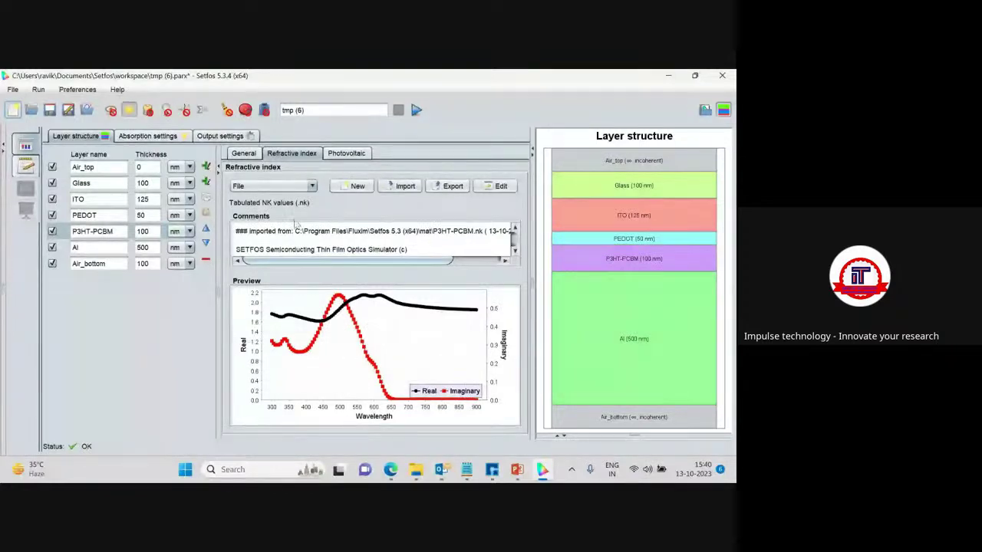
Switch the PEDOT layer's refractive index source to File and import the material file PEDOT_BaytronP_AL4083.nk.
{"action": "left_click", "coordinate": [106, 215]}
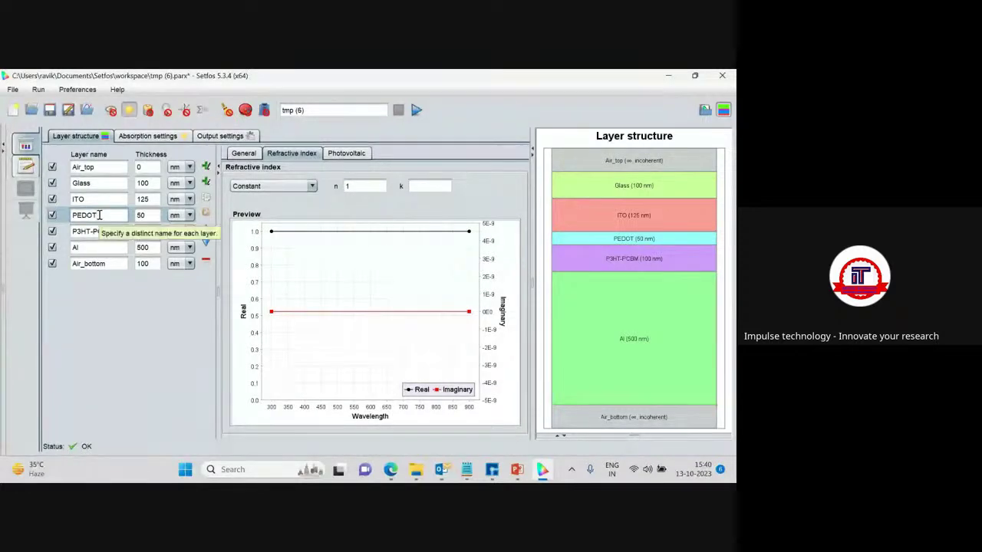
{"action": "left_click", "coordinate": [312, 189]}
{"action": "left_click", "coordinate": [255, 222]}
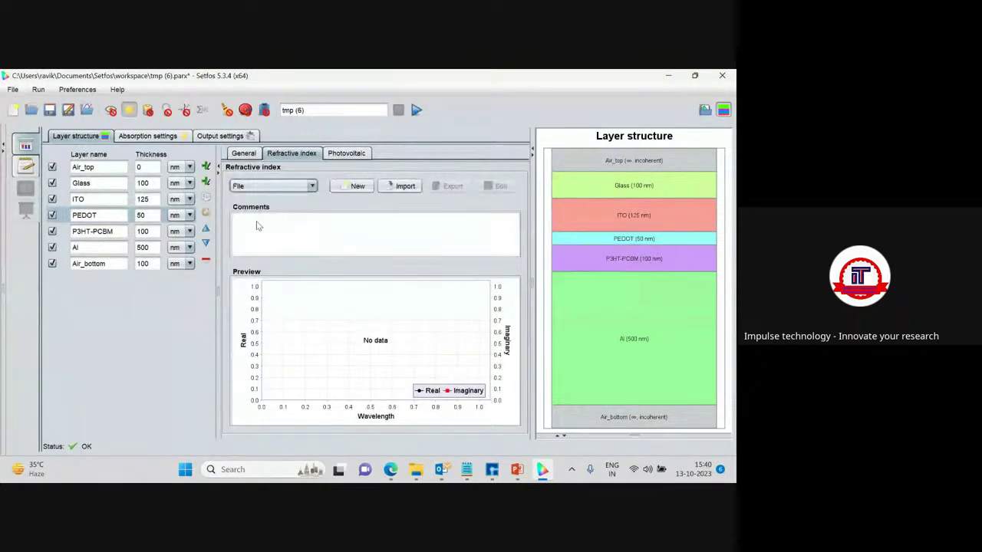
{"action": "left_click", "coordinate": [402, 187]}
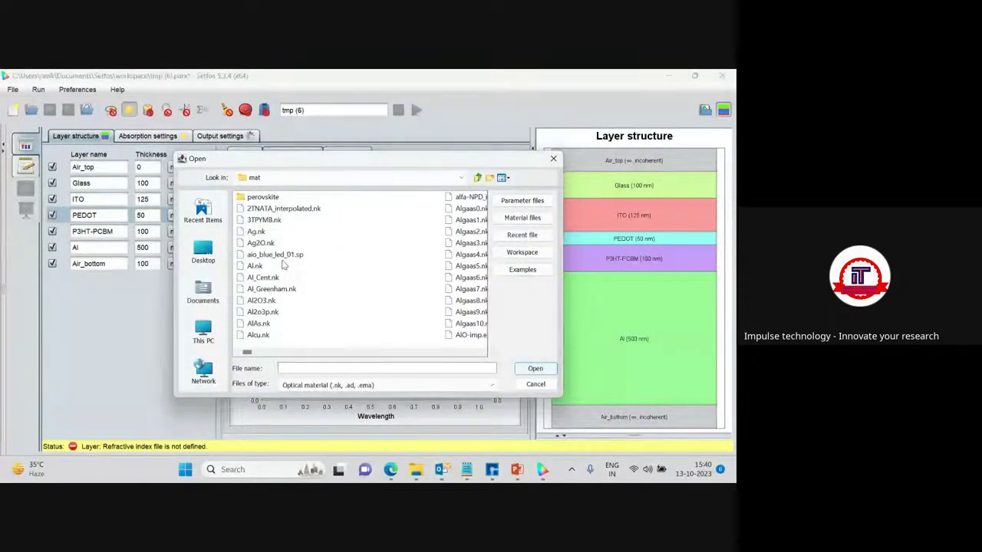
{"action": "scroll", "coordinate": [363, 270], "scroll_direction": "down", "scroll_amount": 2}
{"action": "scroll", "coordinate": [362, 270], "scroll_direction": "down", "scroll_amount": 5}
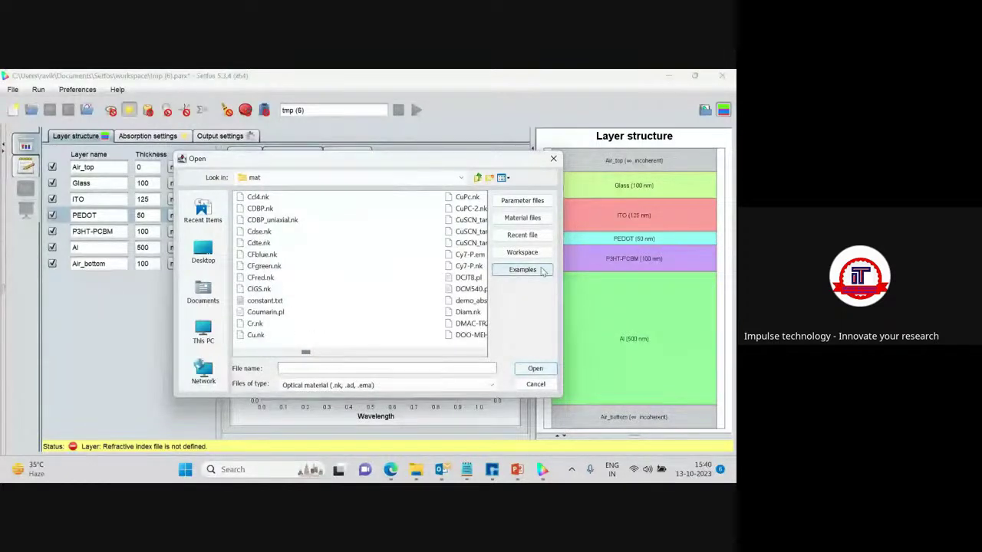
{"action": "left_click_drag", "start_coordinate": [562, 270], "coordinate": [709, 240]}
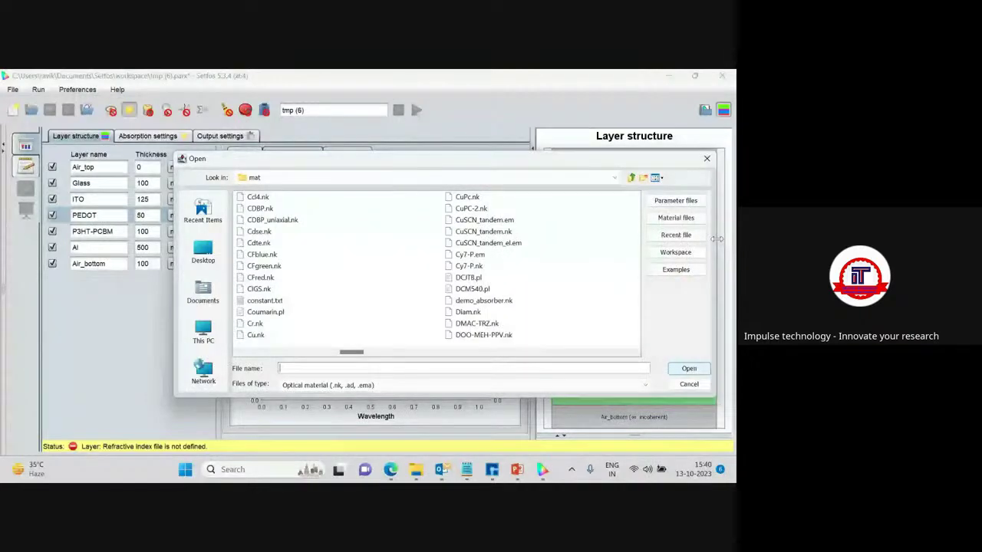
{"action": "left_click_drag", "start_coordinate": [438, 158], "coordinate": [325, 117]}
{"action": "scroll", "coordinate": [323, 231], "scroll_direction": "down", "scroll_amount": 2}
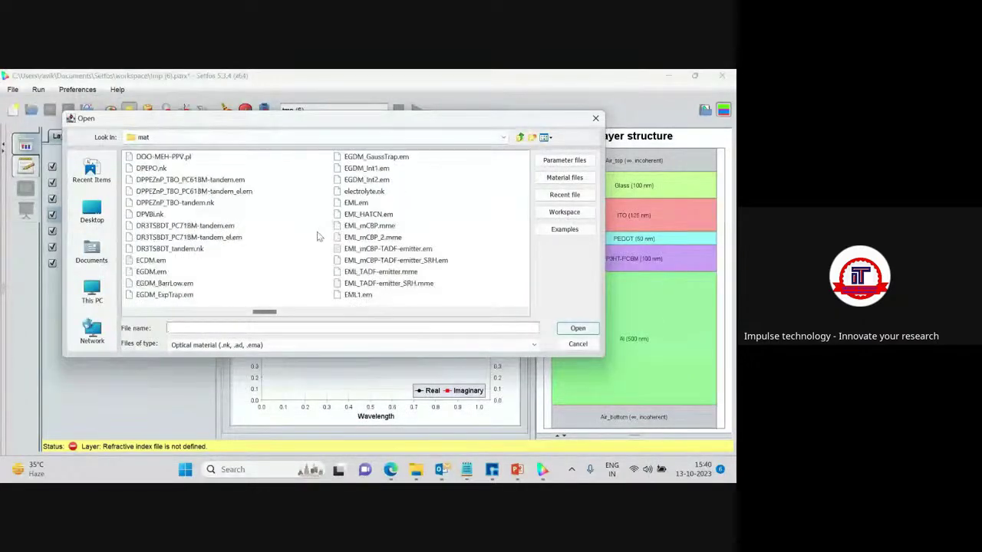
{"action": "scroll", "coordinate": [318, 237], "scroll_direction": "down", "scroll_amount": 7}
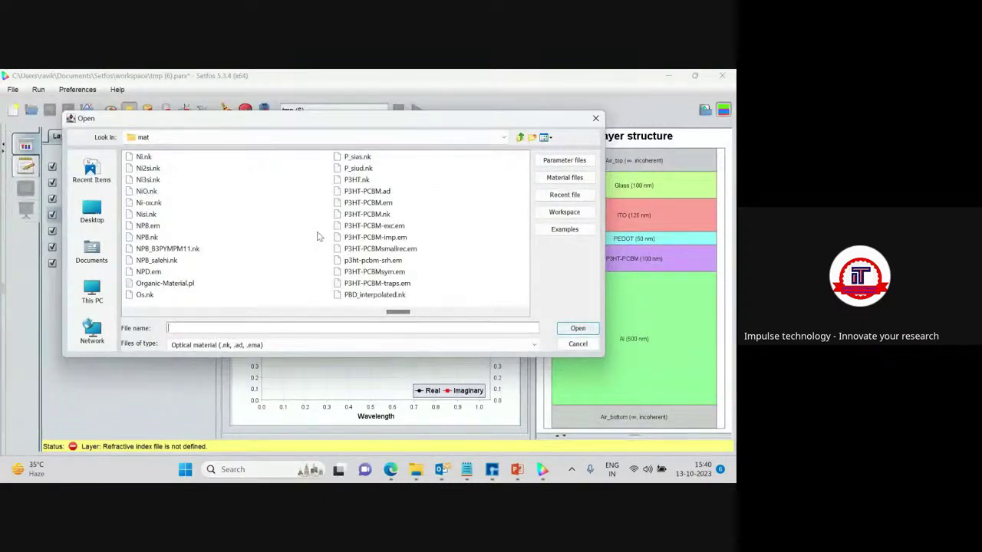
{"action": "scroll", "coordinate": [318, 236], "scroll_direction": "down", "scroll_amount": 1}
{"action": "scroll", "coordinate": [319, 236], "scroll_direction": "down", "scroll_amount": 1}
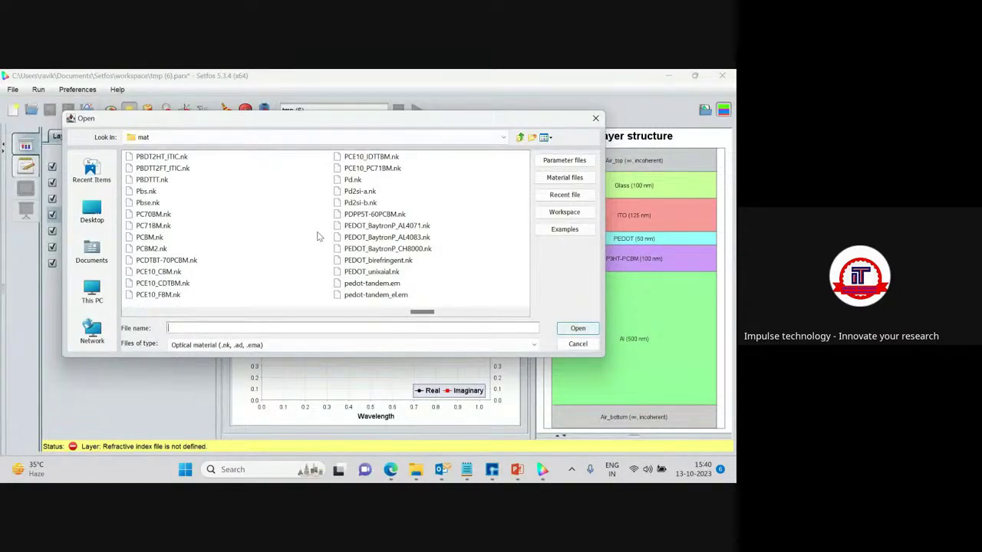
{"action": "left_click", "coordinate": [375, 239]}
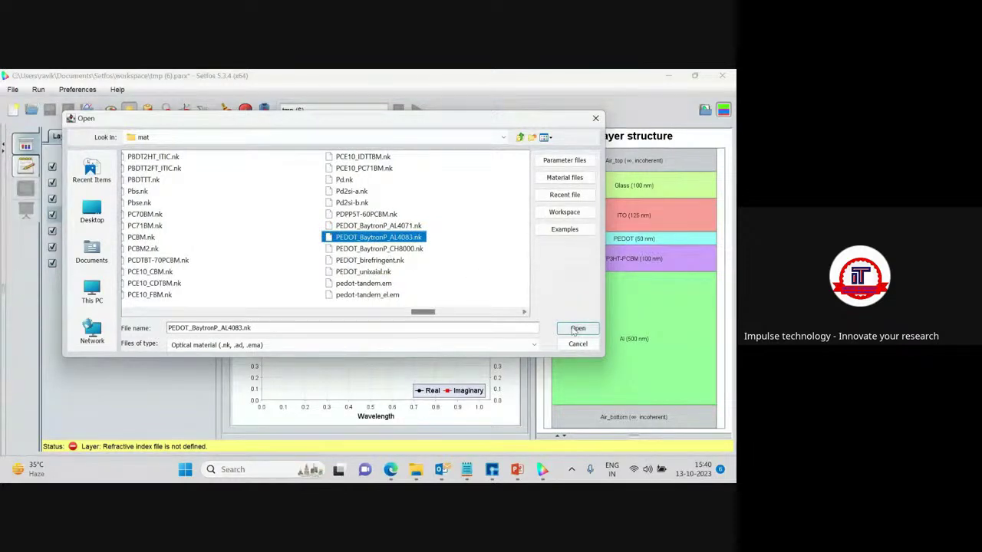
{"action": "left_click", "coordinate": [575, 329]}
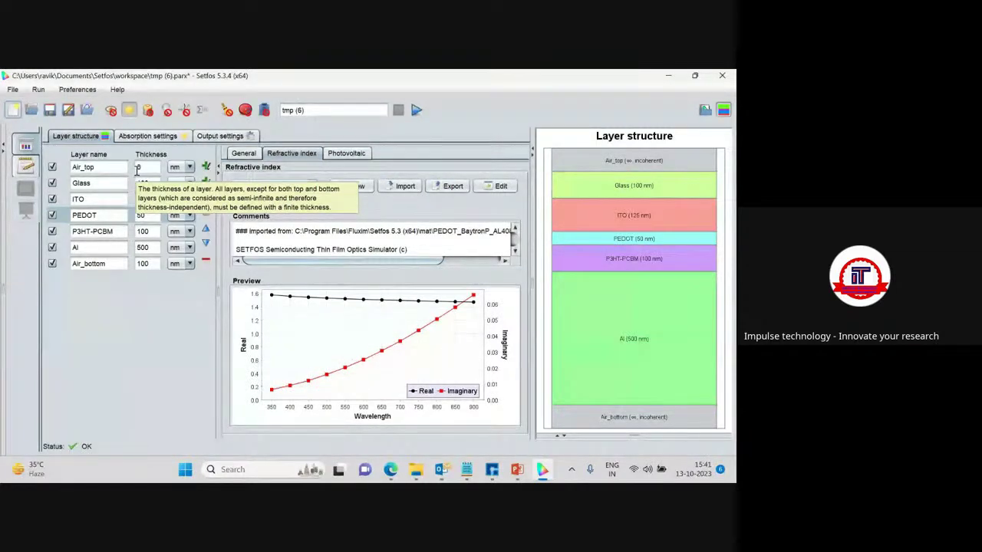
Set the Glass layer to be treated as incoherent in its general properties.
{"action": "left_click", "coordinate": [101, 184]}
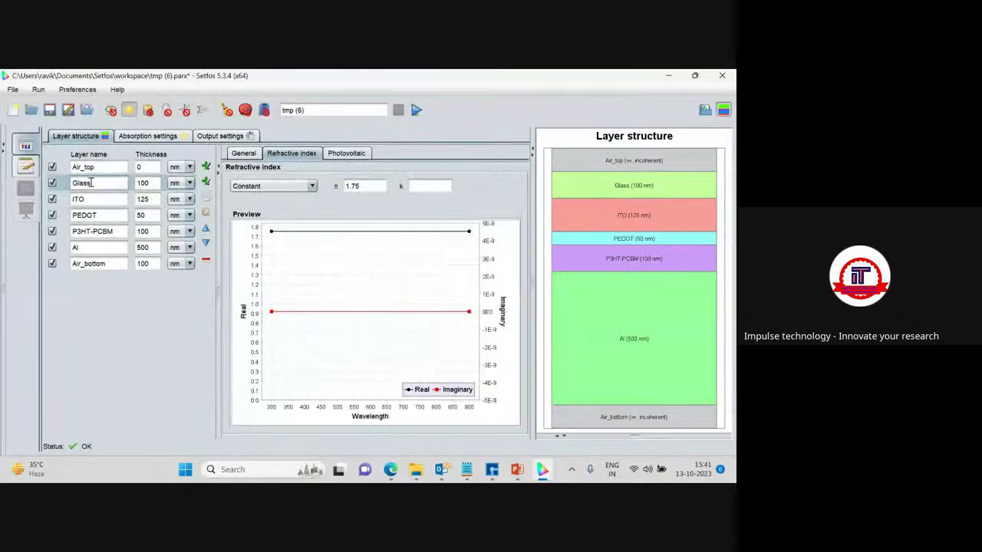
{"action": "left_click", "coordinate": [242, 155]}
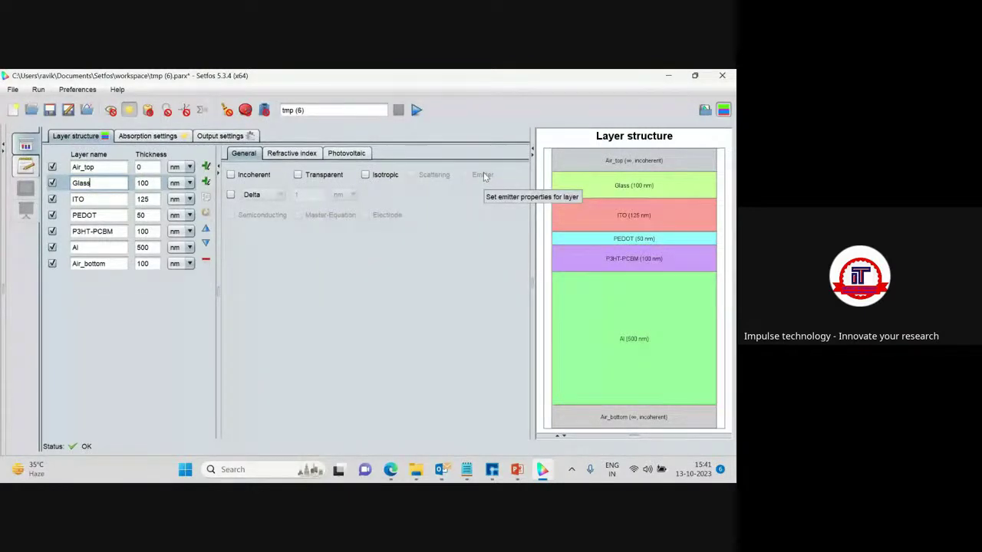
{"action": "left_click", "coordinate": [232, 175]}
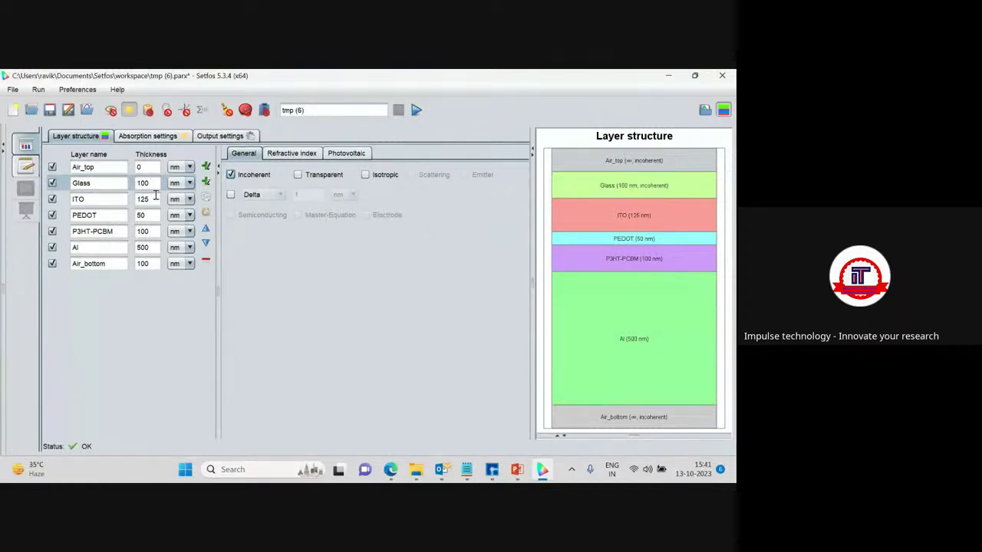
{"action": "left_click", "coordinate": [109, 168]}
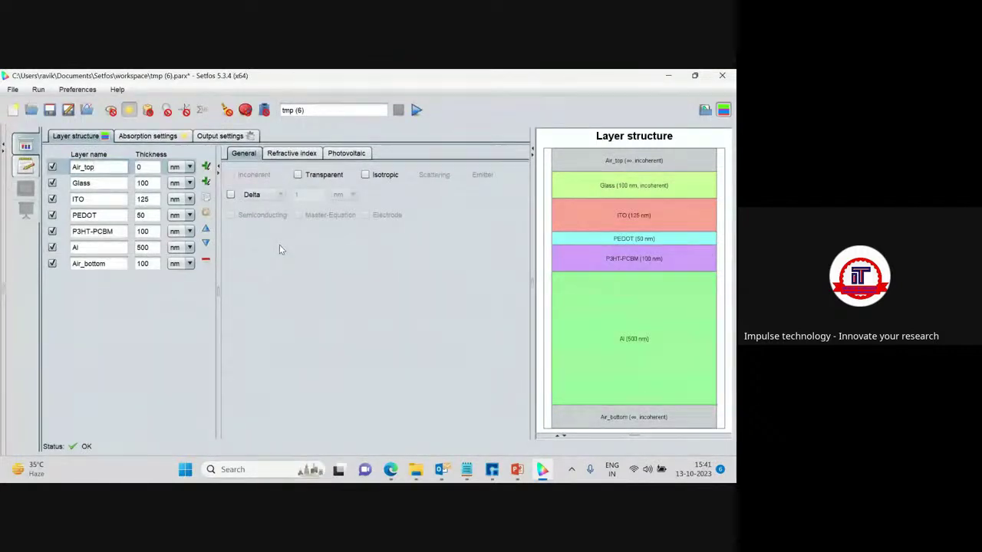
Review the wavelength sweep and illumination spectrum in the absorption settings, and run the simulation.
{"action": "left_click", "coordinate": [146, 137]}
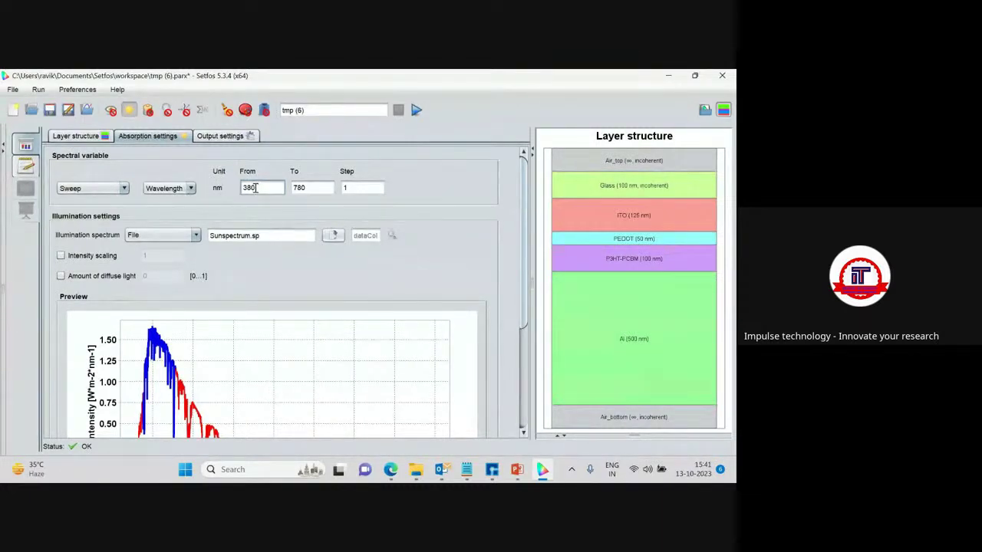
{"action": "scroll", "coordinate": [236, 282], "scroll_direction": "down", "scroll_amount": 1}
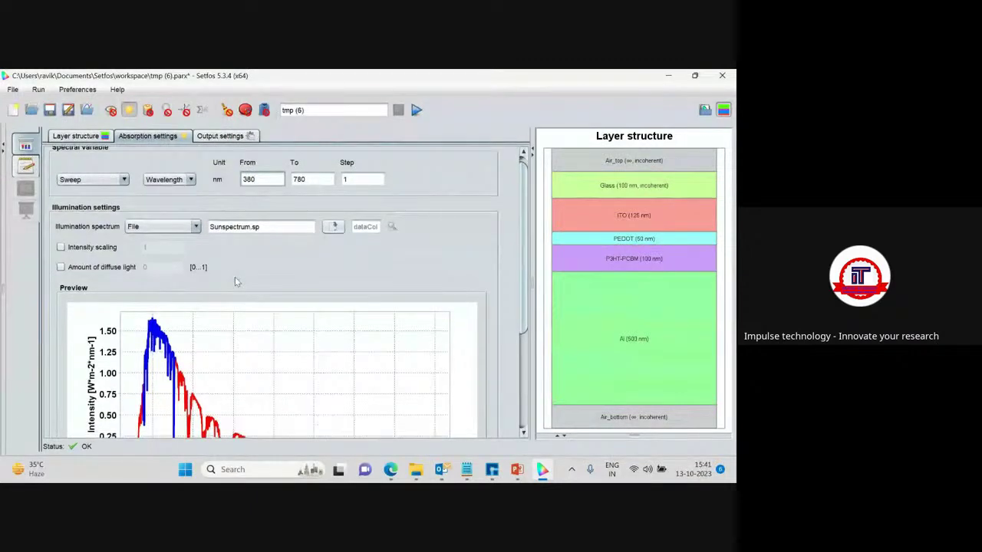
{"action": "scroll", "coordinate": [244, 283], "scroll_direction": "down", "scroll_amount": 2}
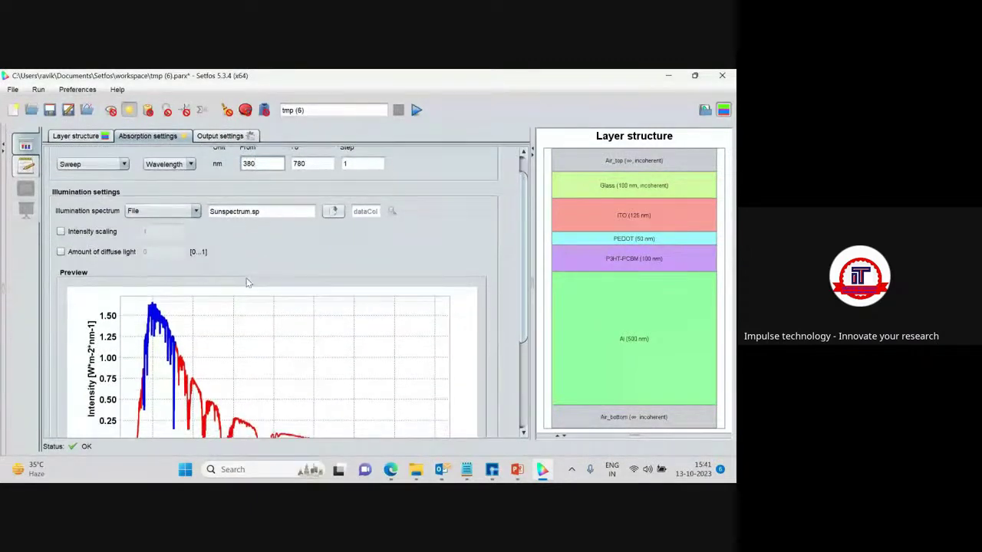
{"action": "scroll", "coordinate": [250, 280], "scroll_direction": "down", "scroll_amount": 2}
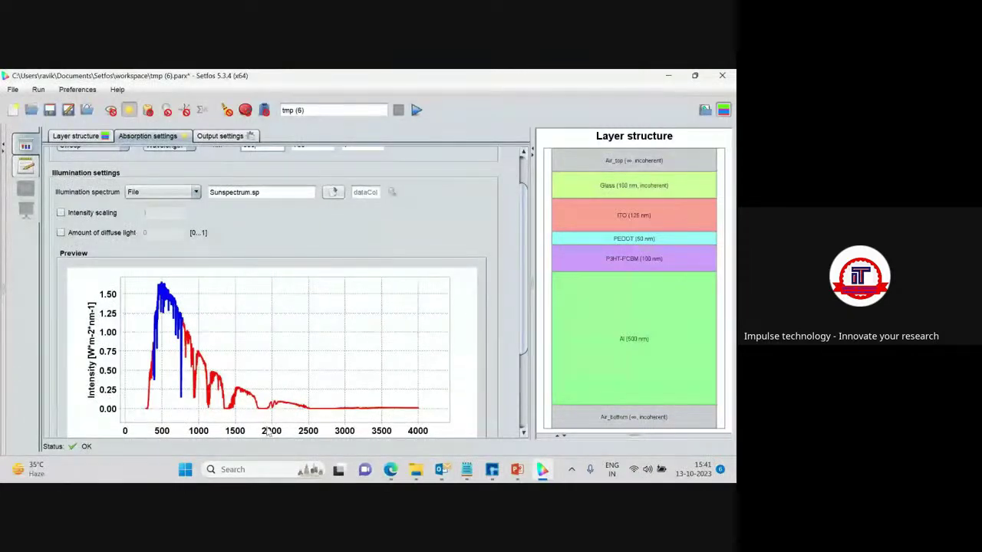
{"action": "mouse_move", "coordinate": [529, 276]}
{"action": "left_mouse_down"}
{"action": "mouse_move", "coordinate": [528, 314]}
{"action": "mouse_move", "coordinate": [529, 243]}
{"action": "mouse_move", "coordinate": [528, 270]}
{"action": "left_mouse_up"}
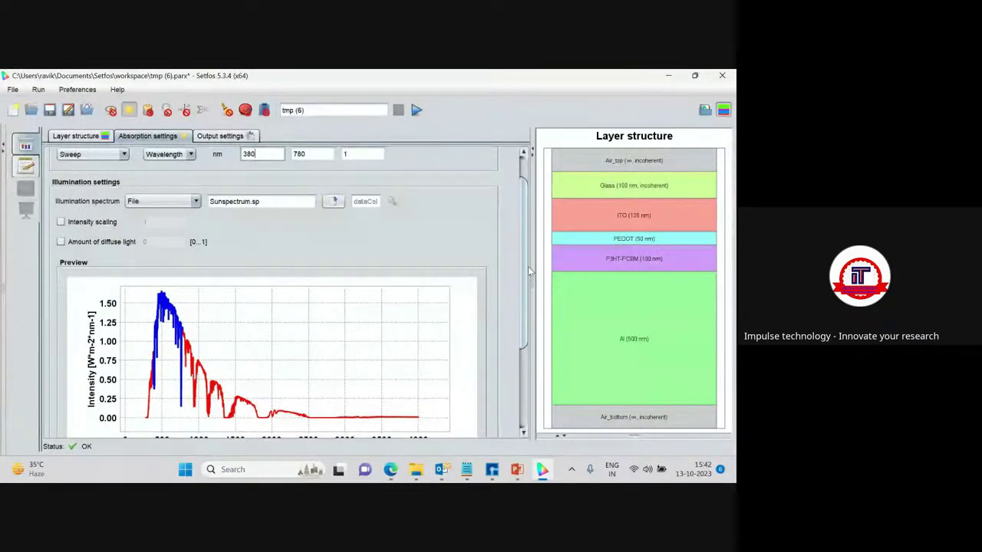
{"action": "scroll", "coordinate": [370, 251], "scroll_direction": "up", "scroll_amount": 2}
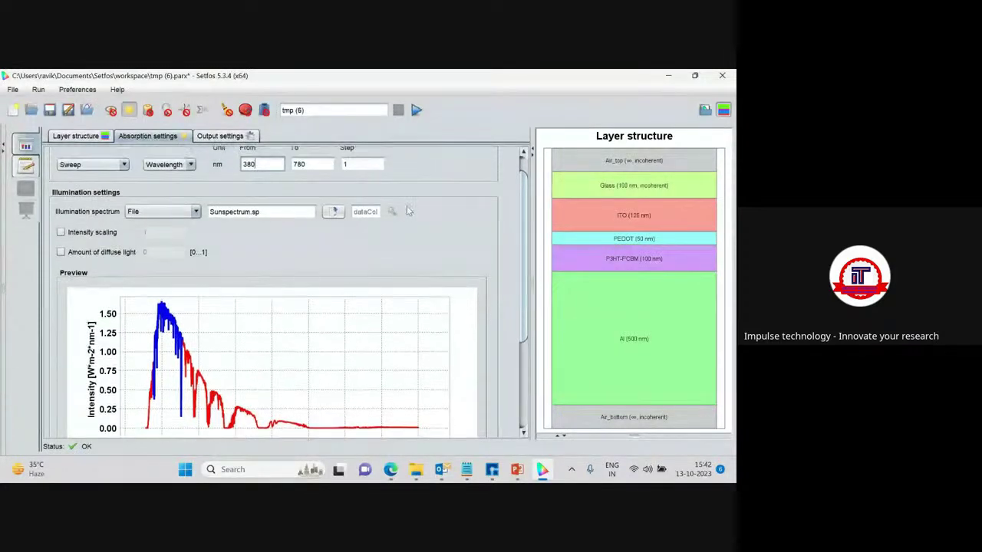
{"action": "left_click", "coordinate": [415, 109]}
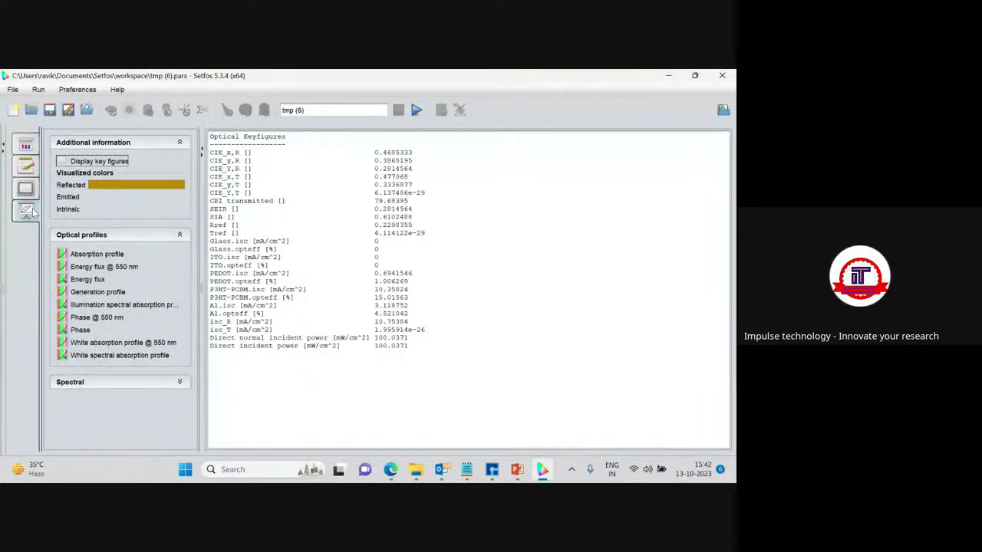
Examine the spectral absorptance and layer absorptances plots, checking the curves against the defined layer structure.
{"action": "left_click", "coordinate": [76, 382]}
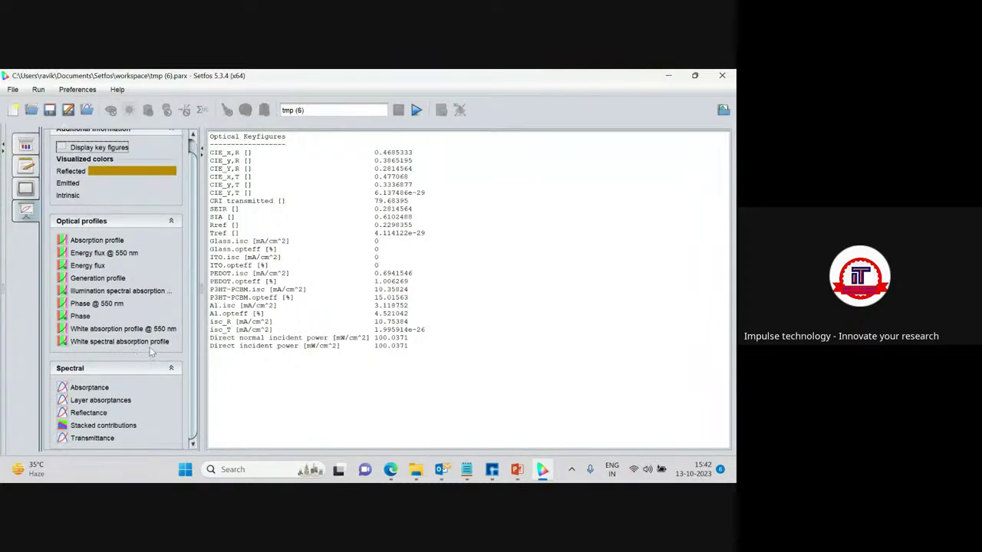
{"action": "left_click", "coordinate": [86, 389]}
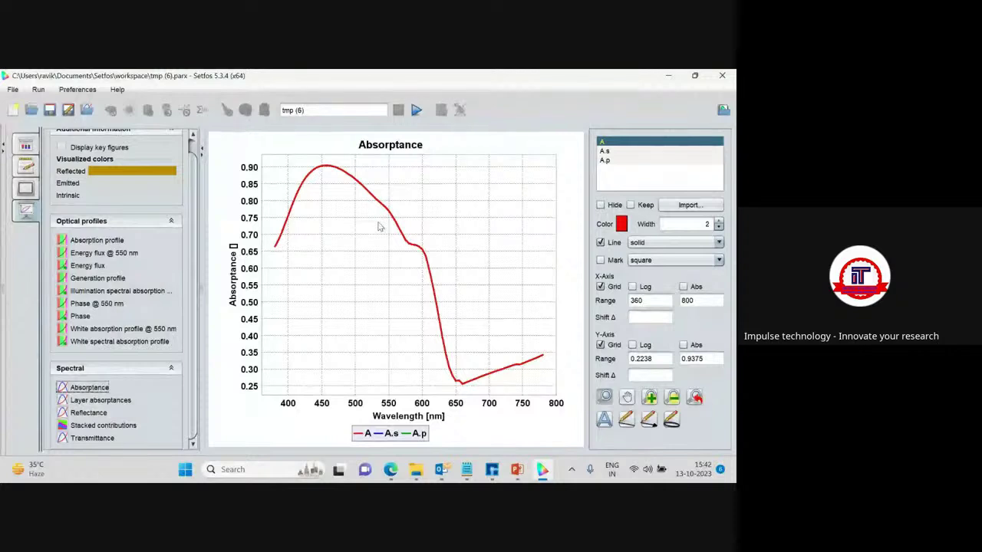
{"action": "left_click", "coordinate": [94, 402]}
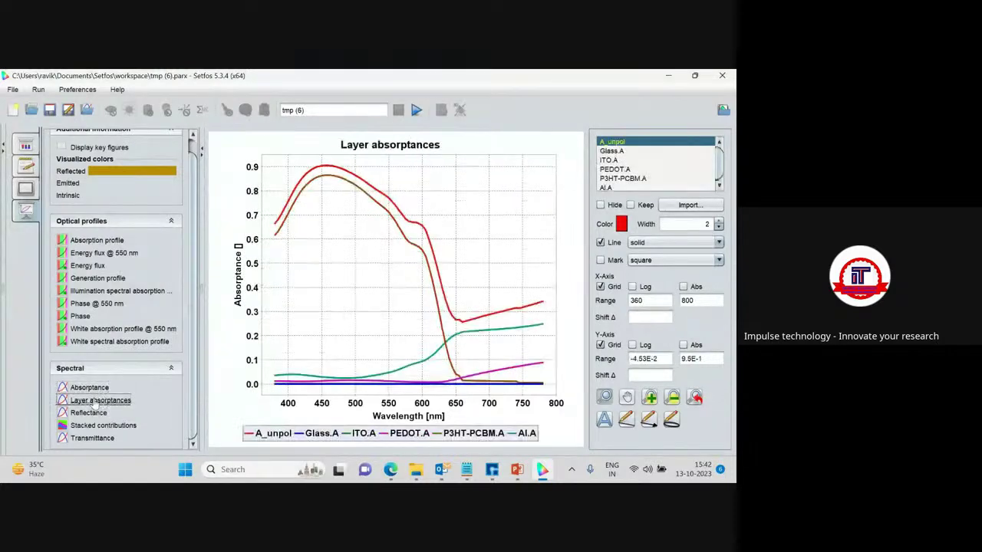
{"action": "left_click", "coordinate": [30, 146]}
{"action": "left_click", "coordinate": [86, 138]}
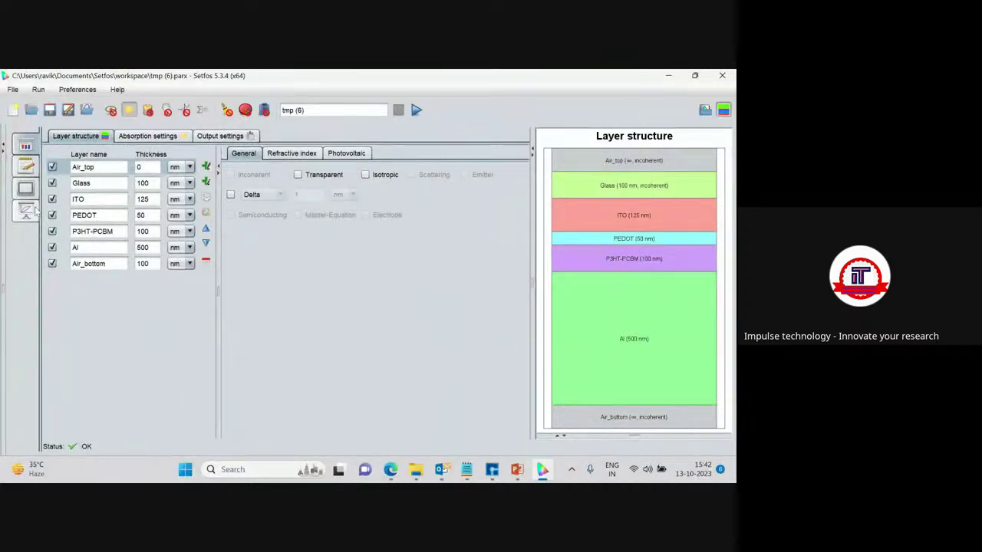
{"action": "left_click", "coordinate": [26, 209]}
{"action": "scroll", "coordinate": [380, 353], "scroll_direction": "down", "scroll_amount": 2}
{"action": "scroll", "coordinate": [376, 351], "scroll_direction": "up", "scroll_amount": 3}
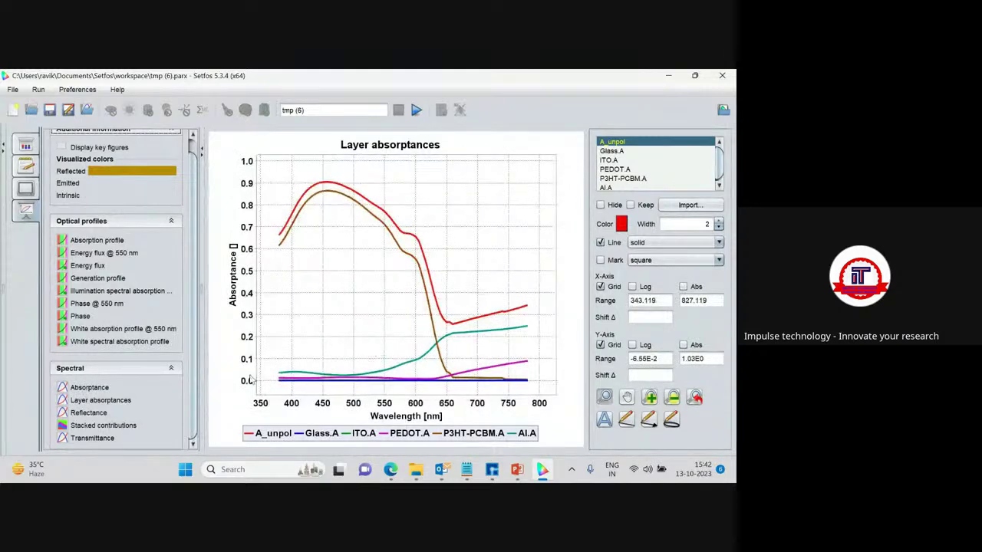
Examine the reflectance and stacked contributions plots and the optical key figures, and return to the layer structure.
{"action": "left_click", "coordinate": [88, 413]}
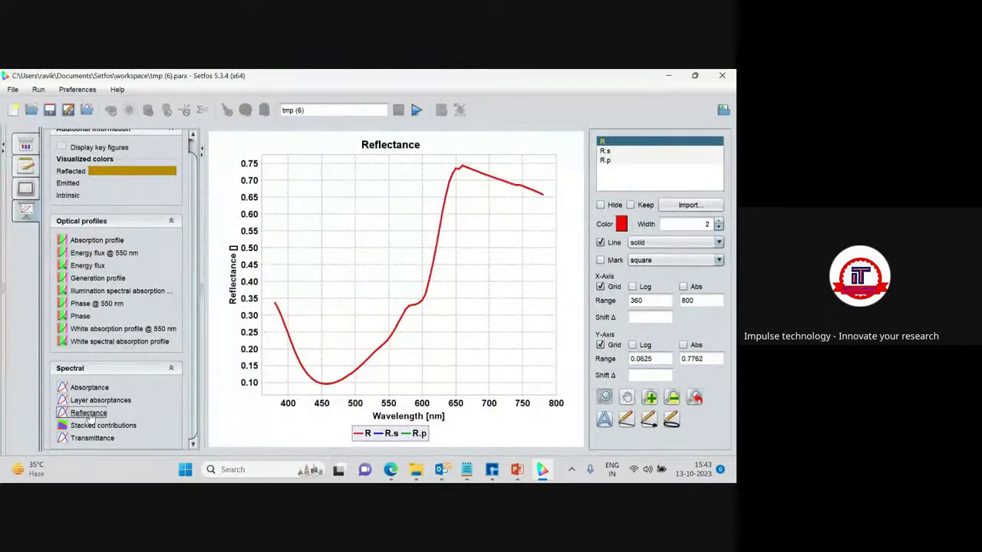
{"action": "left_click", "coordinate": [89, 426]}
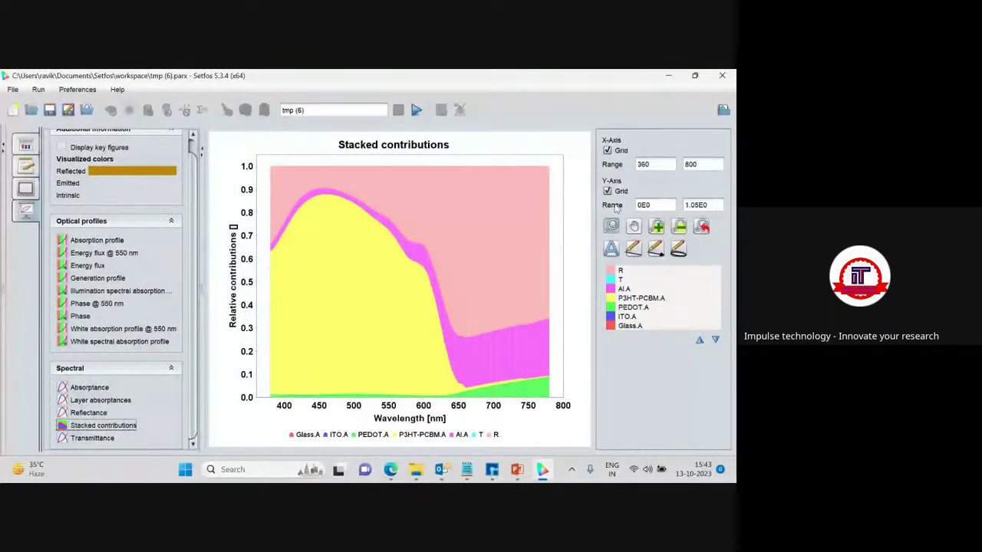
{"action": "scroll", "coordinate": [88, 186], "scroll_direction": "up", "scroll_amount": 1}
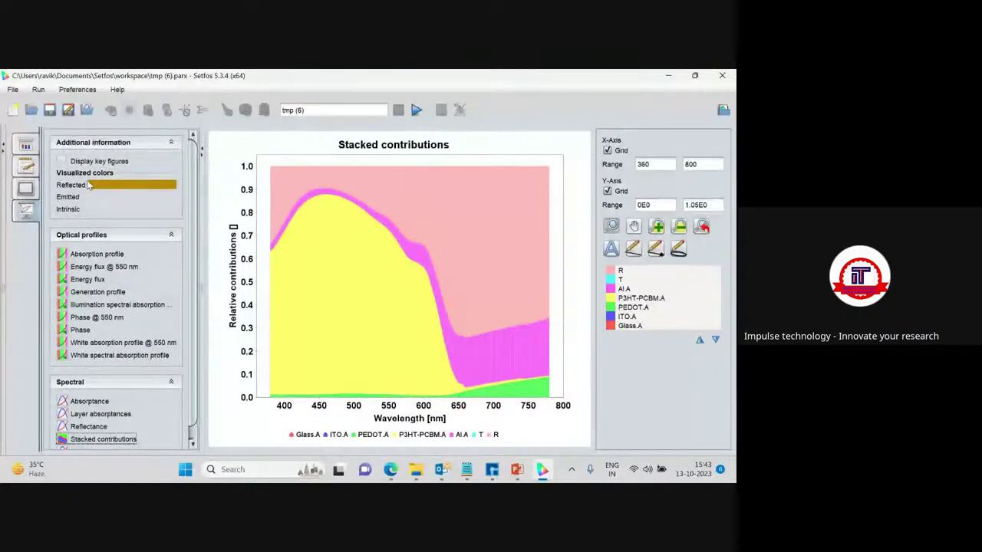
{"action": "left_click", "coordinate": [91, 162]}
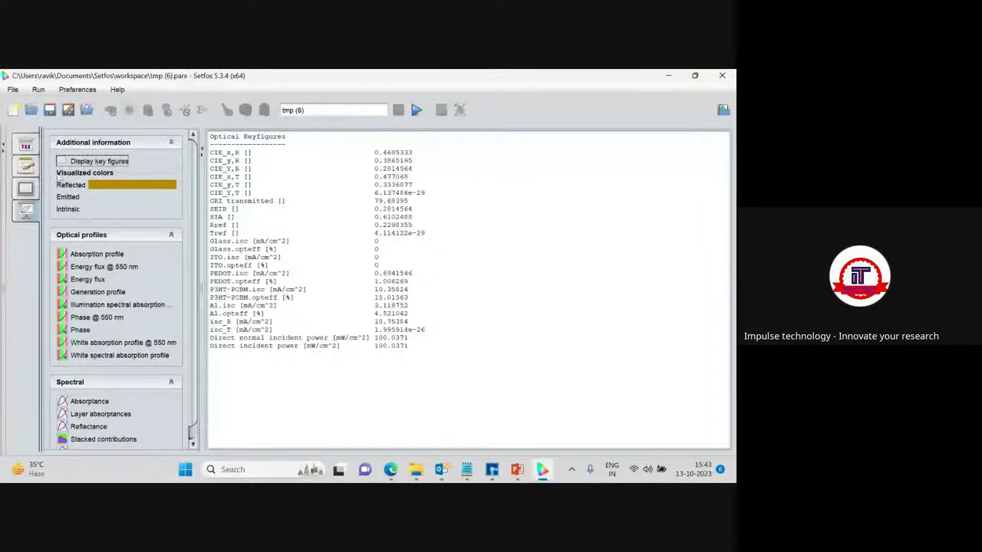
{"action": "left_click", "coordinate": [31, 146]}
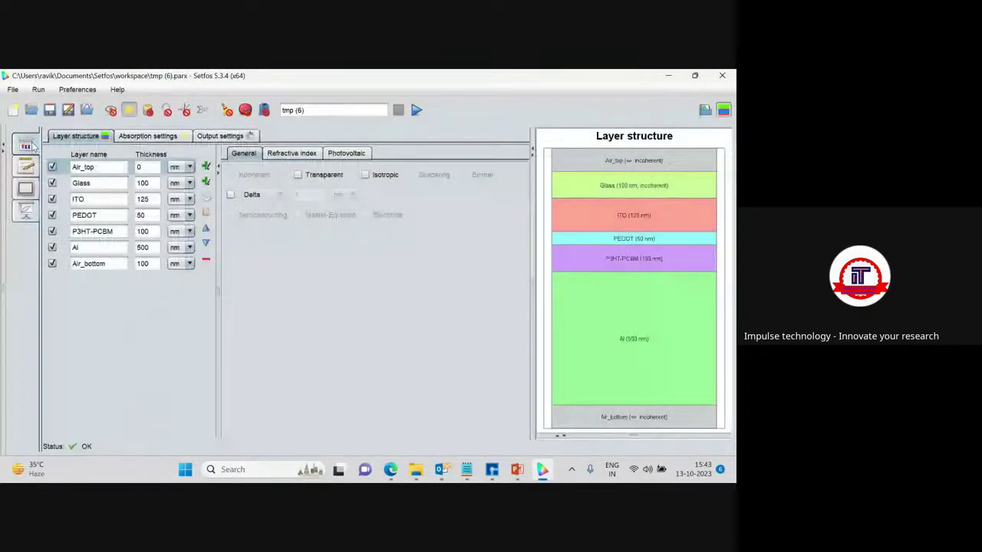